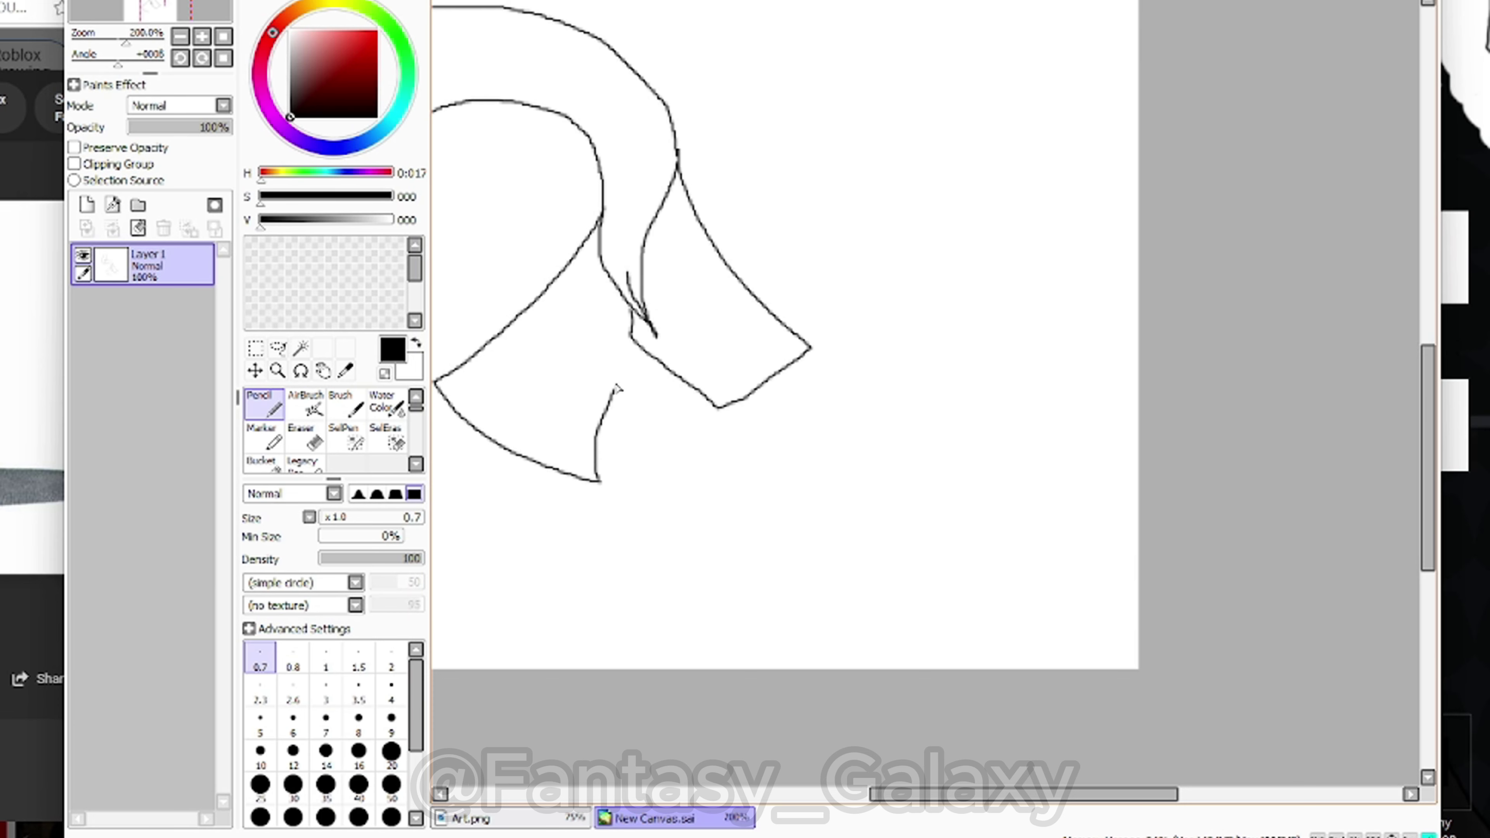
# Finish the inner edge of the flared trouser leg and sketch the outer upper-arm line beside the torso's right edge
pyautogui.scroll(-5, 638, 316)
pyautogui.scroll(3, 610, 318)
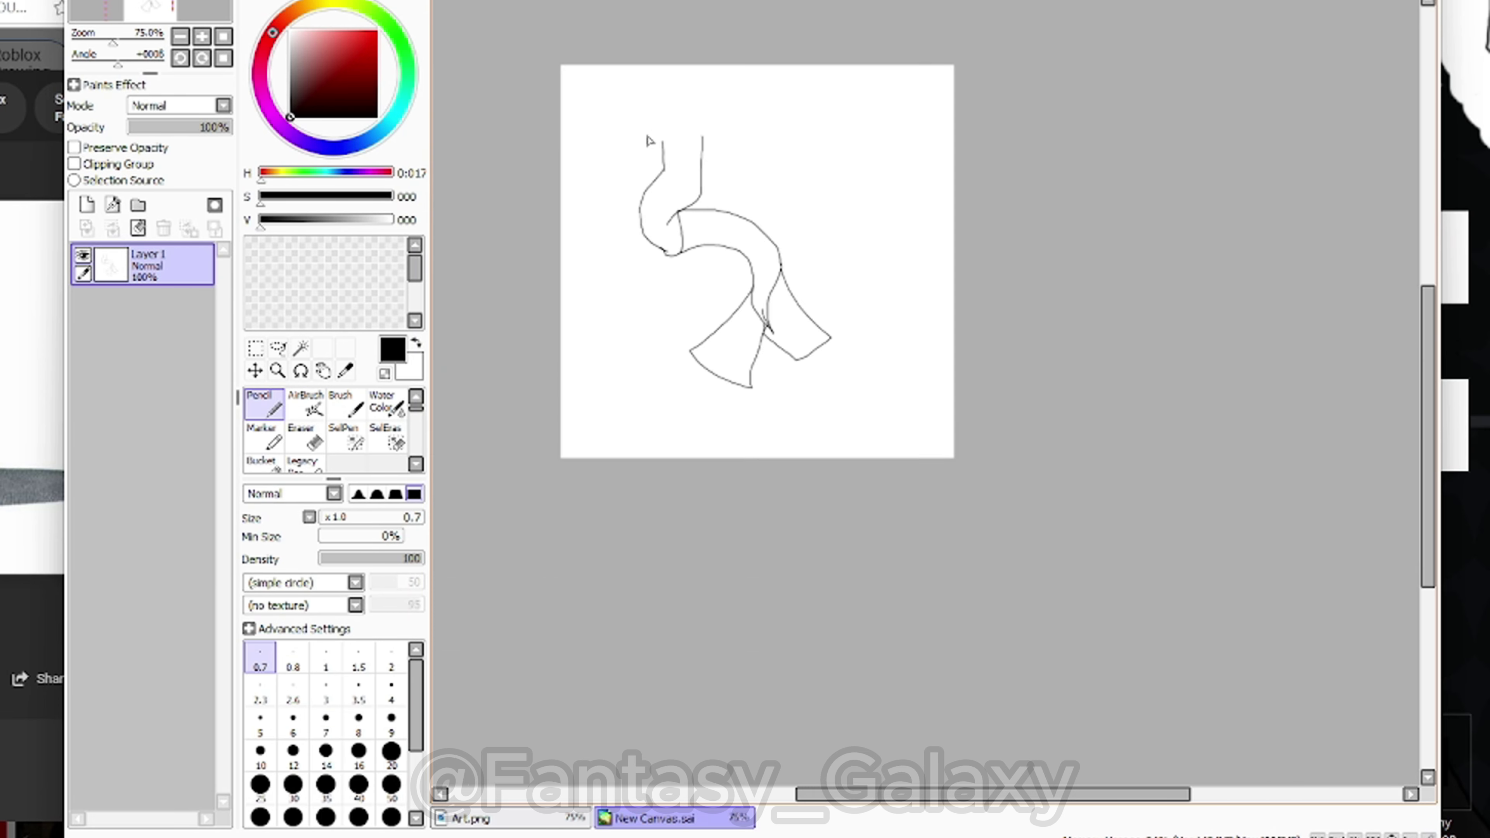
pyautogui.scroll(5, 674, 141)
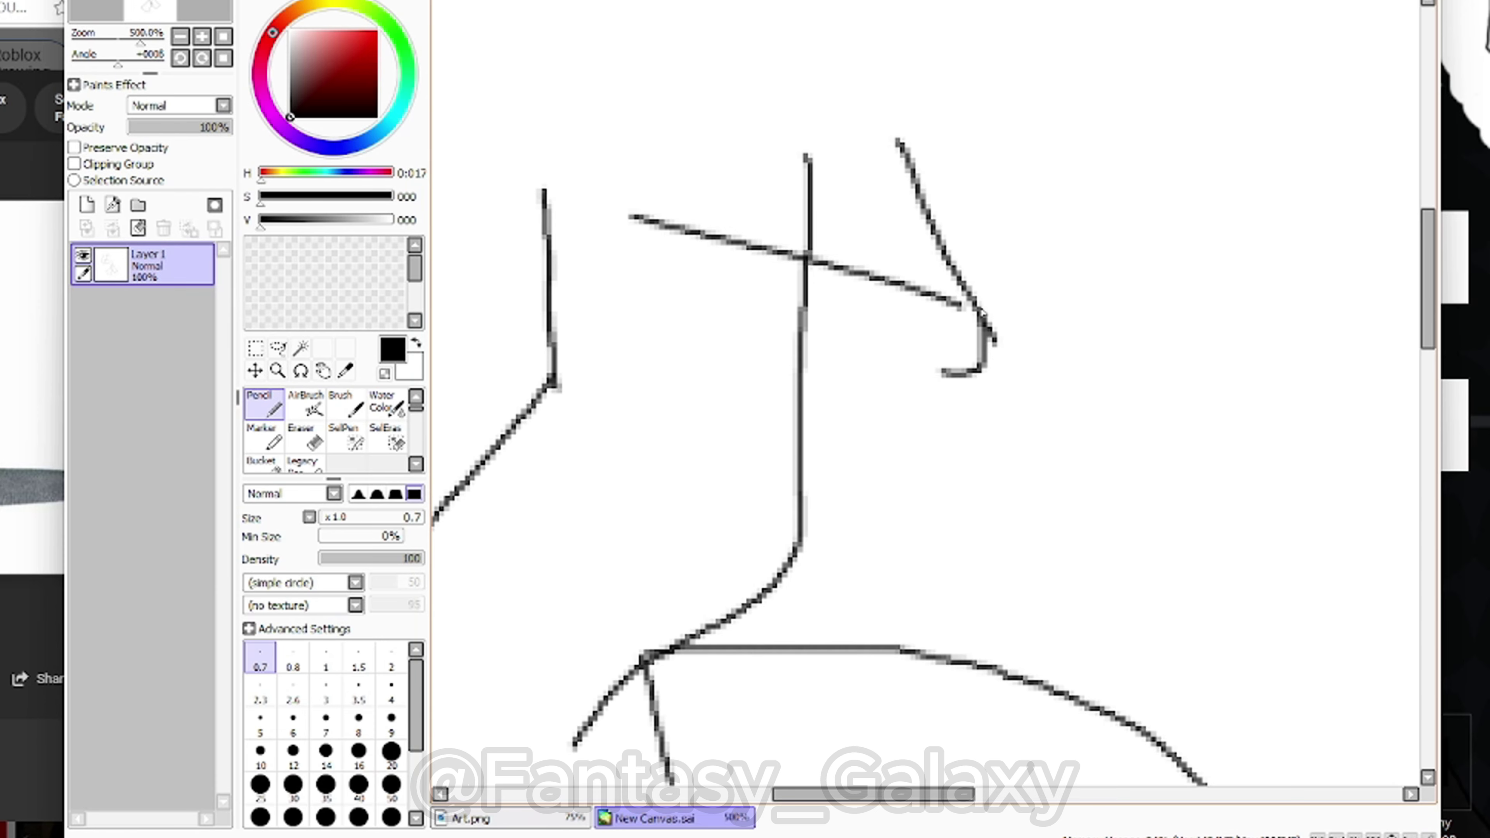
pyautogui.scroll(-3, 958, 306)
pyautogui.scroll(-2, 961, 320)
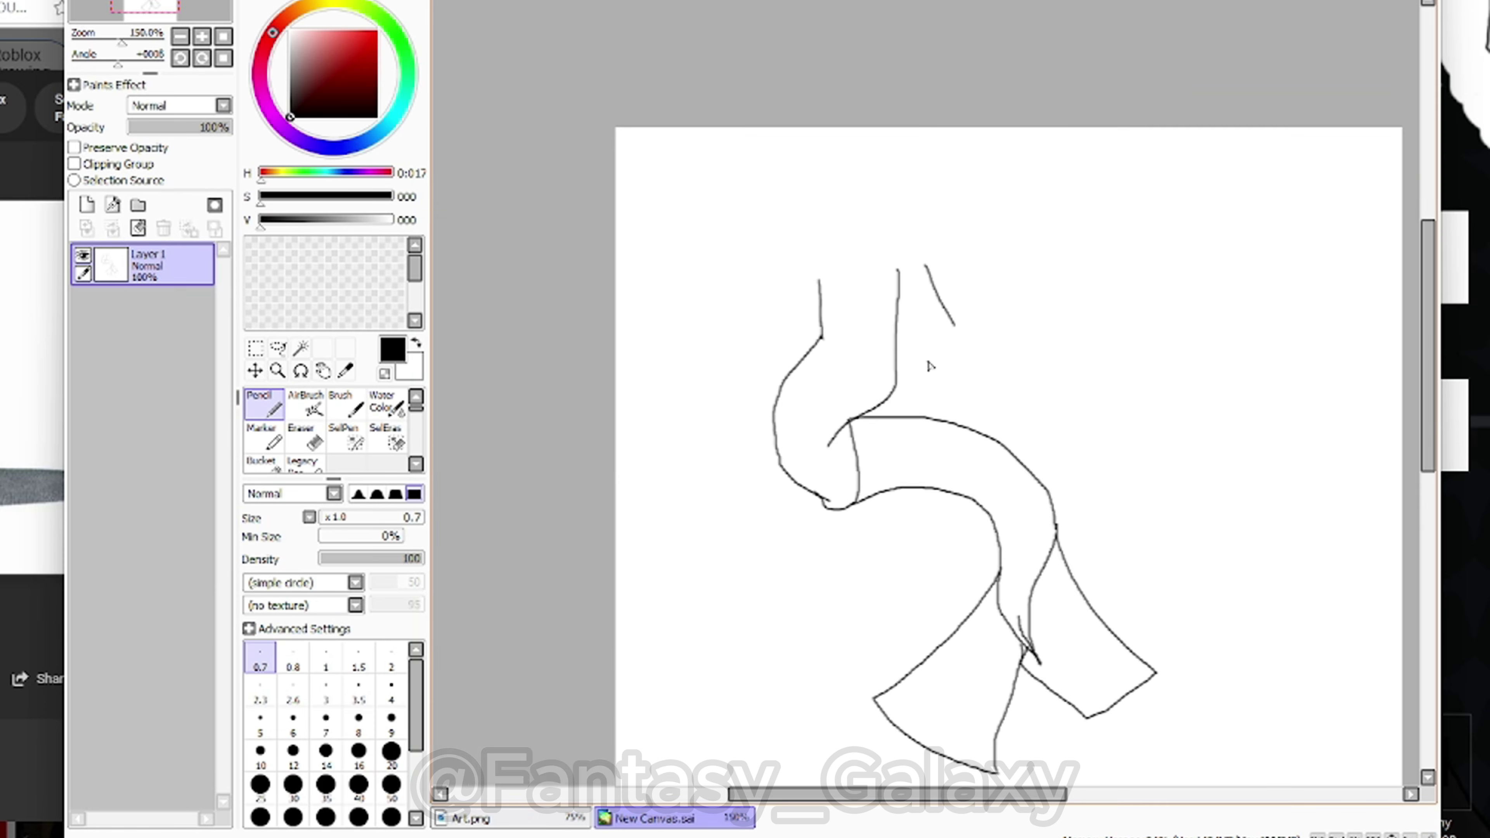
pyautogui.scroll(3, 938, 352)
pyautogui.scroll(1, 658, 138)
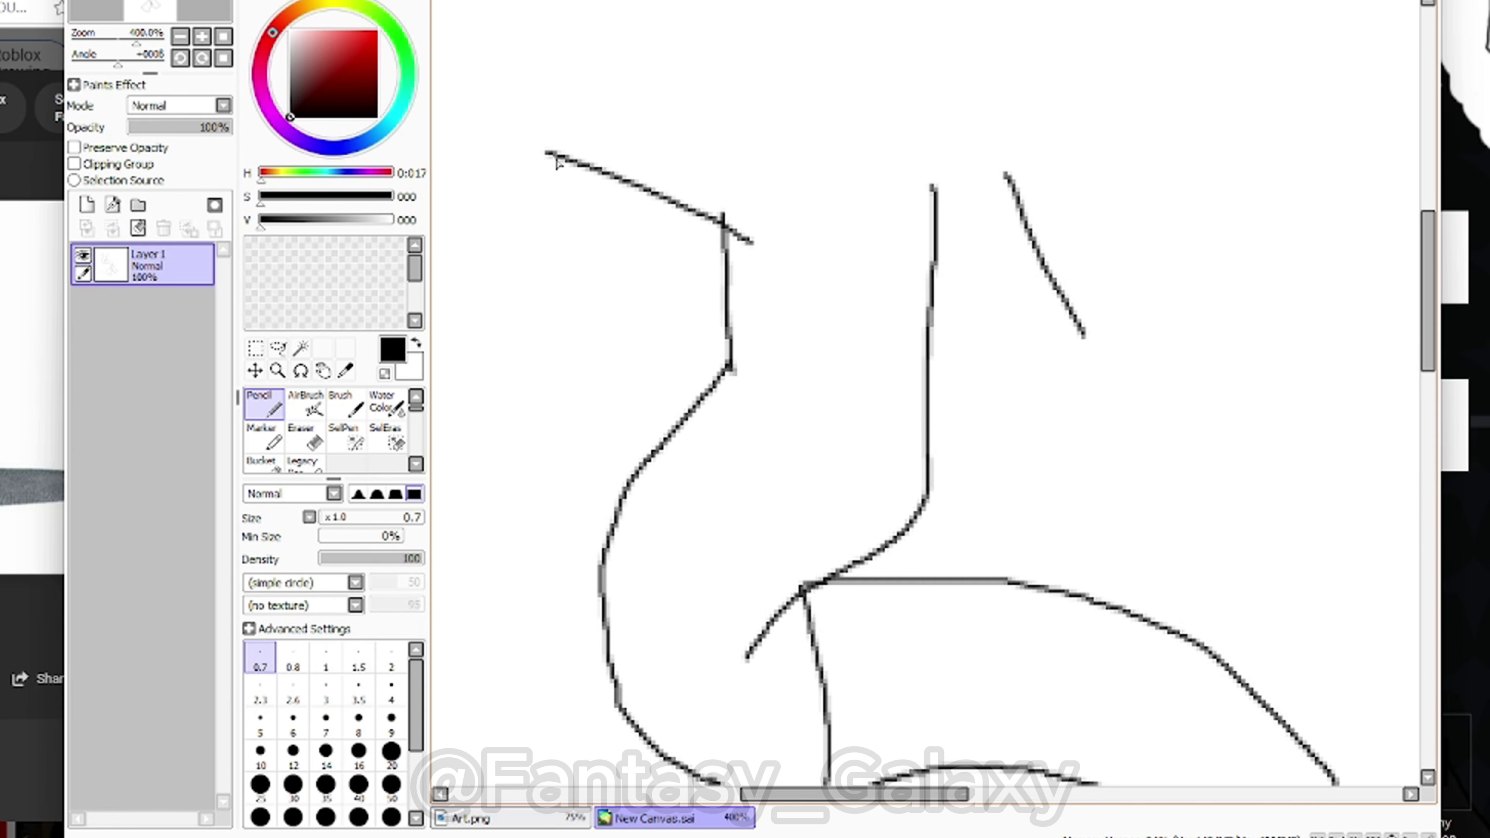
pyautogui.scroll(-3, 704, 297)
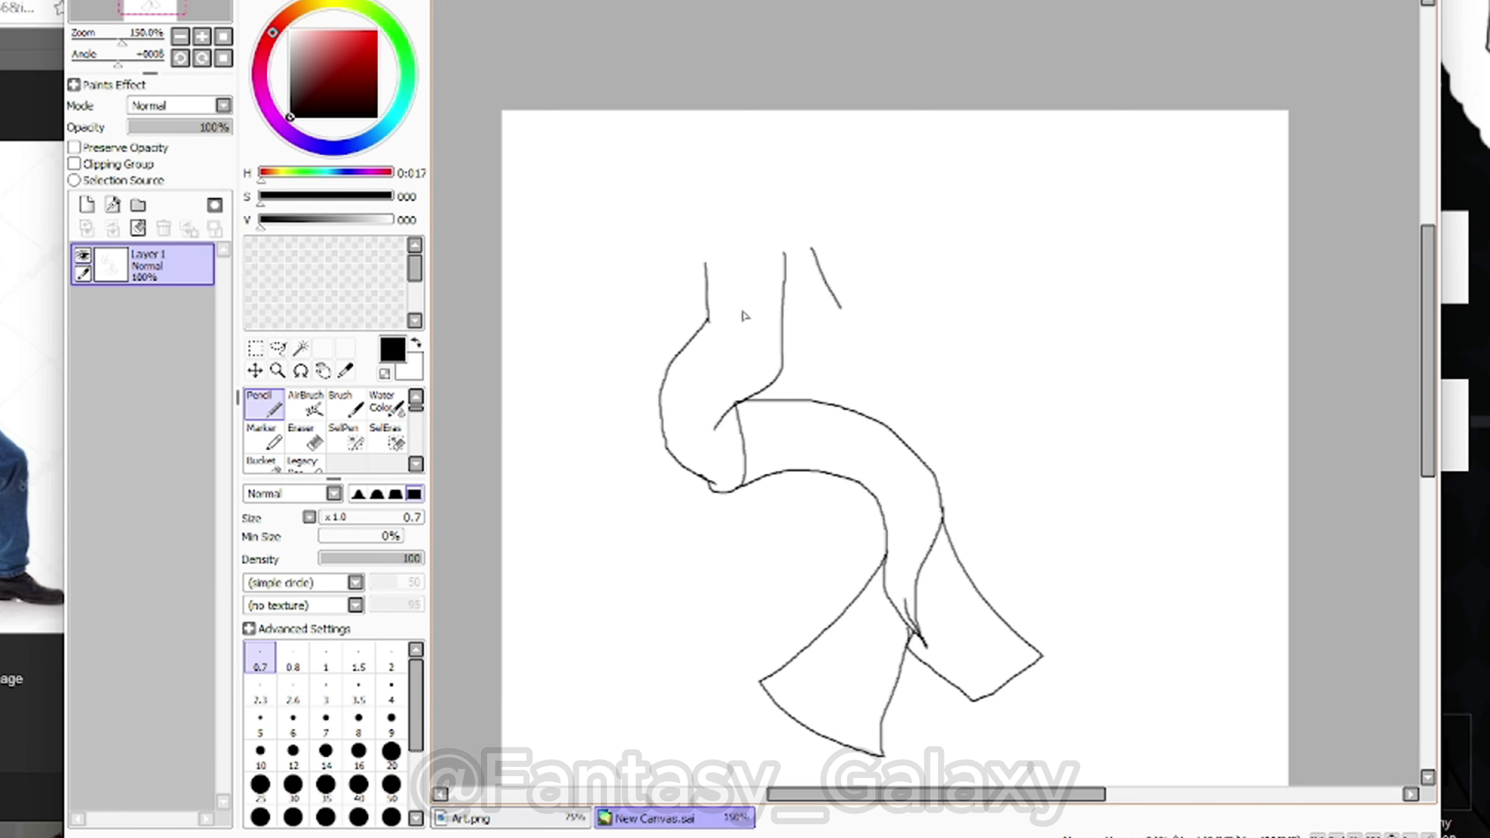
# Sketch the angular guitar headstock with two short neck lines to the left of the torso
pyautogui.scroll(5, 776, 278)
pyautogui.scroll(-2, 938, 202)
pyautogui.scroll(2, 558, 233)
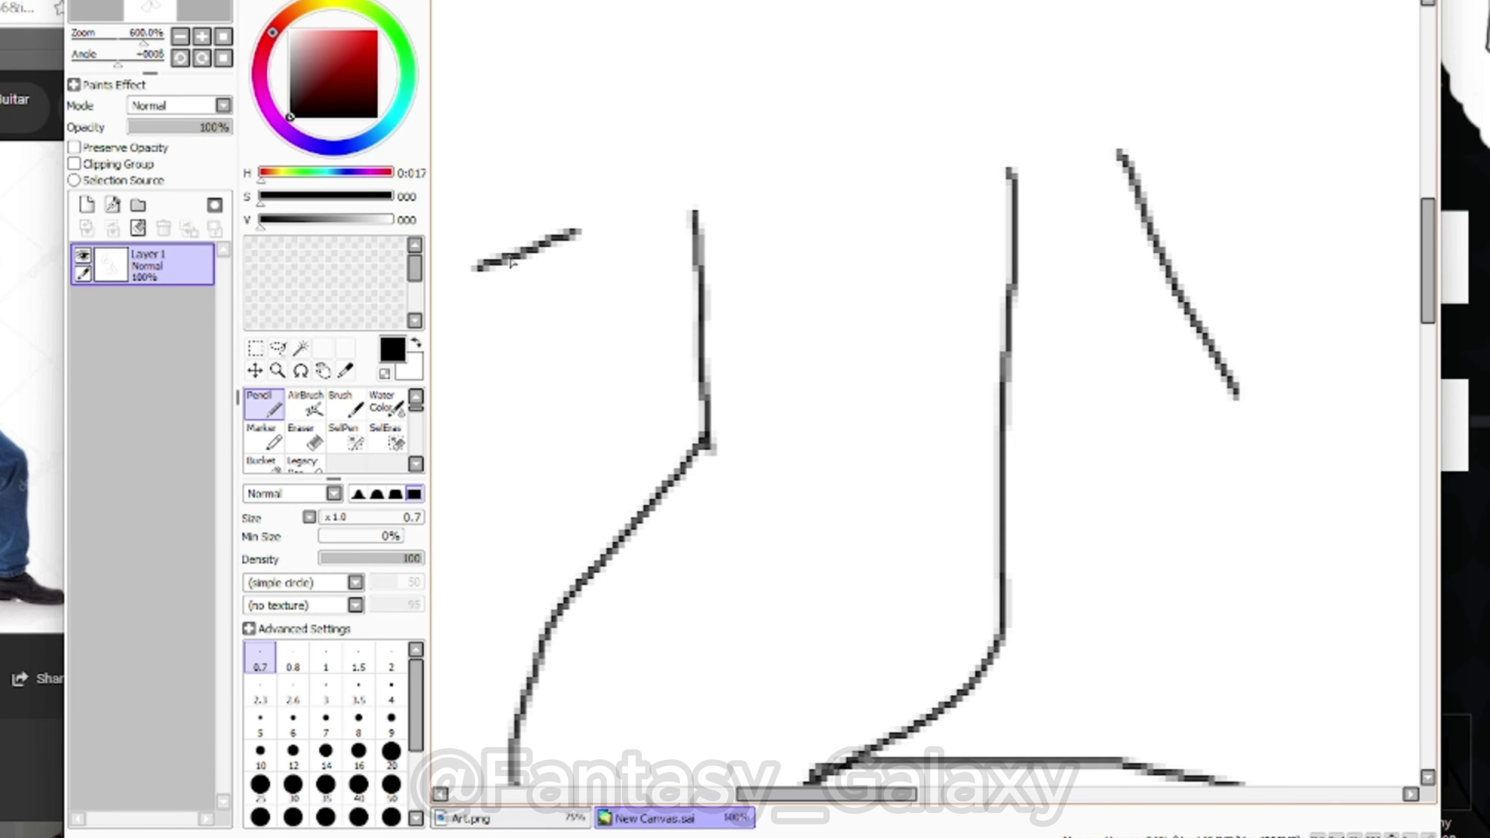
# Lasso the headstock sketch, rotate it so the neck lines slope down toward the torso, reposition it and deselect
pyautogui.click(278, 349)
pyautogui.moveTo(639, 274); pyautogui.dragTo(625, 399)
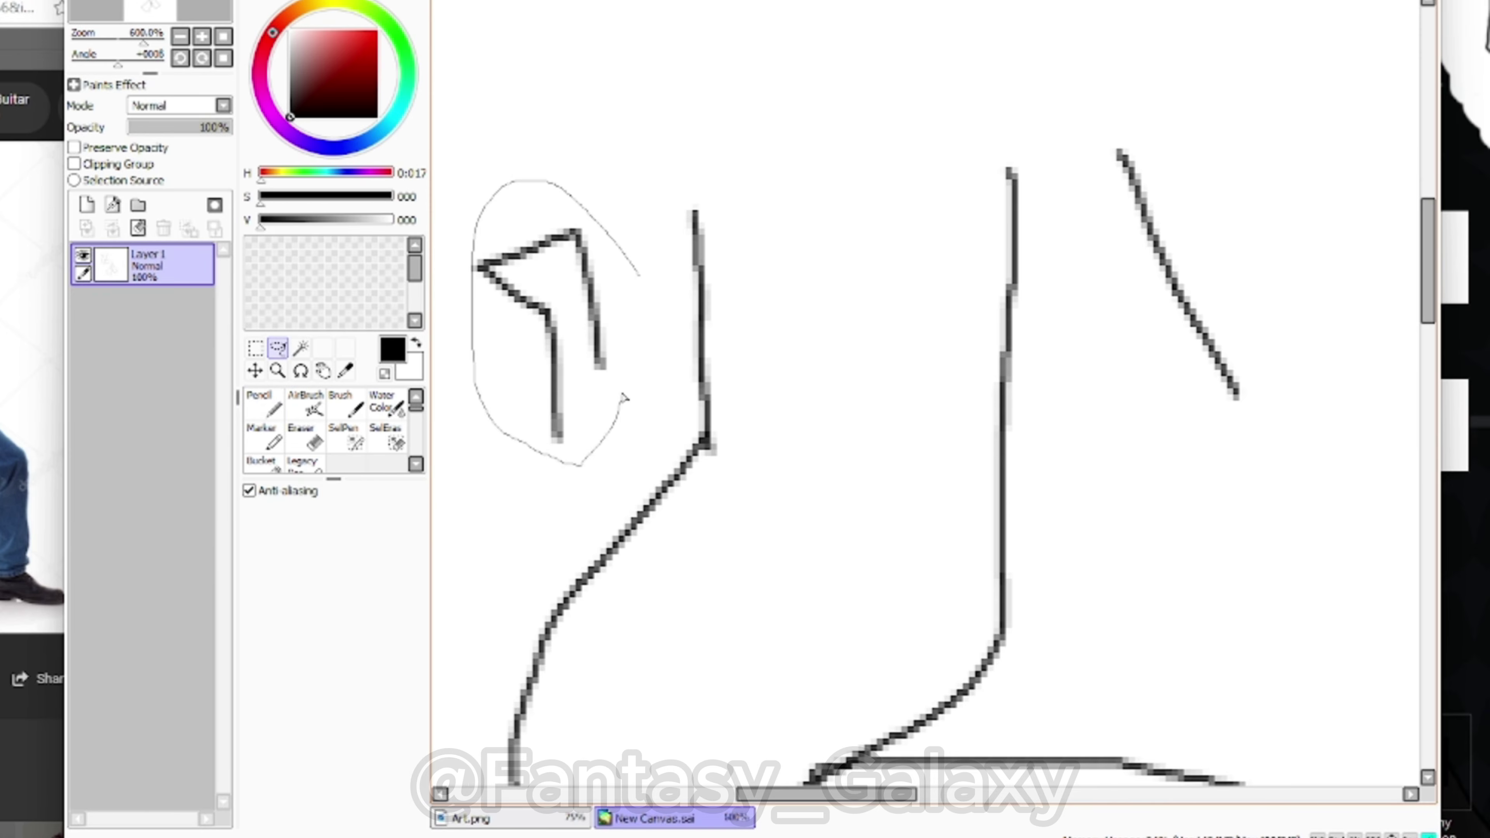
pyautogui.click(256, 371)
pyautogui.click(294, 608)
pyautogui.moveTo(616, 187); pyautogui.dragTo(498, 179)
pyautogui.click(286, 635)
pyautogui.moveTo(545, 316)
pyautogui.mouseDown()
pyautogui.moveTo(541, 244)
pyautogui.moveTo(743, 391)
pyautogui.moveTo(922, 604)
pyautogui.mouseUp()
pyautogui.click(263, 404)
pyautogui.hotkey('ctrl', 'd')
# Draw the long guitar neck diagonally across the torso and outline a spiky, pointed guitar body at its end
pyautogui.scroll(2, 603, 210)
pyautogui.scroll(-3, 637, 356)
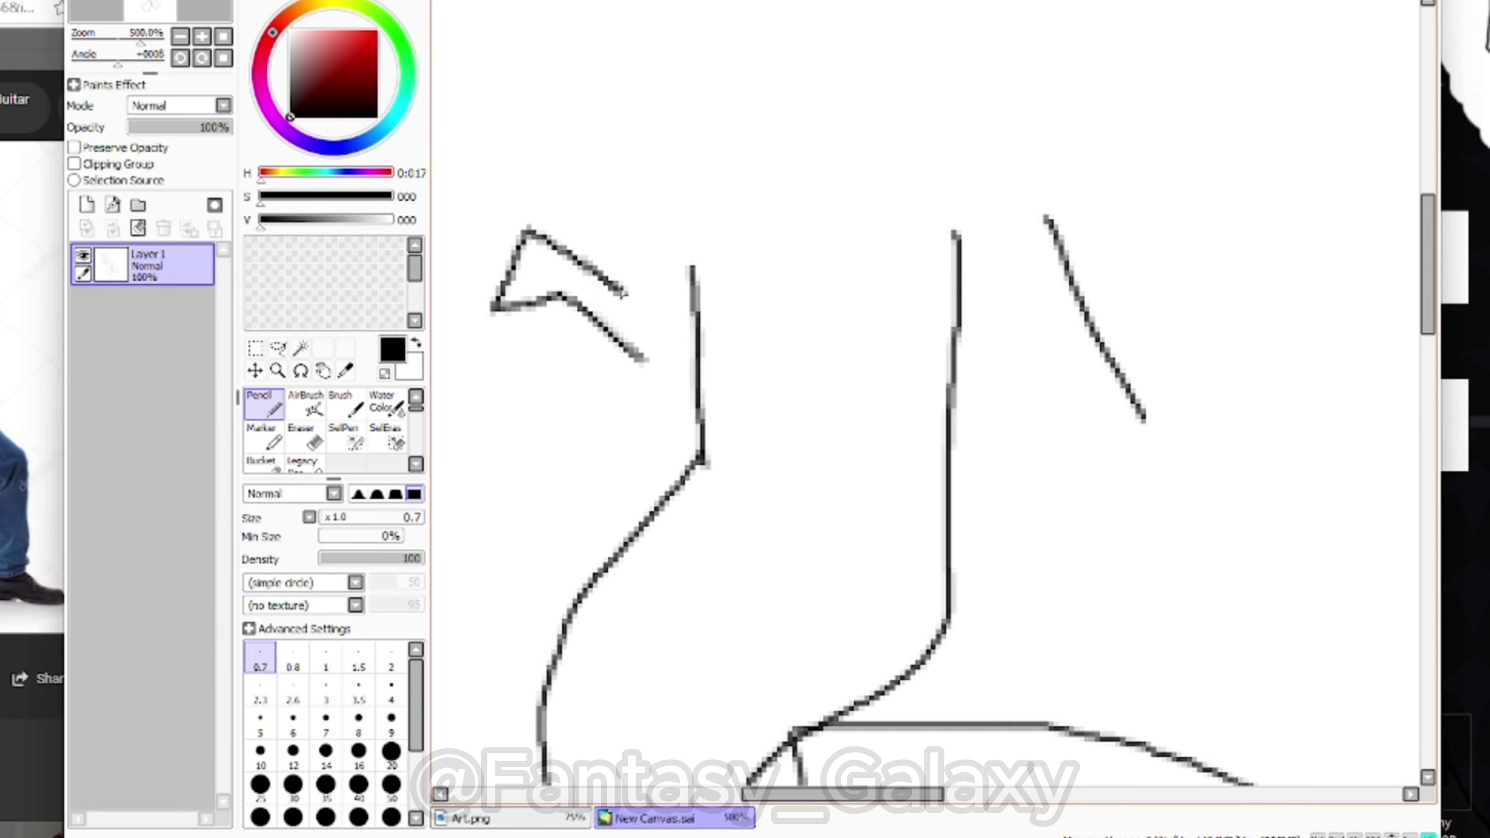
pyautogui.moveTo(973, 535); pyautogui.dragTo(635, 351)
pyautogui.scroll(-4, 654, 370)
pyautogui.scroll(4, 733, 405)
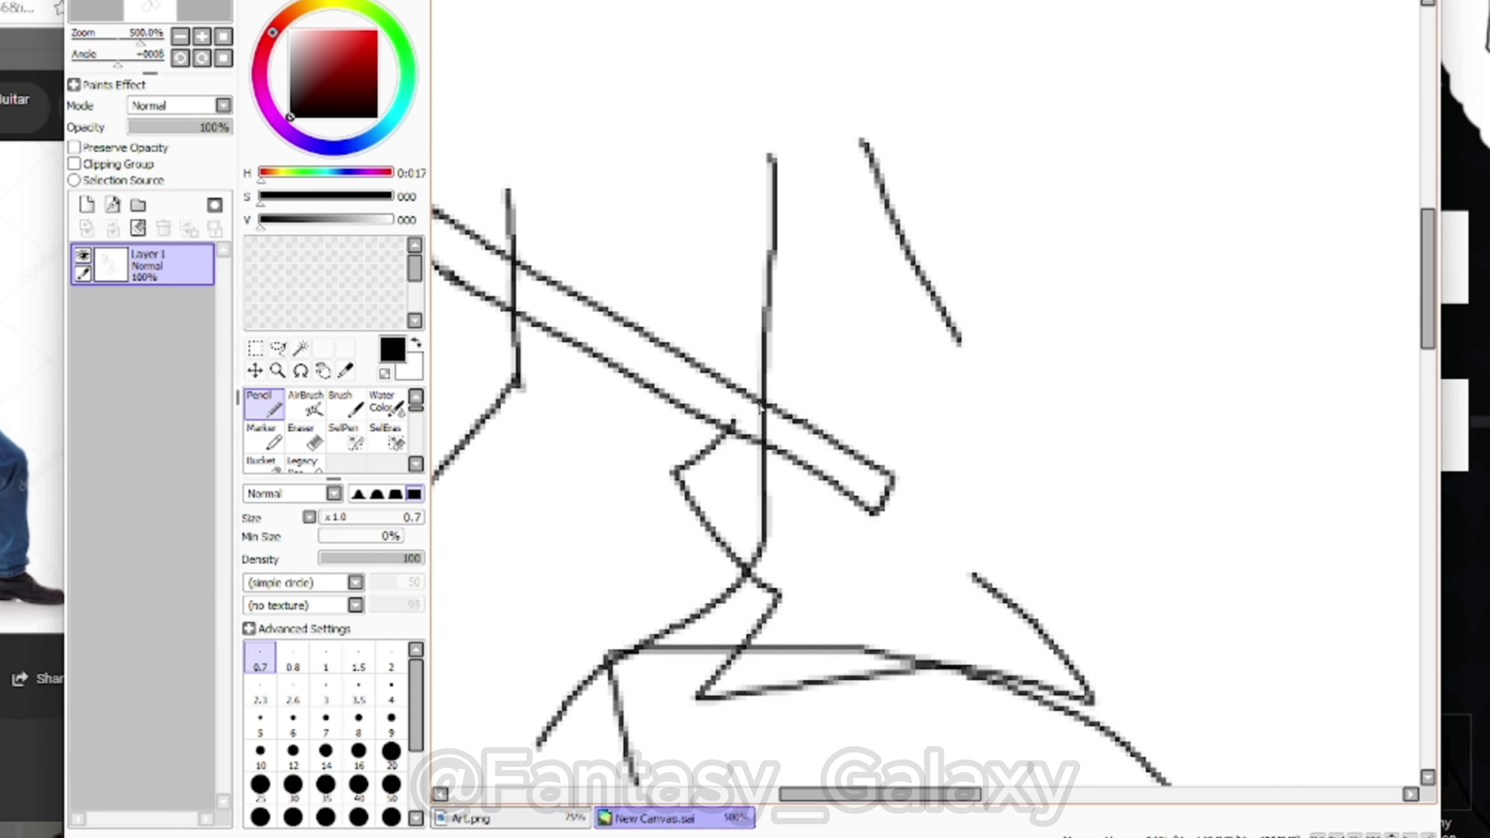
pyautogui.scroll(-1, 970, 580)
# Erase the torso and neck lines that run through the guitar body
pyautogui.click(310, 441)
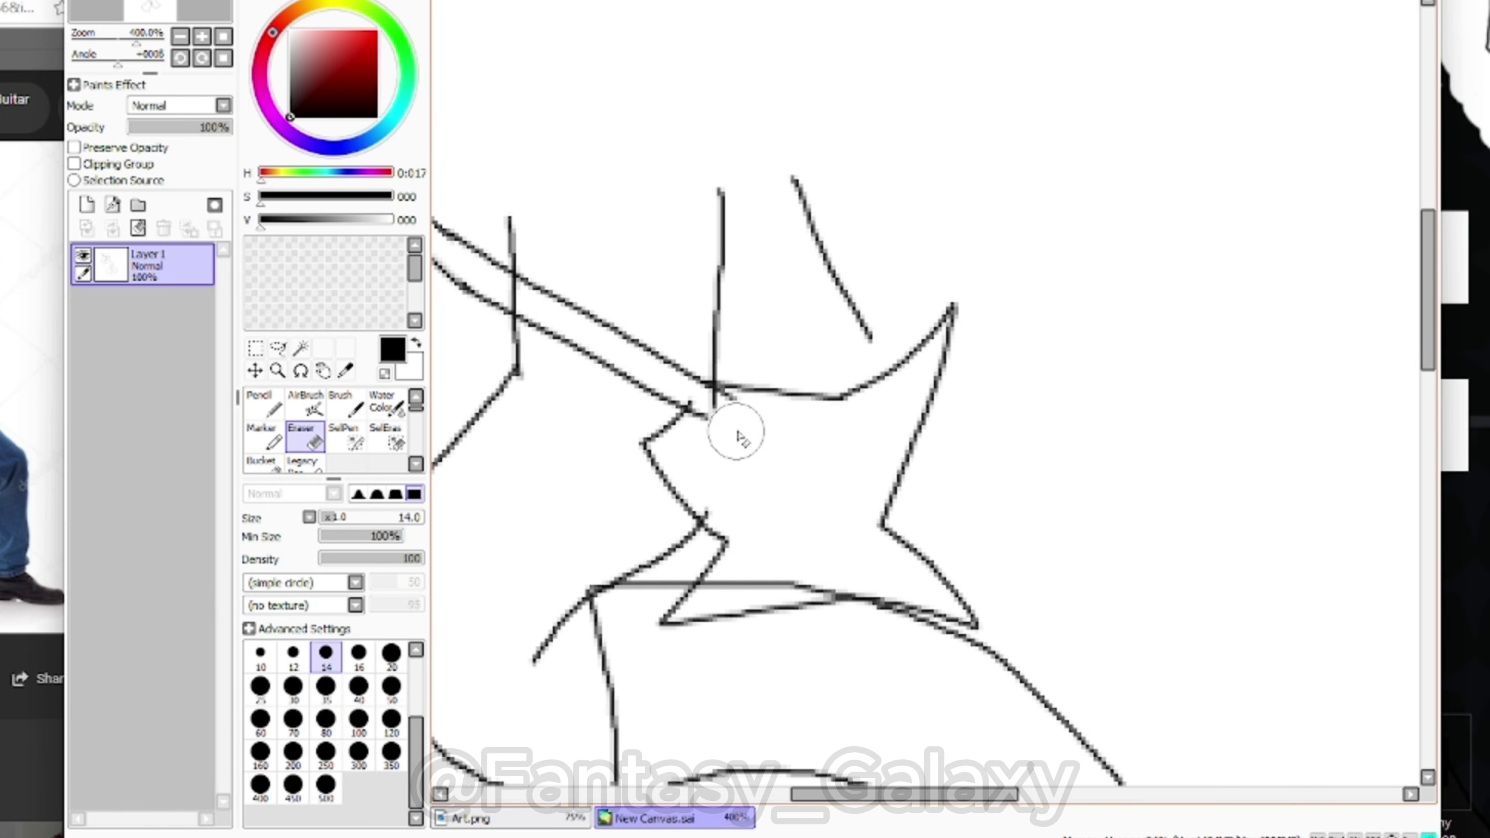
pyautogui.moveTo(736, 431); pyautogui.dragTo(738, 417)
pyautogui.scroll(-4, 510, 375)
pyautogui.scroll(5, 505, 357)
pyautogui.scroll(3, 320, 691)
# Draw a striped rectangular block with parallel lines where the guitar neck meets the body
pyautogui.click(264, 405)
pyautogui.scroll(2, 577, 433)
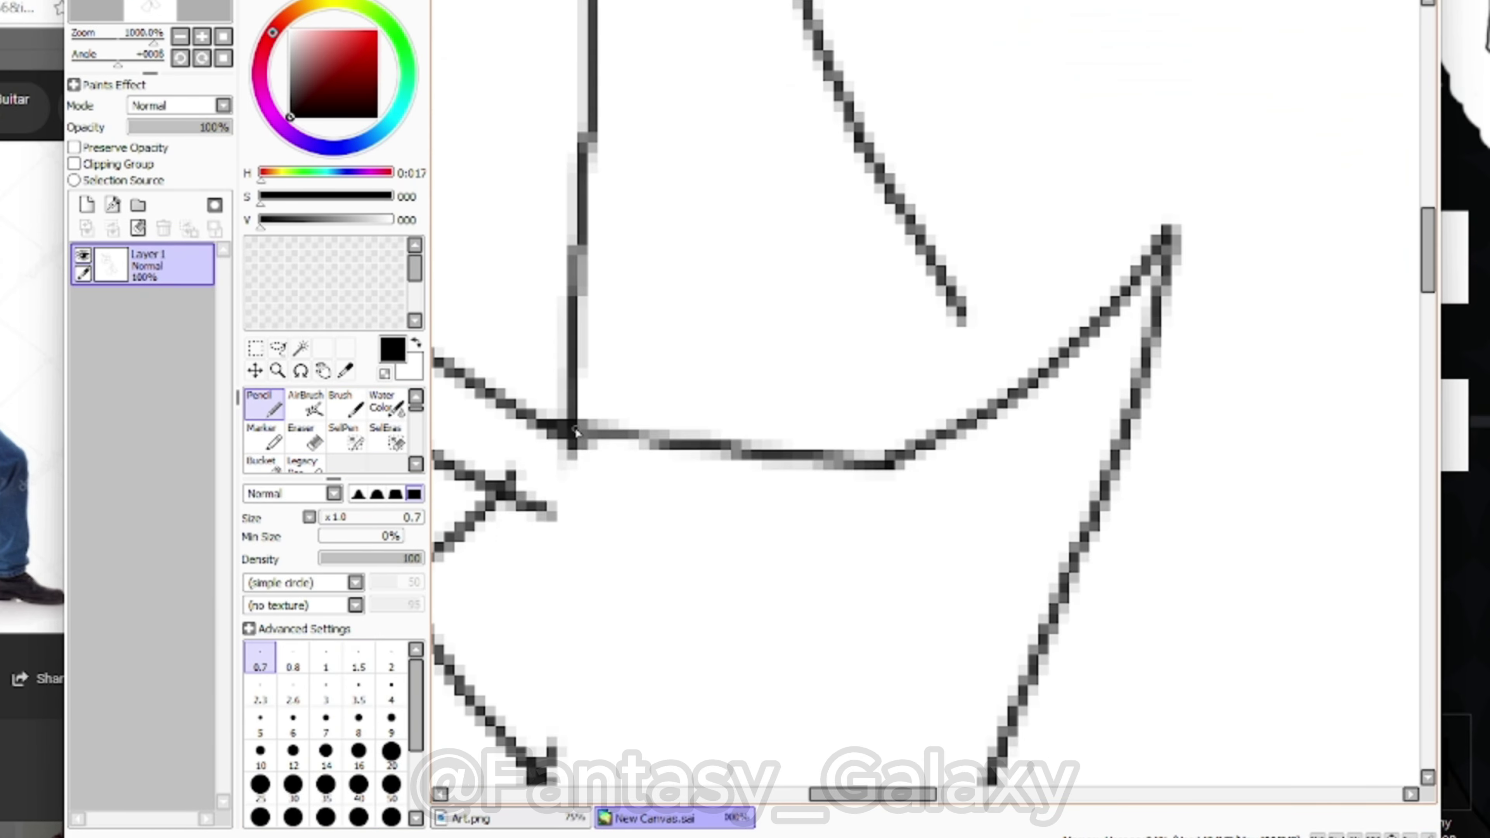
pyautogui.moveTo(535, 503); pyautogui.dragTo(625, 578)
pyautogui.scroll(-2, 652, 582)
pyautogui.scroll(4, 668, 493)
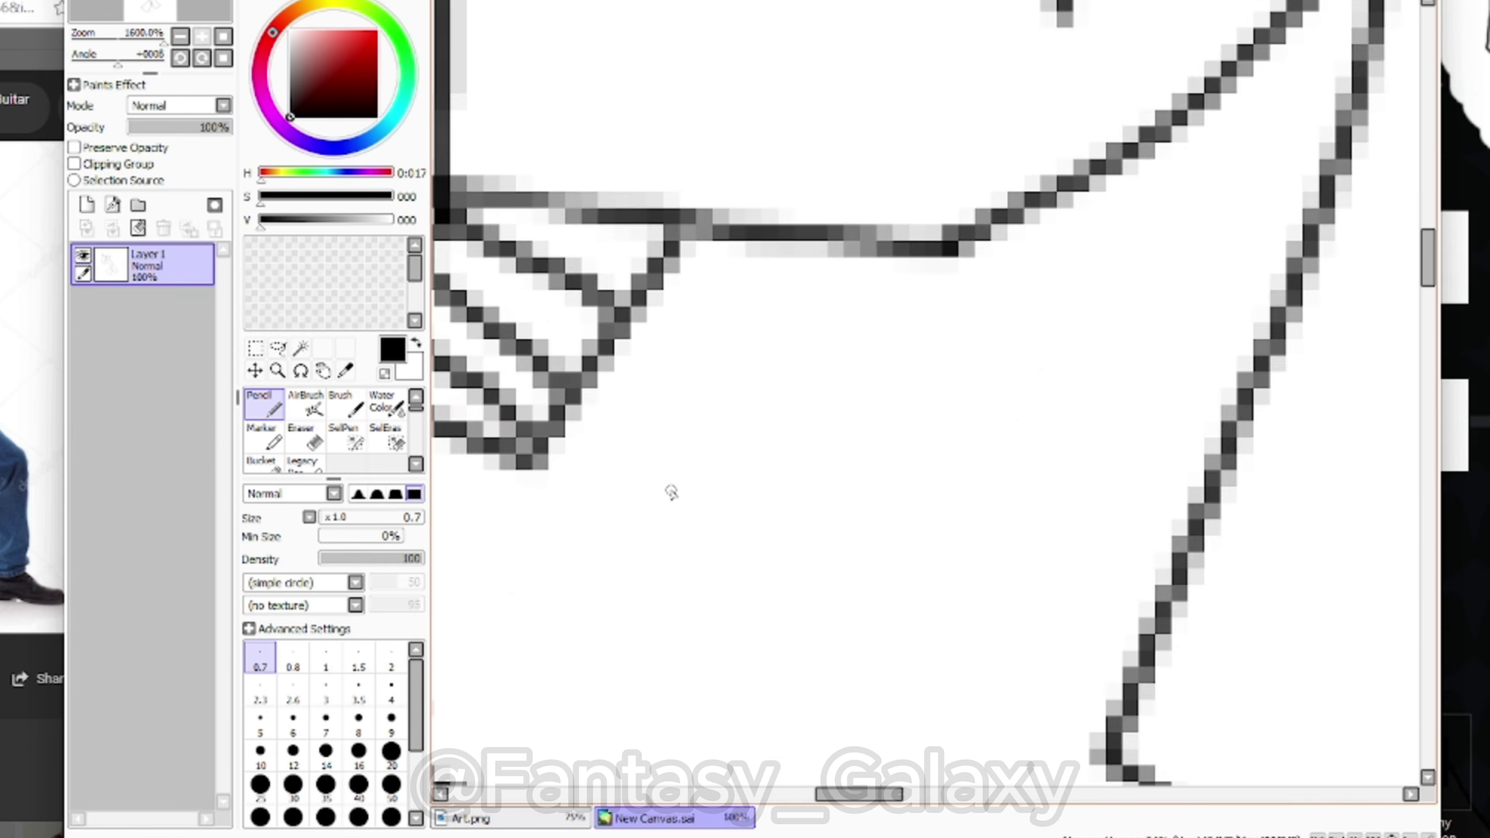
pyautogui.scroll(-2, 668, 492)
# Add two small knob details near the guitar body's lower point and erase the leg line crossing the body
pyautogui.moveTo(891, 643)
pyautogui.mouseDown()
pyautogui.moveTo(873, 682)
pyautogui.moveTo(890, 643)
pyautogui.mouseUp()
pyautogui.scroll(-1, 880, 663)
pyautogui.moveTo(881, 679)
pyautogui.mouseDown()
pyautogui.moveTo(866, 706)
pyautogui.moveTo(845, 680)
pyautogui.mouseUp()
pyautogui.scroll(-4, 724, 586)
pyautogui.scroll(2, 675, 575)
pyautogui.click(305, 437)
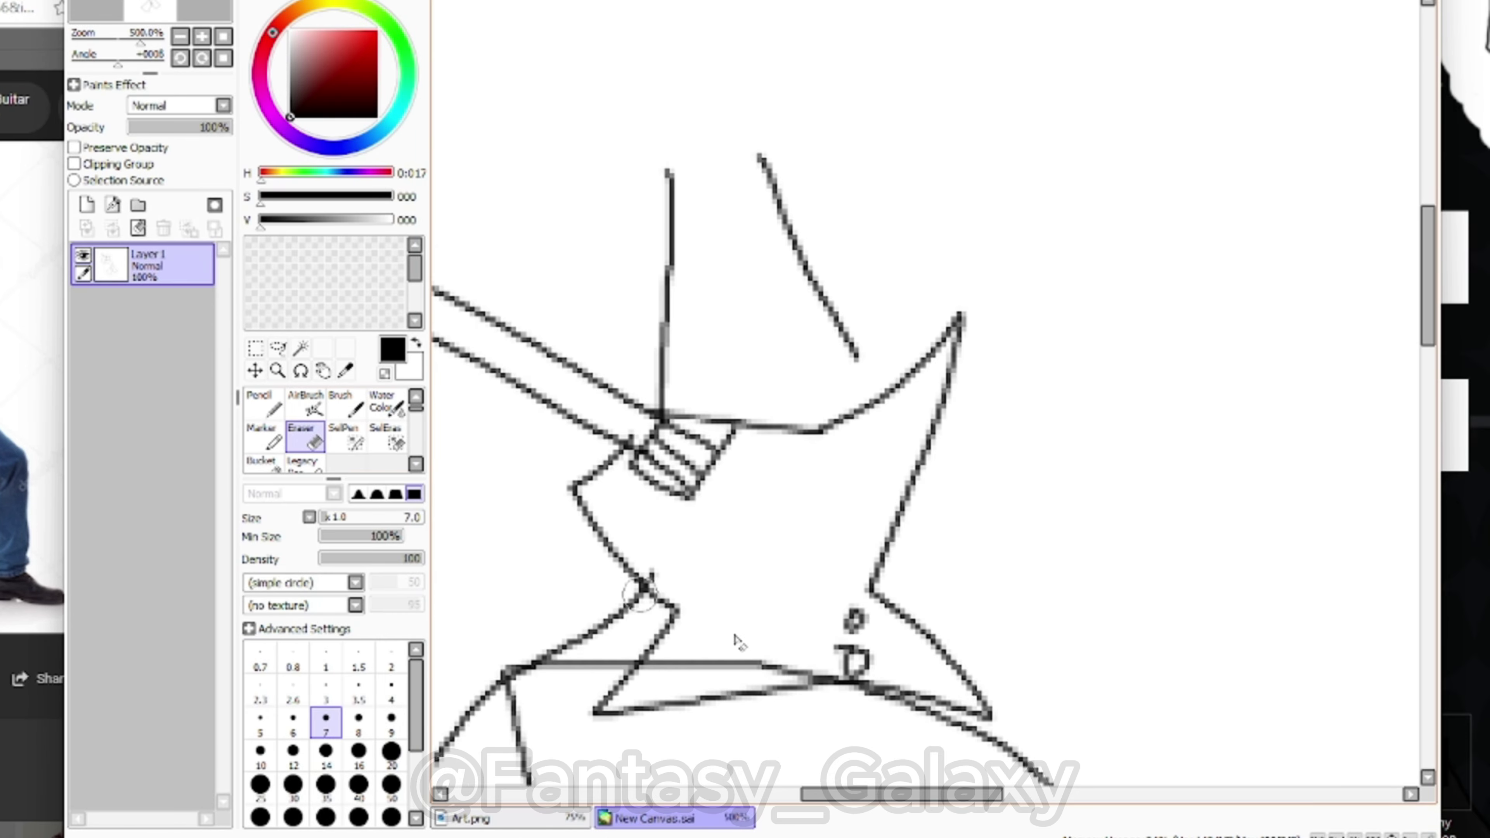
# Draw small tuning-peg details inside the guitar's headstock with the Pencil
pyautogui.click(263, 405)
pyautogui.scroll(-3, 625, 314)
pyautogui.scroll(3, 625, 315)
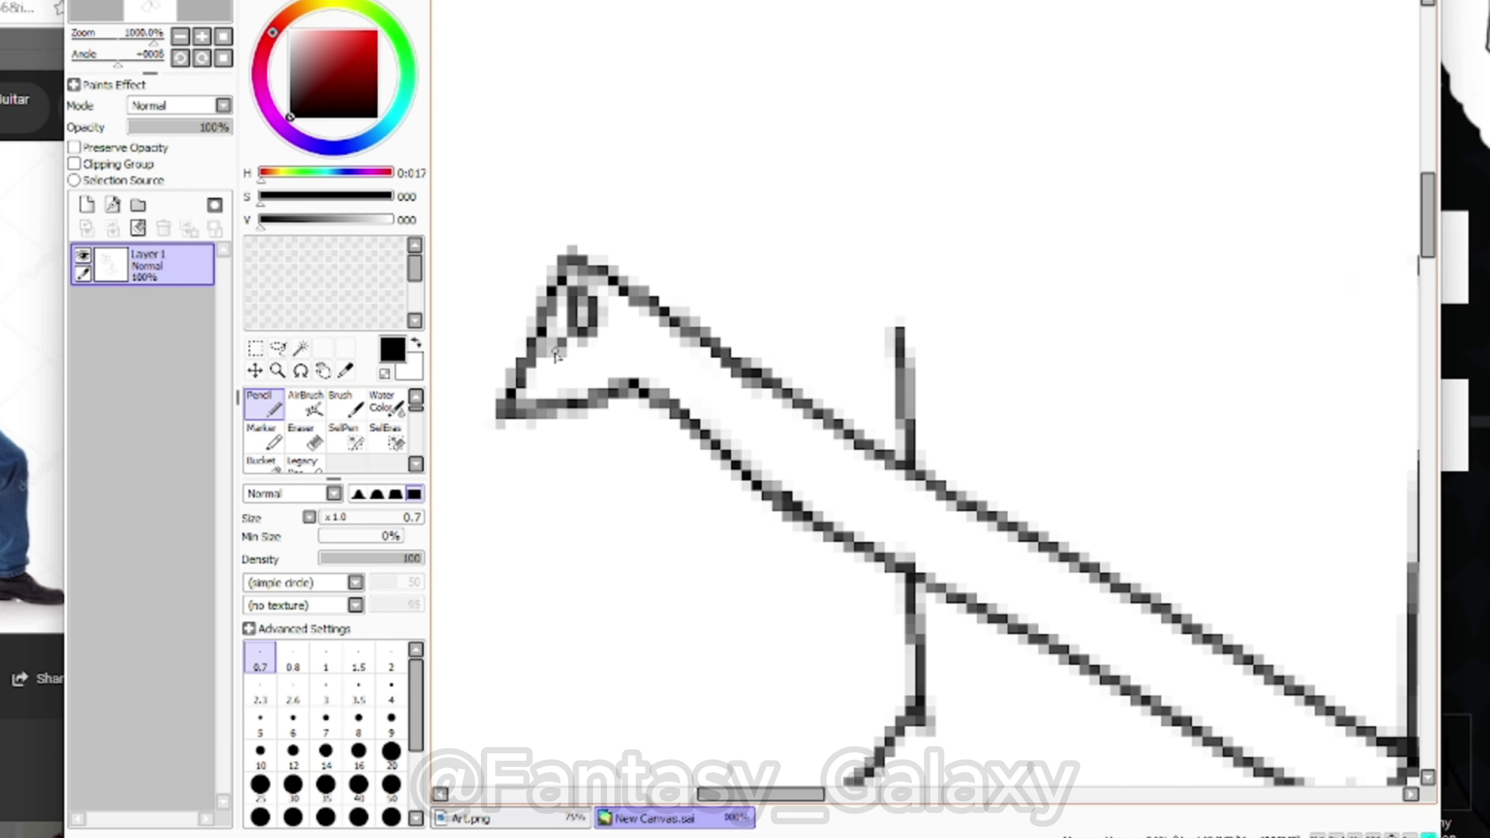
pyautogui.moveTo(556, 355); pyautogui.dragTo(586, 343)
pyautogui.moveTo(574, 381); pyautogui.dragTo(572, 412)
pyautogui.scroll(-3, 588, 375)
pyautogui.scroll(2, 669, 414)
# Draw parallel string lines along the guitar neck from the headstock to the body, redoing misplaced strokes
pyautogui.moveTo(554, 343); pyautogui.dragTo(1144, 687)
pyautogui.moveTo(906, 566); pyautogui.dragTo(1029, 621)
pyautogui.hotkey('ctrl', 'z')
pyautogui.hotkey('ctrl', 'z')
pyautogui.moveTo(555, 341); pyautogui.dragTo(1170, 666)
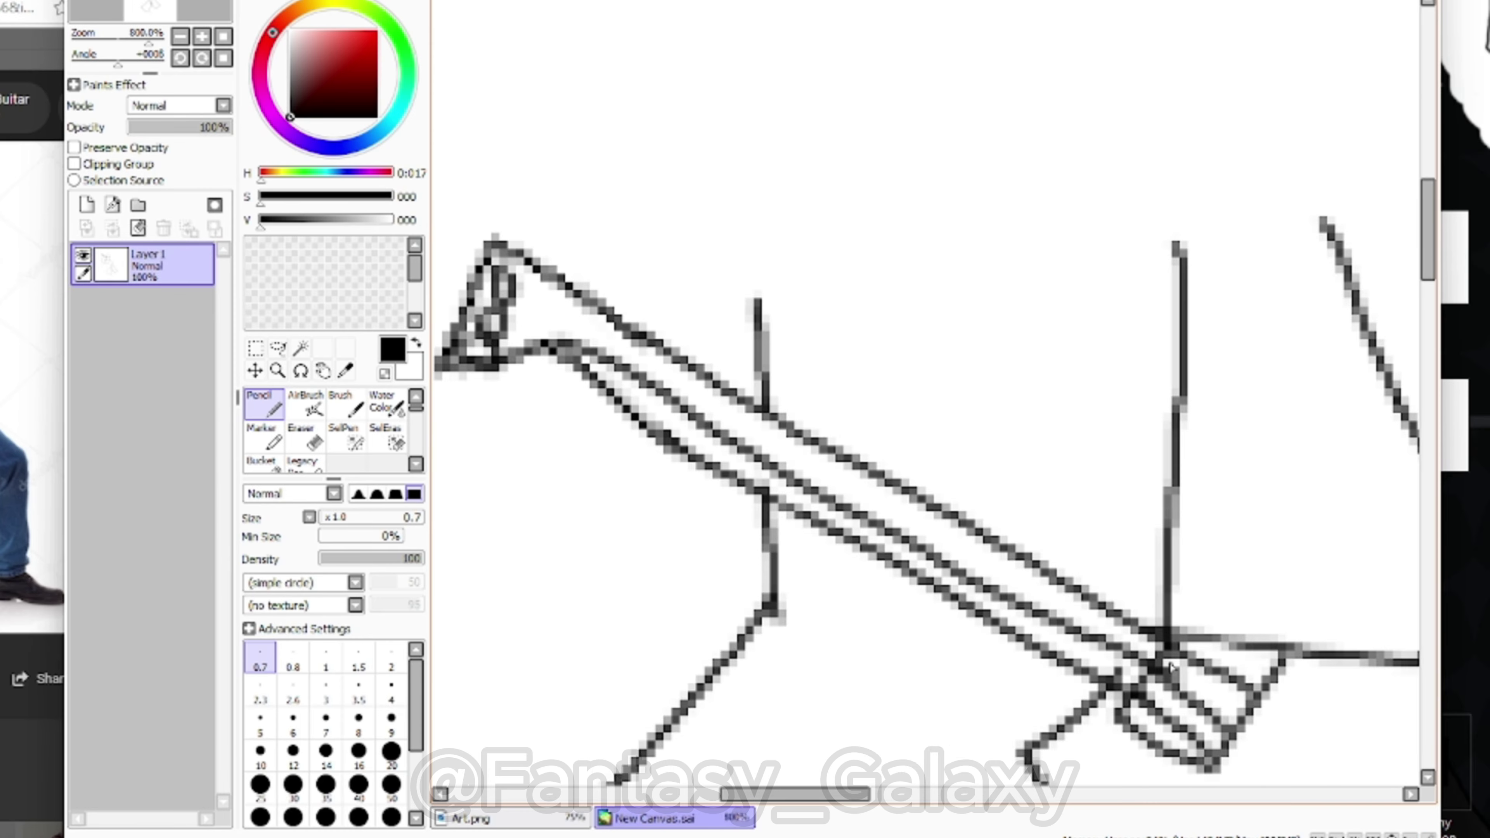
pyautogui.scroll(-3, 851, 534)
pyautogui.scroll(3, 1006, 617)
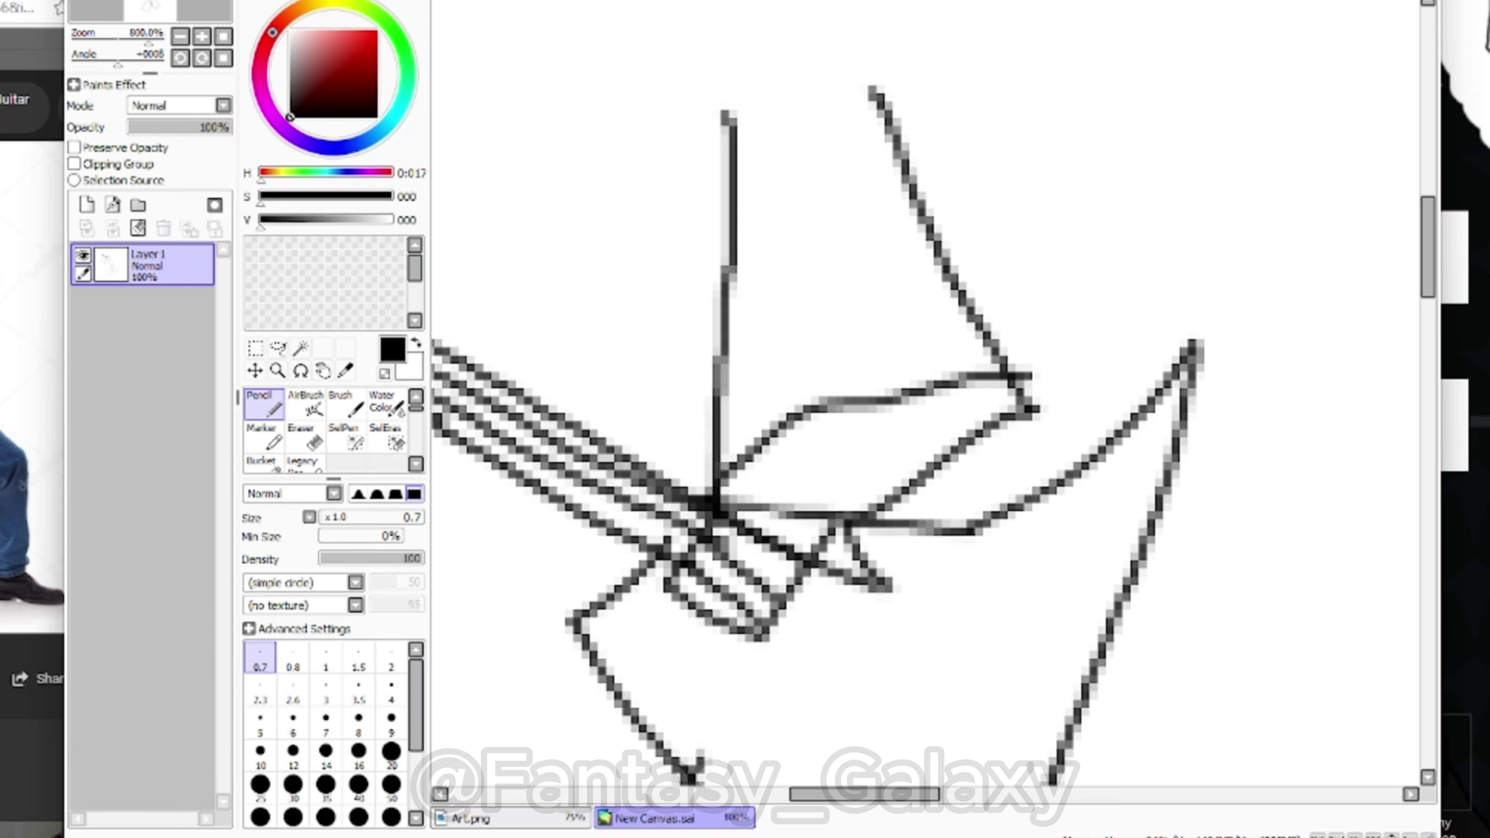
# Undo the rough forearm and hand strokes over the guitar
pyautogui.hotkey('ctrl', 'z')
pyautogui.hotkey('ctrl', 'z')
pyautogui.hotkey('ctrl', 'z')
# Draw a circular elbow below the right-hand arm line, with a forearm and hand reaching the base of the guitar neck
pyautogui.moveTo(997, 355)
pyautogui.mouseDown()
pyautogui.moveTo(1053, 452)
pyautogui.moveTo(939, 431)
pyautogui.mouseUp()
pyautogui.scroll(-1, 934, 437)
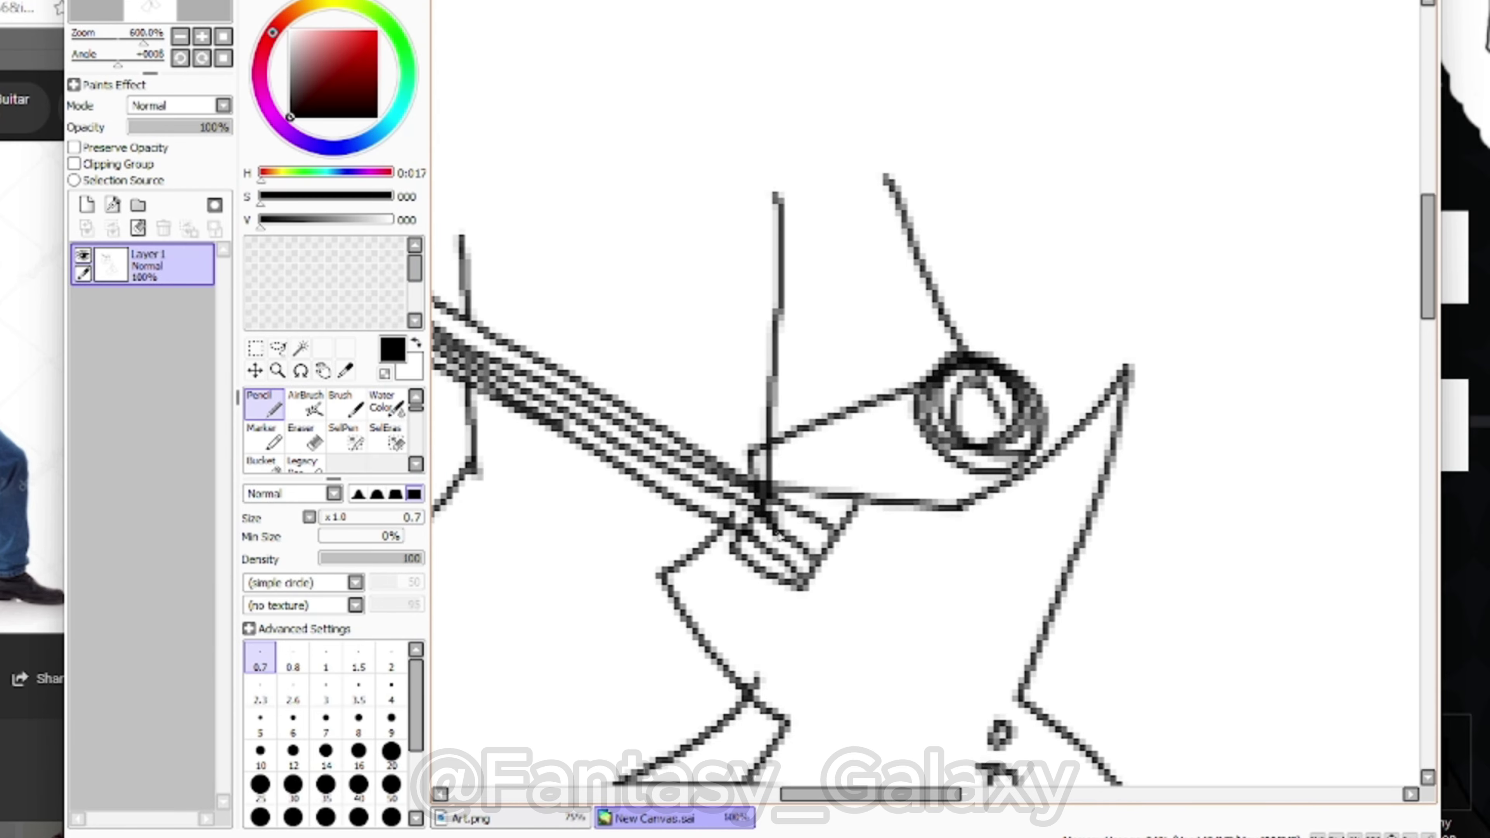
pyautogui.scroll(-3, 938, 396)
pyautogui.scroll(4, 780, 285)
pyautogui.moveTo(786, 469); pyautogui.dragTo(906, 490)
pyautogui.scroll(-6, 965, 402)
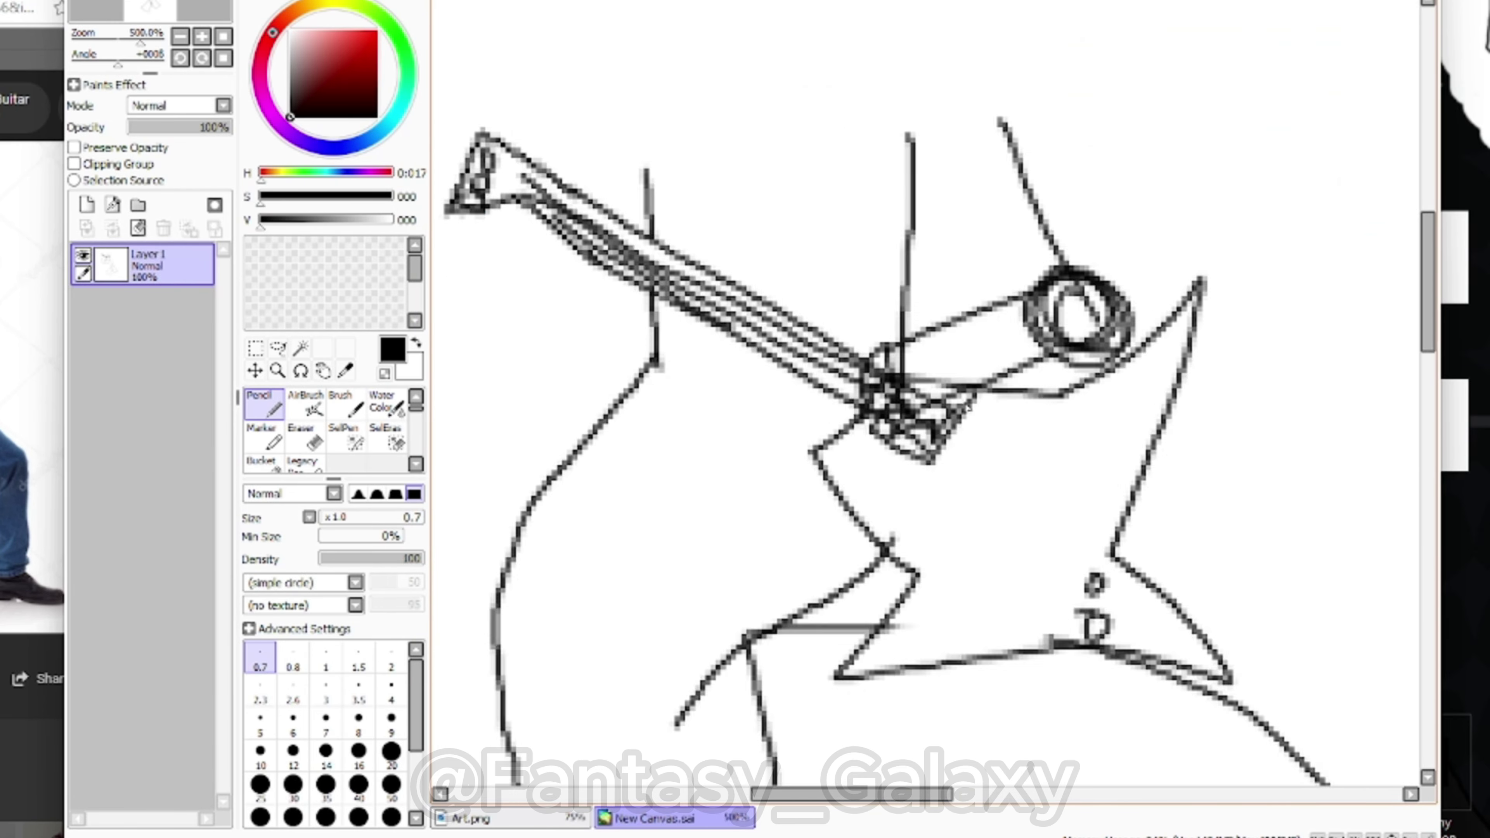
# Erase the guitar and torso lines overlapping the strumming forearm and hand with a smaller eraser
pyautogui.scroll(6, 988, 355)
pyautogui.click(305, 437)
pyautogui.click(324, 691)
pyautogui.moveTo(674, 308); pyautogui.dragTo(592, 346)
pyautogui.scroll(-4, 722, 346)
pyautogui.scroll(3, 722, 344)
pyautogui.moveTo(703, 405)
pyautogui.mouseDown()
pyautogui.moveTo(805, 340)
pyautogui.moveTo(733, 411)
pyautogui.mouseUp()
pyautogui.scroll(-9, 807, 355)
pyautogui.scroll(3, 741, 344)
# Try to sketch the fretting arm with circular joints around the guitar's headstock
pyautogui.click(264, 404)
pyautogui.scroll(4, 775, 254)
pyautogui.moveTo(771, 245)
pyautogui.mouseDown()
pyautogui.moveTo(586, 306)
pyautogui.moveTo(557, 249)
pyautogui.mouseUp()
pyautogui.scroll(-5, 575, 275)
pyautogui.scroll(7, 570, 283)
pyautogui.moveTo(571, 394); pyautogui.dragTo(695, 650)
pyautogui.moveTo(821, 437)
pyautogui.mouseDown()
pyautogui.moveTo(724, 546)
pyautogui.moveTo(734, 647)
pyautogui.mouseUp()
pyautogui.moveTo(923, 546); pyautogui.dragTo(821, 787)
pyautogui.scroll(-8, 866, 726)
pyautogui.scroll(6, 868, 728)
pyautogui.hotkey('ctrl', 'z')
pyautogui.scroll(-2, 929, 757)
pyautogui.scroll(4, 929, 757)
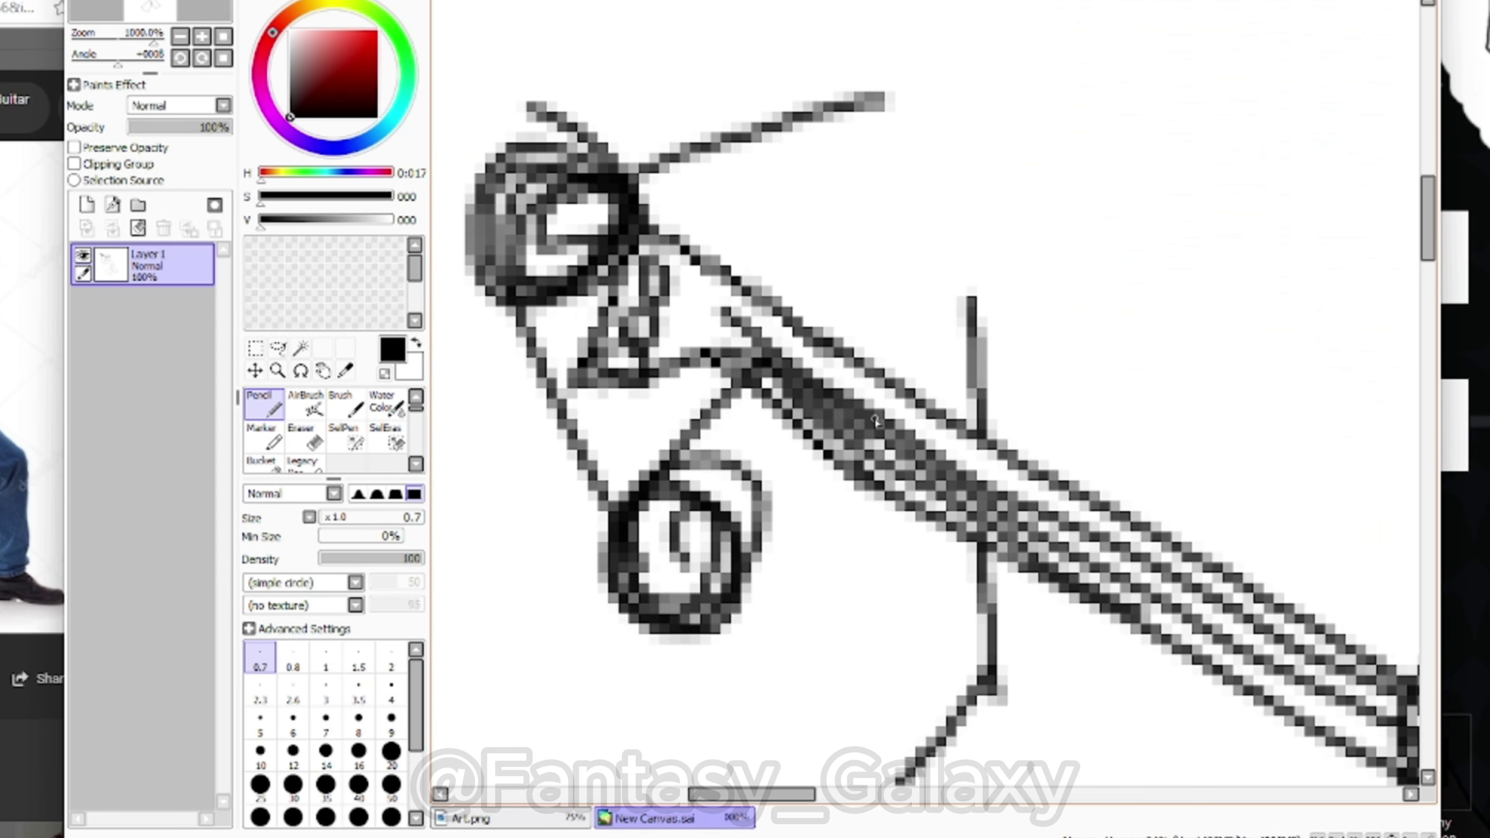
pyautogui.moveTo(871, 446); pyautogui.dragTo(706, 627)
pyautogui.scroll(-6, 709, 631)
pyautogui.scroll(3, 718, 639)
pyautogui.scroll(-4, 718, 640)
pyautogui.scroll(3, 580, 130)
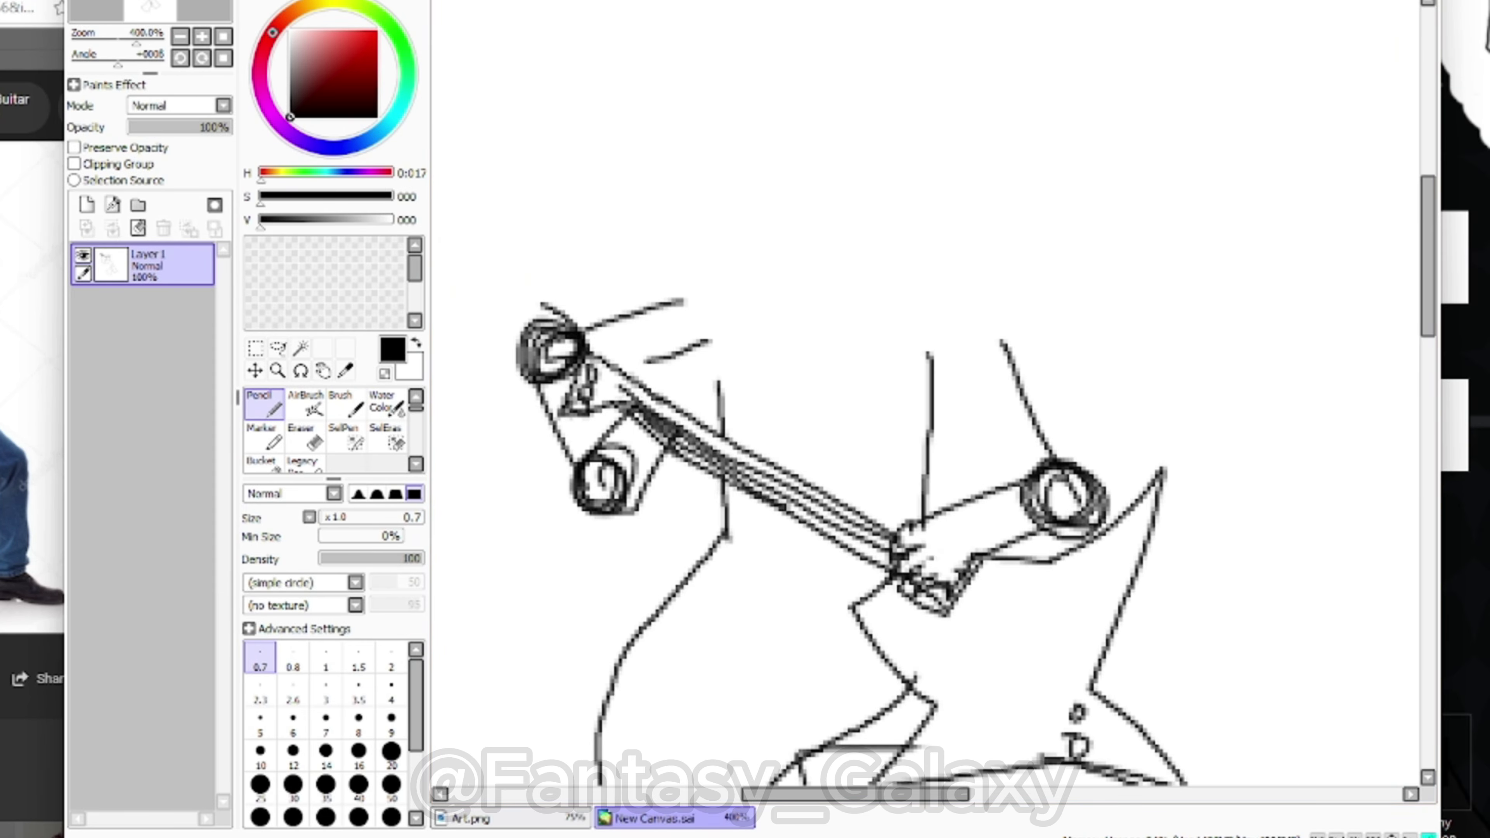
# Draw the fretting arm's outer line and a hand with fingers gripping the neck near the headstock, erasing overlaps
pyautogui.scroll(1, 684, 280)
pyautogui.scroll(2, 725, 504)
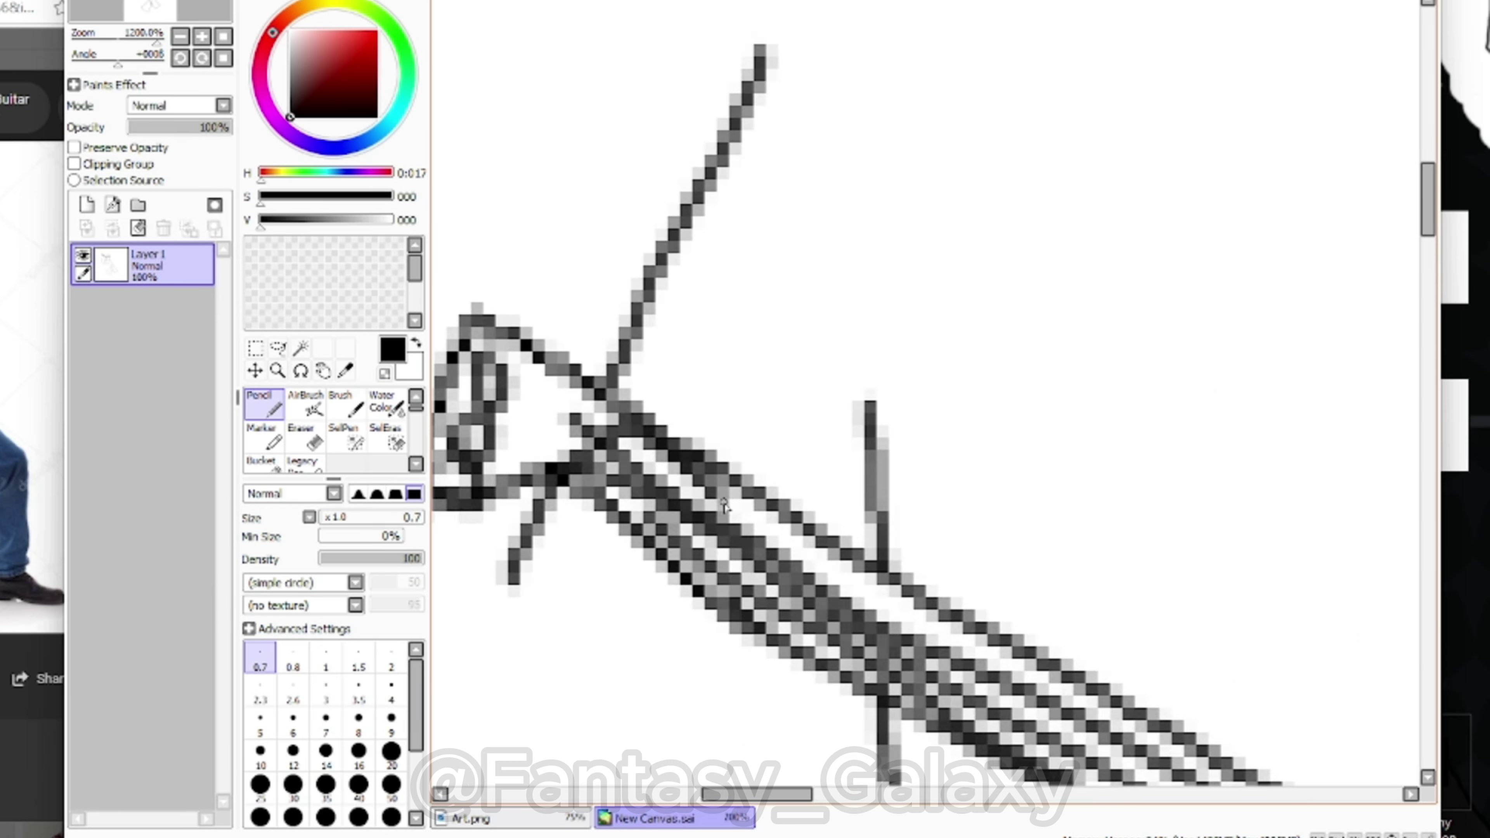
pyautogui.scroll(-1, 649, 698)
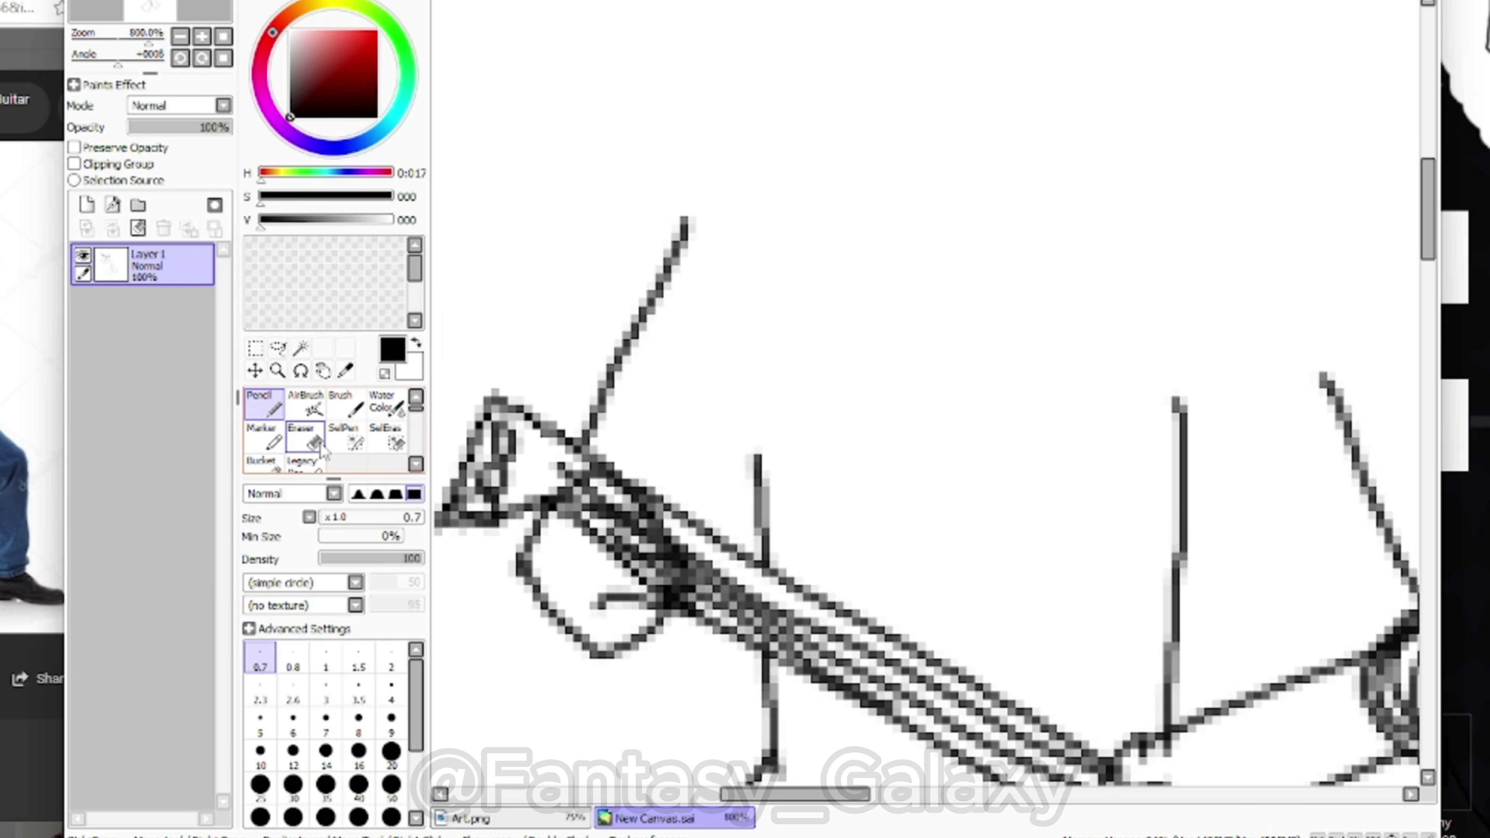
pyautogui.press('e')
pyautogui.scroll(-1, 657, 572)
pyautogui.press('n')
pyautogui.scroll(-3, 660, 575)
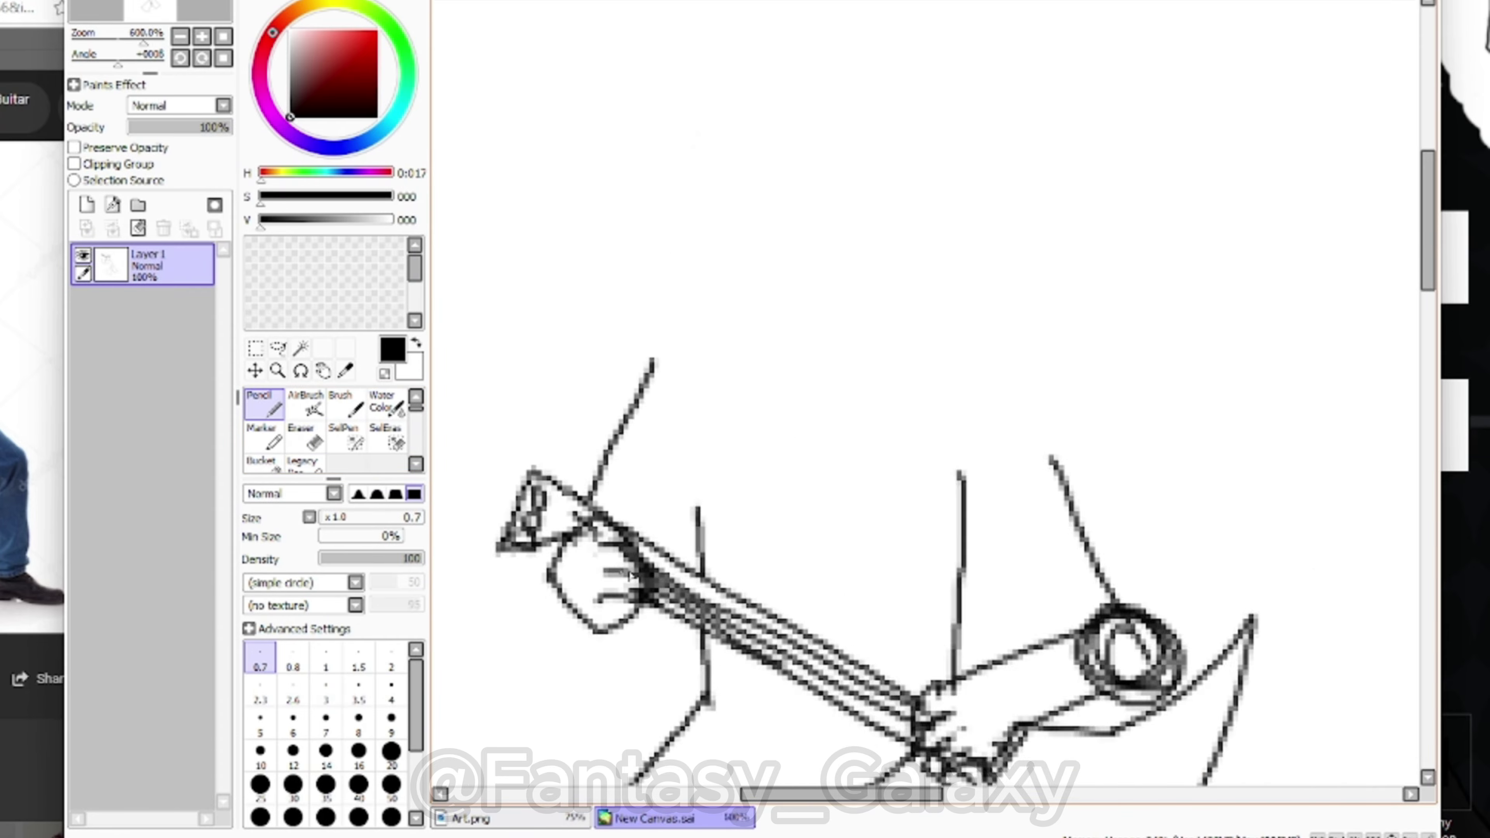
# Extend the torso sides upward and draw the inner arm lines, upper arms and shoulders
pyautogui.scroll(6, 667, 584)
pyautogui.scroll(-4, 667, 584)
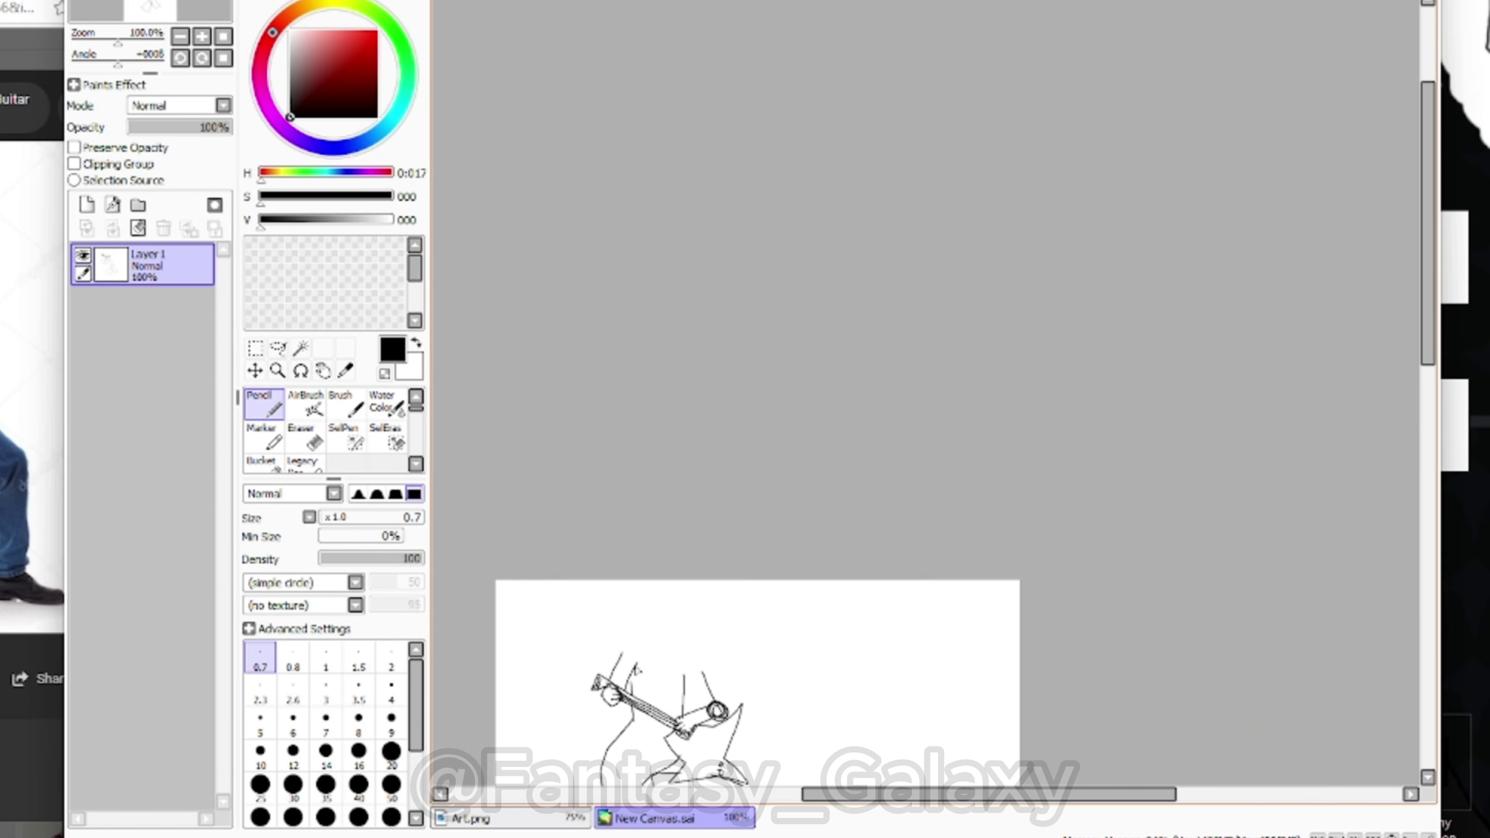
pyautogui.scroll(3, 667, 584)
pyautogui.scroll(-3, 532, 415)
pyautogui.scroll(3, 532, 415)
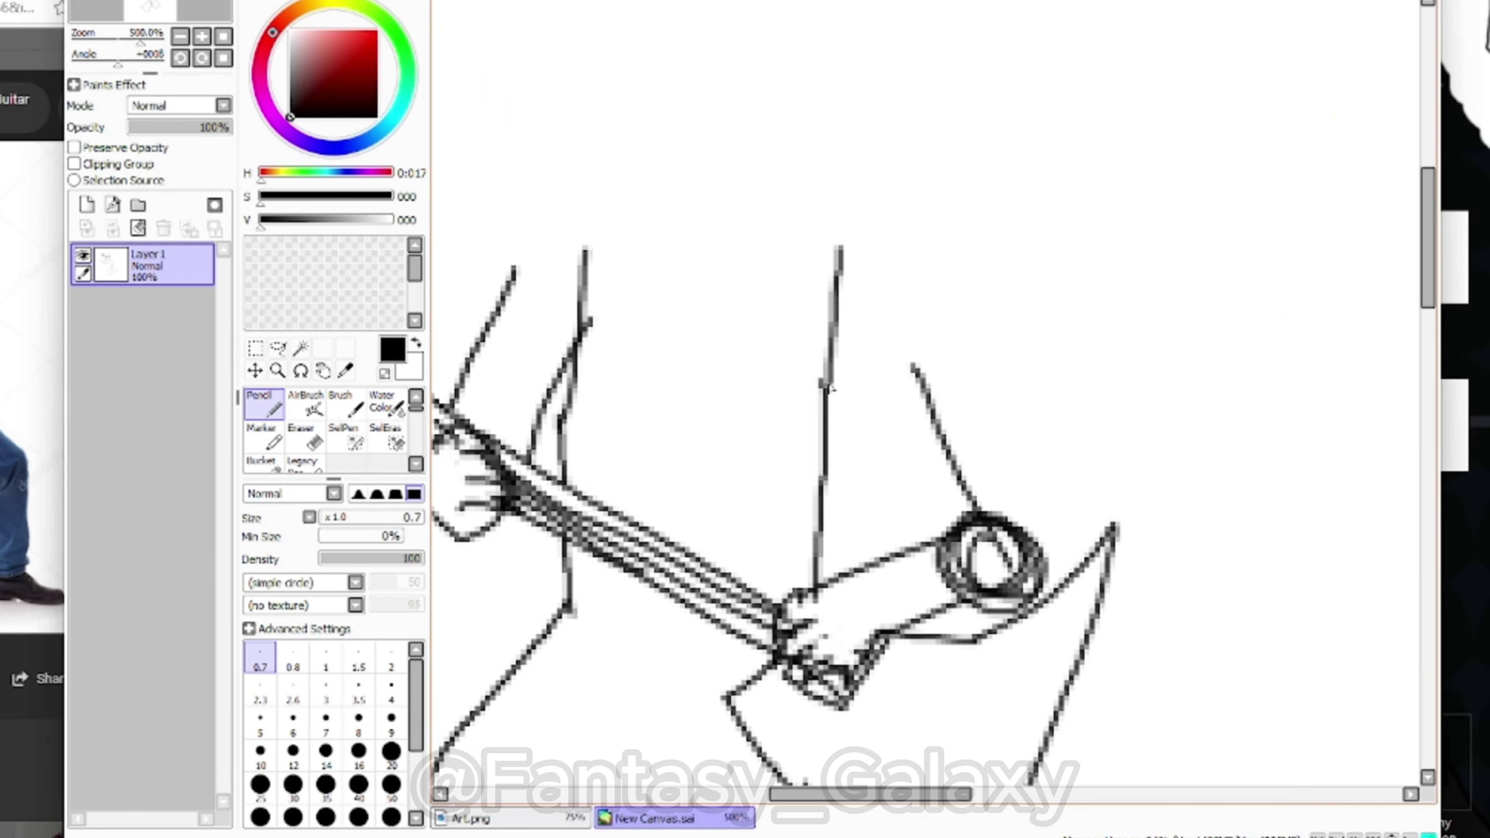
pyautogui.scroll(-3, 615, 311)
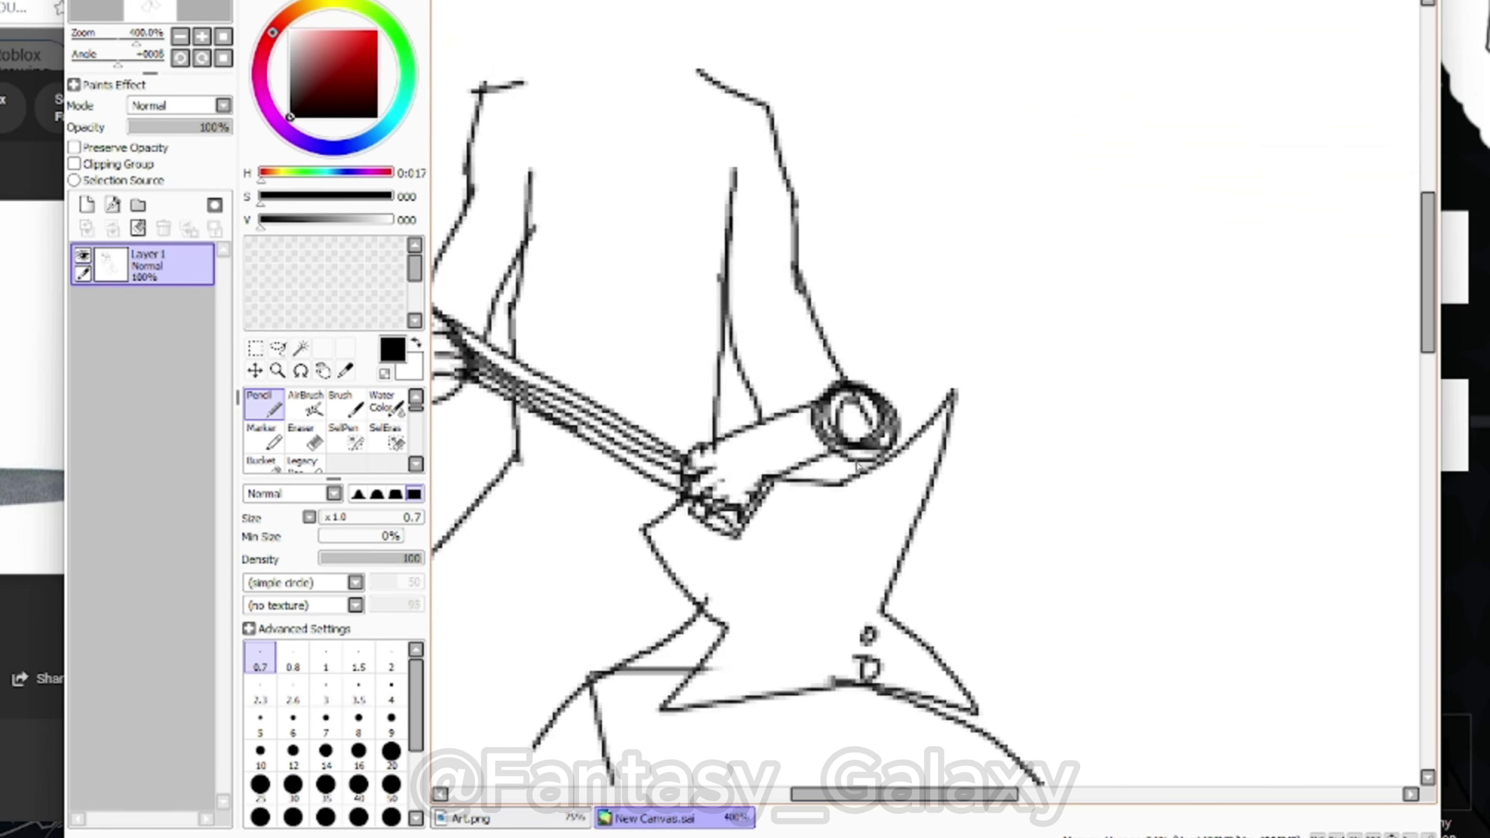
# Draw a wrapped collar between the shoulders and add fold lines inside it
pyautogui.scroll(3, 616, 311)
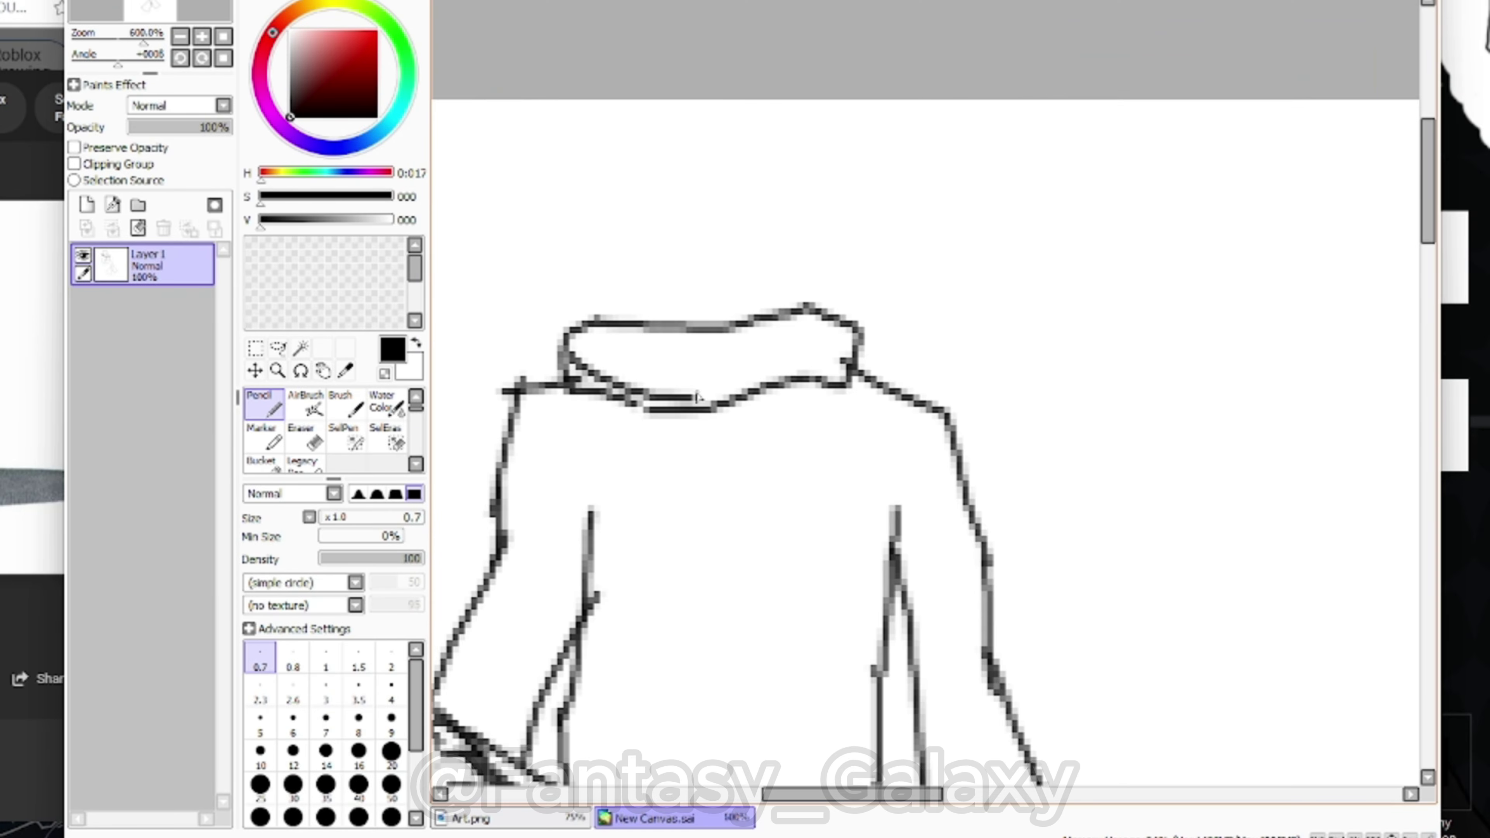
pyautogui.moveTo(698, 398); pyautogui.dragTo(844, 361)
pyautogui.moveTo(789, 354); pyautogui.dragTo(719, 357)
pyautogui.scroll(-5, 632, 378)
# Draw both sides of the face tapering down into the collar
pyautogui.scroll(6, 632, 375)
pyautogui.moveTo(498, 135); pyautogui.dragTo(671, 454)
pyautogui.moveTo(931, 145)
pyautogui.mouseDown()
pyautogui.moveTo(911, 390)
pyautogui.moveTo(815, 445)
pyautogui.mouseUp()
pyautogui.scroll(-5, 719, 276)
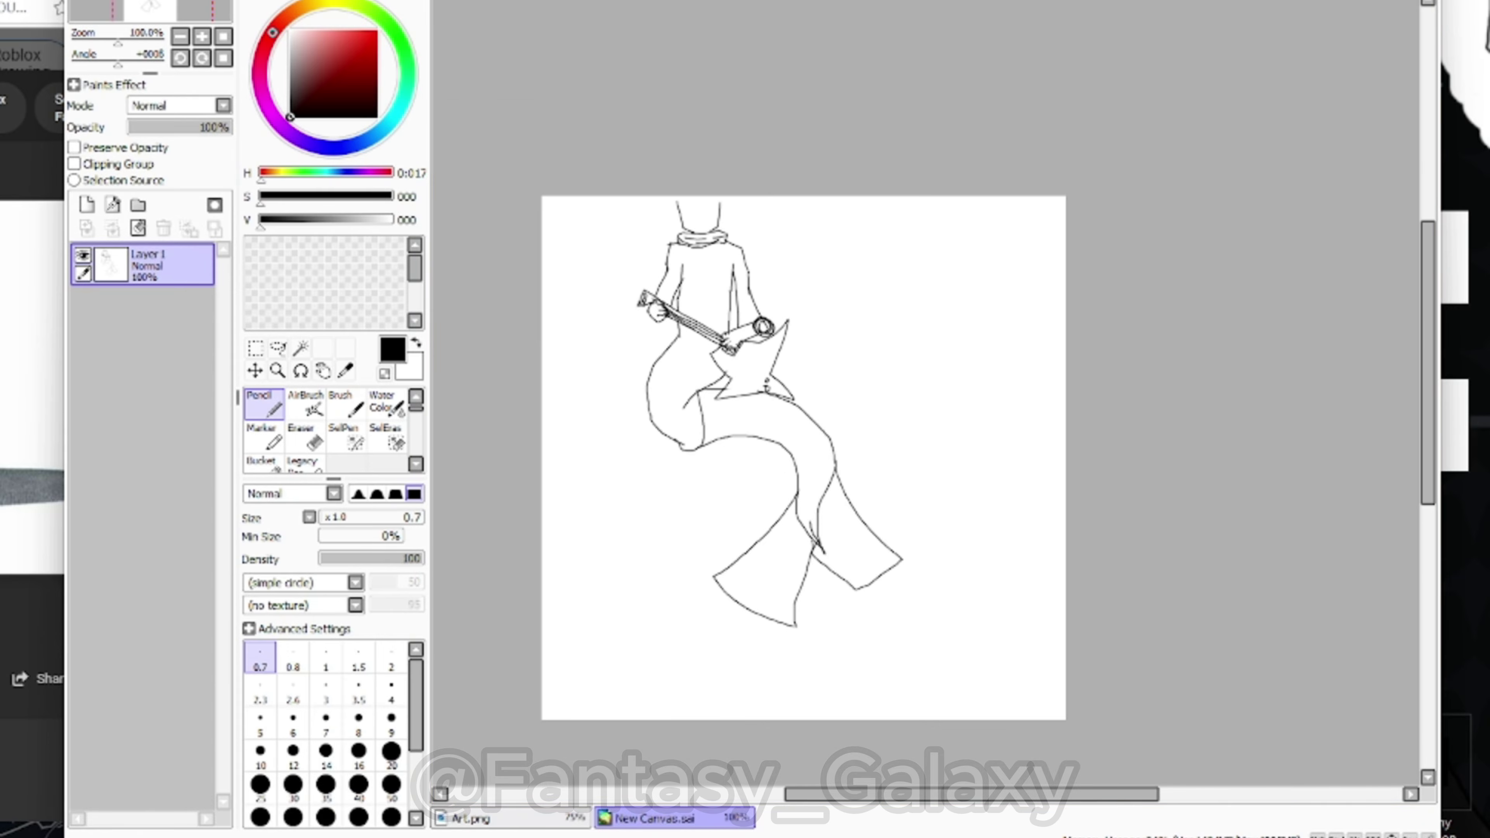
# Lasso the figure, move it lower on the canvas to make room above the head, and deselect
pyautogui.click(279, 349)
pyautogui.moveTo(827, 176); pyautogui.dragTo(830, 197)
pyautogui.moveTo(766, 287); pyautogui.dragTo(800, 374)
pyautogui.hotkey('ctrl', 'd')
# Draw the fringe and layered hair strands on the left side of the face with the Pencil
pyautogui.click(263, 405)
pyautogui.scroll(6, 730, 290)
pyautogui.moveTo(726, 247); pyautogui.dragTo(550, 428)
pyautogui.moveTo(592, 132); pyautogui.dragTo(519, 306)
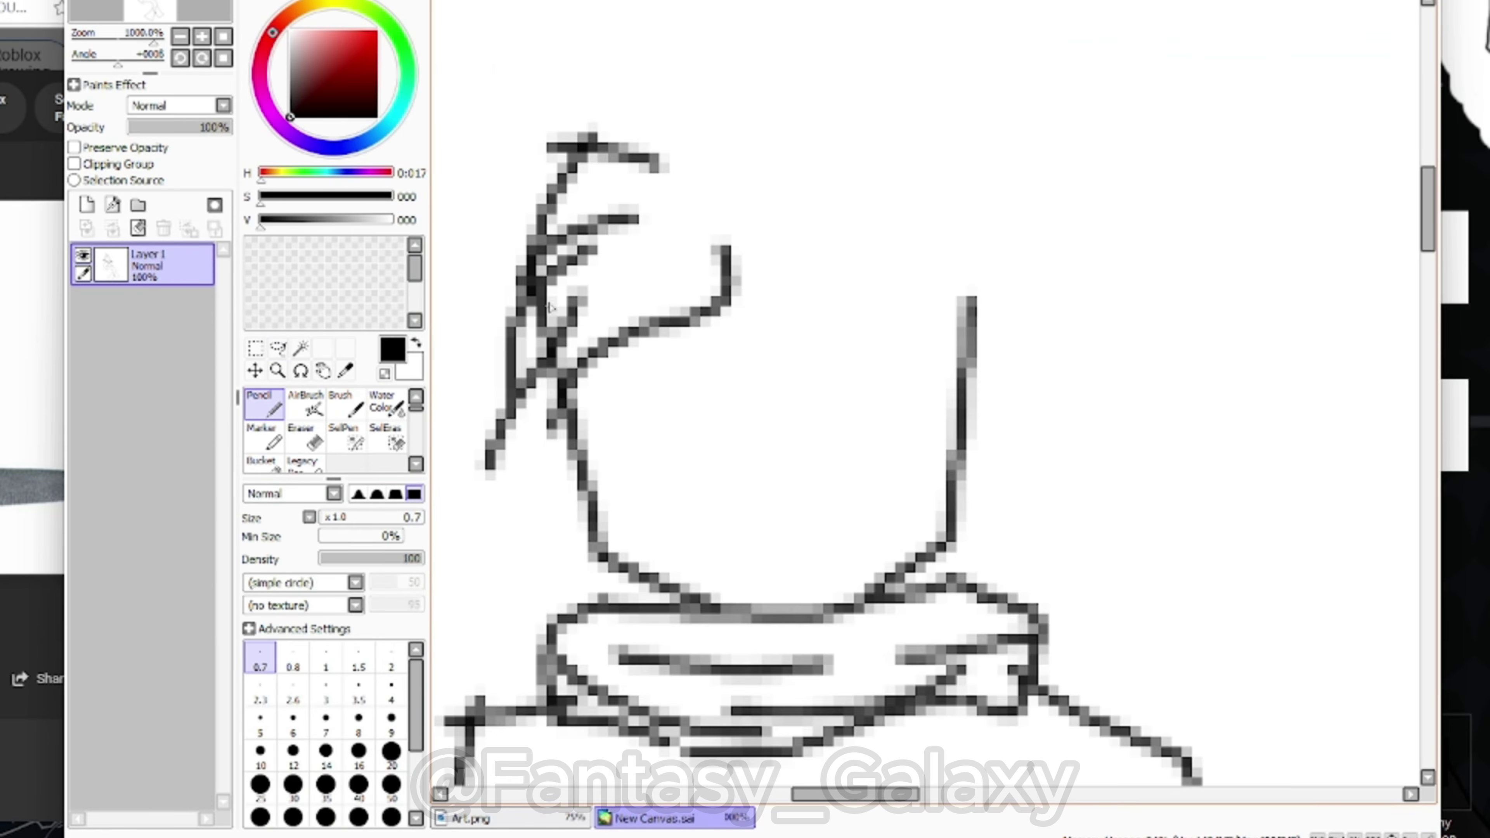
pyautogui.scroll(-2, 550, 306)
# Draw the parting and jagged, layered hair strands on the right side of the face
pyautogui.moveTo(830, 205); pyautogui.dragTo(888, 434)
pyautogui.scroll(-3, 797, 422)
pyautogui.scroll(4, 786, 340)
pyautogui.moveTo(724, 359); pyautogui.dragTo(881, 582)
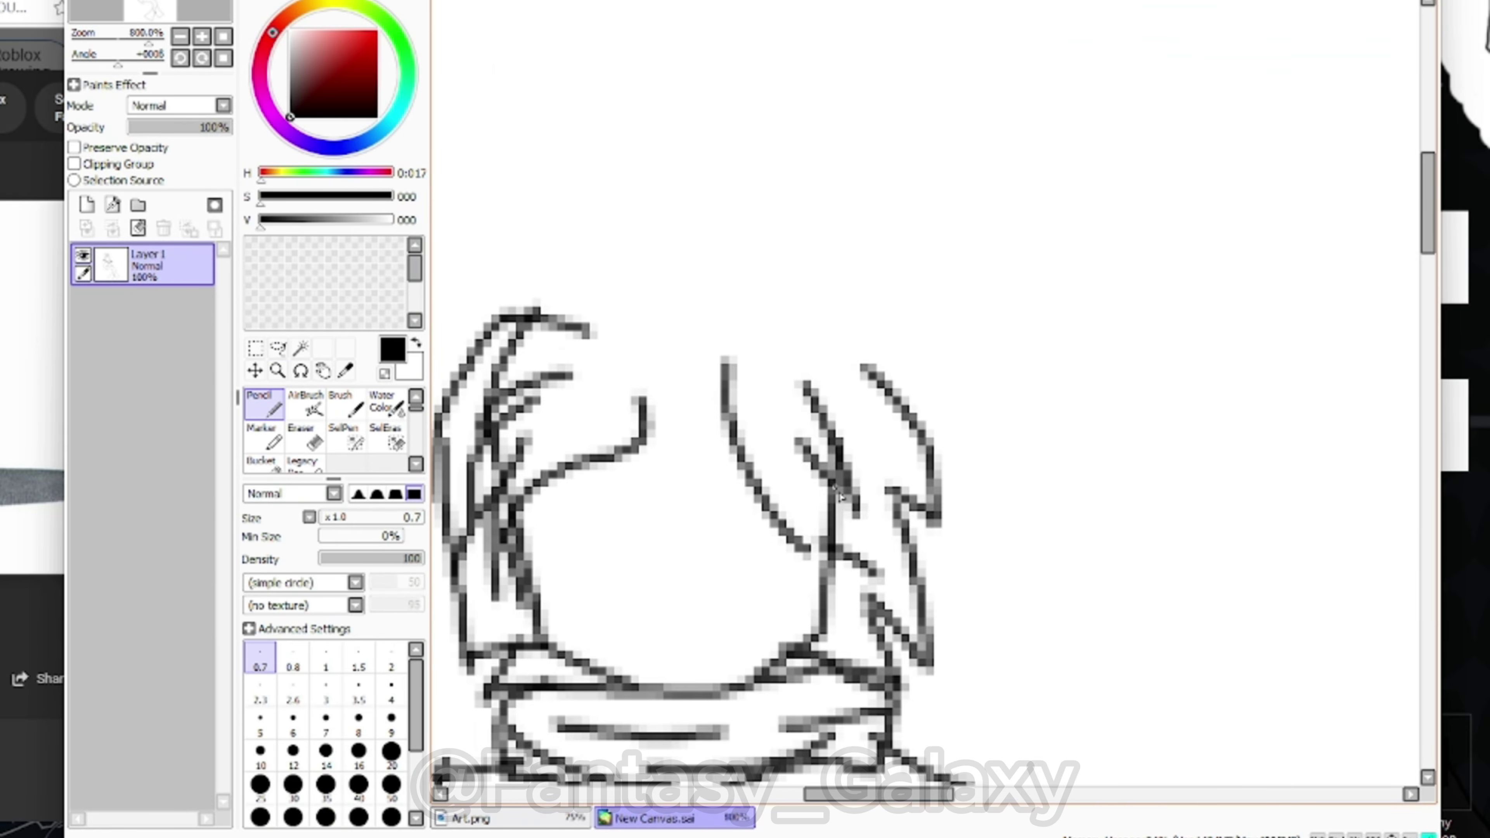
pyautogui.moveTo(868, 391); pyautogui.dragTo(916, 491)
pyautogui.moveTo(783, 464); pyautogui.dragTo(914, 616)
pyautogui.scroll(-1, 874, 458)
# Draw the rounded crown of the hair with a narrow upright shape rising from its middle
pyautogui.scroll(-5, 800, 511)
pyautogui.scroll(4, 795, 525)
pyautogui.moveTo(961, 405); pyautogui.dragTo(781, 325)
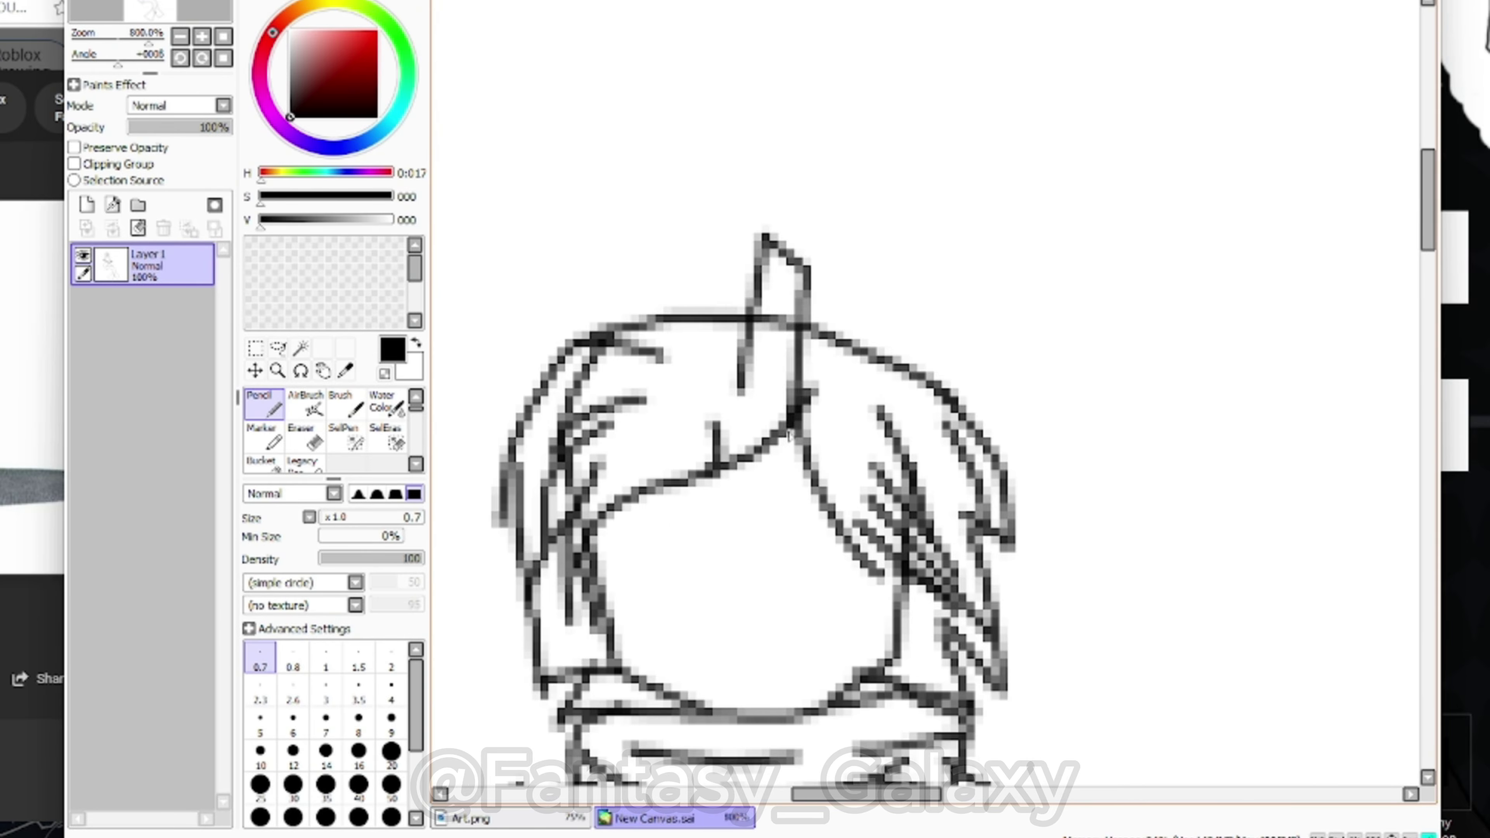
# Refine the narrow upright shape with inner lines and a lower end, and erase the hair lines crossing it
pyautogui.moveTo(789, 435); pyautogui.dragTo(790, 453)
pyautogui.scroll(-4, 792, 464)
pyautogui.scroll(4, 791, 473)
pyautogui.scroll(-6, 767, 173)
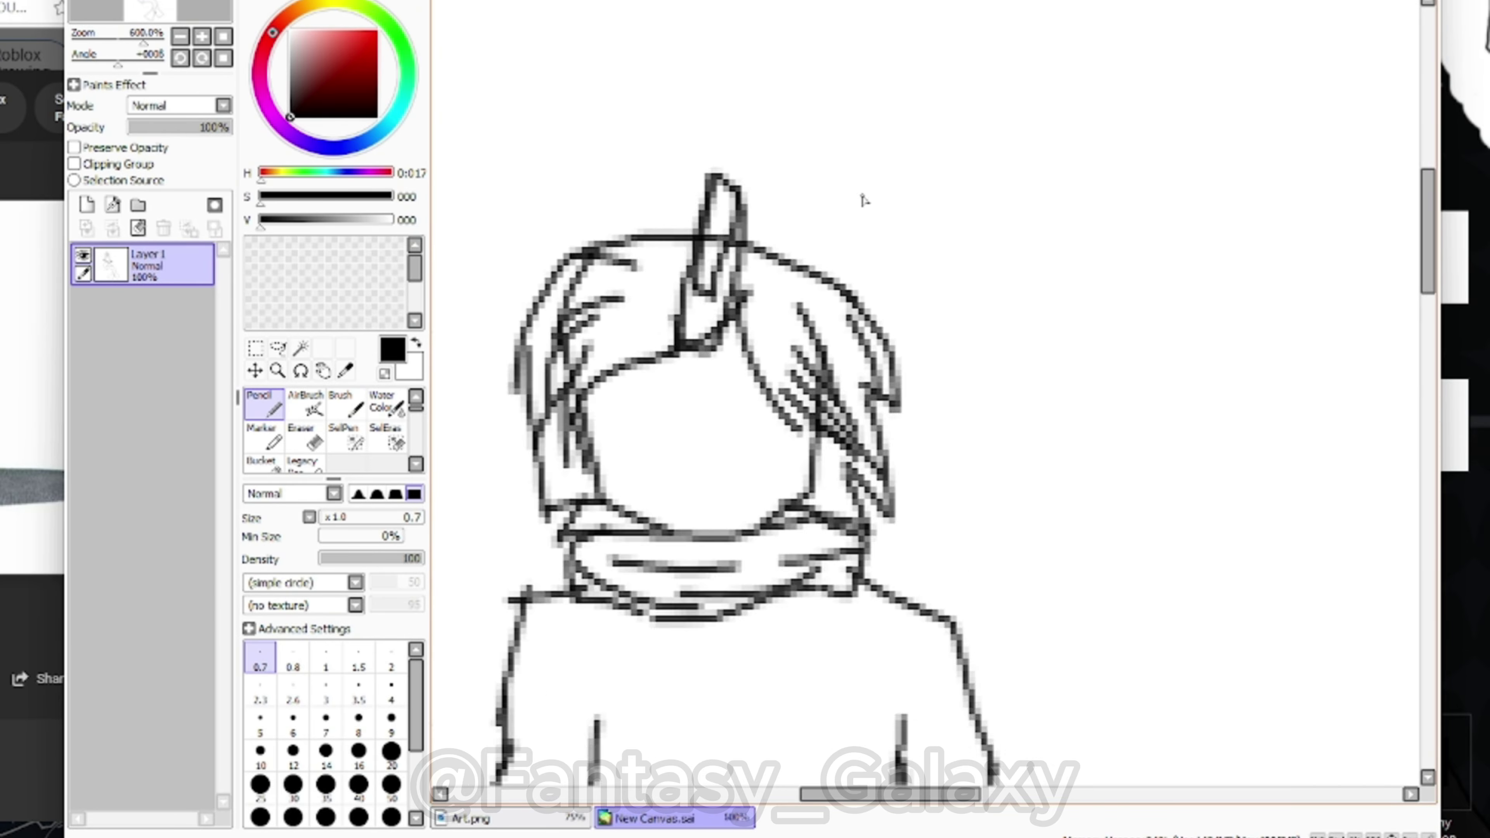
pyautogui.scroll(8, 580, 452)
pyautogui.press('e')
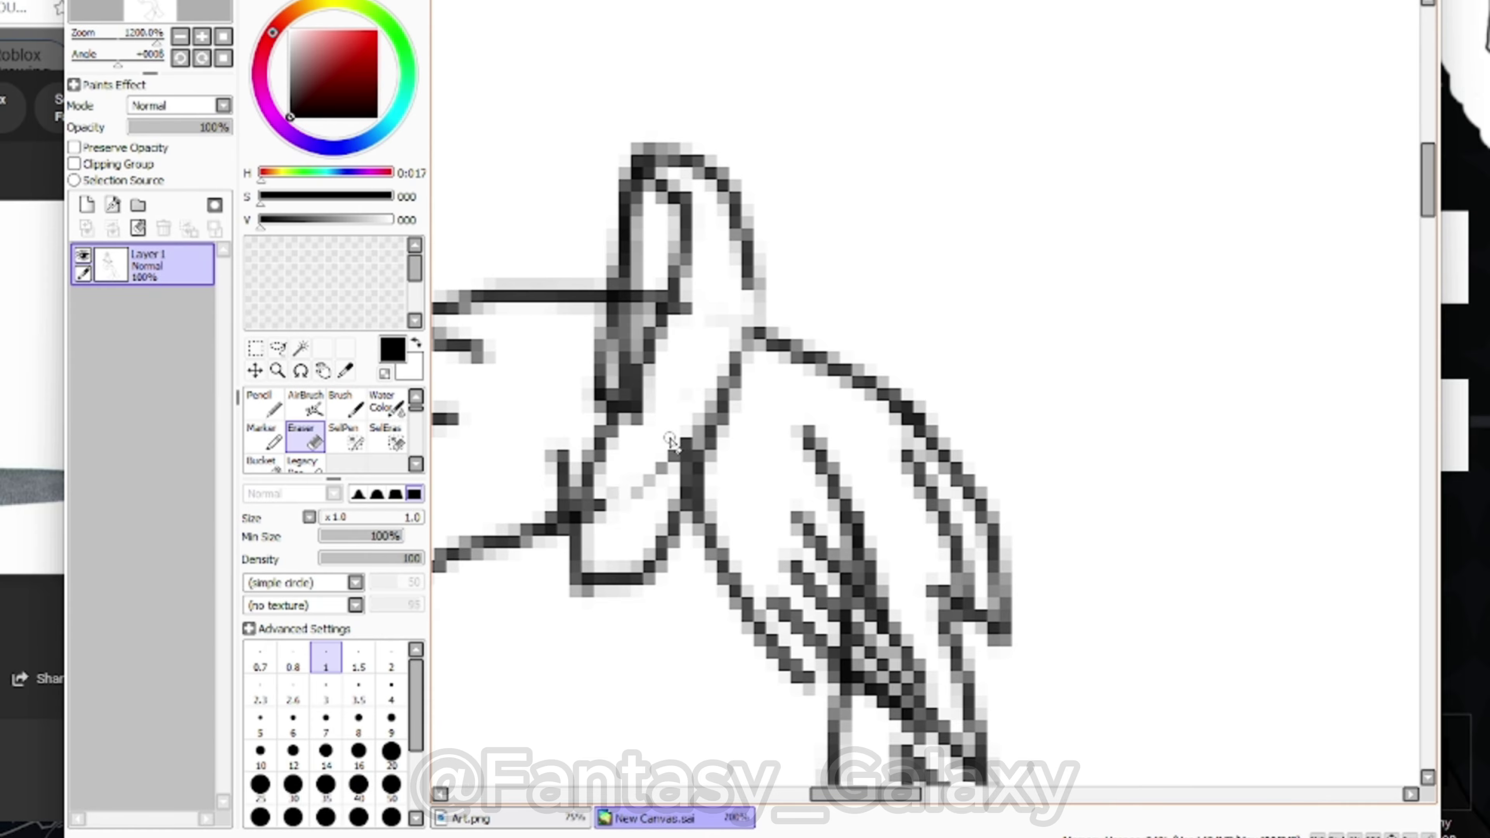
pyautogui.scroll(-8, 672, 440)
# Add a rounded hanging tip below the narrow head shape and draw a curved line across the lower face
pyautogui.press('n')
pyautogui.scroll(9, 576, 97)
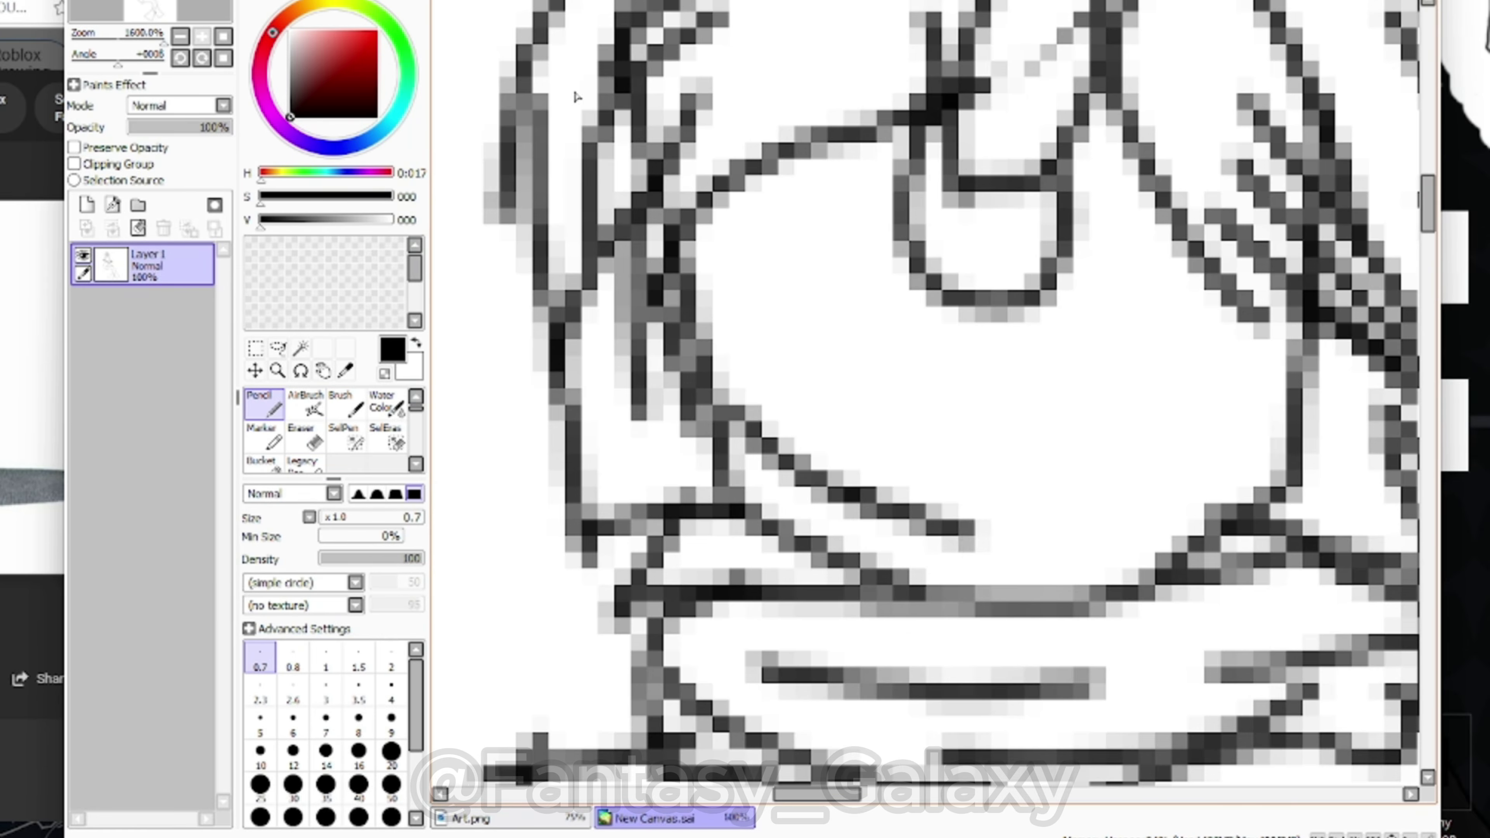
pyautogui.scroll(-8, 762, 323)
pyautogui.scroll(8, 755, 258)
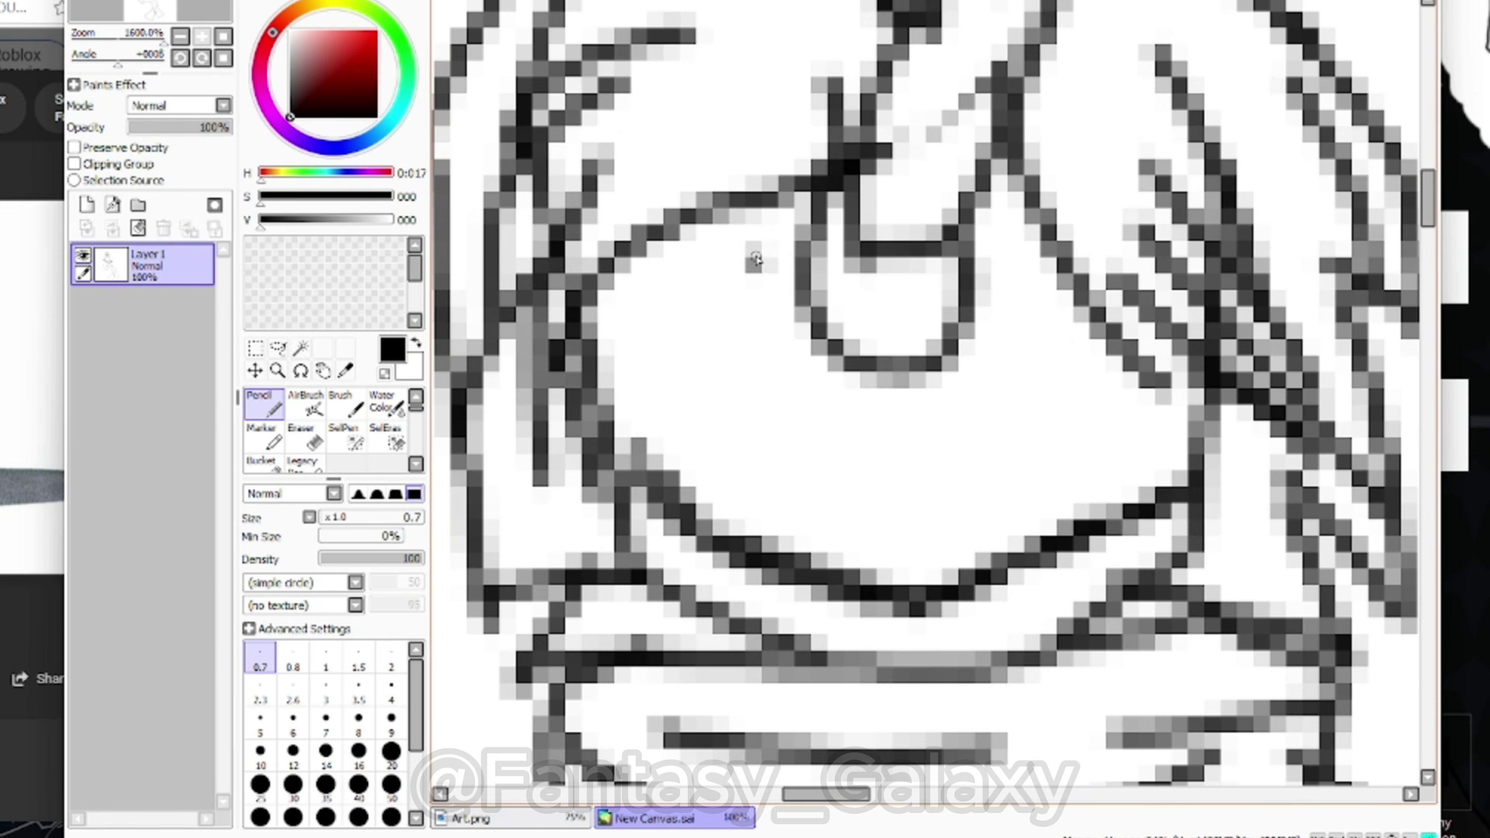
# Draw the left eye's curved upper lid running towards the hanging tip, undoing the stray strokes beside it
pyautogui.scroll(-4, 934, 288)
pyautogui.scroll(4, 934, 289)
pyautogui.moveTo(932, 276); pyautogui.dragTo(1035, 279)
pyautogui.hotkey('ctrl', 'z')
pyautogui.hotkey('ctrl', 'z')
pyautogui.hotkey('ctrl', 'z')
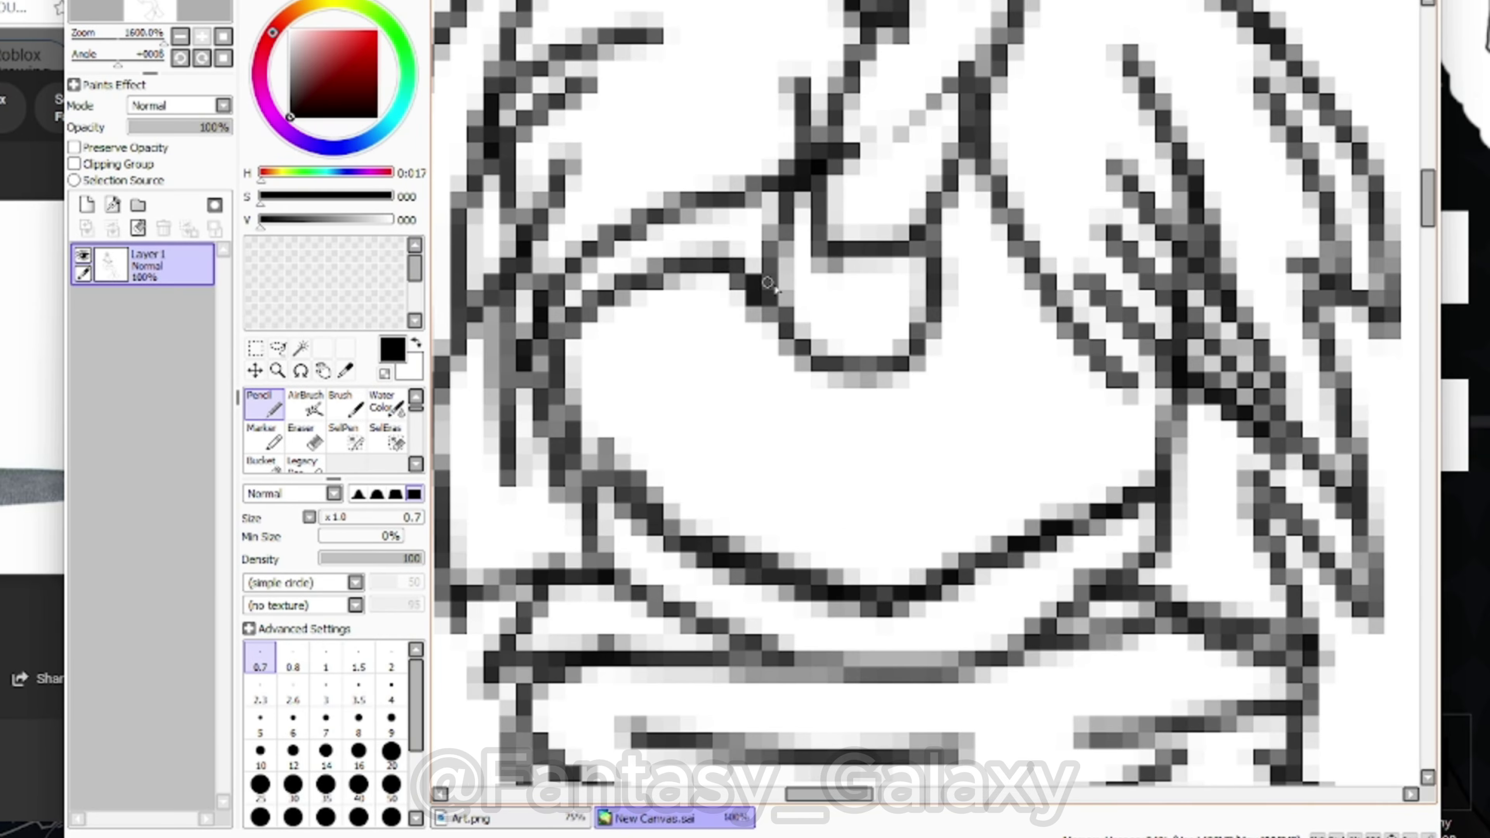
pyautogui.scroll(-4, 997, 294)
pyautogui.scroll(4, 997, 302)
# Draw the right eye's curved upper lid and add short thick lower strokes under both eyes
pyautogui.moveTo(934, 266)
pyautogui.mouseDown()
pyautogui.moveTo(1054, 281)
pyautogui.moveTo(1129, 355)
pyautogui.mouseUp()
pyautogui.moveTo(1029, 364); pyautogui.dragTo(1141, 355)
pyautogui.moveTo(551, 317); pyautogui.dragTo(733, 396)
pyautogui.scroll(-4, 722, 364)
pyautogui.scroll(4, 756, 344)
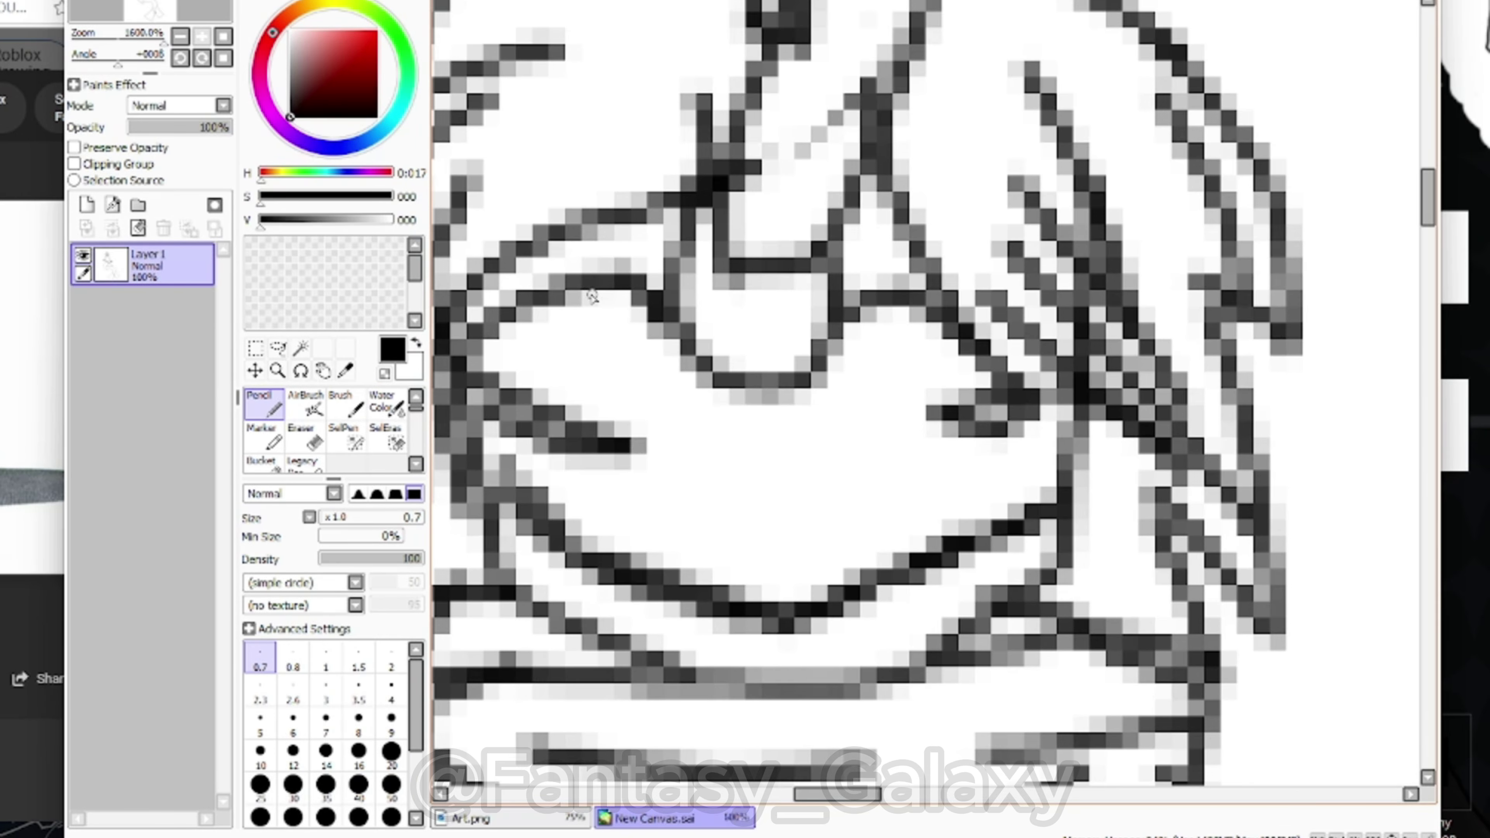
pyautogui.scroll(-3, 865, 432)
pyautogui.scroll(3, 864, 432)
pyautogui.scroll(-3, 550, 481)
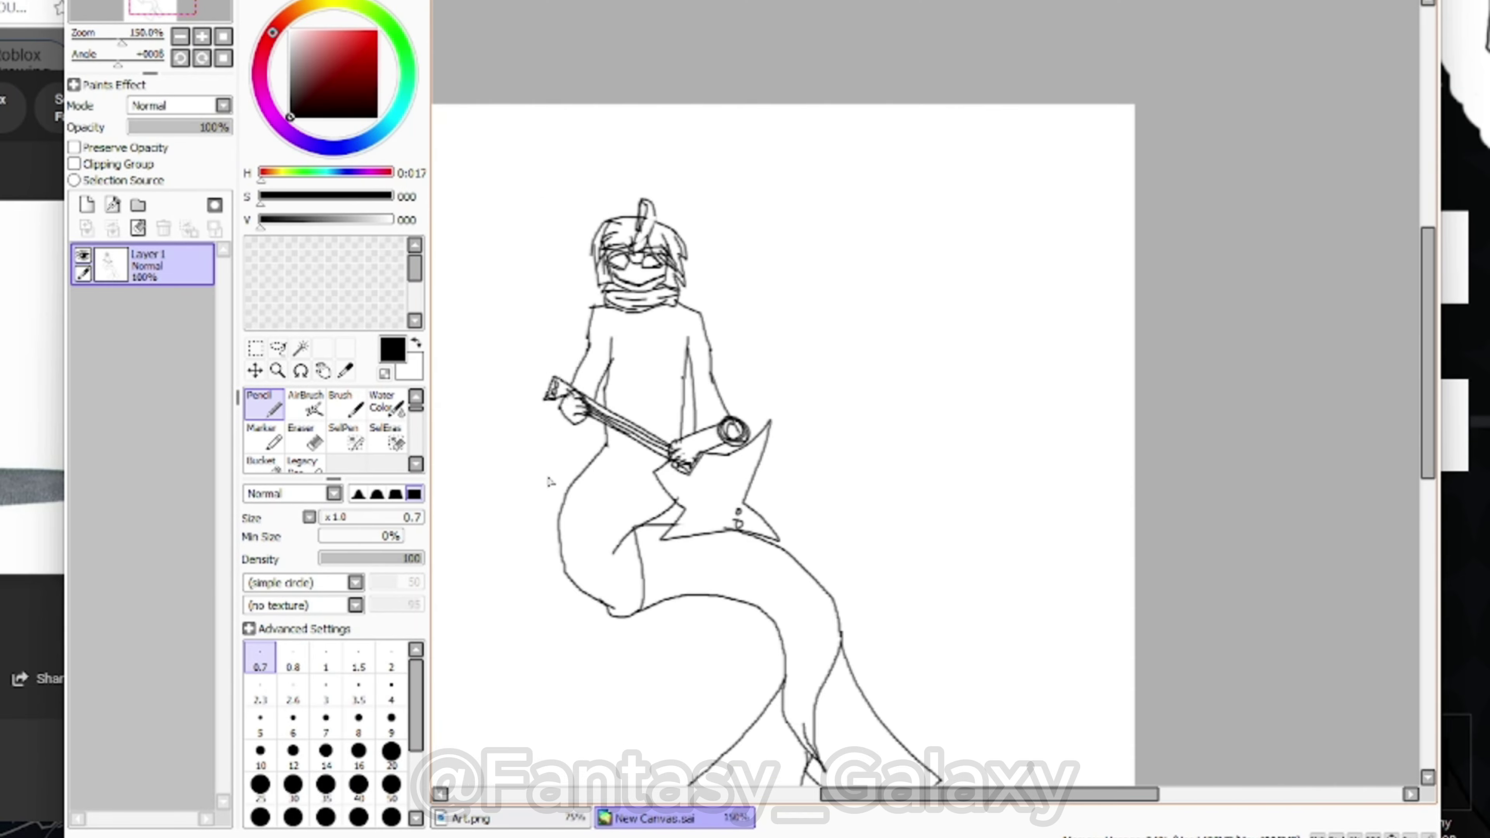
# Draw two long lines down the torso from the collar to the guitar neck and erase the overlapping bits
pyautogui.scroll(3, 645, 398)
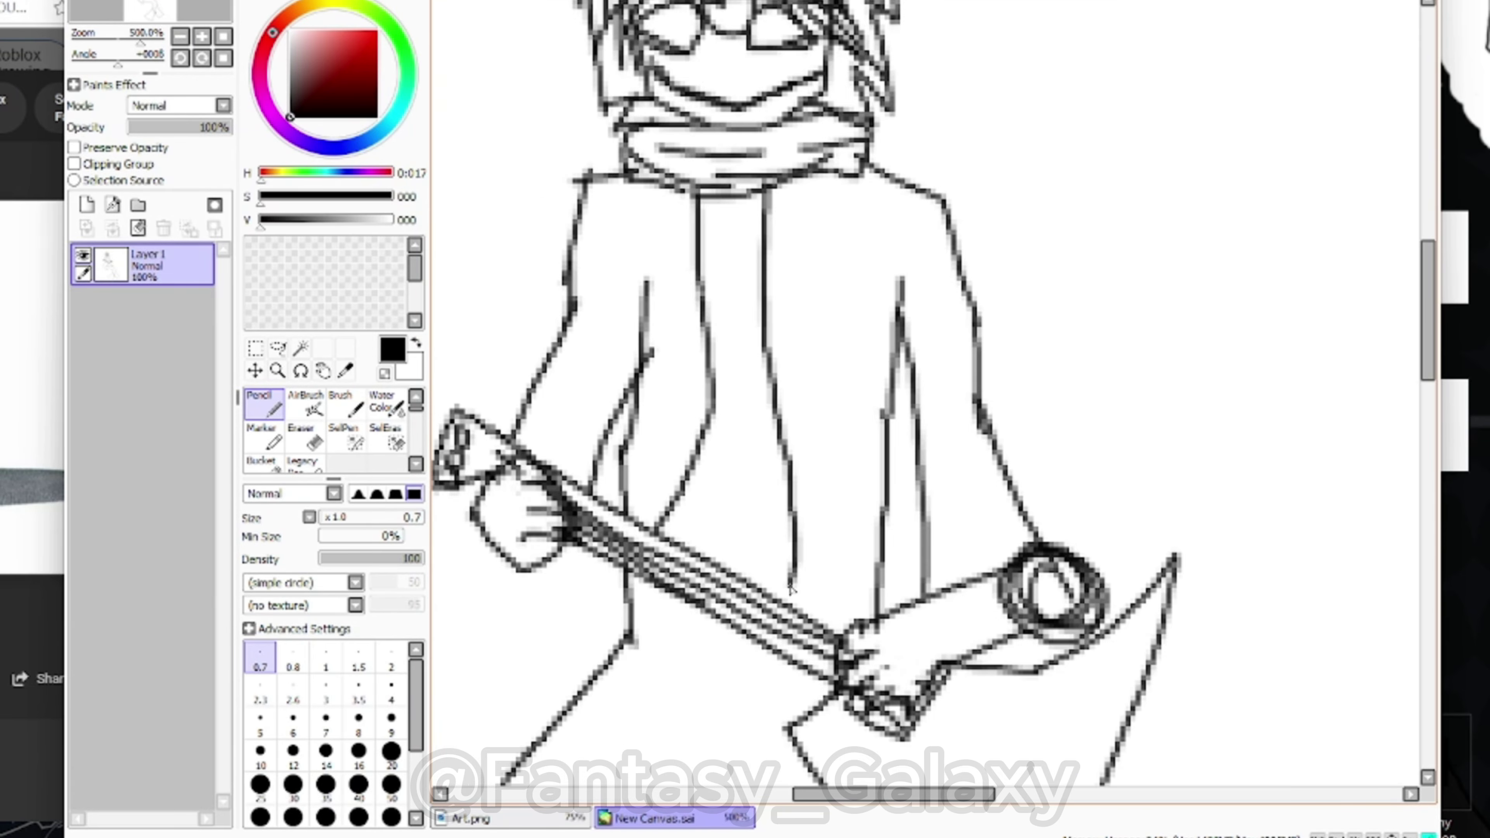
pyautogui.scroll(1, 789, 587)
pyautogui.press('e')
pyautogui.moveTo(757, 433); pyautogui.dragTo(737, 479)
pyautogui.scroll(-4, 772, 461)
pyautogui.press('n')
pyautogui.scroll(4, 817, 483)
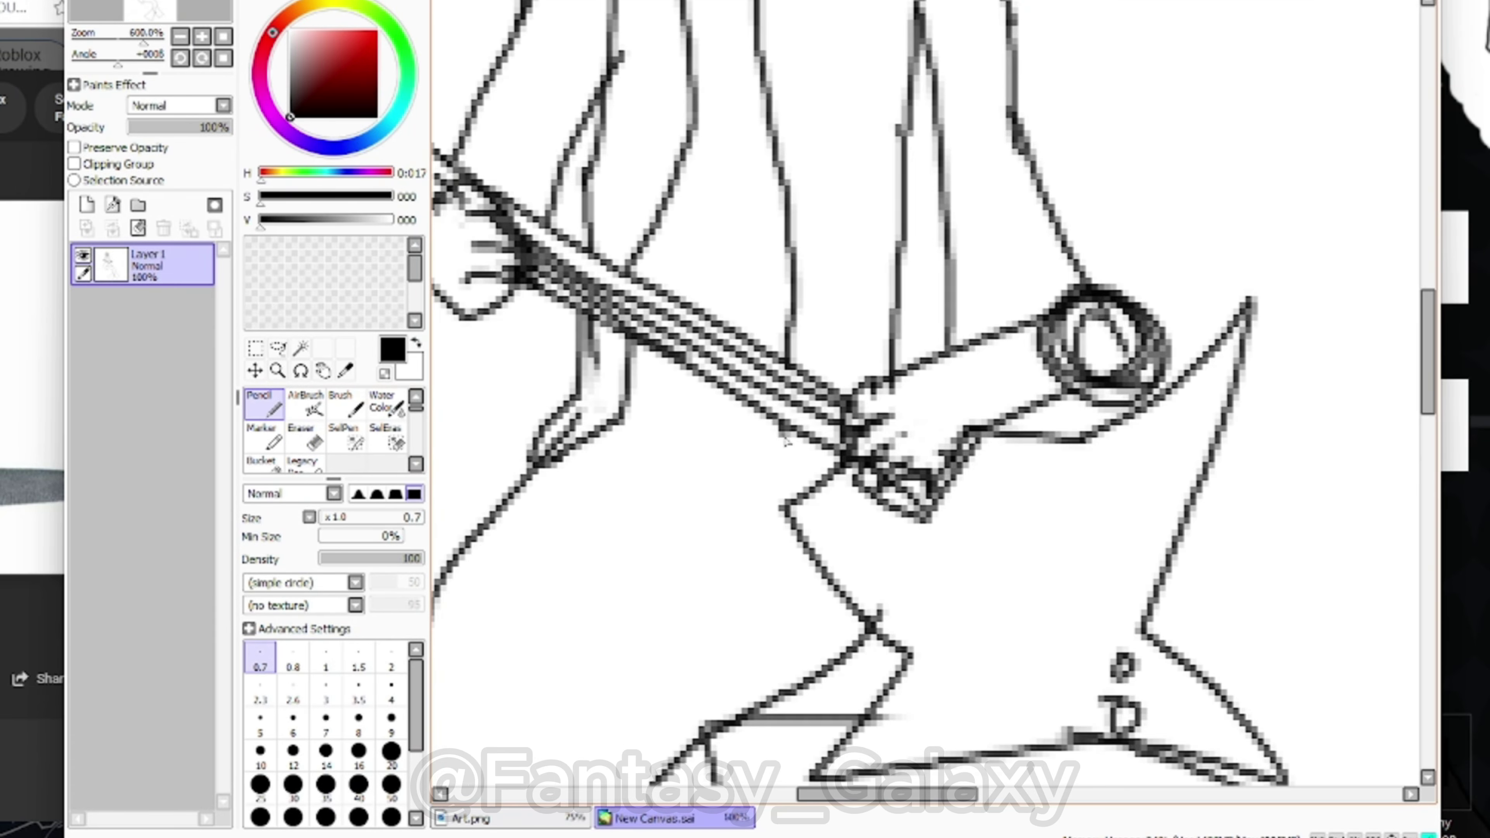
# Continue the torso line below the guitar neck and add the first curved lines across the top of the thigh
pyautogui.scroll(-5, 821, 508)
pyautogui.scroll(4, 828, 528)
pyautogui.moveTo(824, 499); pyautogui.dragTo(831, 560)
pyautogui.scroll(4, 833, 533)
pyautogui.moveTo(740, 437); pyautogui.dragTo(801, 578)
pyautogui.moveTo(603, 530); pyautogui.dragTo(613, 692)
pyautogui.scroll(-8, 658, 723)
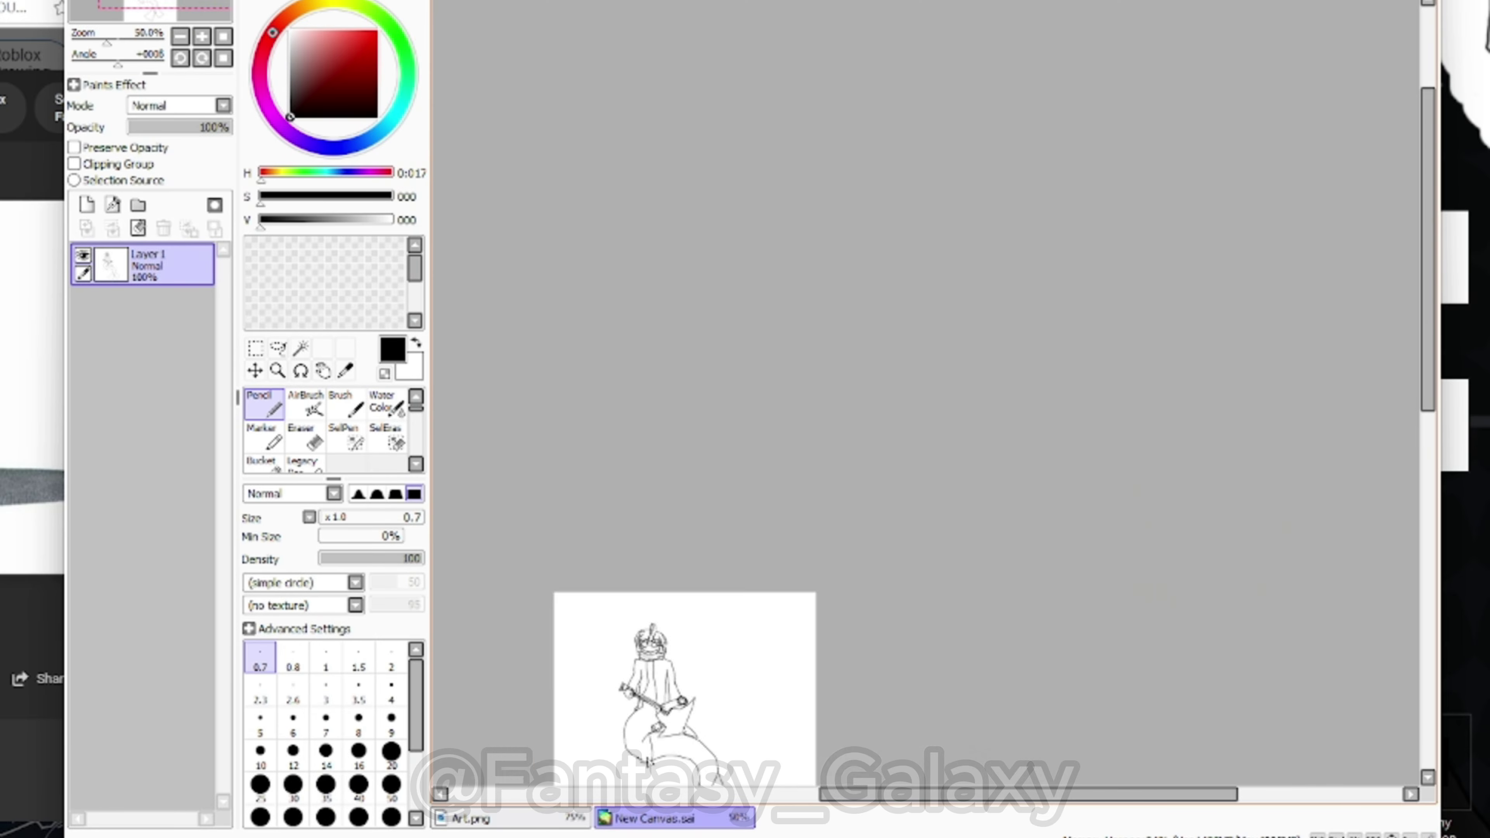
pyautogui.scroll(5, 681, 728)
pyautogui.scroll(-5, 845, 681)
pyautogui.scroll(4, 795, 699)
# Draw a row of curved, roughly parallel bands across the bent thigh
pyautogui.moveTo(841, 505); pyautogui.dragTo(666, 371)
pyautogui.scroll(2, 593, 434)
pyautogui.moveTo(647, 301); pyautogui.dragTo(1004, 504)
pyautogui.moveTo(981, 505); pyautogui.dragTo(612, 362)
pyautogui.scroll(-8, 636, 382)
pyautogui.scroll(8, 648, 408)
pyautogui.moveTo(567, 208); pyautogui.dragTo(907, 353)
pyautogui.moveTo(887, 381)
pyautogui.mouseDown()
pyautogui.moveTo(815, 330)
pyautogui.moveTo(548, 252)
pyautogui.mouseUp()
pyautogui.scroll(-5, 683, 360)
pyautogui.scroll(5, 743, 384)
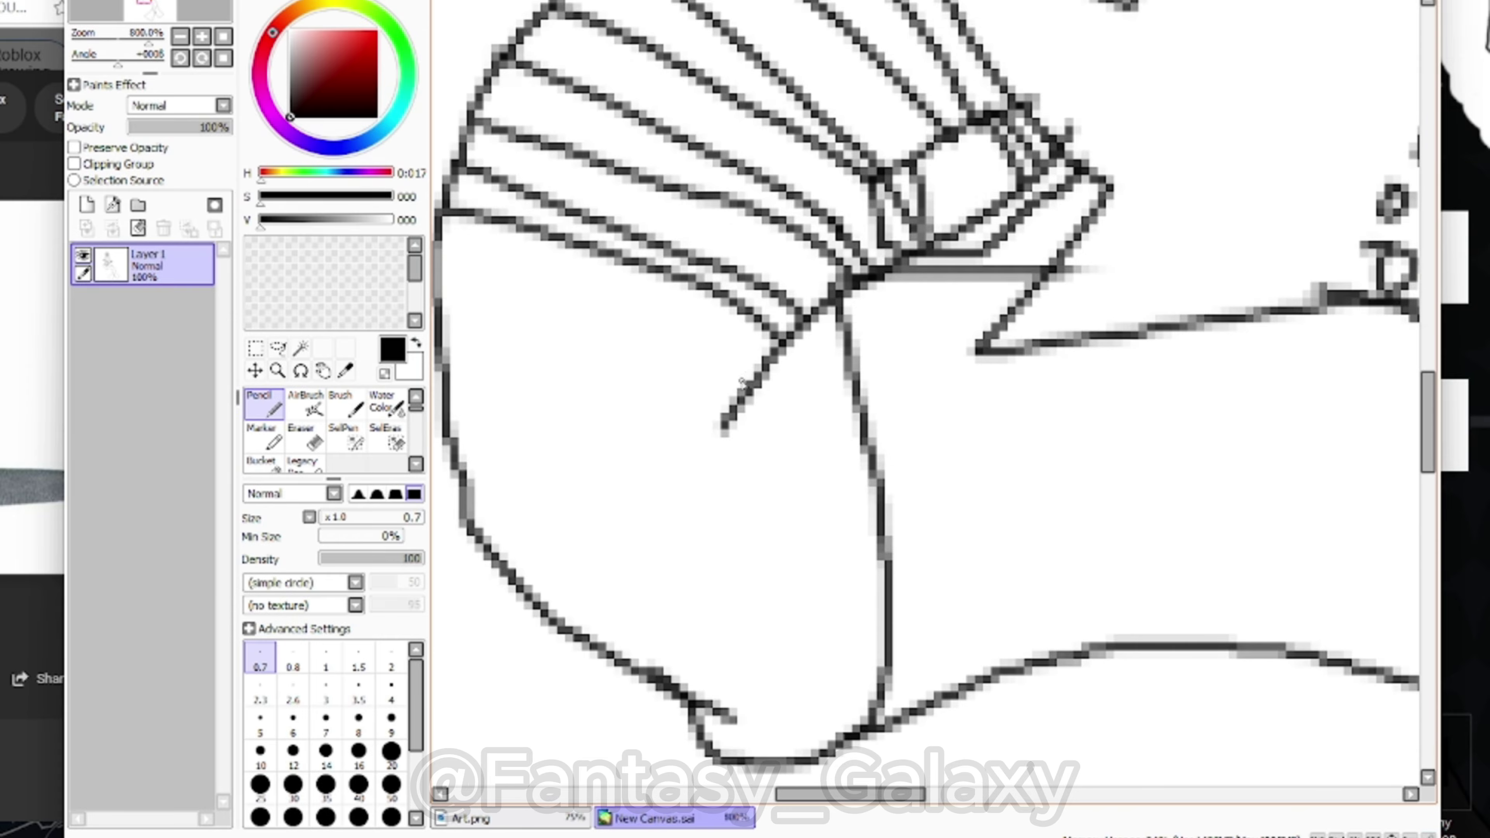
# Draw curved bands on the lower part of the bent leg and upright bands where the second thigh begins
pyautogui.scroll(-2, 714, 418)
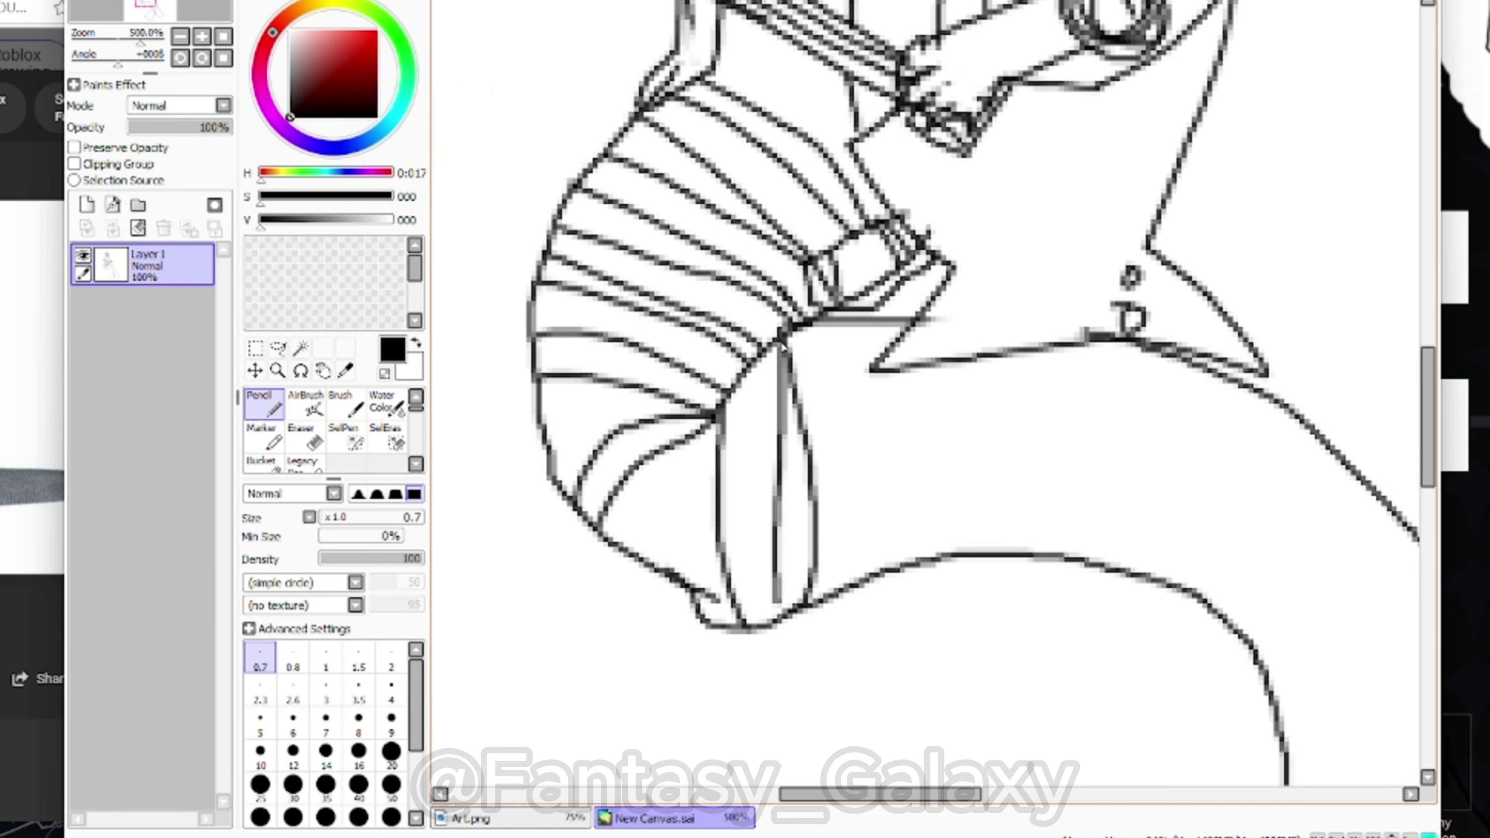
pyautogui.scroll(1, 782, 347)
pyautogui.scroll(-8, 792, 460)
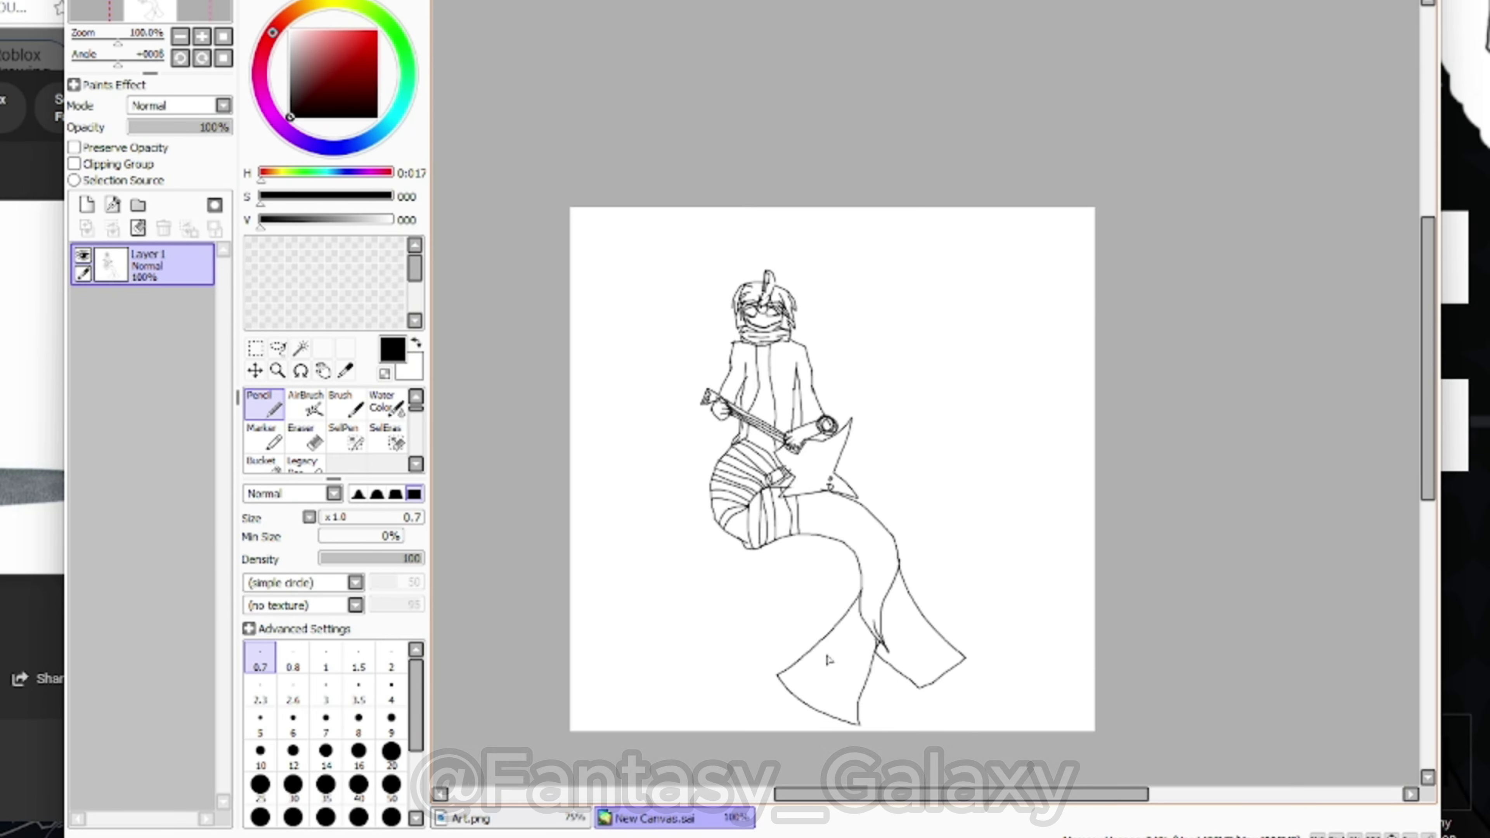
# Draw slanted bands with cross lines along the second thigh up to the knee
pyautogui.scroll(9, 740, 250)
pyautogui.moveTo(714, 414); pyautogui.dragTo(1062, 379)
pyautogui.moveTo(507, 425); pyautogui.dragTo(619, 410)
pyautogui.scroll(-8, 546, 364)
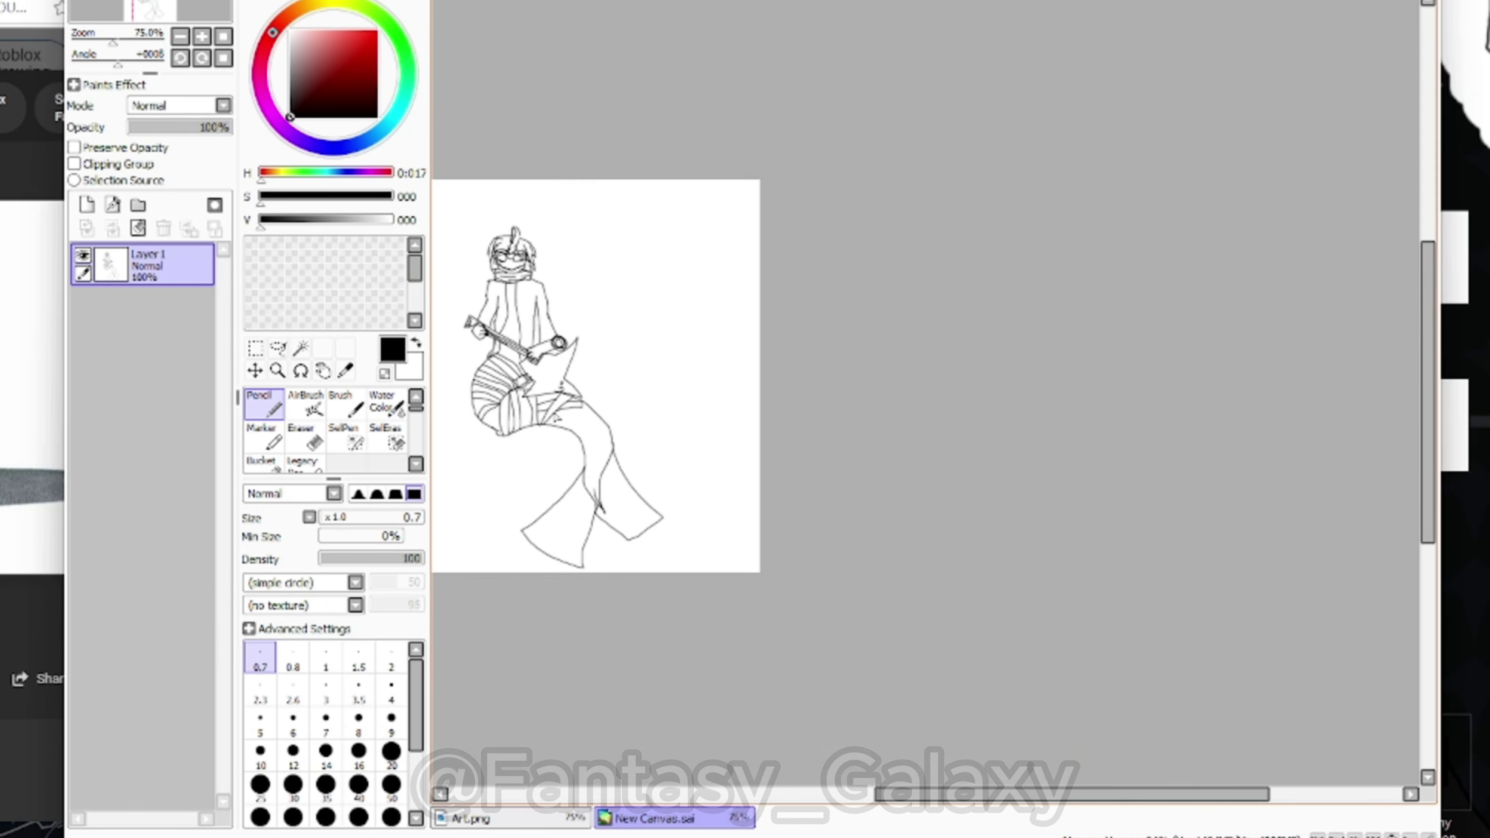
pyautogui.scroll(6, 549, 364)
pyautogui.moveTo(756, 362); pyautogui.dragTo(746, 386)
pyautogui.scroll(4, 945, 408)
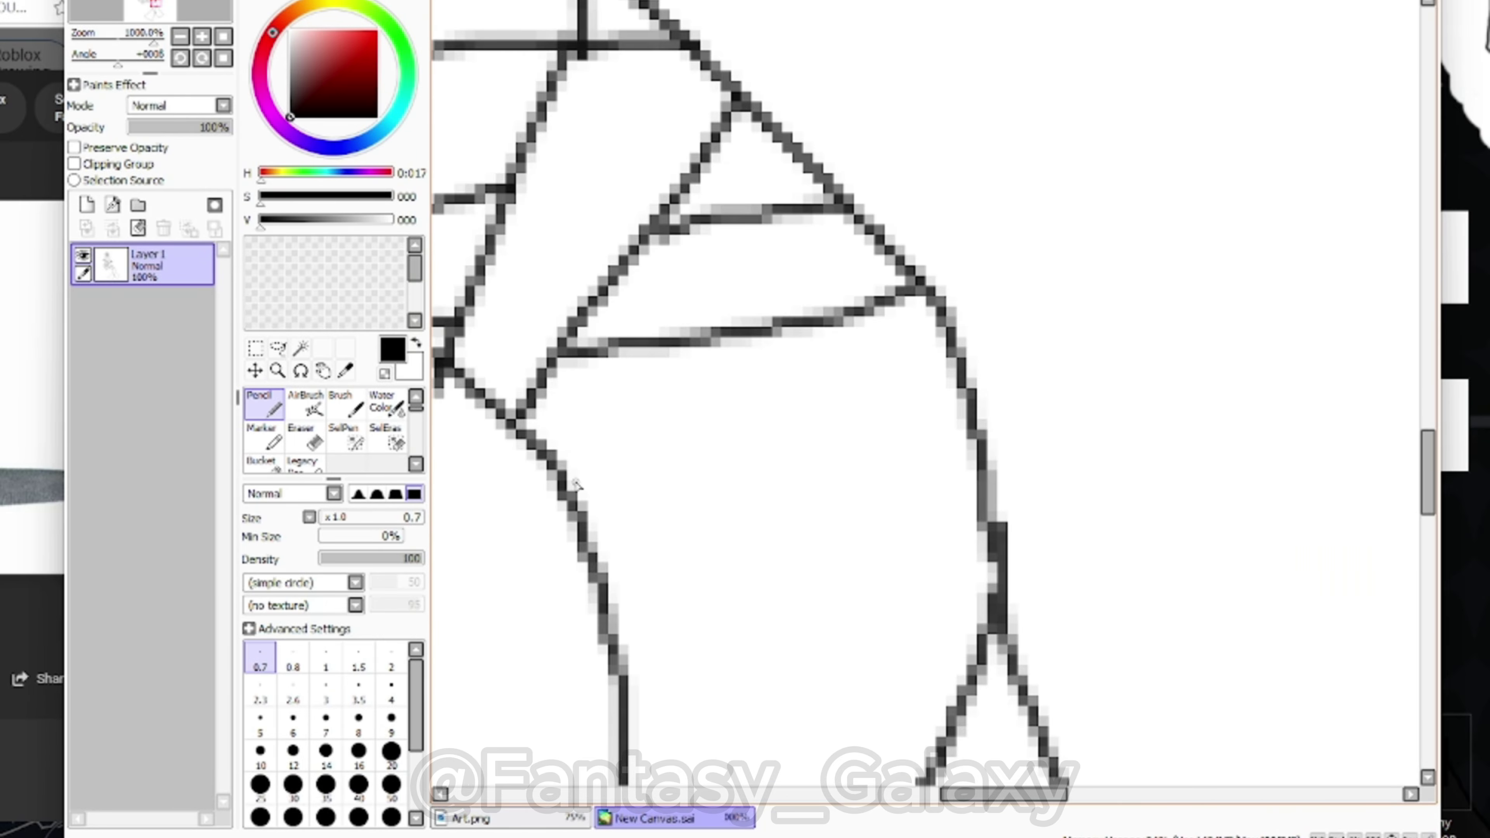
# Draw crossing wraps over the second leg's knee and short bands with hatch lines on the shin below it
pyautogui.scroll(-3, 981, 381)
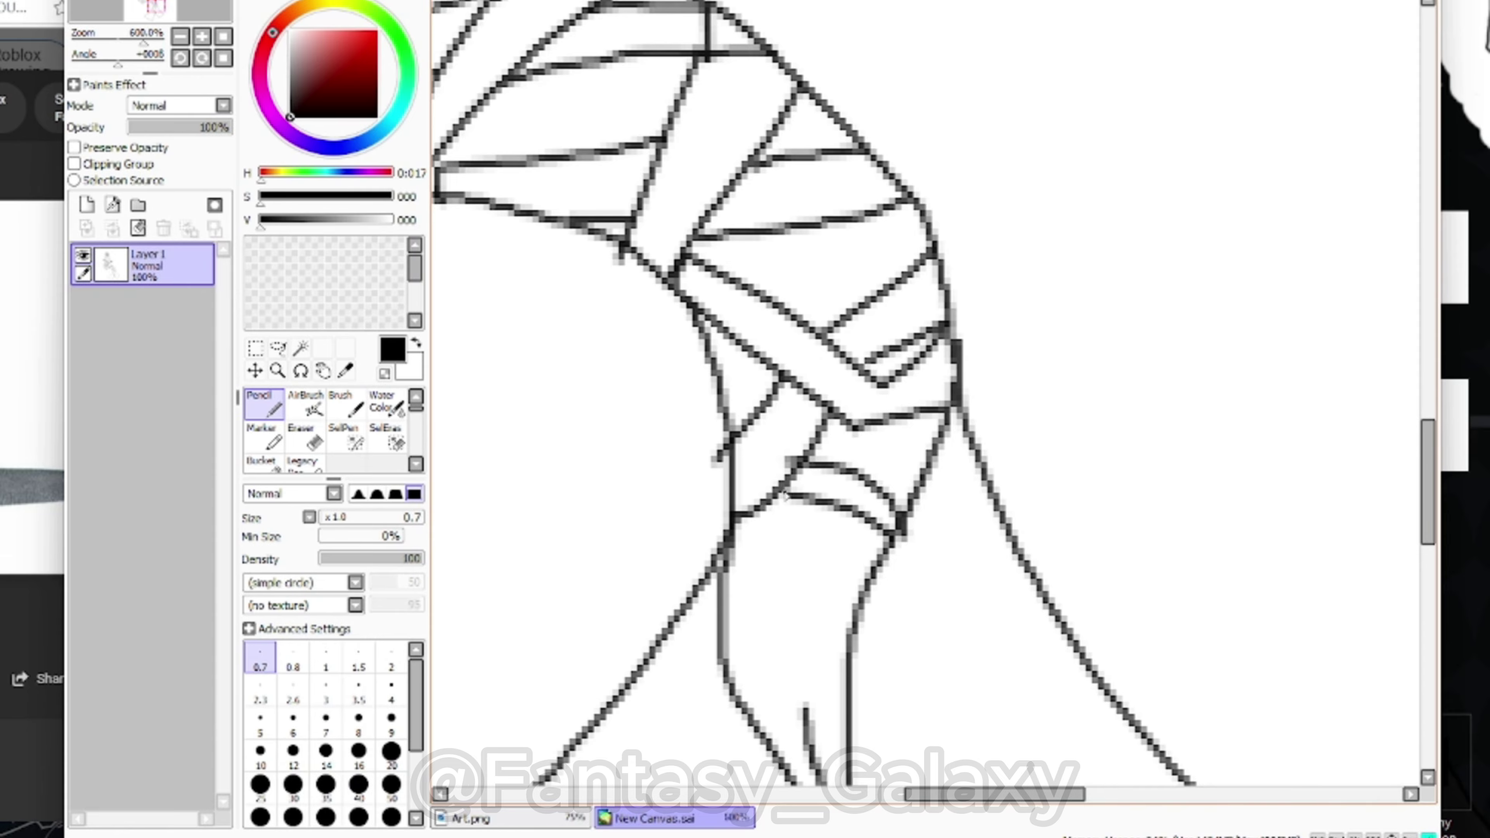
pyautogui.moveTo(871, 424); pyautogui.dragTo(868, 502)
pyautogui.moveTo(918, 414); pyautogui.dragTo(900, 505)
pyautogui.scroll(-7, 874, 464)
pyautogui.scroll(7, 874, 463)
# Add a narrow vertical strip along the outer side of the knee and clean up its inside with the eraser
pyautogui.moveTo(831, 352); pyautogui.dragTo(824, 625)
pyautogui.press('e')
pyautogui.scroll(-3, 892, 492)
pyautogui.scroll(-4, 870, 421)
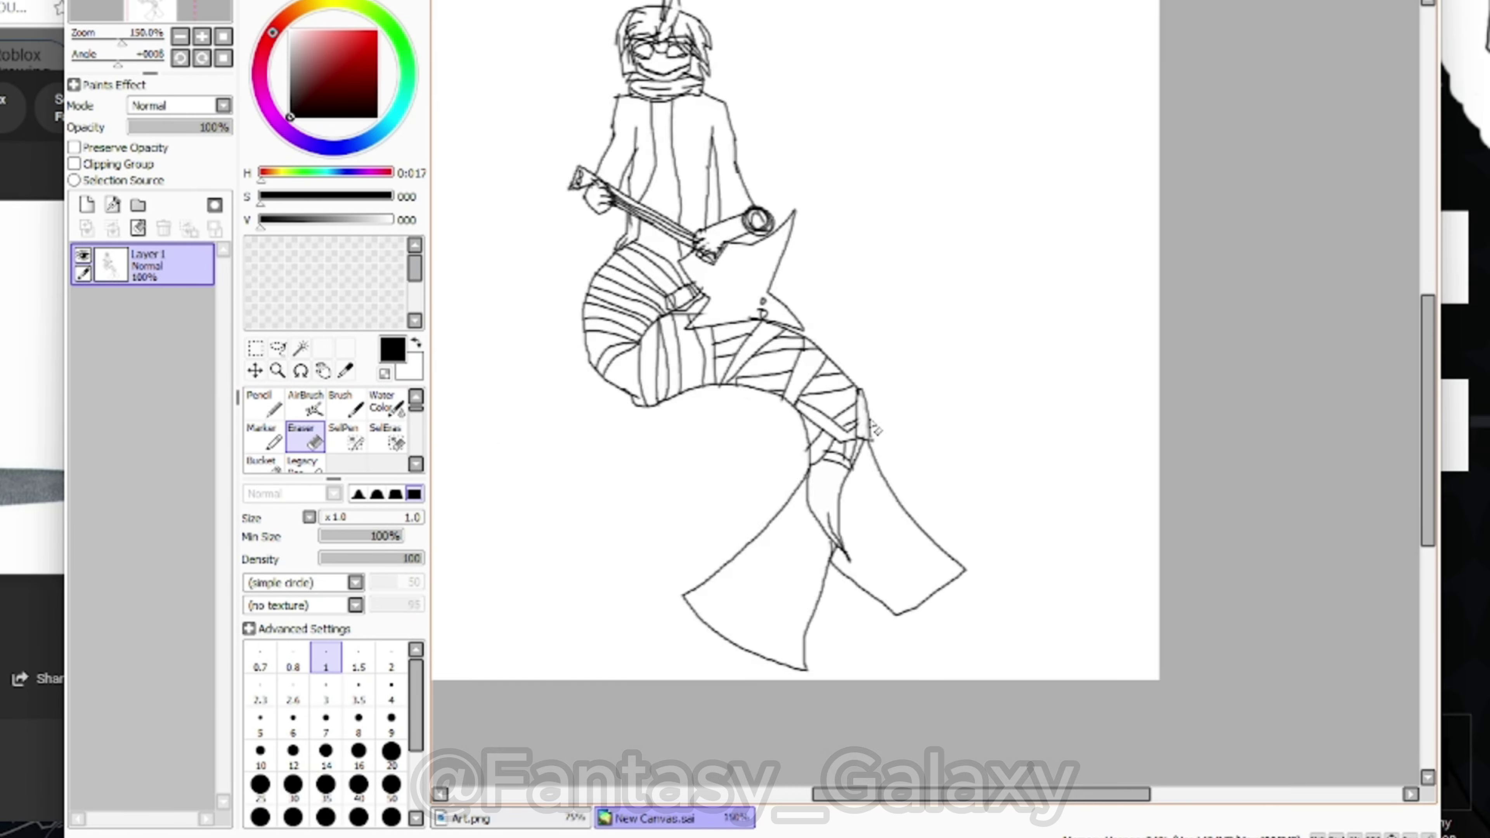
pyautogui.press('n')
pyautogui.scroll(6, 876, 430)
pyautogui.press('e')
pyautogui.press('n')
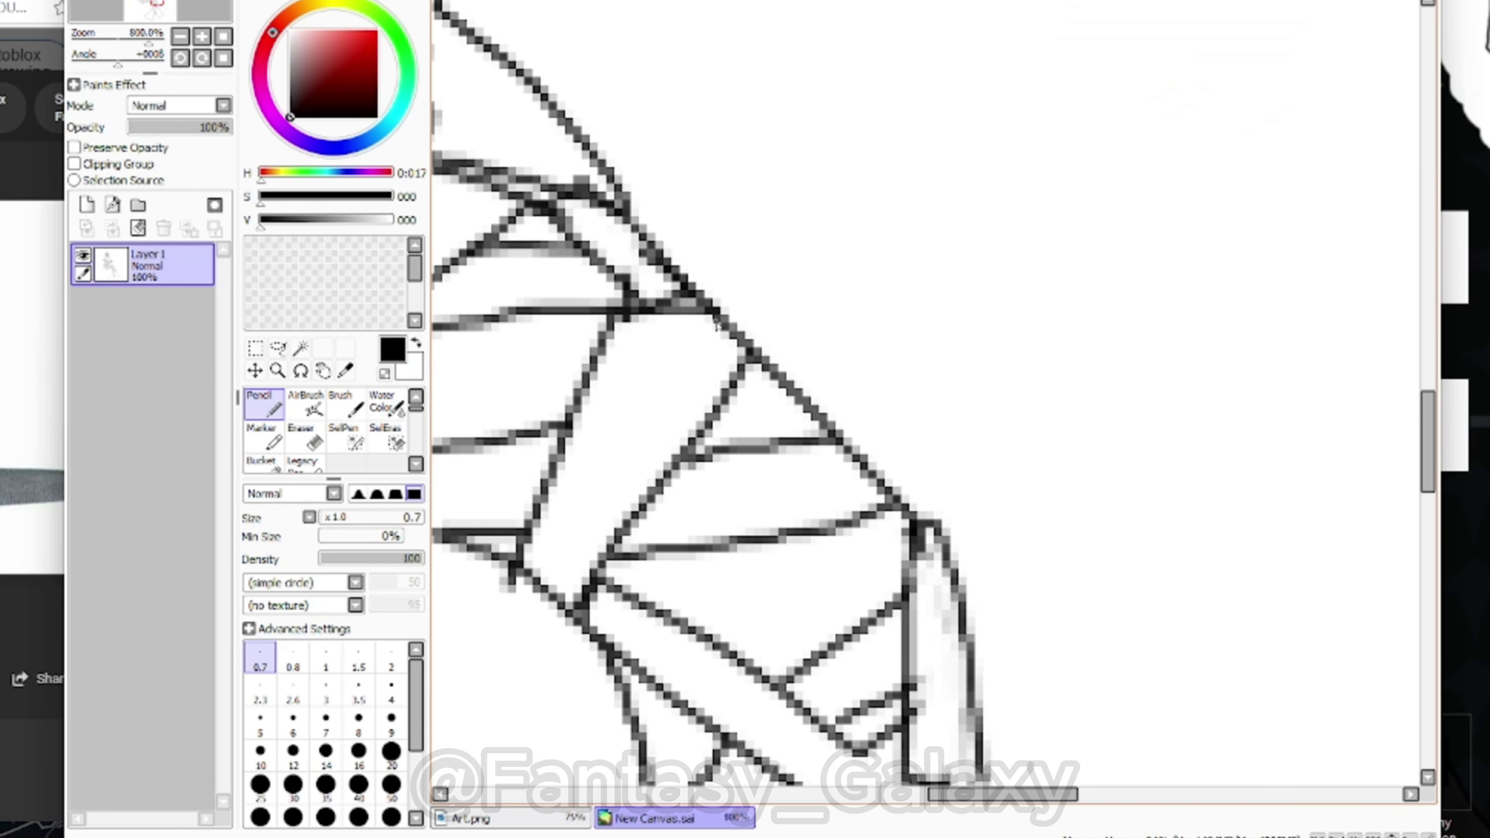
# Draw a small slanted patch on the upper edge of the second thigh and erase the lines inside it
pyautogui.moveTo(716, 321); pyautogui.dragTo(801, 407)
pyautogui.press('e')
pyautogui.moveTo(741, 366); pyautogui.dragTo(783, 446)
pyautogui.press('n')
pyautogui.scroll(2, 782, 390)
pyautogui.scroll(-10, 592, 443)
# Draw a box-shaped patch on the thigh below the guitar's pointed corner and erase the band lines crossing it
pyautogui.scroll(9, 645, 405)
pyautogui.moveTo(655, 331); pyautogui.dragTo(896, 441)
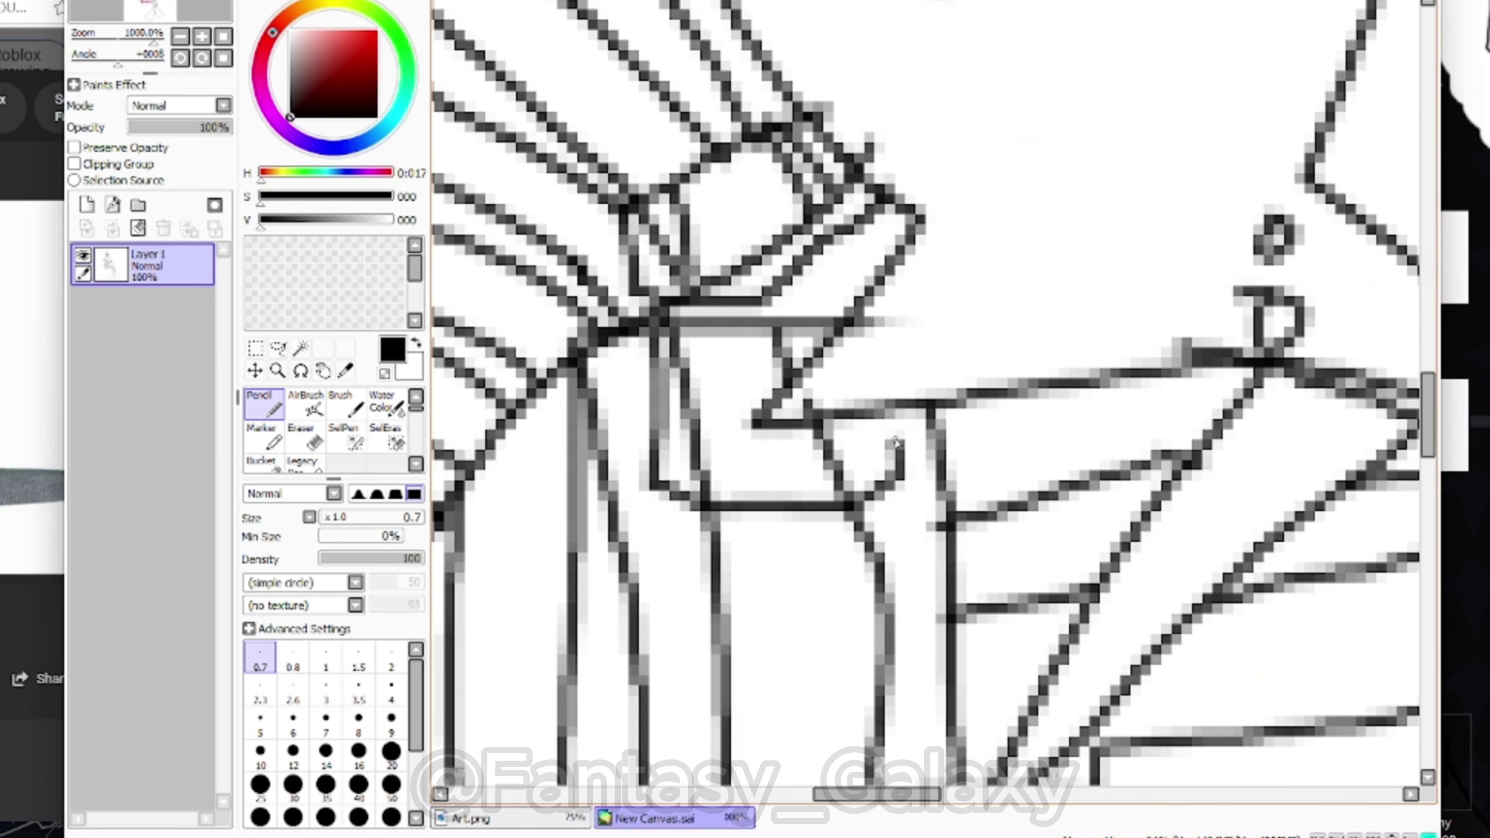
pyautogui.press('e')
pyautogui.press('n')
pyautogui.scroll(-6, 896, 441)
pyautogui.scroll(7, 686, 588)
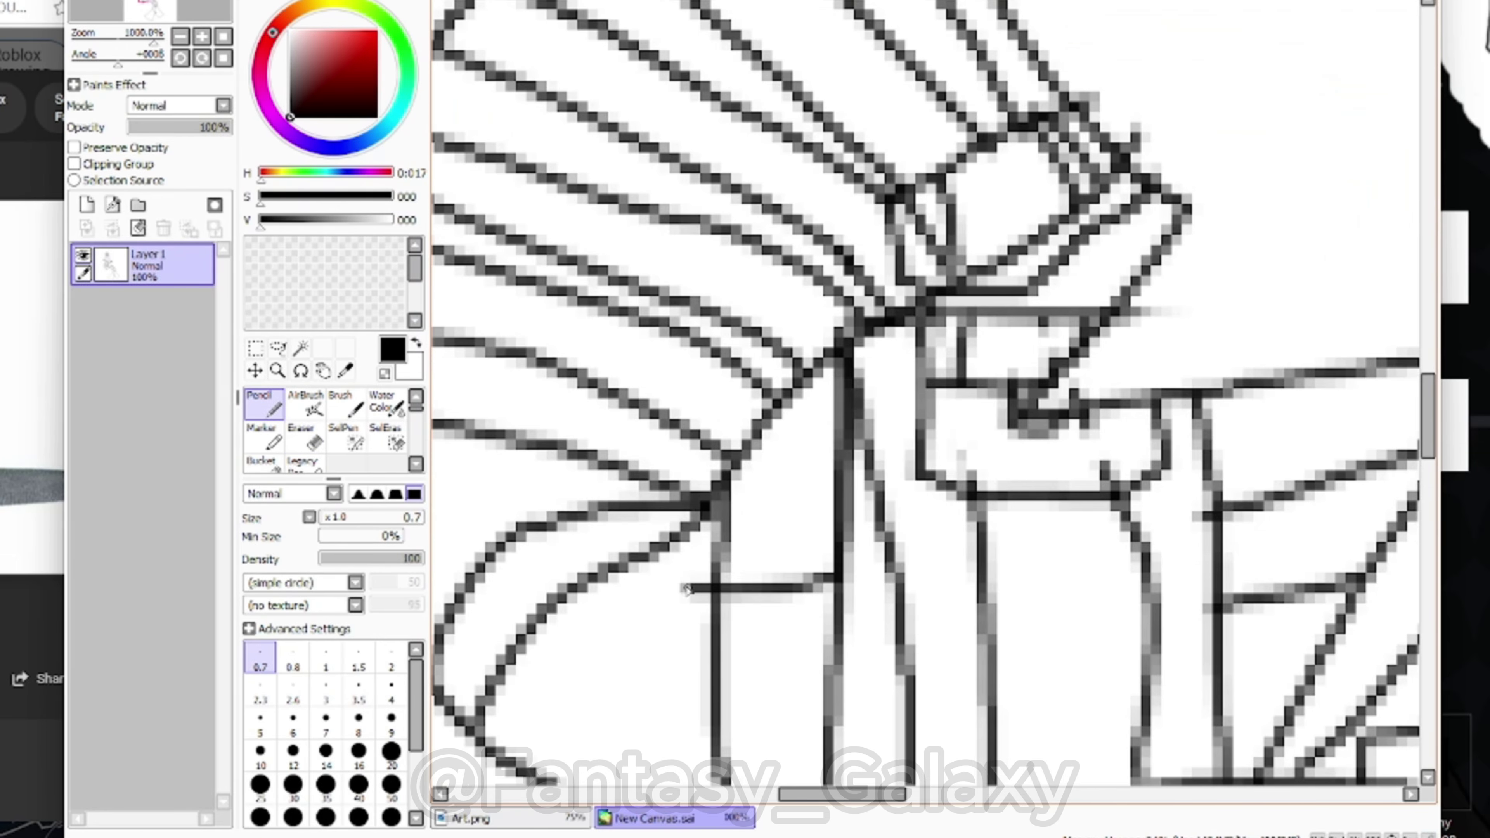
# Draw more small box-shaped patches on the bent leg and at its outer edge, erasing the overlapping lines
pyautogui.scroll(-6, 708, 508)
pyautogui.scroll(5, 770, 480)
pyautogui.scroll(2, 770, 480)
pyautogui.moveTo(616, 346); pyautogui.dragTo(619, 540)
pyautogui.press('e')
pyautogui.scroll(-6, 628, 469)
pyautogui.press('n')
# Draw the sleeve's cuff line across the wrist of the strumming hand
pyautogui.scroll(5, 667, 411)
pyautogui.scroll(4, 777, 555)
pyautogui.moveTo(672, 437); pyautogui.dragTo(784, 595)
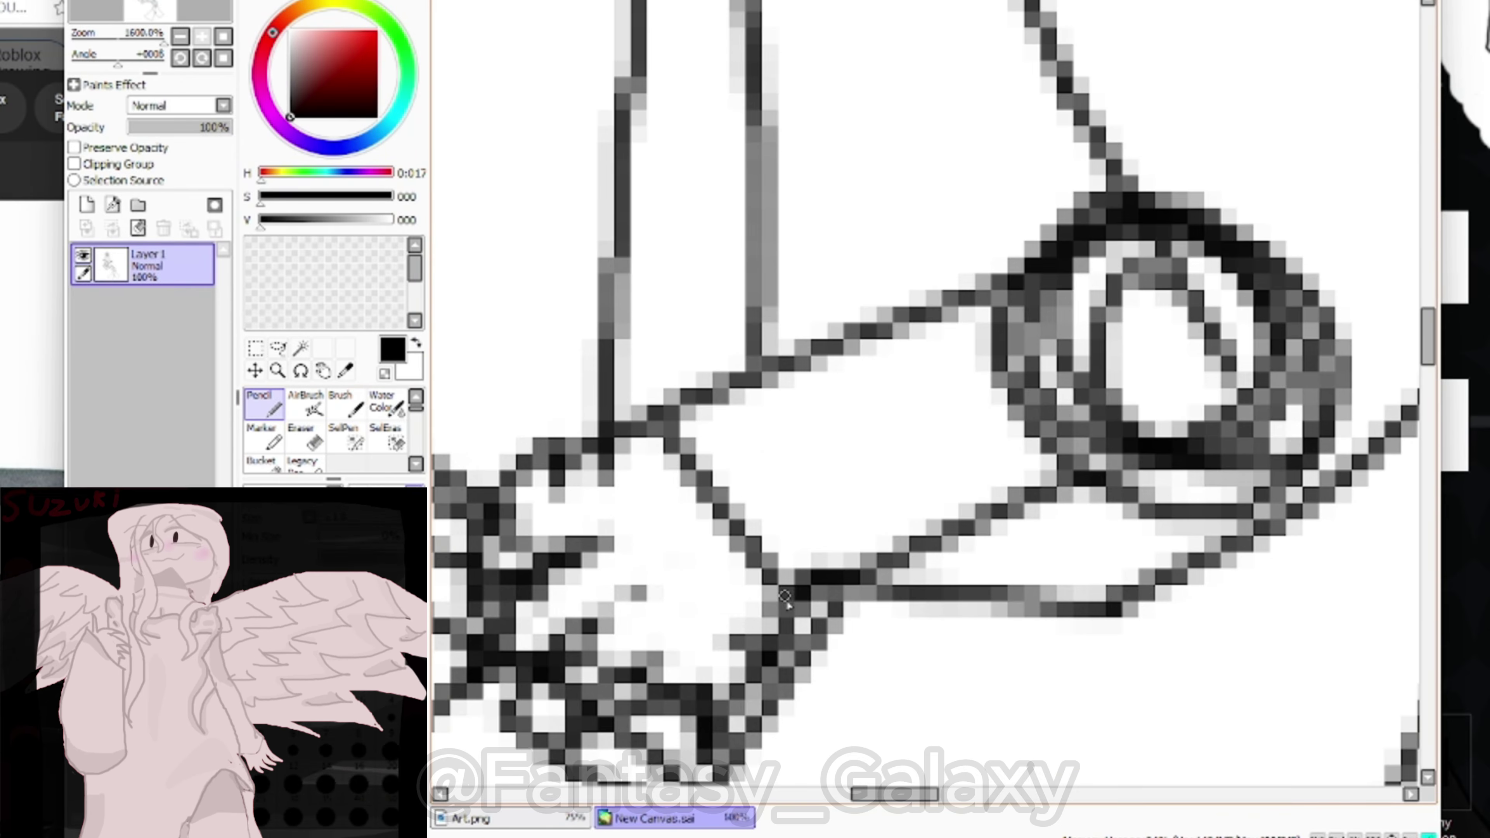
pyautogui.scroll(-6, 785, 597)
# Draw the jagged outline of a cloth piece hanging below the collar, undoing the first attempt at its lower edge
pyautogui.scroll(6, 675, 598)
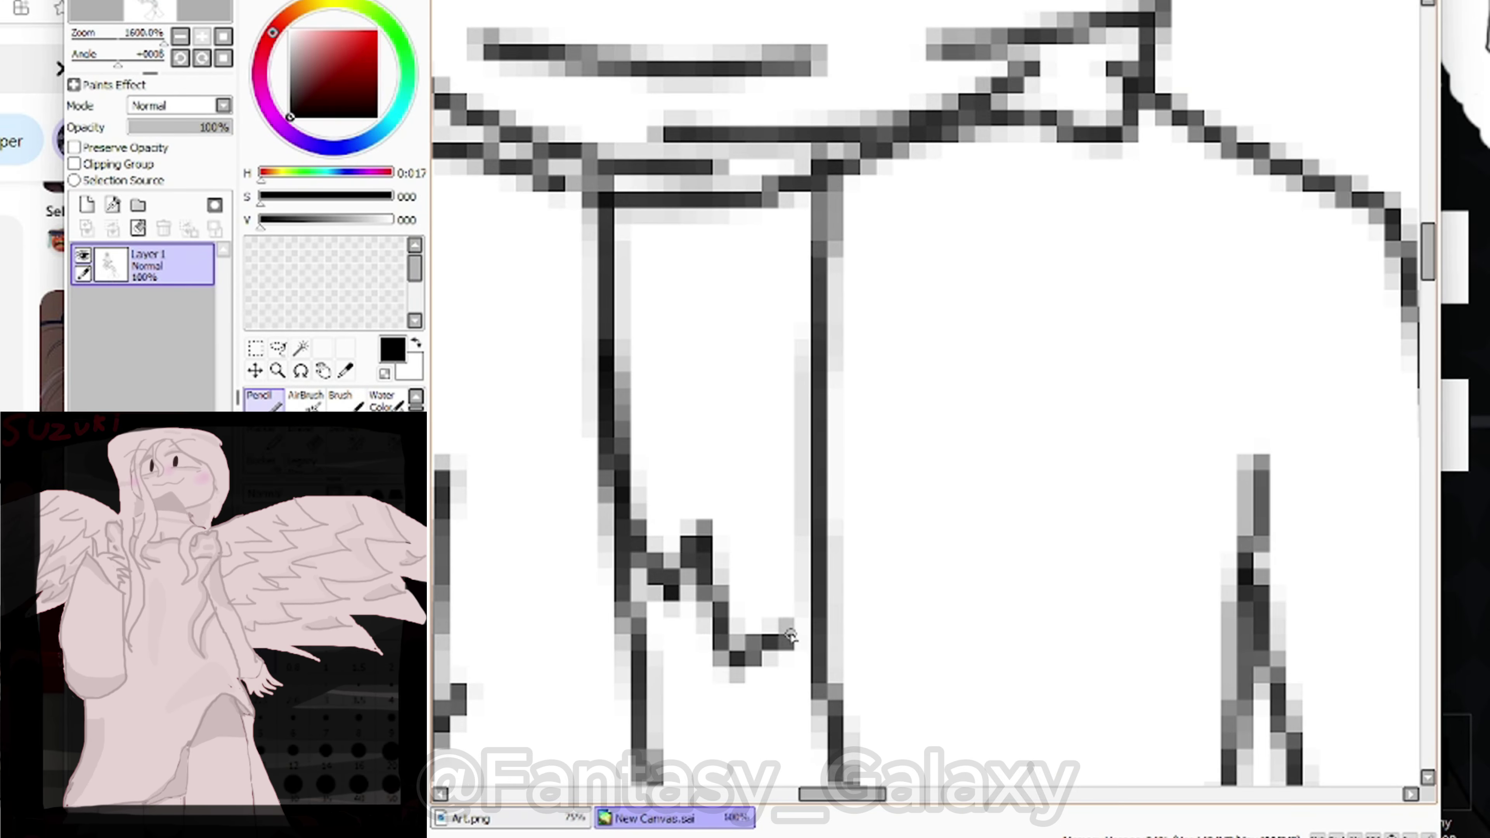
pyautogui.moveTo(929, 660); pyautogui.dragTo(864, 610)
pyautogui.hotkey('ctrl', 'z')
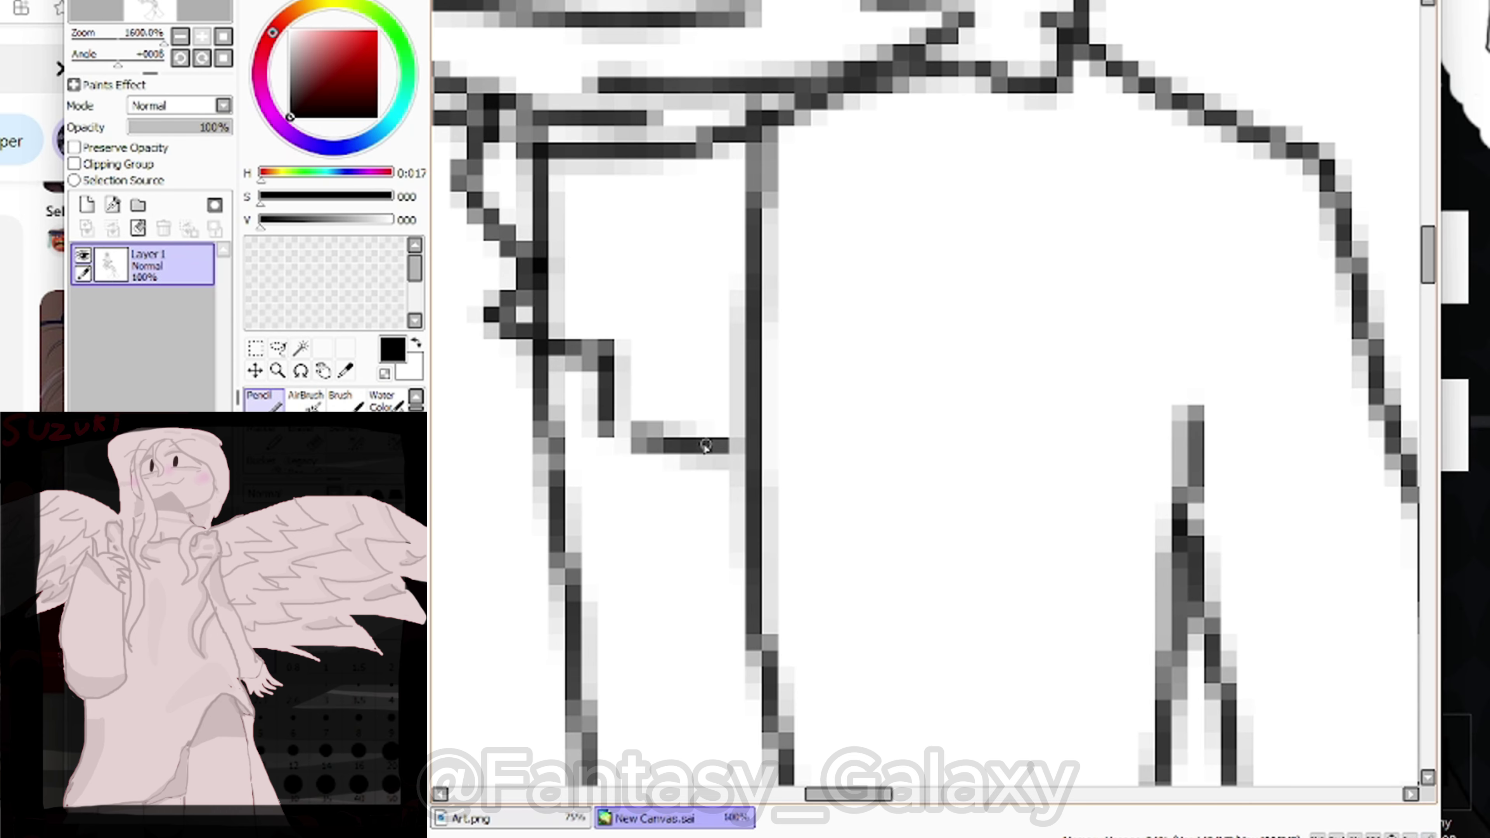
pyautogui.moveTo(838, 407); pyautogui.dragTo(802, 126)
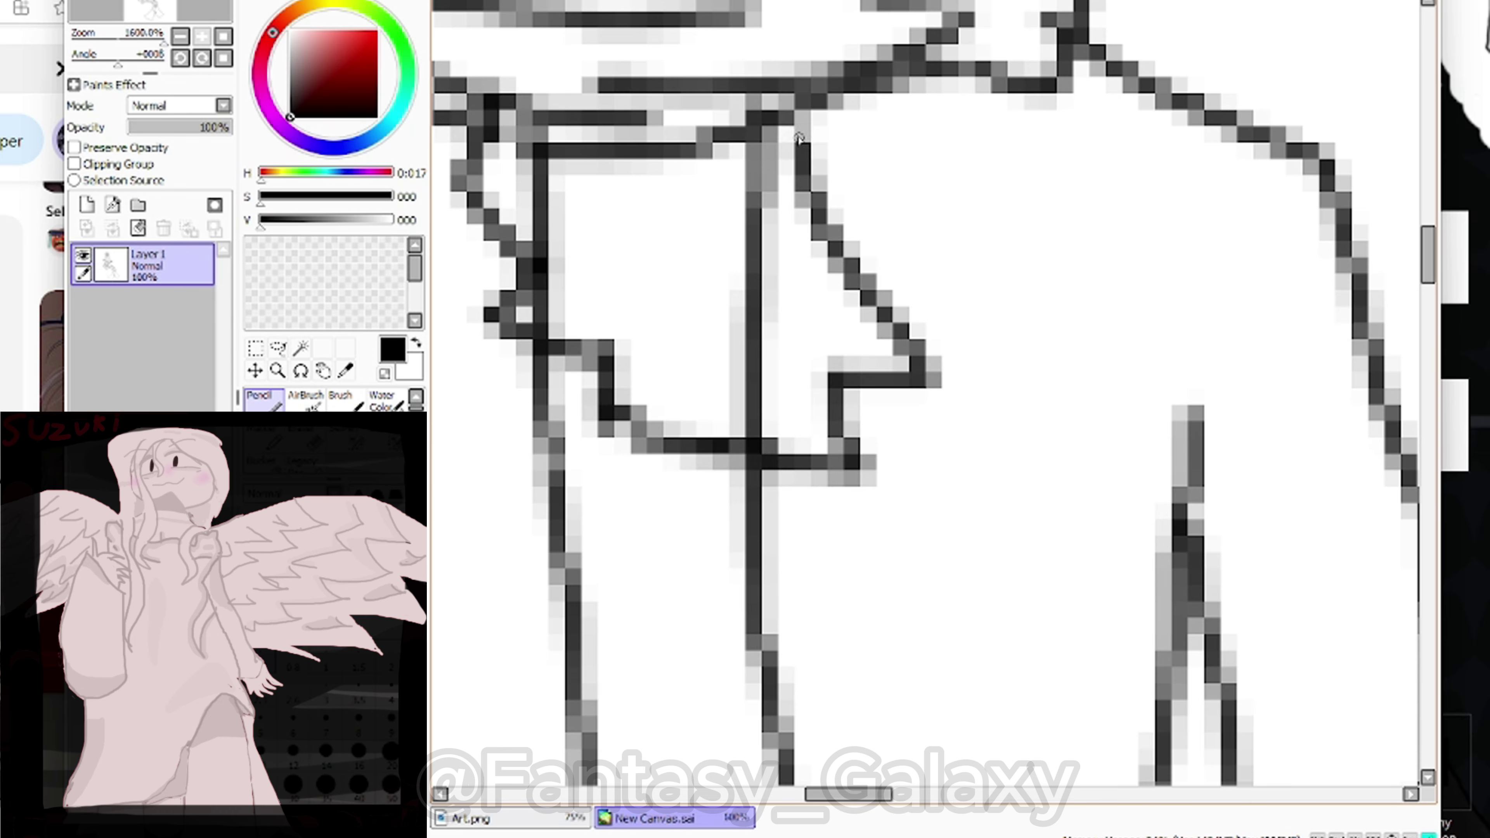
# Erase the torso lines that run through the jagged cloth piece below the collar
pyautogui.scroll(-8, 803, 127)
pyautogui.scroll(7, 801, 119)
pyautogui.click(306, 439)
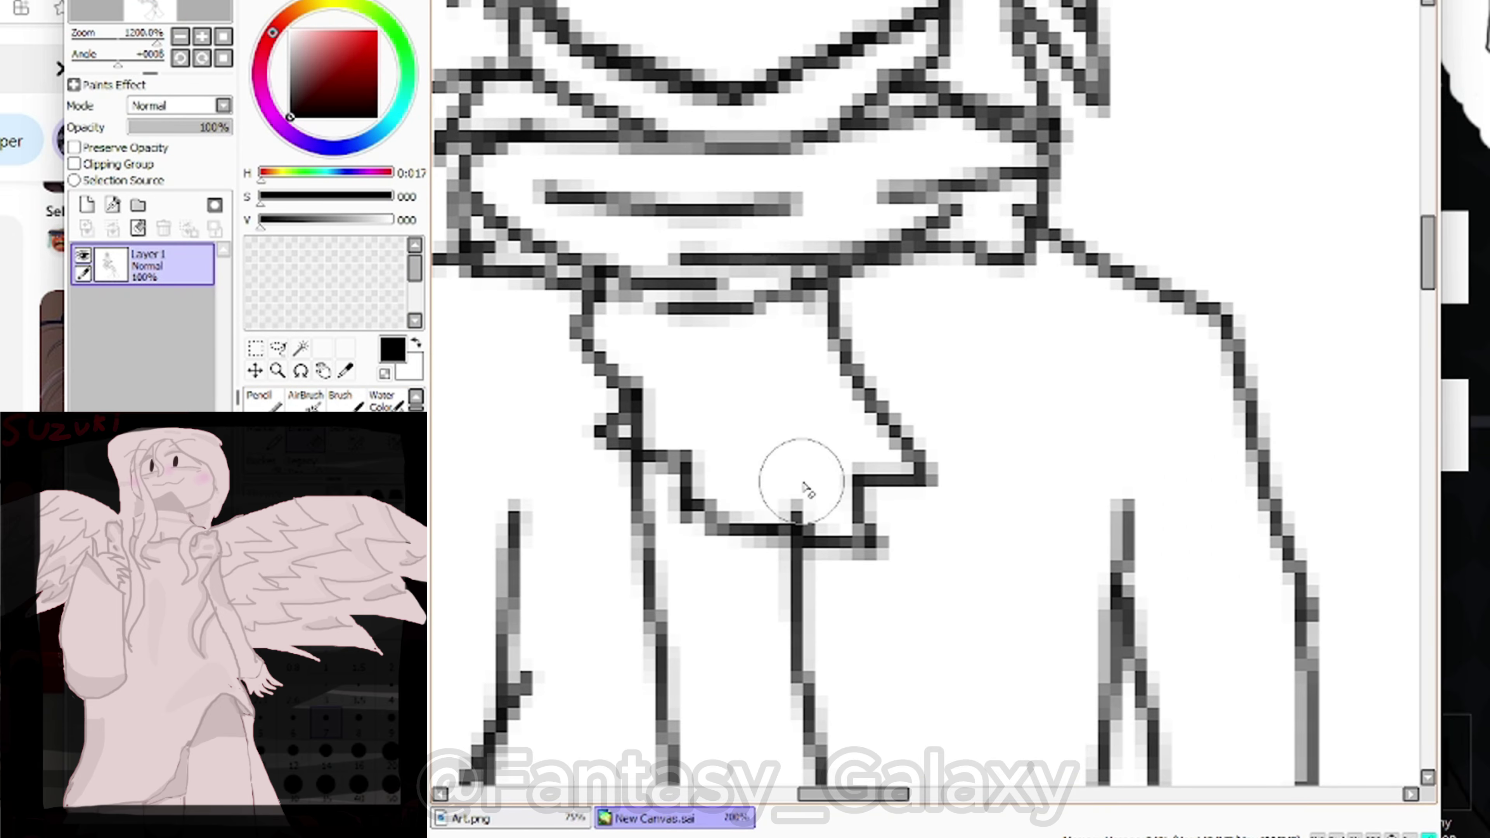
pyautogui.scroll(-7, 805, 485)
pyautogui.scroll(6, 742, 434)
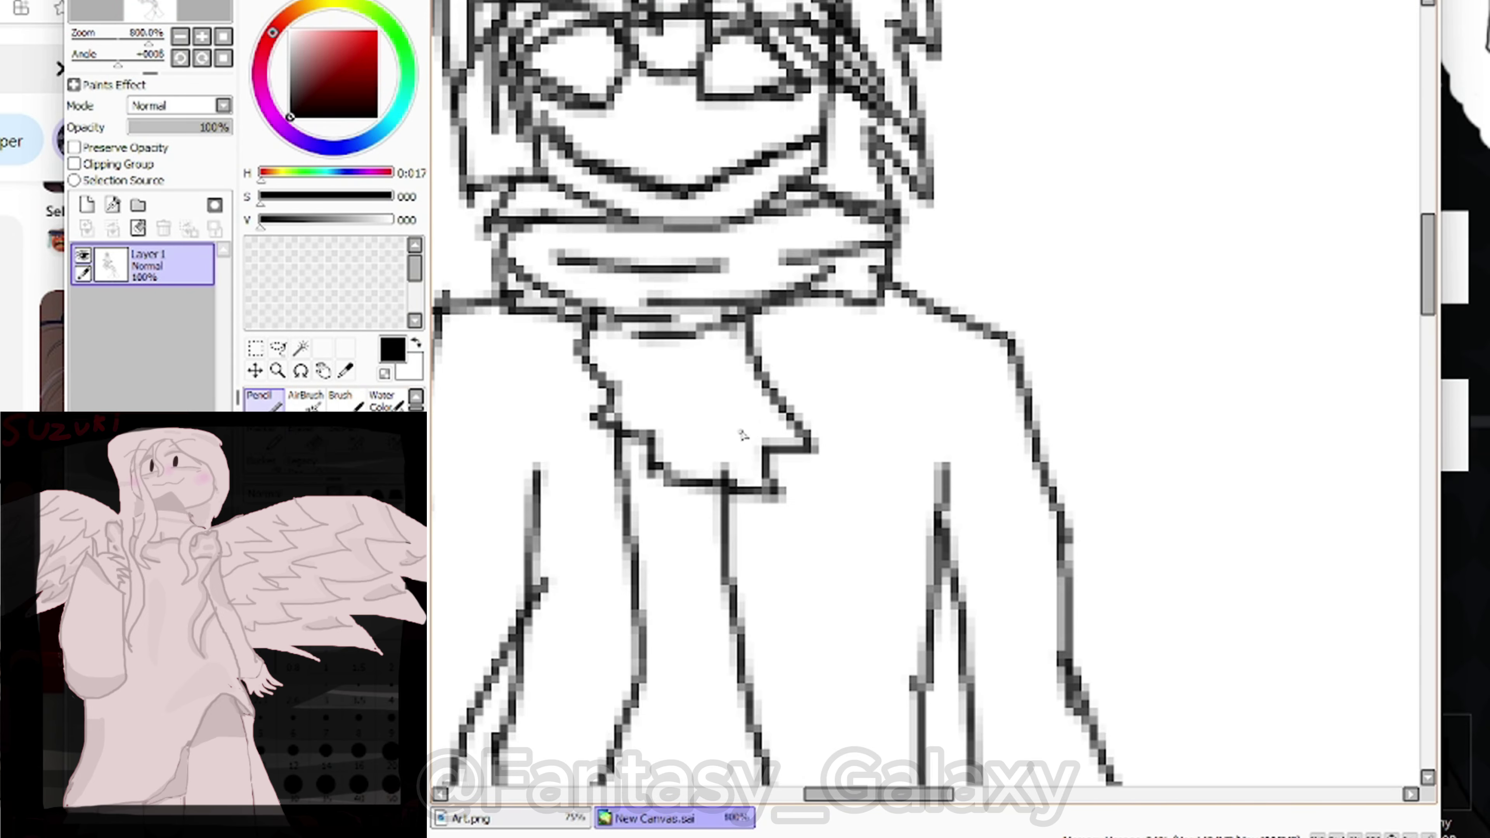
# Add rounded inner fold lines to the lower edge of the jagged cloth piece
pyautogui.scroll(-6, 643, 384)
pyautogui.scroll(7, 644, 385)
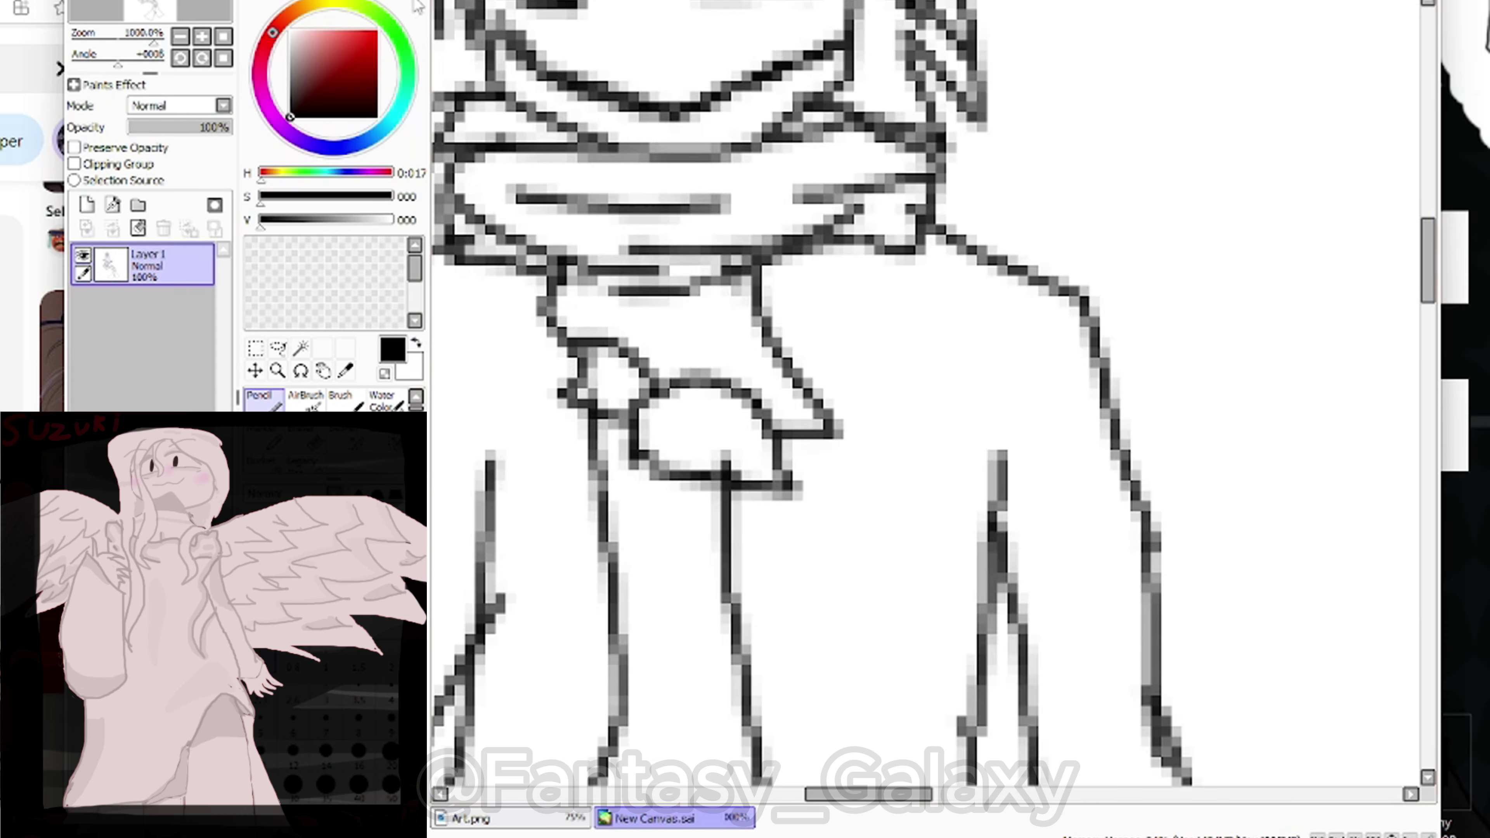
pyautogui.scroll(-7, 788, 476)
pyautogui.scroll(8, 788, 476)
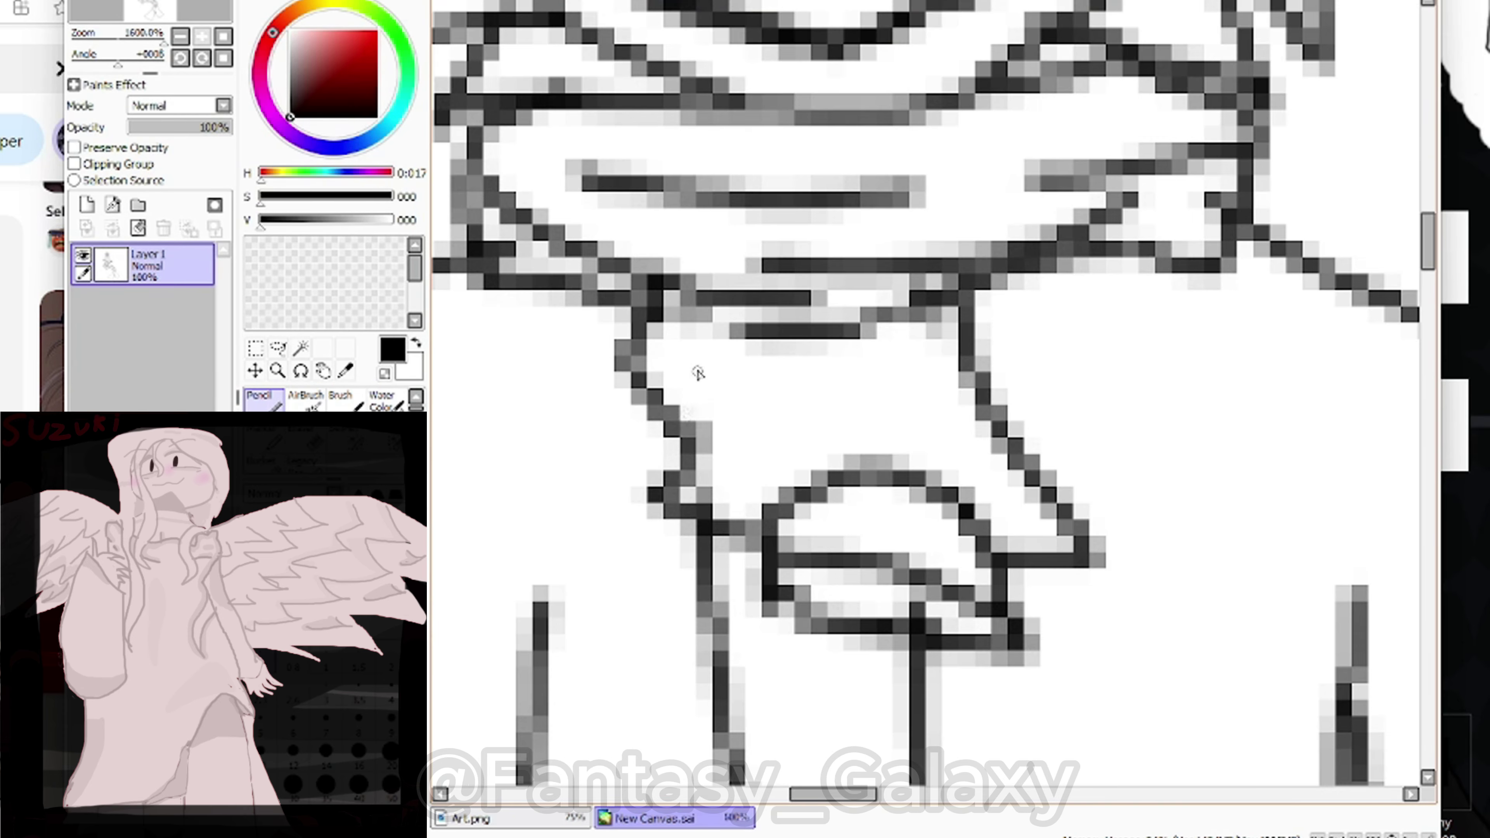
pyautogui.scroll(-7, 791, 330)
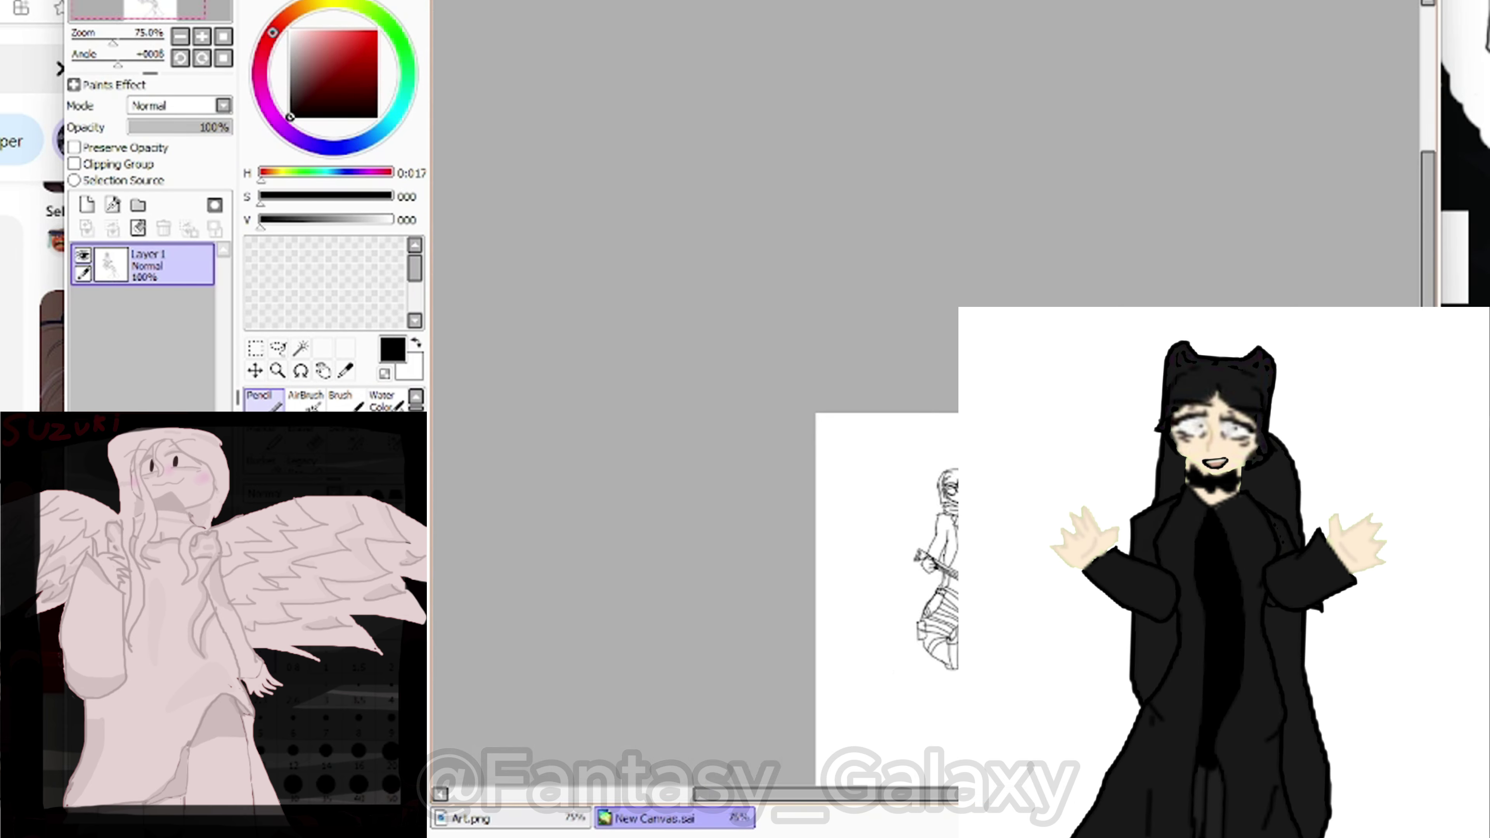
# Lower the sketch layer's opacity to 53% and add a new layer above it for the tracing
pyautogui.moveTo(230, 128); pyautogui.dragTo(183, 127)
pyautogui.click(87, 204)
pyautogui.scroll(6, 924, 382)
pyautogui.scroll(-6, 778, 359)
pyautogui.click(170, 310)
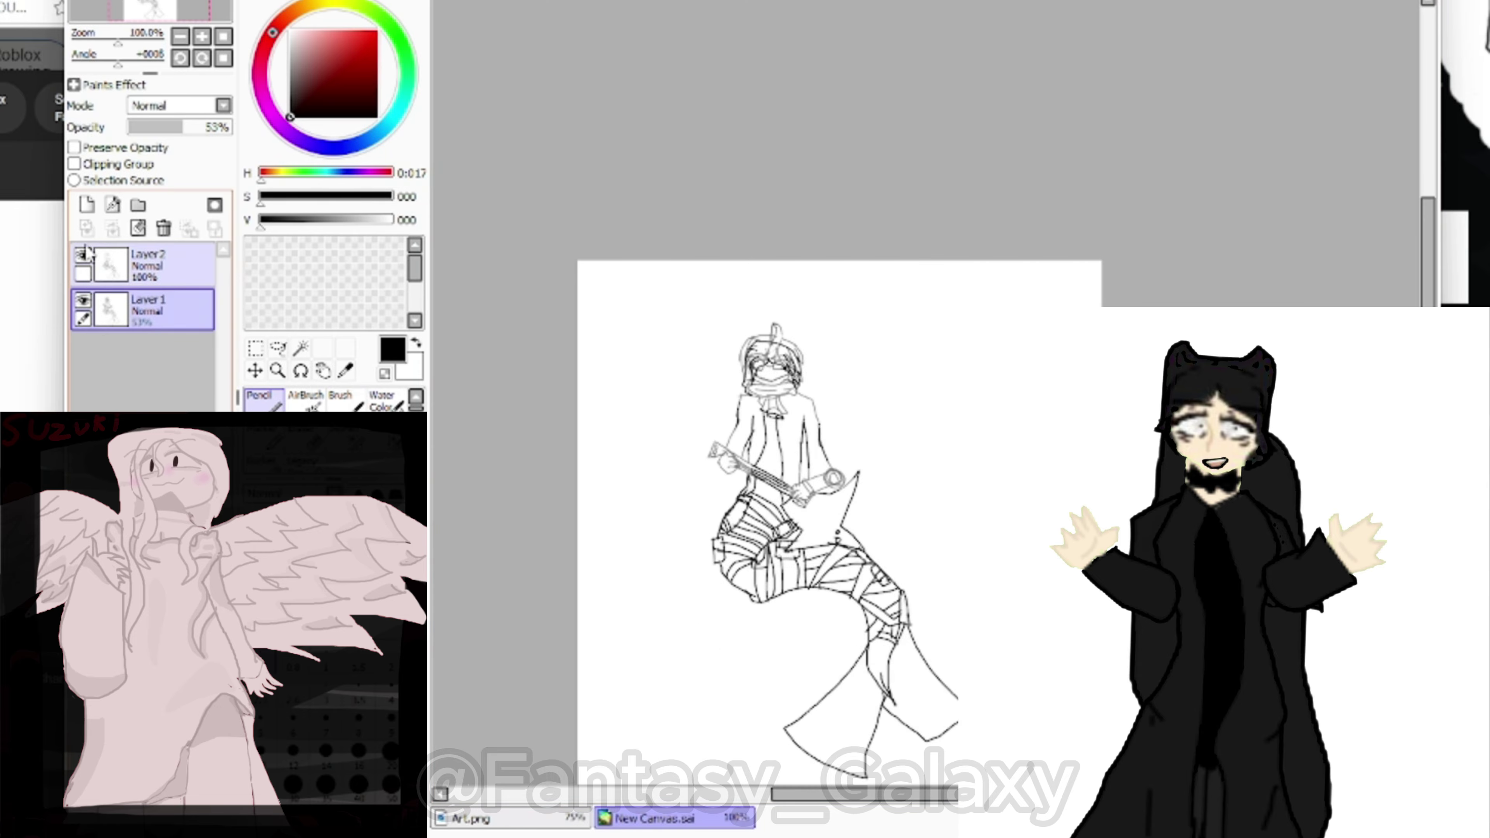
pyautogui.click(170, 264)
# Trace the guitar neck with its strings and the gripping hands on Layer 2
pyautogui.scroll(7, 772, 371)
pyautogui.moveTo(489, 470); pyautogui.dragTo(599, 573)
pyautogui.scroll(-5, 598, 572)
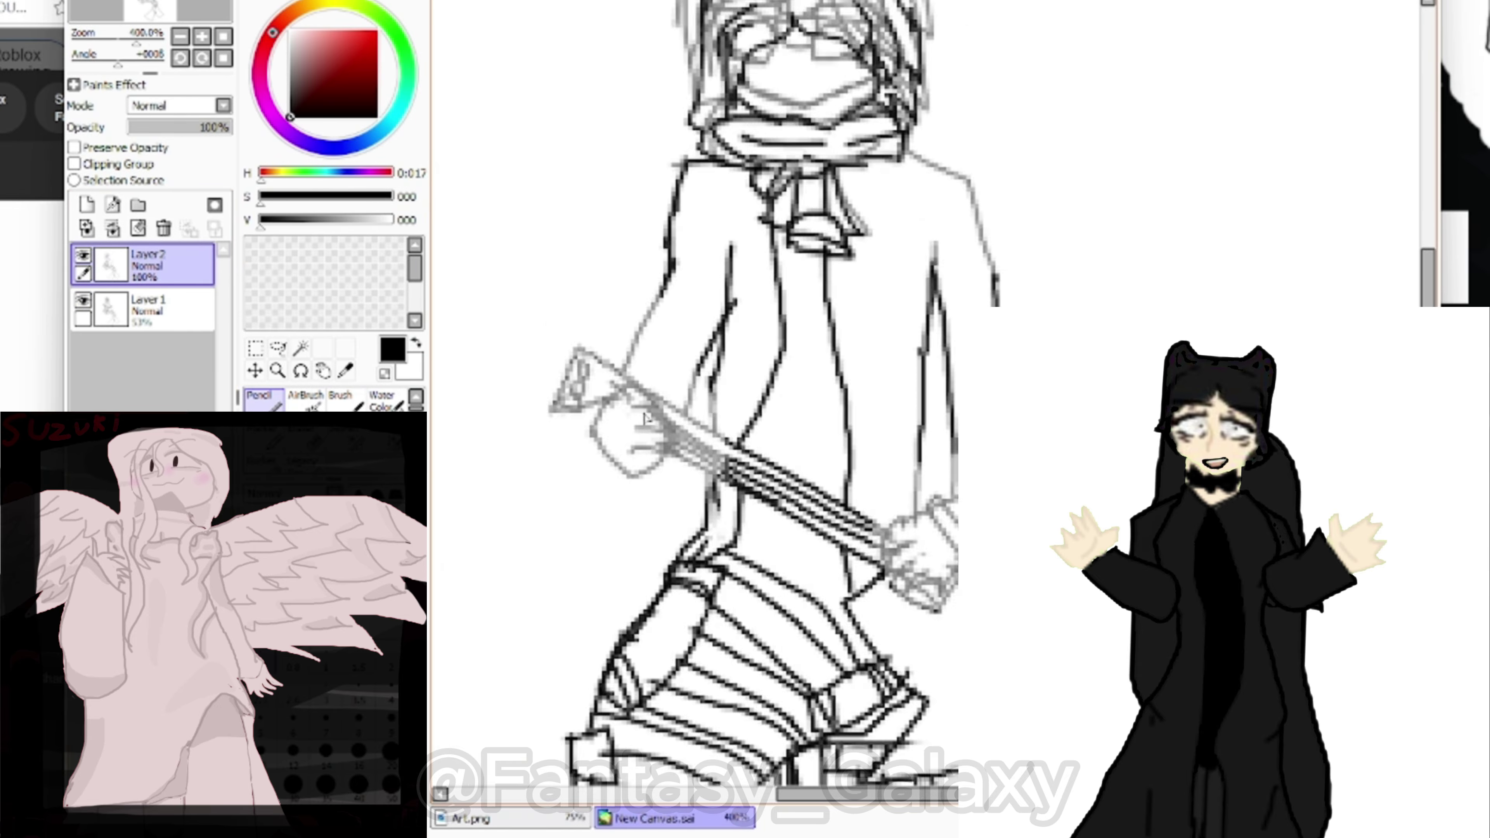
pyautogui.scroll(5, 823, 689)
pyautogui.scroll(-5, 827, 690)
pyautogui.scroll(5, 821, 499)
pyautogui.scroll(1, 762, 499)
pyautogui.moveTo(780, 464); pyautogui.dragTo(948, 616)
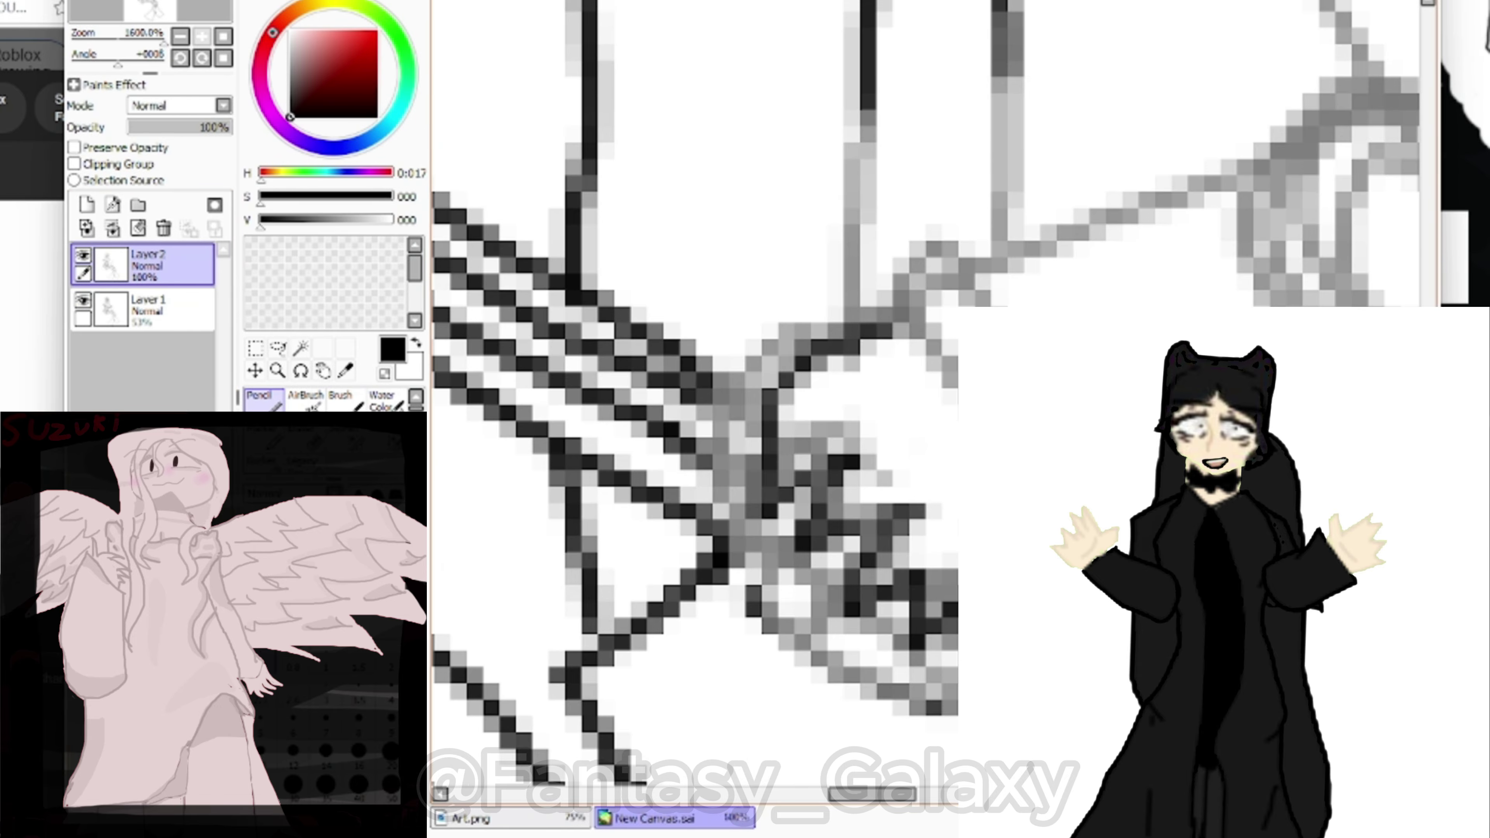
# Trace the strumming forearm and the lines of the face on Layer 2
pyautogui.scroll(-5, 880, 470)
pyautogui.scroll(7, 997, 235)
pyautogui.moveTo(1196, 299)
pyautogui.mouseDown()
pyautogui.moveTo(861, 235)
pyautogui.moveTo(651, 320)
pyautogui.mouseUp()
pyautogui.scroll(-7, 856, 352)
pyautogui.scroll(6, 762, 294)
pyautogui.scroll(2, 762, 293)
pyautogui.moveTo(791, 147); pyautogui.dragTo(634, 270)
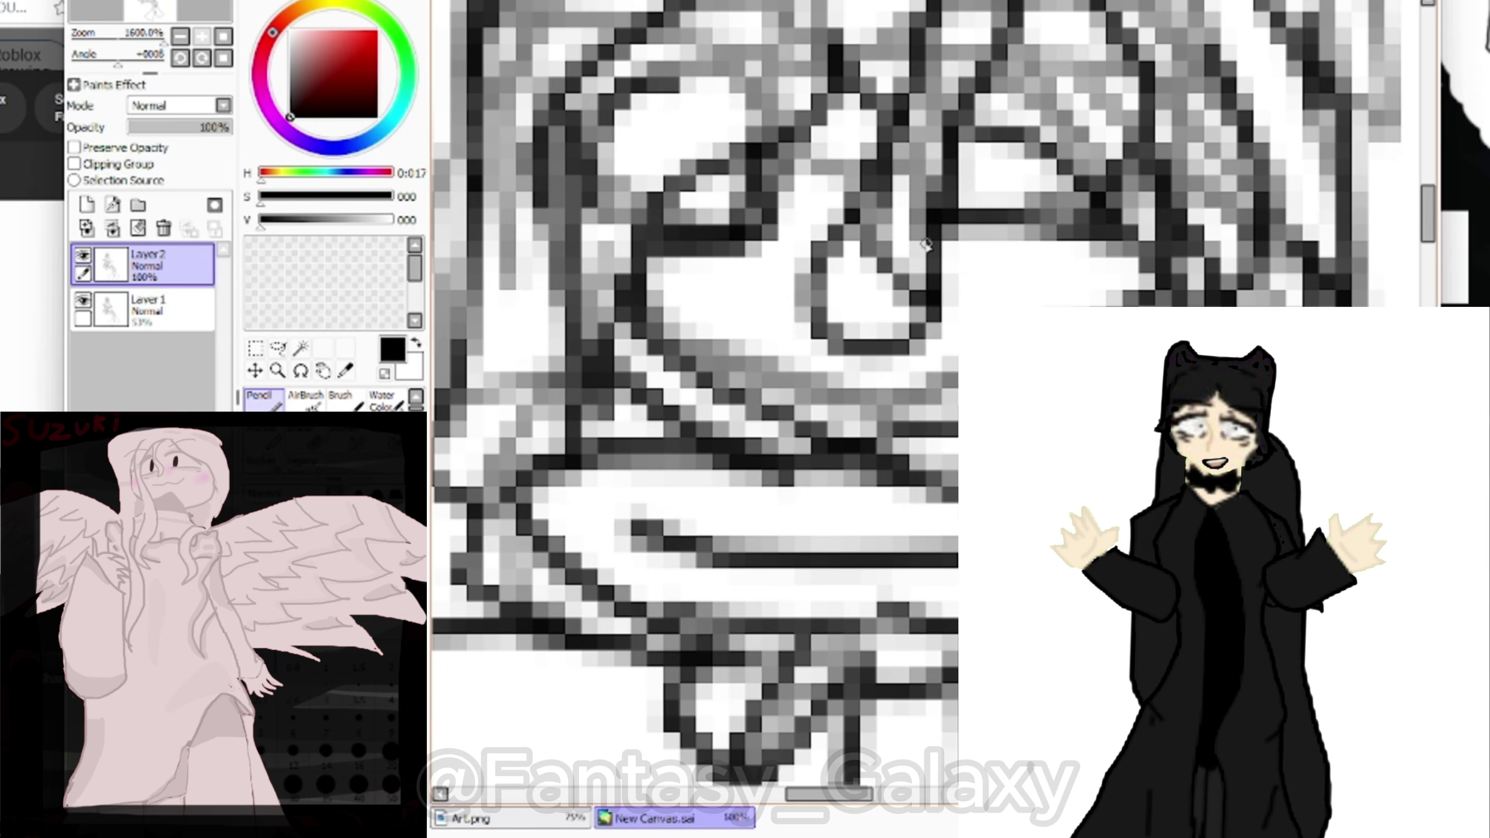
# Hide the sketch layer to check the traced lines on their own
pyautogui.scroll(-6, 792, 264)
pyautogui.scroll(-1, 880, 382)
pyautogui.click(83, 302)
pyautogui.scroll(1, 916, 223)
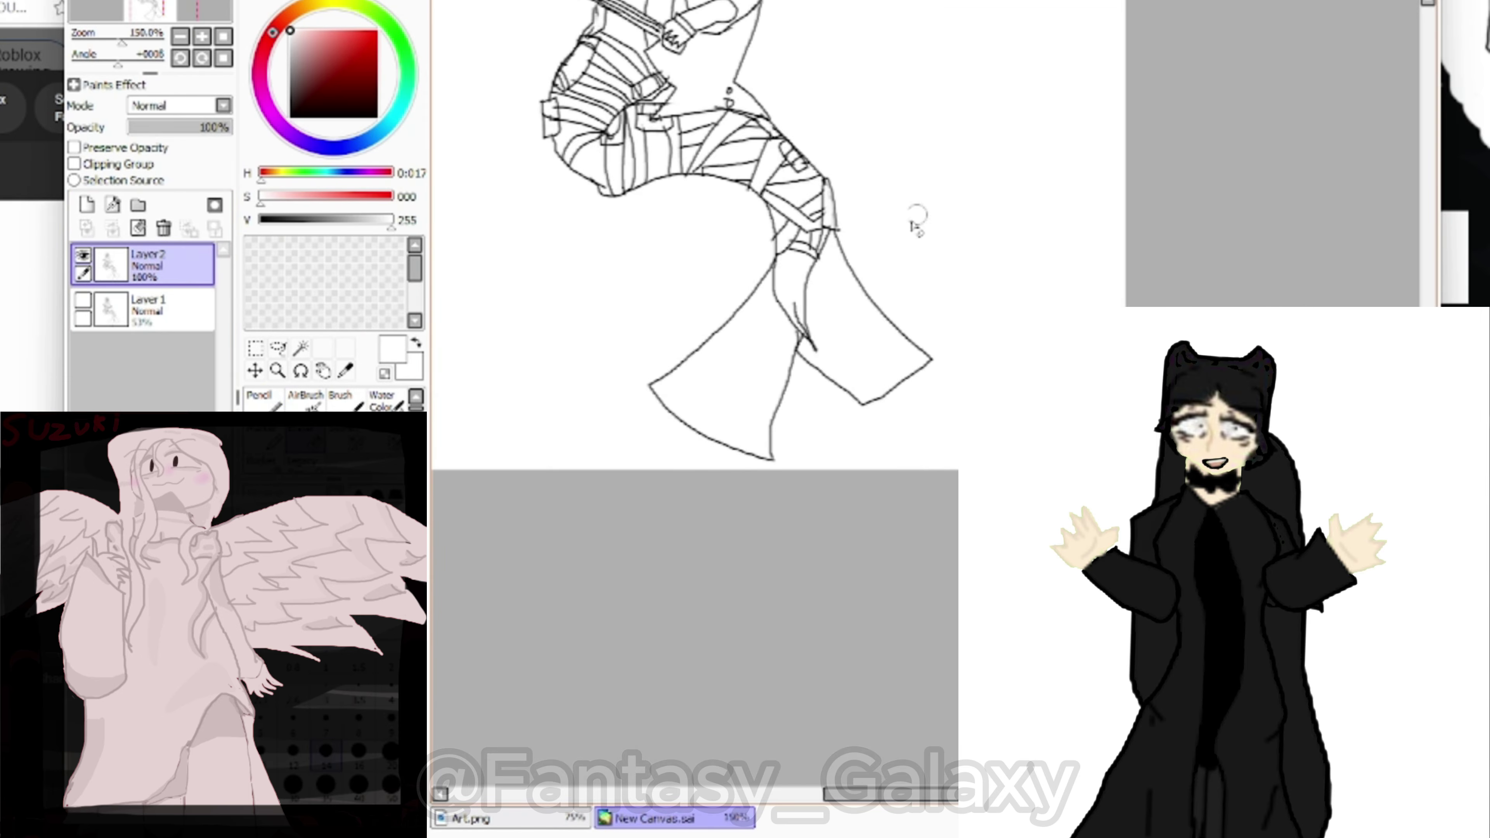
# Show the sketch layer again, set the colour to black and trace the left trouser flare with a boxed hem
pyautogui.click(83, 303)
pyautogui.click(290, 118)
pyautogui.scroll(1, 821, 293)
pyautogui.scroll(3, 821, 264)
pyautogui.moveTo(858, 50); pyautogui.dragTo(632, 256)
pyautogui.moveTo(582, 173); pyautogui.dragTo(738, 279)
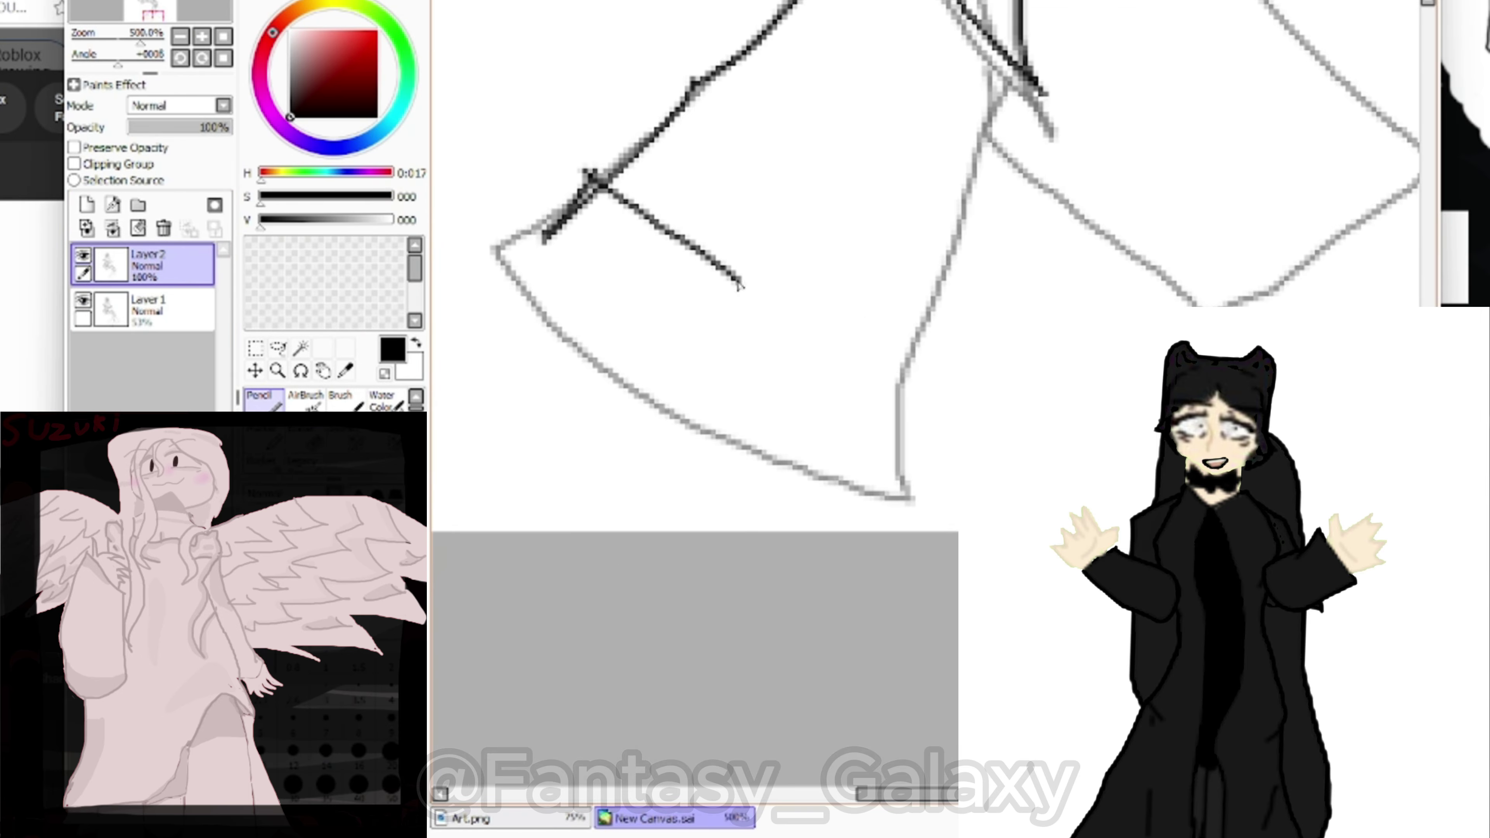
pyautogui.moveTo(774, 490); pyautogui.dragTo(733, 621)
pyautogui.moveTo(435, 467); pyautogui.dragTo(742, 626)
# Trace the right trouser flare on Layer 2 and extend it past the sketch with a wider curved hem
pyautogui.scroll(-3, 844, 203)
pyautogui.scroll(1, 879, 223)
pyautogui.scroll(-4, 880, 223)
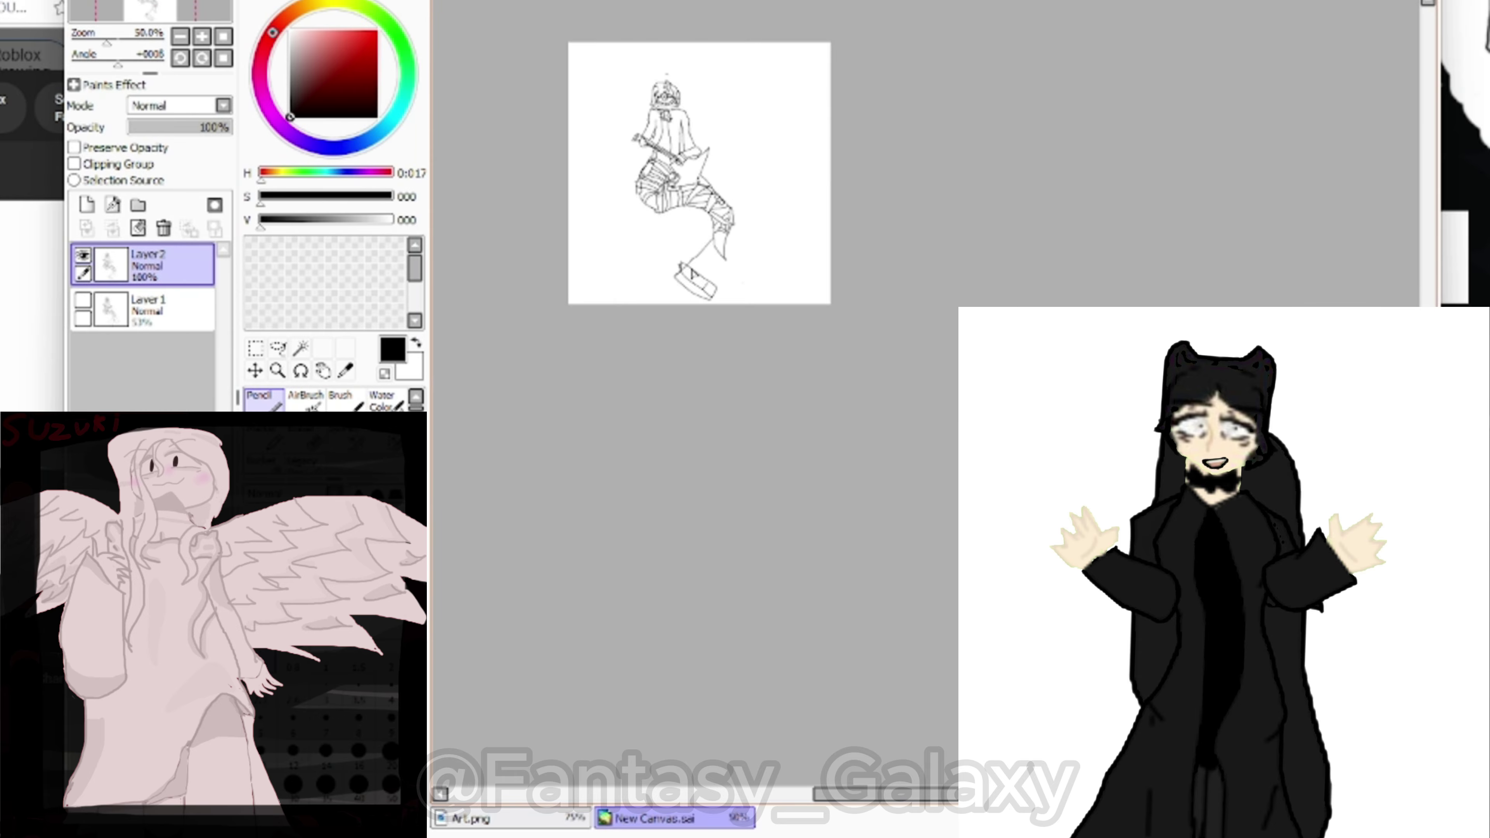
pyautogui.scroll(5, 943, 245)
pyautogui.scroll(-4, 943, 245)
pyautogui.scroll(4, 909, 293)
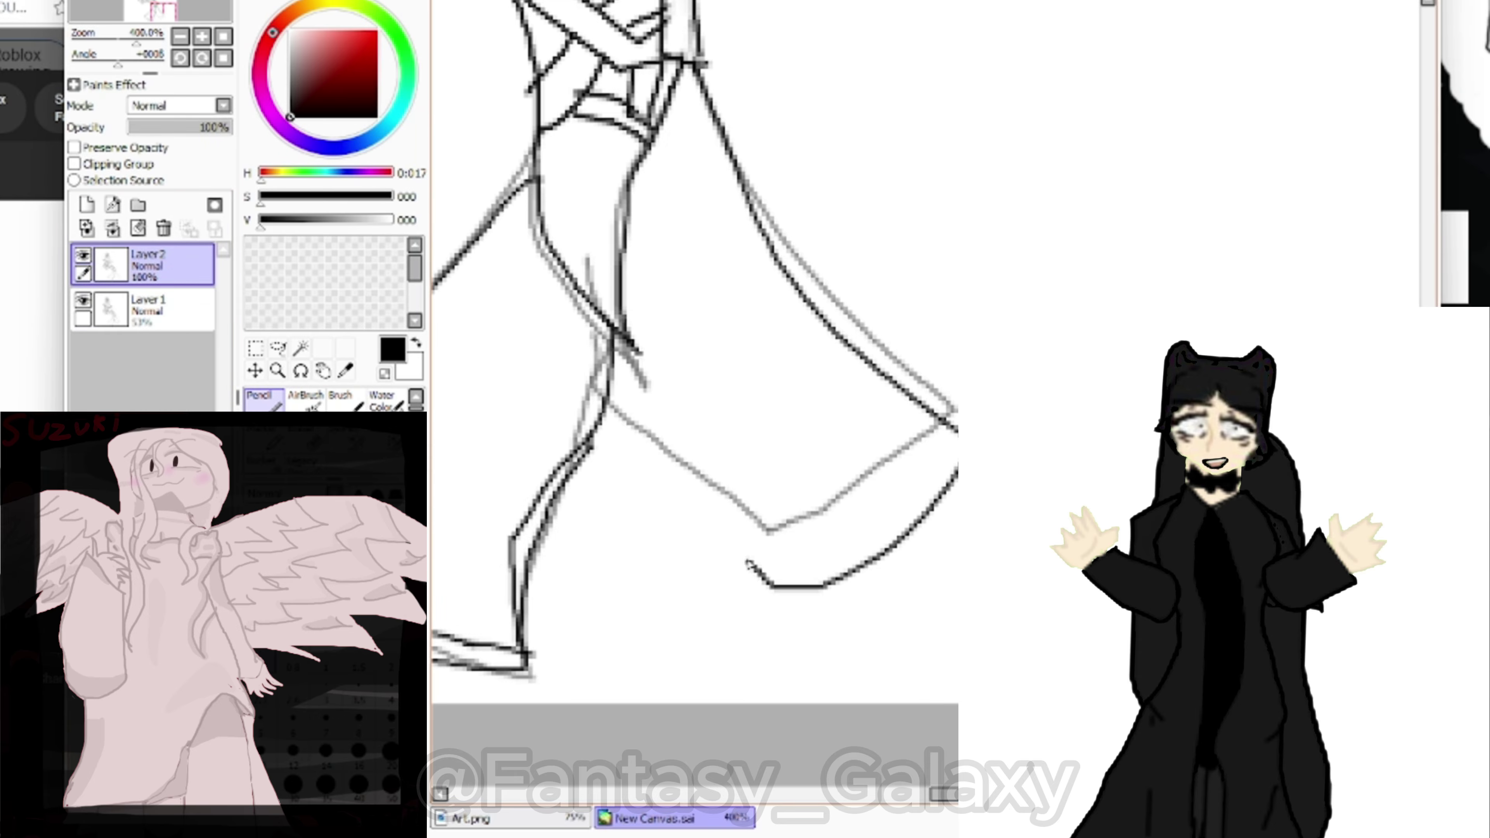
# Add a third layer, hide the two layers below it, and erase the head, collar and trouser flares on it
pyautogui.scroll(-3, 873, 390)
pyautogui.click(87, 204)
pyautogui.scroll(4, 815, 305)
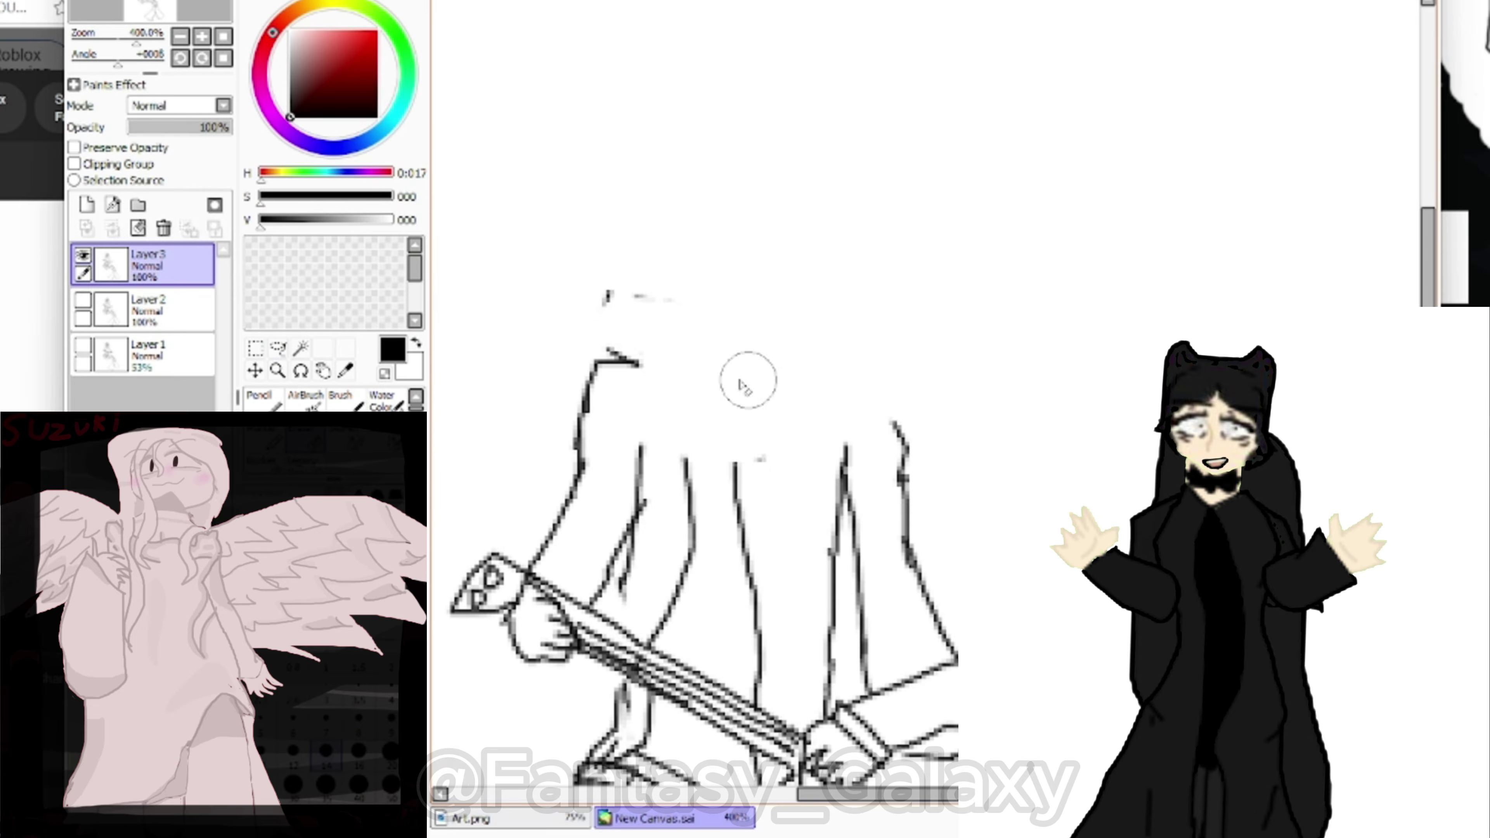
pyautogui.scroll(-6, 847, 375)
pyautogui.scroll(4, 850, 376)
pyautogui.scroll(-3, 733, 352)
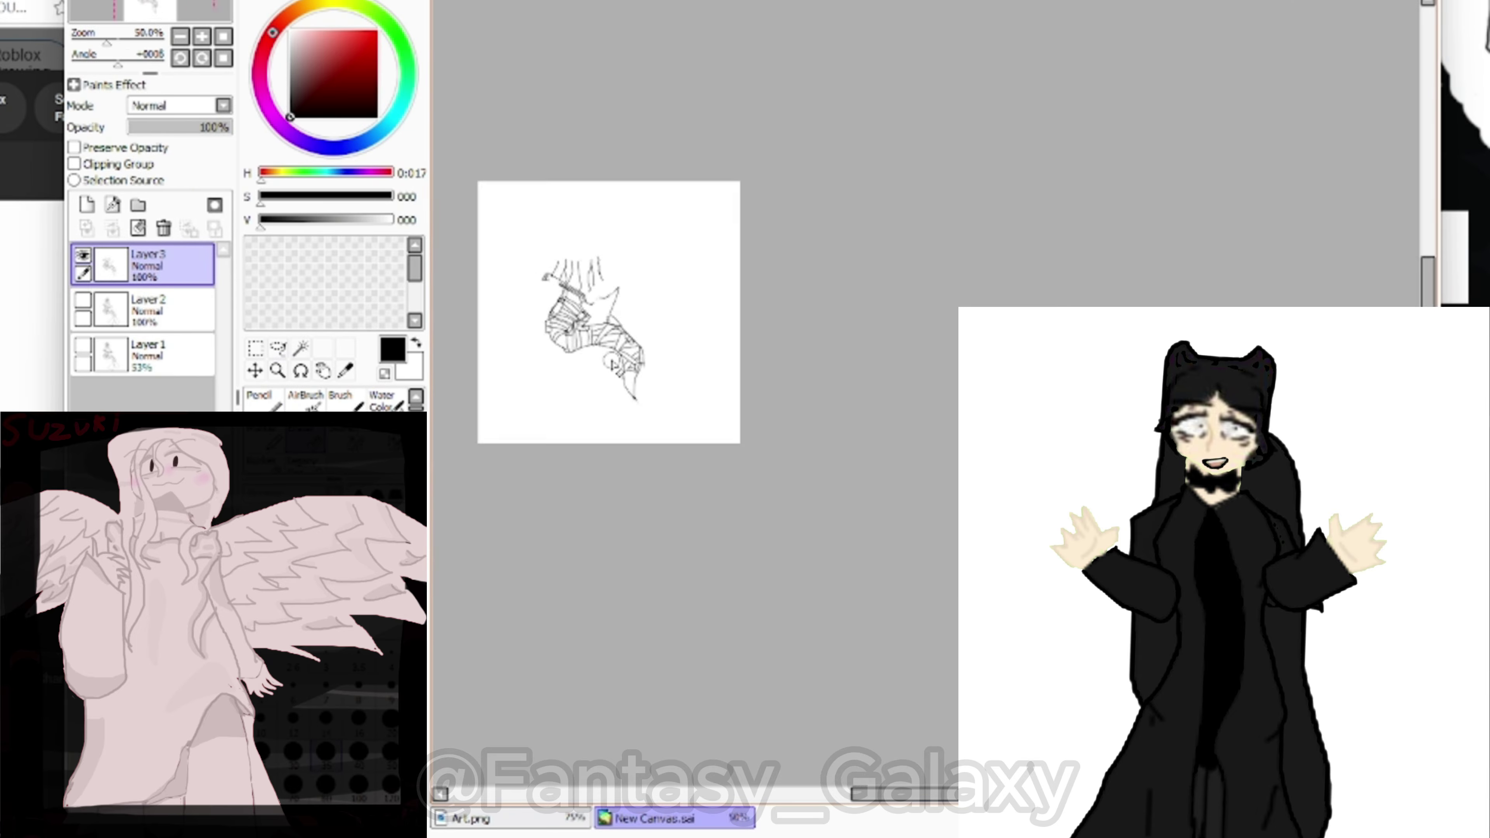
# Select and free-transform a small area of the waist and thigh lines on Layer 3
pyautogui.scroll(4, 586, 340)
pyautogui.hotkey('ctrl', 't')
pyautogui.hotkey('ctrl', 'd')
pyautogui.press('n')
pyautogui.scroll(4, 826, 385)
pyautogui.scroll(-3, 899, 350)
pyautogui.moveTo(803, 220); pyautogui.dragTo(687, 288)
pyautogui.hotkey('ctrl', 't')
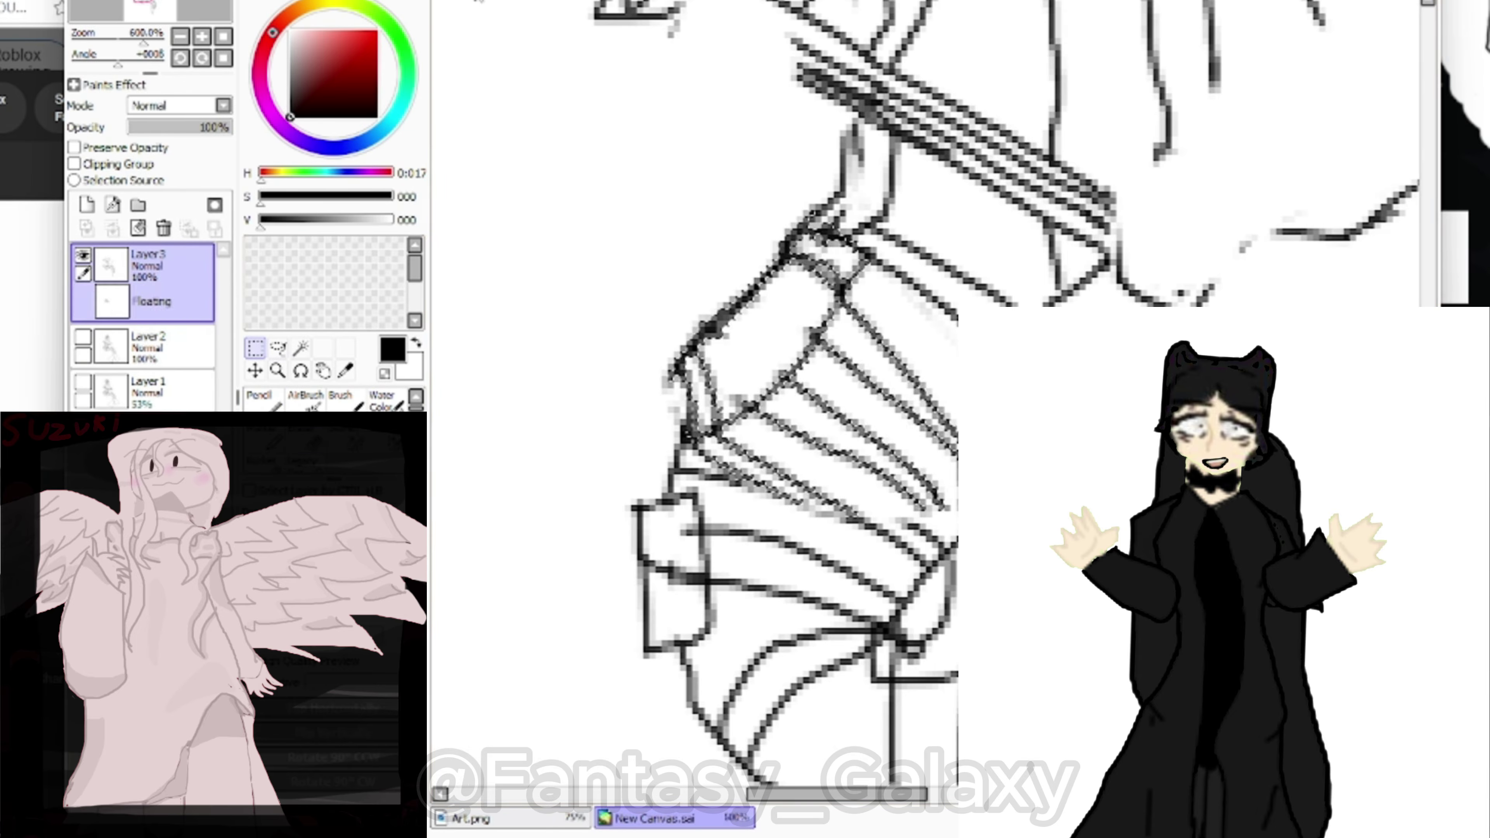
# Isolate Layer 2 and free-transform the left trouser flare on it, rotating the flare slightly clockwise
pyautogui.scroll(-4, 821, 293)
pyautogui.click(83, 255)
pyautogui.click(82, 301)
pyautogui.scroll(2, 850, 264)
pyautogui.click(87, 346)
pyautogui.click(85, 346)
pyautogui.click(148, 311)
pyautogui.scroll(2, 914, 499)
pyautogui.click(278, 348)
pyautogui.hotkey('ctrl', 't')
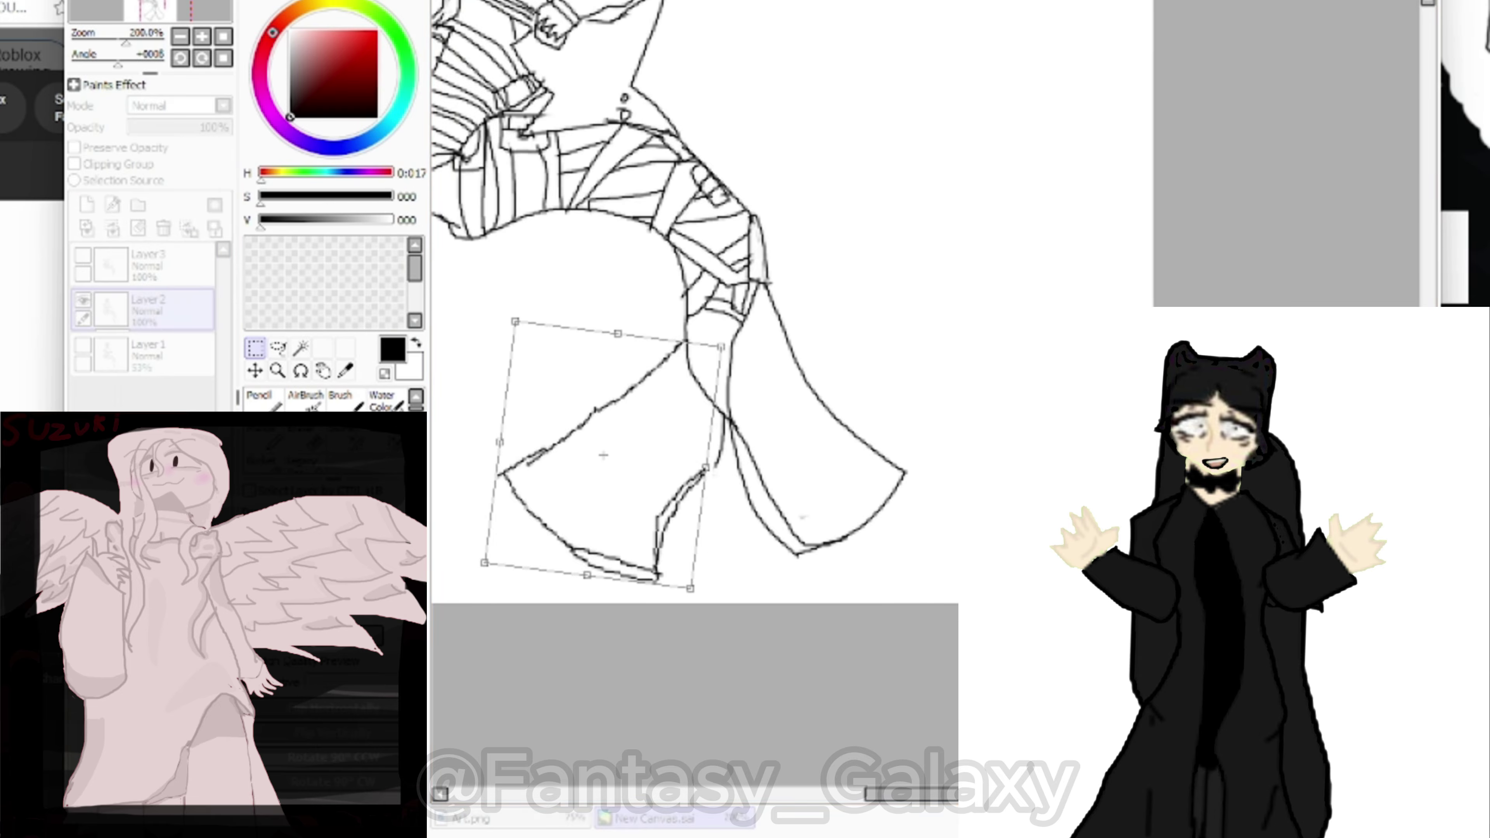
pyautogui.click(278, 348)
pyautogui.moveTo(733, 159); pyautogui.dragTo(728, 168)
pyautogui.hotkey('ctrl', 't')
pyautogui.press('Return')
# Compare Layers 2 and 3, then set Layer 2's opacity to 58% as a tracing guide
pyautogui.press('n')
pyautogui.scroll(2, 733, 323)
pyautogui.scroll(-7, 549, 472)
pyautogui.click(83, 256)
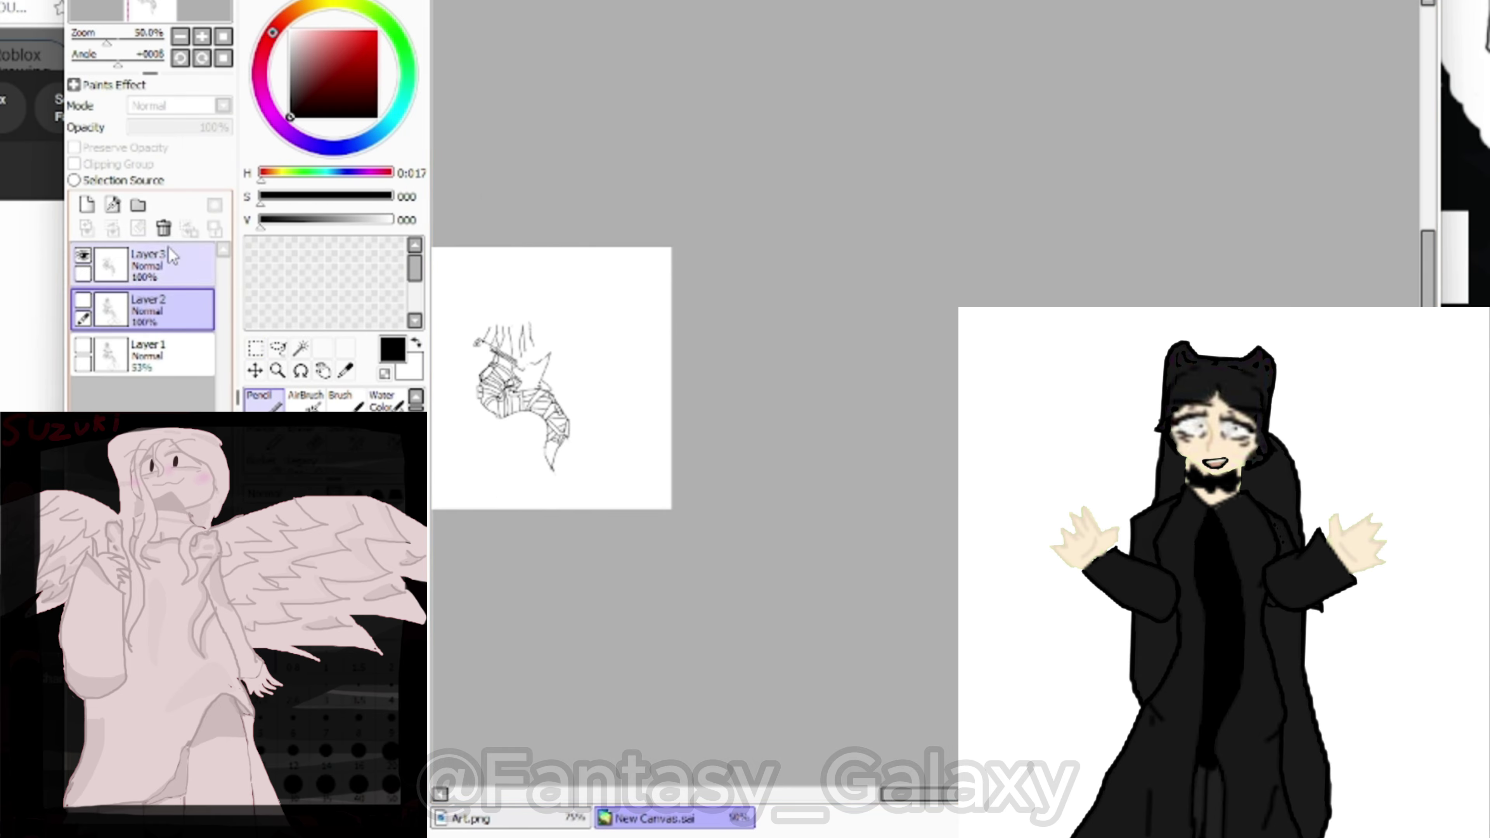
pyautogui.click(167, 259)
pyautogui.scroll(6, 495, 499)
pyautogui.scroll(-6, 698, 522)
pyautogui.click(83, 301)
pyautogui.click(150, 311)
pyautogui.click(188, 127)
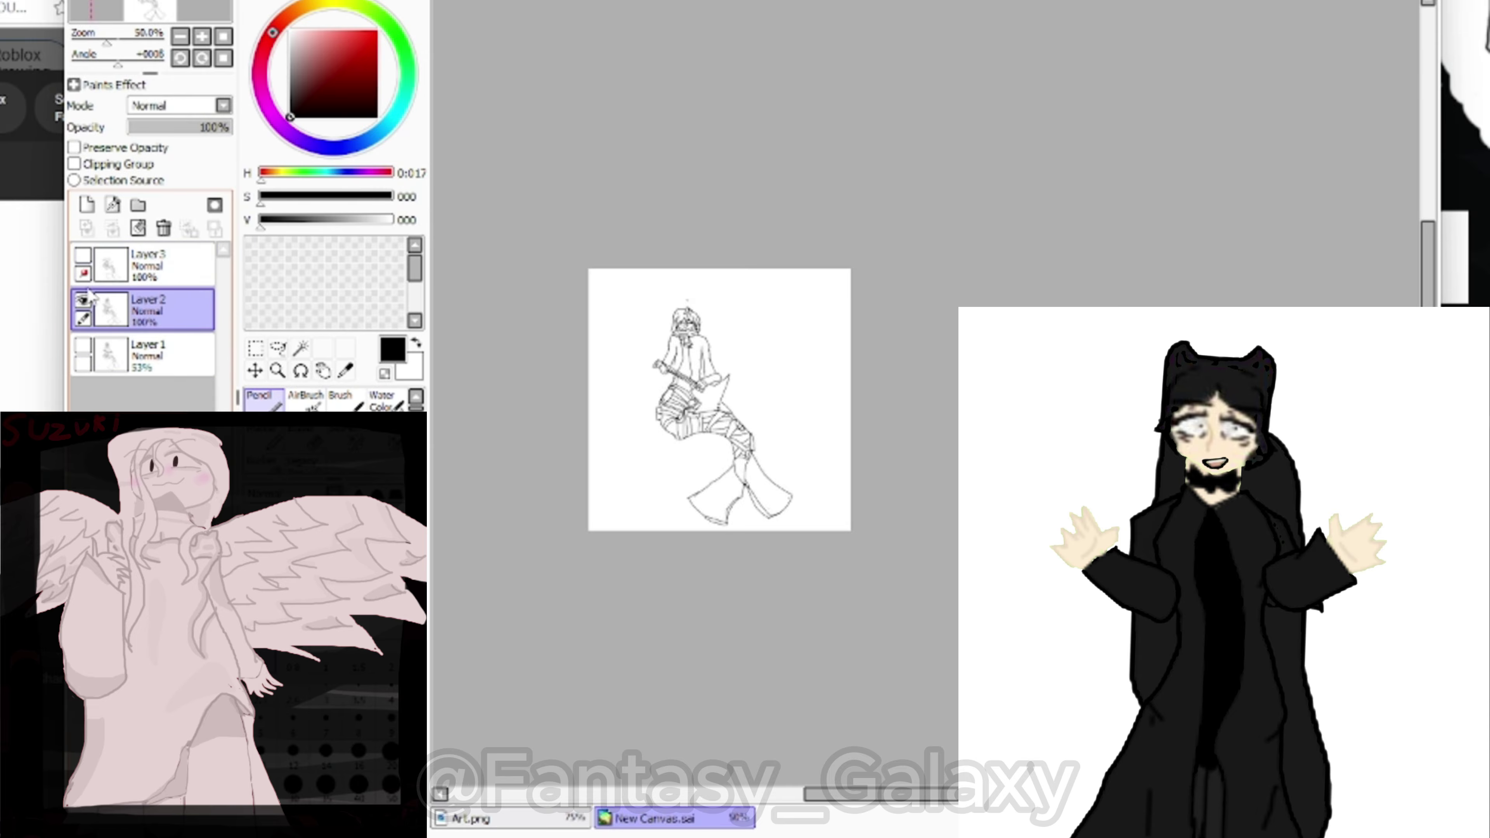
pyautogui.scroll(3, 731, 348)
# Trace the hair locks on both sides of the face and the fringe on Layer 3, over the faded Layer 2
pyautogui.click(152, 265)
pyautogui.scroll(6, 563, 252)
pyautogui.moveTo(695, 199); pyautogui.dragTo(573, 507)
pyautogui.moveTo(613, 217); pyautogui.dragTo(552, 402)
pyautogui.moveTo(527, 308); pyautogui.dragTo(522, 572)
pyautogui.moveTo(847, 176); pyautogui.dragTo(951, 393)
pyautogui.moveTo(756, 237); pyautogui.dragTo(880, 385)
pyautogui.scroll(1, 715, 516)
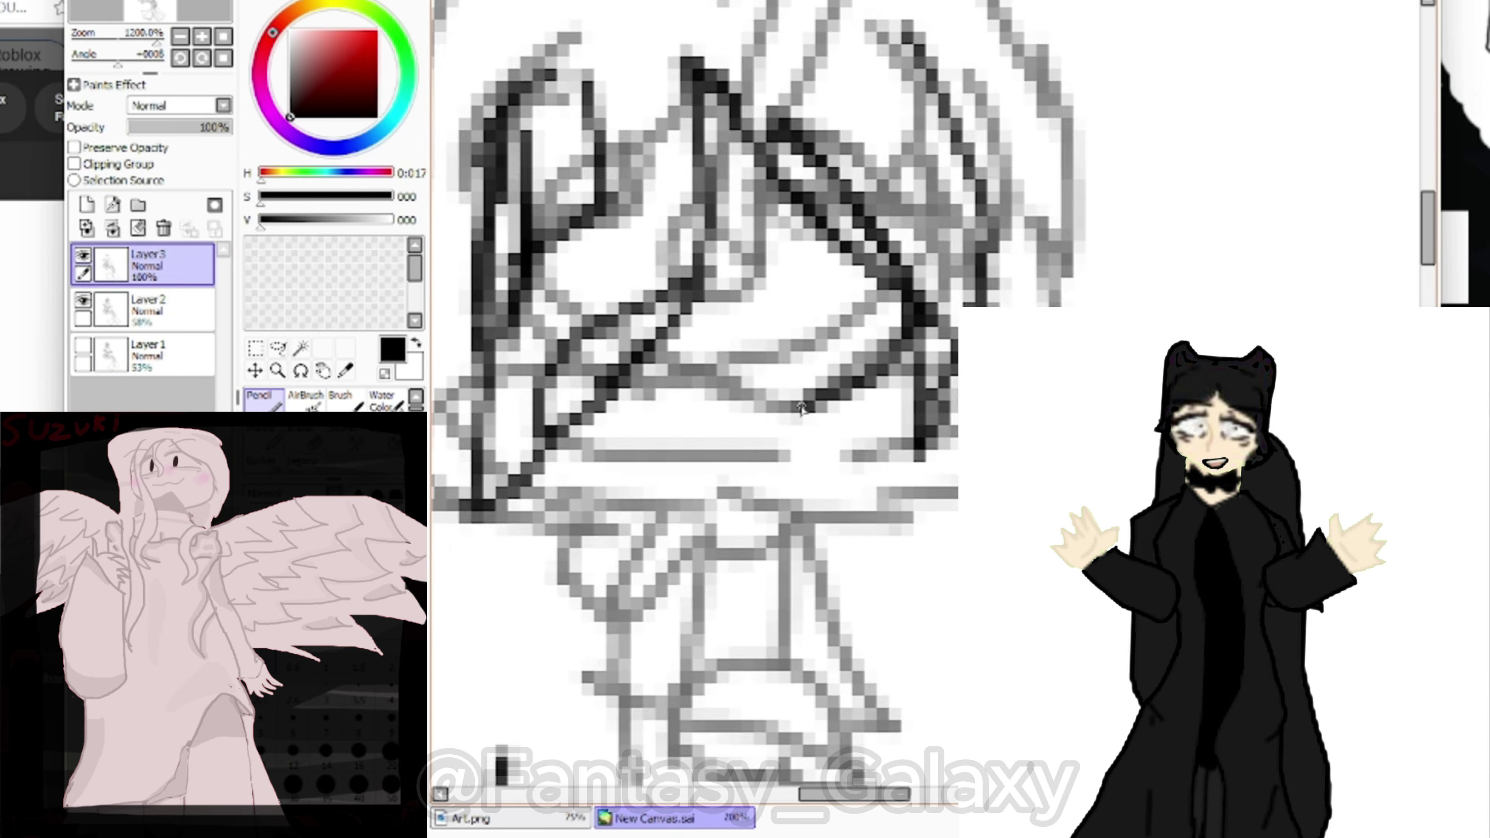
pyautogui.scroll(-7, 572, 320)
pyautogui.scroll(9, 607, 338)
pyautogui.scroll(-8, 770, 323)
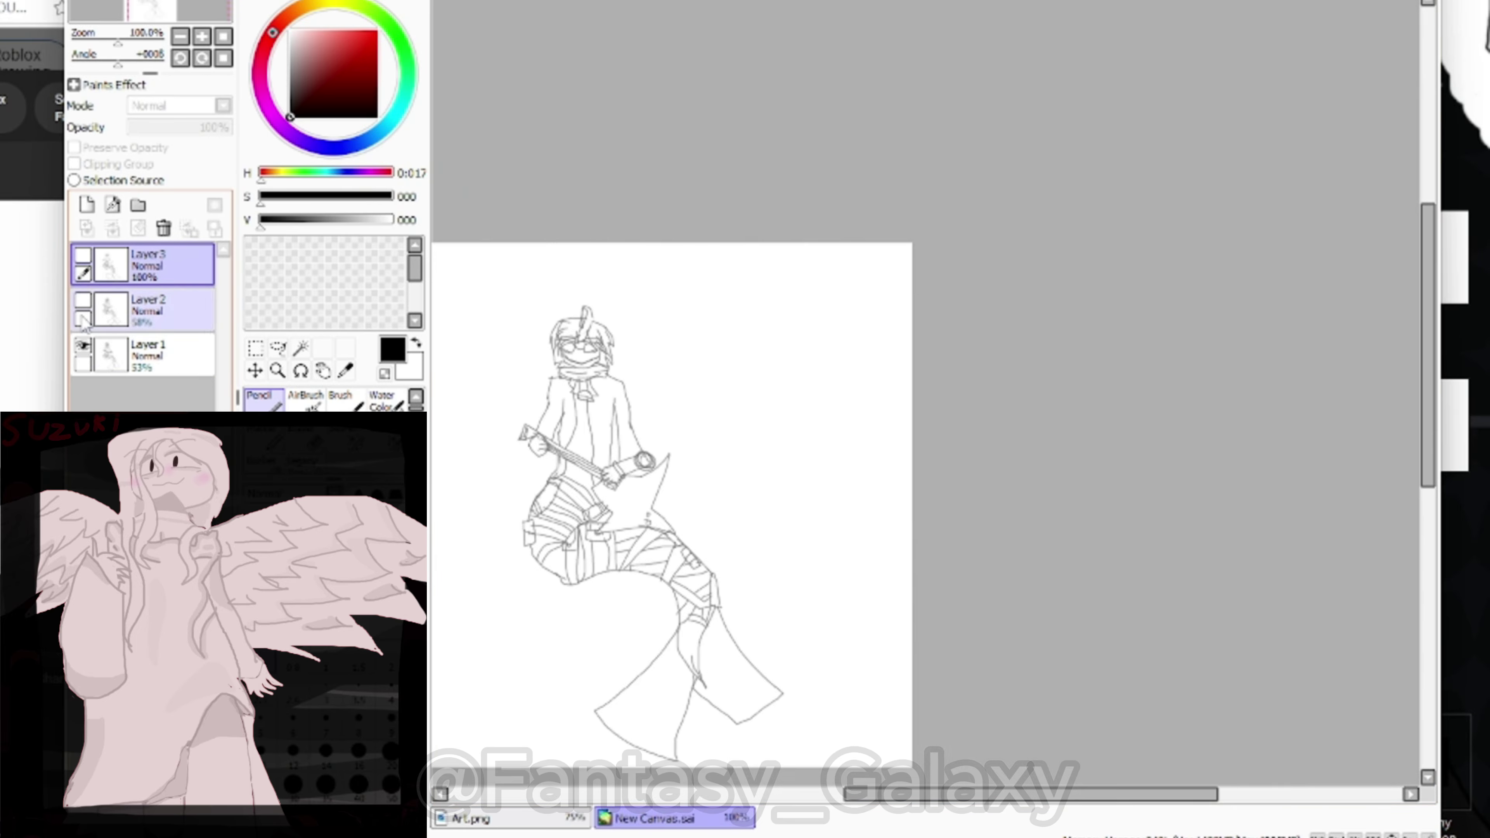
# Trace the strumming arm's forearm on Layer 3 over the faded Layer 2, then hide Layer 2
pyautogui.click(82, 300)
pyautogui.click(83, 301)
pyautogui.scroll(7, 526, 437)
pyautogui.scroll(-4, 634, 526)
pyautogui.click(149, 311)
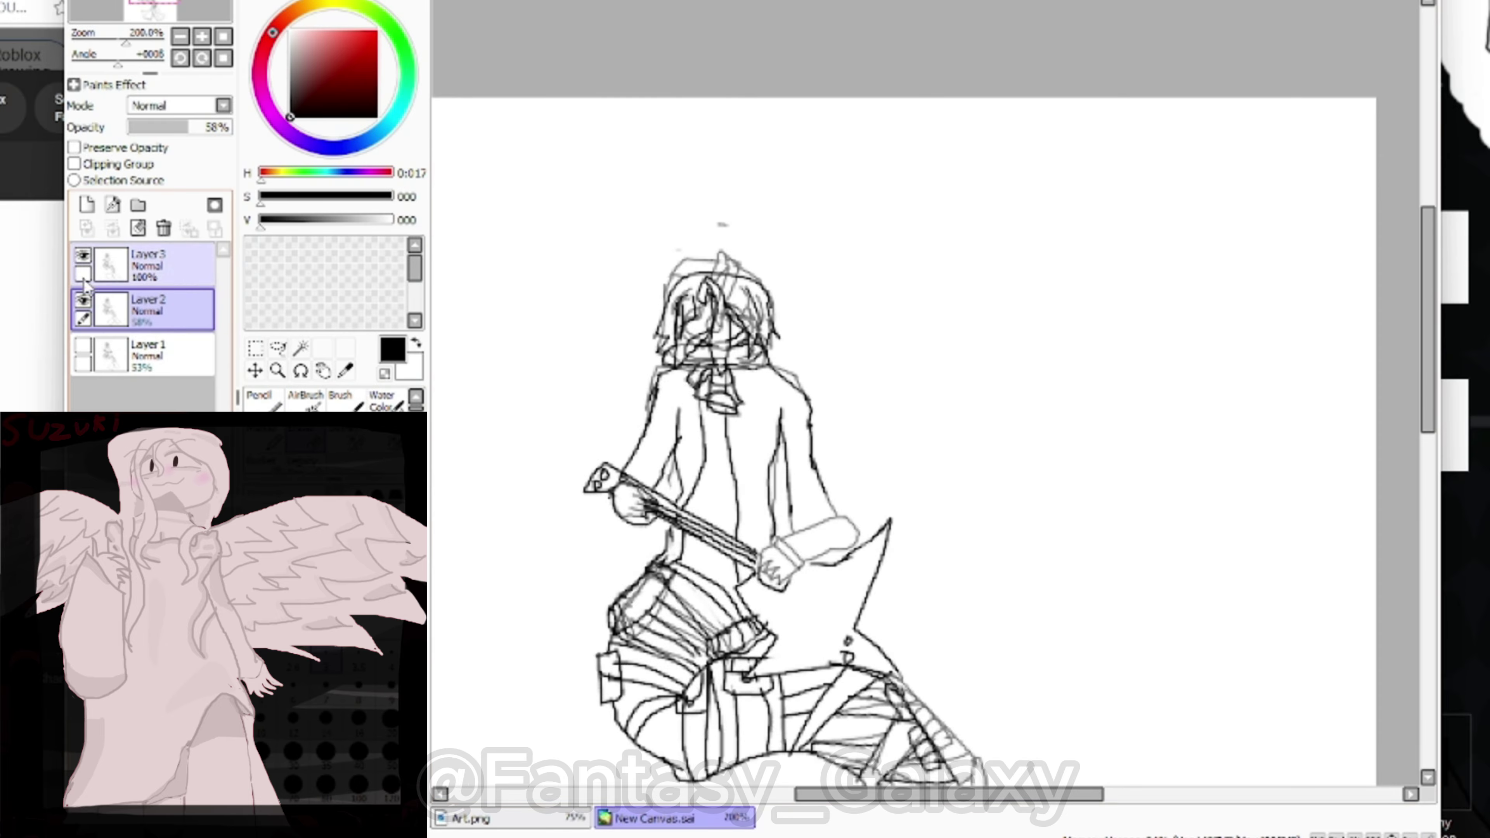
pyautogui.click(150, 265)
pyautogui.scroll(-2, 645, 545)
pyautogui.scroll(6, 718, 552)
pyautogui.moveTo(874, 370); pyautogui.dragTo(609, 653)
pyautogui.scroll(-6, 674, 557)
pyautogui.click(82, 301)
pyautogui.click(82, 255)
pyautogui.click(82, 255)
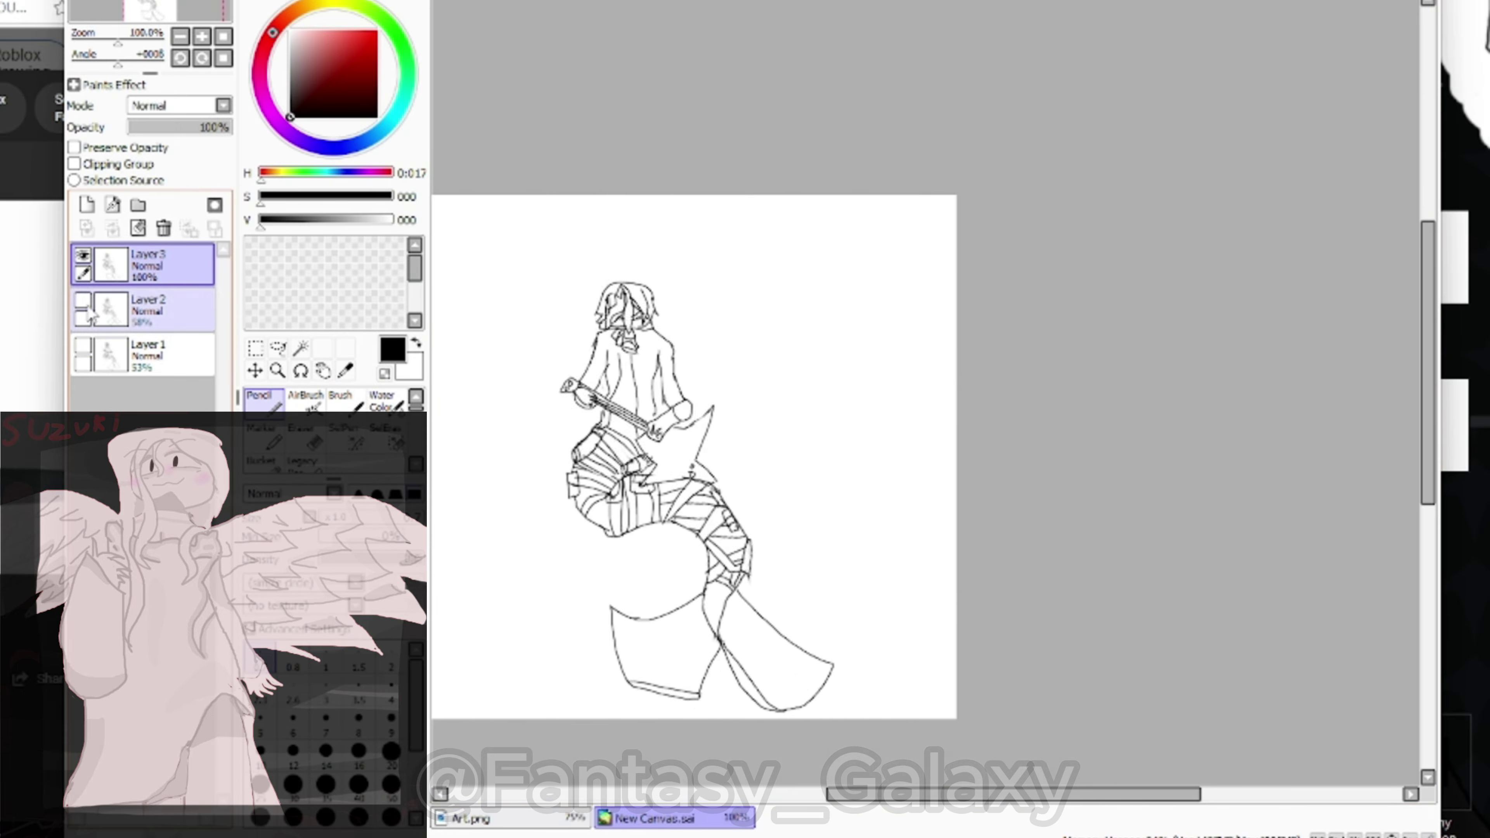
# Copy the sketch on Layer 1 and paste it as a new layer directly above
pyautogui.click(149, 355)
pyautogui.moveTo(809, 311); pyautogui.dragTo(829, 326)
pyautogui.hotkey('ctrl', 'v')
# Clean up the mouth and scarf lines on Layer 4 and draw a hair lock across the left eye
pyautogui.scroll(6, 607, 300)
pyautogui.scroll(-3, 739, 209)
pyautogui.scroll(4, 841, 459)
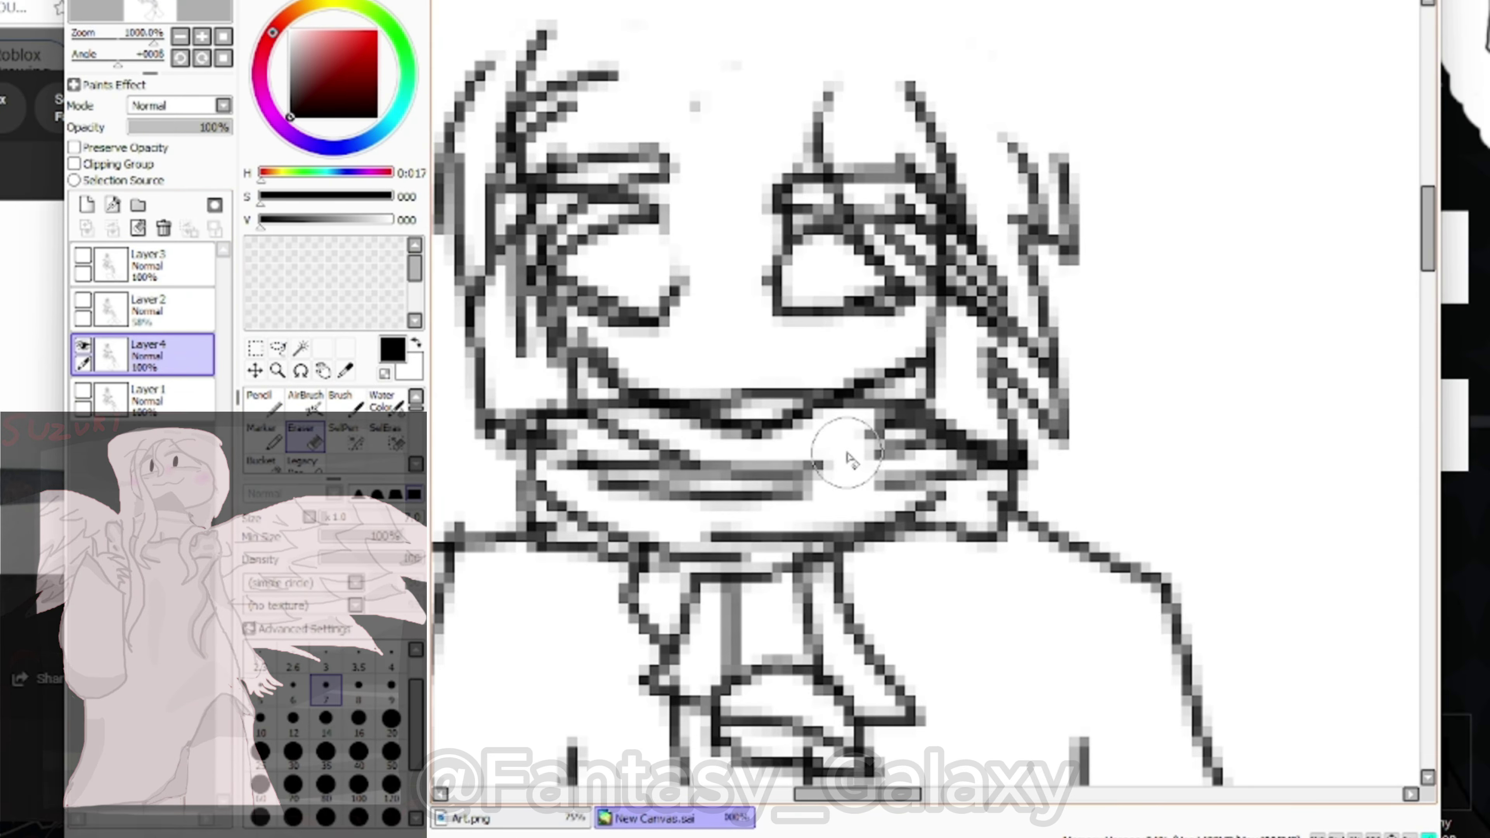
pyautogui.press('n')
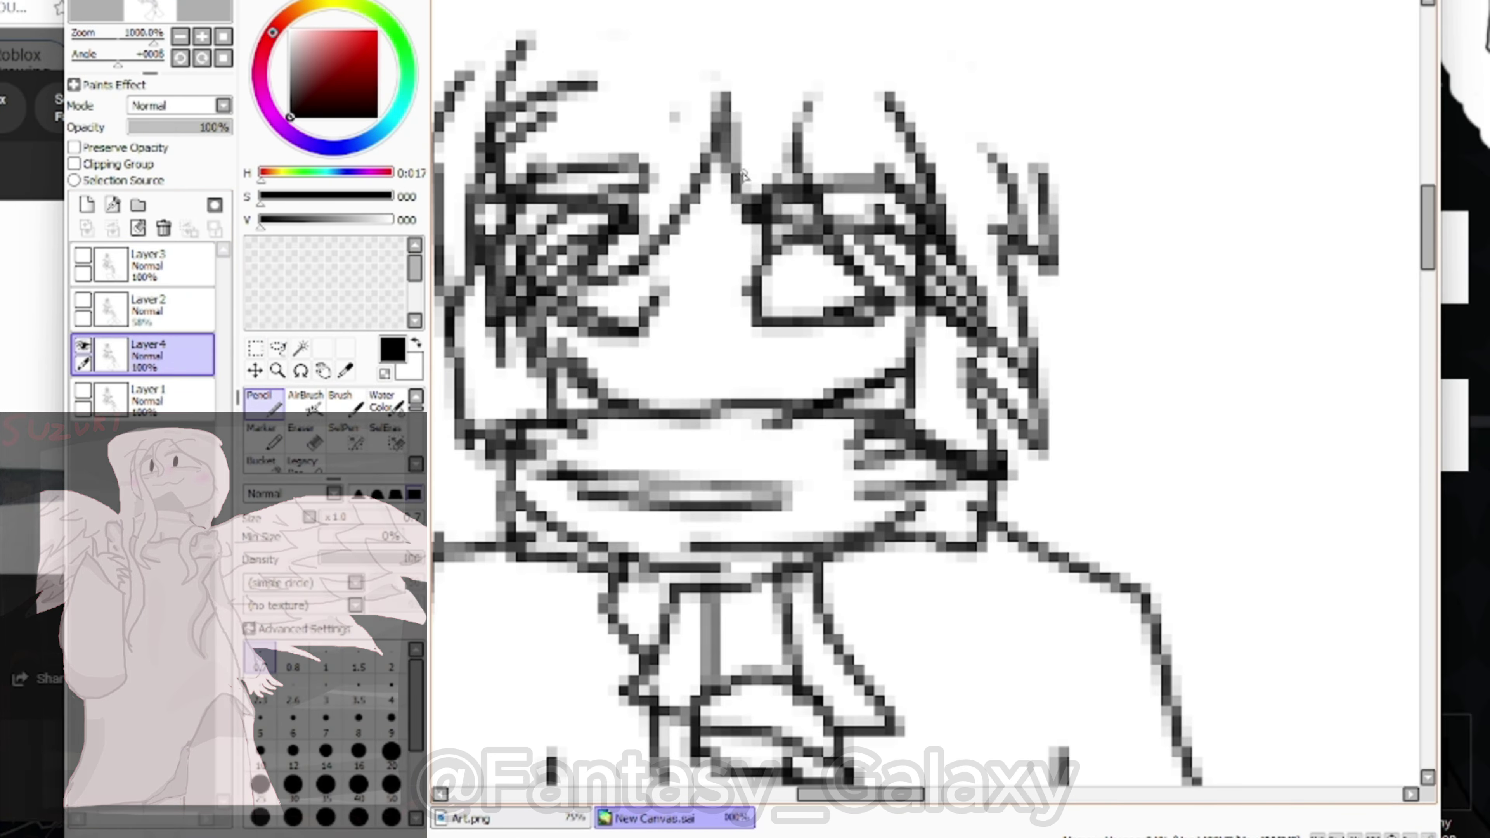
pyautogui.click(266, 405)
pyautogui.scroll(-3, 727, 332)
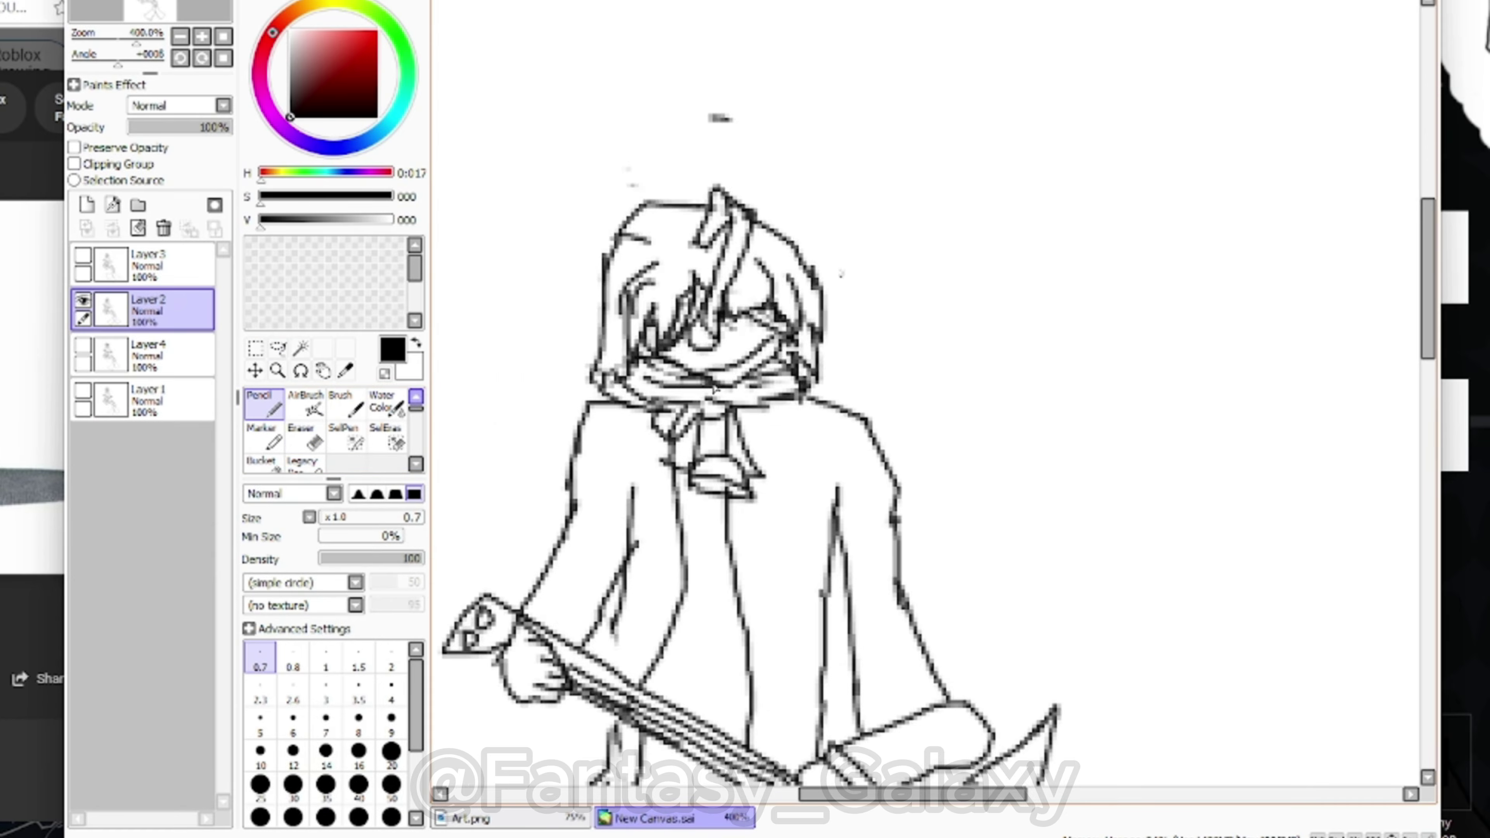
# Hide Layer 2 and paste another copy of the Layer 1 sketch as a new layer
pyautogui.scroll(2, 733, 364)
pyautogui.scroll(2, 616, 329)
pyautogui.scroll(-5, 670, 417)
pyautogui.click(82, 345)
pyautogui.click(83, 300)
pyautogui.click(277, 349)
pyautogui.scroll(-3, 704, 446)
pyautogui.moveTo(806, 349)
pyautogui.mouseDown()
pyautogui.moveTo(808, 469)
pyautogui.moveTo(806, 353)
pyautogui.mouseUp()
pyautogui.hotkey('ctrl', 'v')
# Erase the old eye and fringe lines from the face on Layer 5
pyautogui.scroll(3, 704, 411)
pyautogui.scroll(4, 673, 338)
pyautogui.click(263, 405)
pyautogui.scroll(-4, 704, 411)
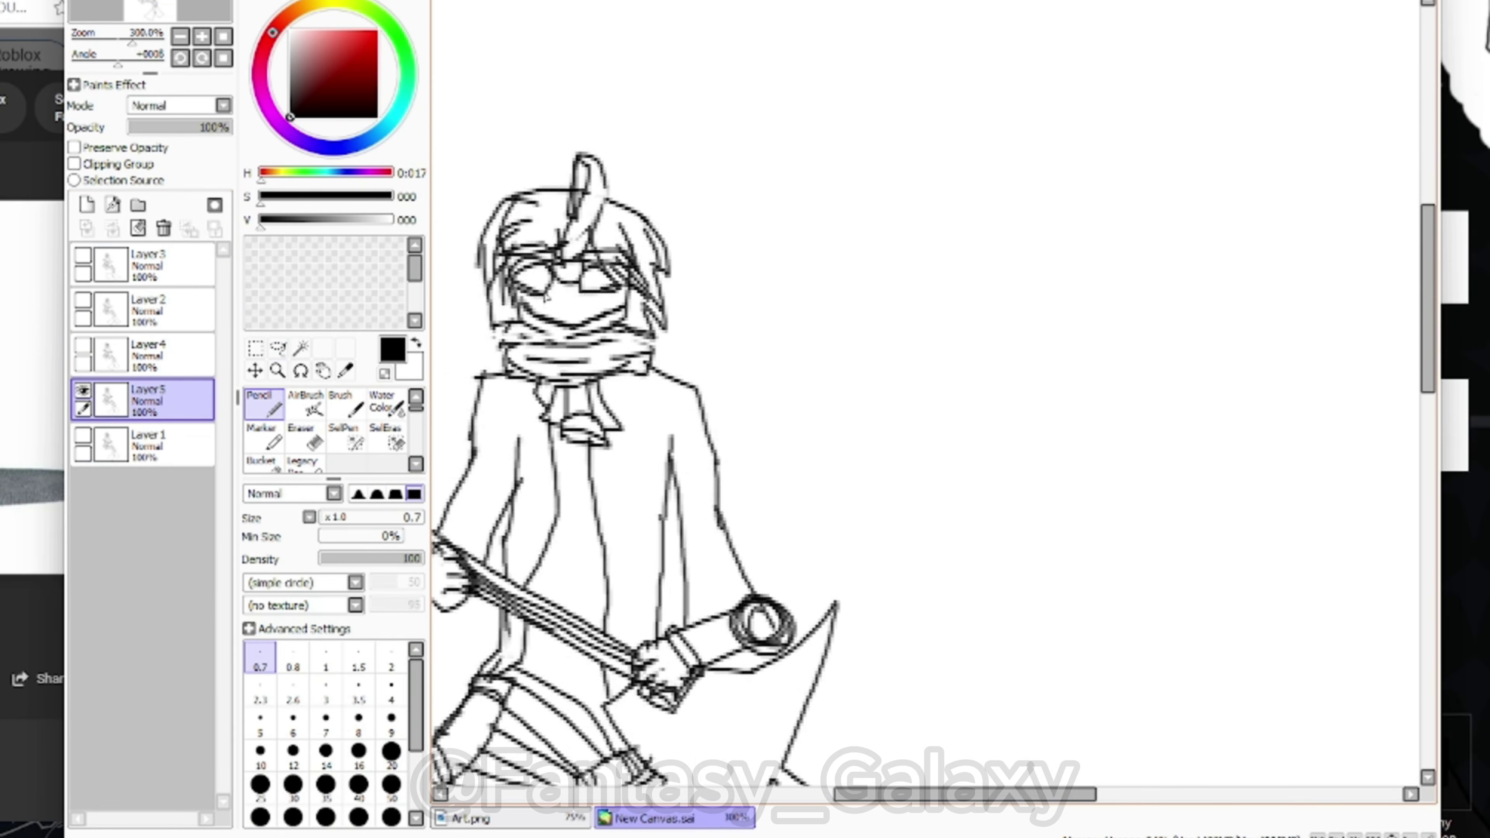
pyautogui.click(305, 437)
pyautogui.scroll(5, 733, 363)
pyautogui.moveTo(745, 188)
pyautogui.mouseDown()
pyautogui.moveTo(880, 328)
pyautogui.moveTo(1085, 460)
pyautogui.mouseUp()
# Draw two rectangular eye outlines on Layer 5, using Layer 1 as a guide
pyautogui.click(83, 435)
pyautogui.click(264, 405)
pyautogui.scroll(4, 762, 411)
pyautogui.scroll(-1, 879, 411)
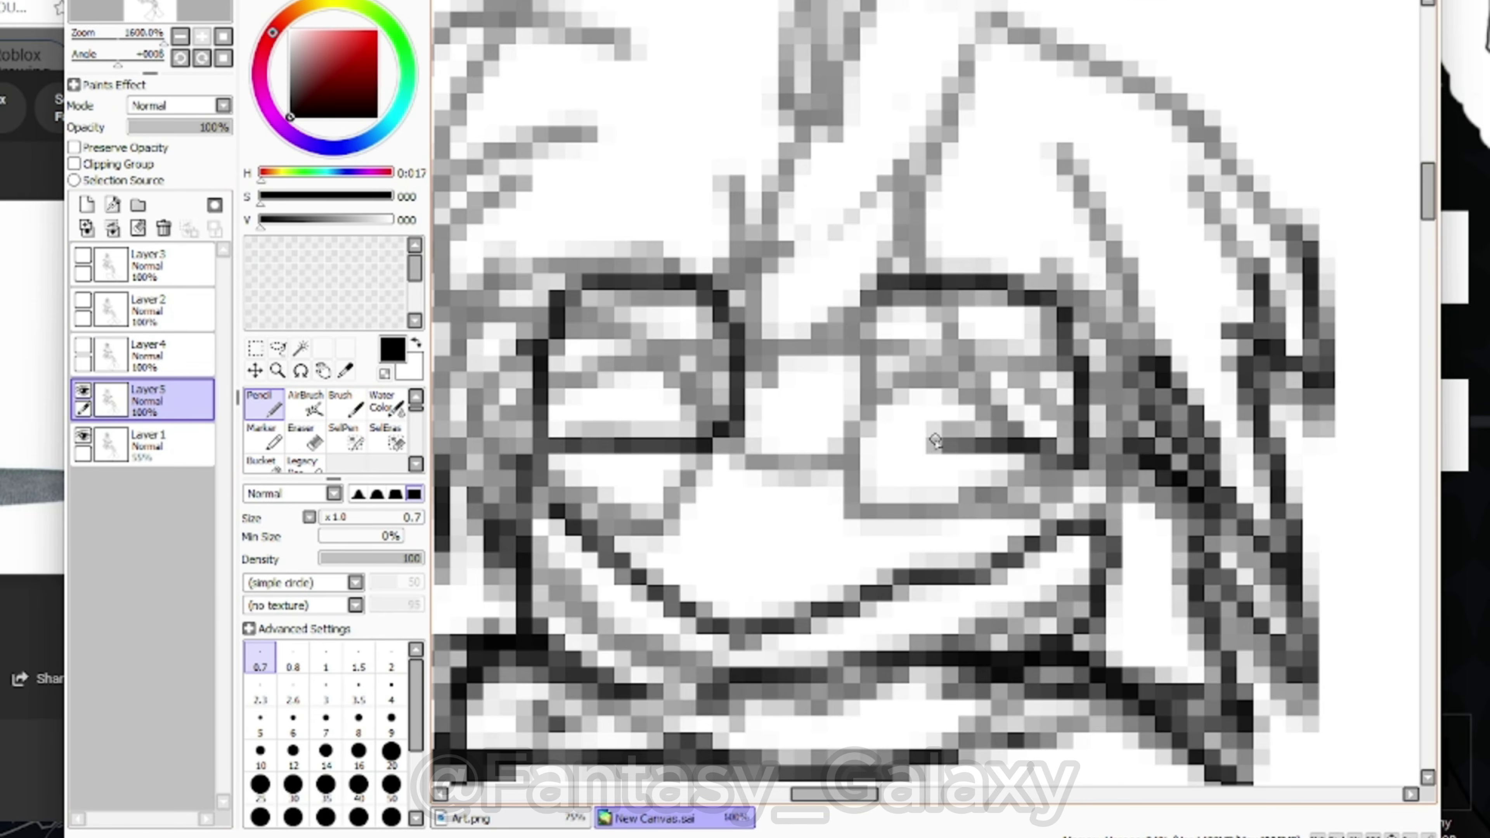
pyautogui.click(83, 435)
pyautogui.moveTo(888, 282); pyautogui.dragTo(871, 329)
pyautogui.click(83, 435)
# Draw fringe strands around and between the eyes on Layer 5, checking them with Layer 1 hidden
pyautogui.scroll(-1, 821, 411)
pyautogui.moveTo(492, 340); pyautogui.dragTo(1106, 370)
pyautogui.click(83, 435)
pyautogui.click(82, 435)
pyautogui.scroll(1, 880, 411)
pyautogui.click(82, 436)
pyautogui.moveTo(997, 648); pyautogui.dragTo(1224, 774)
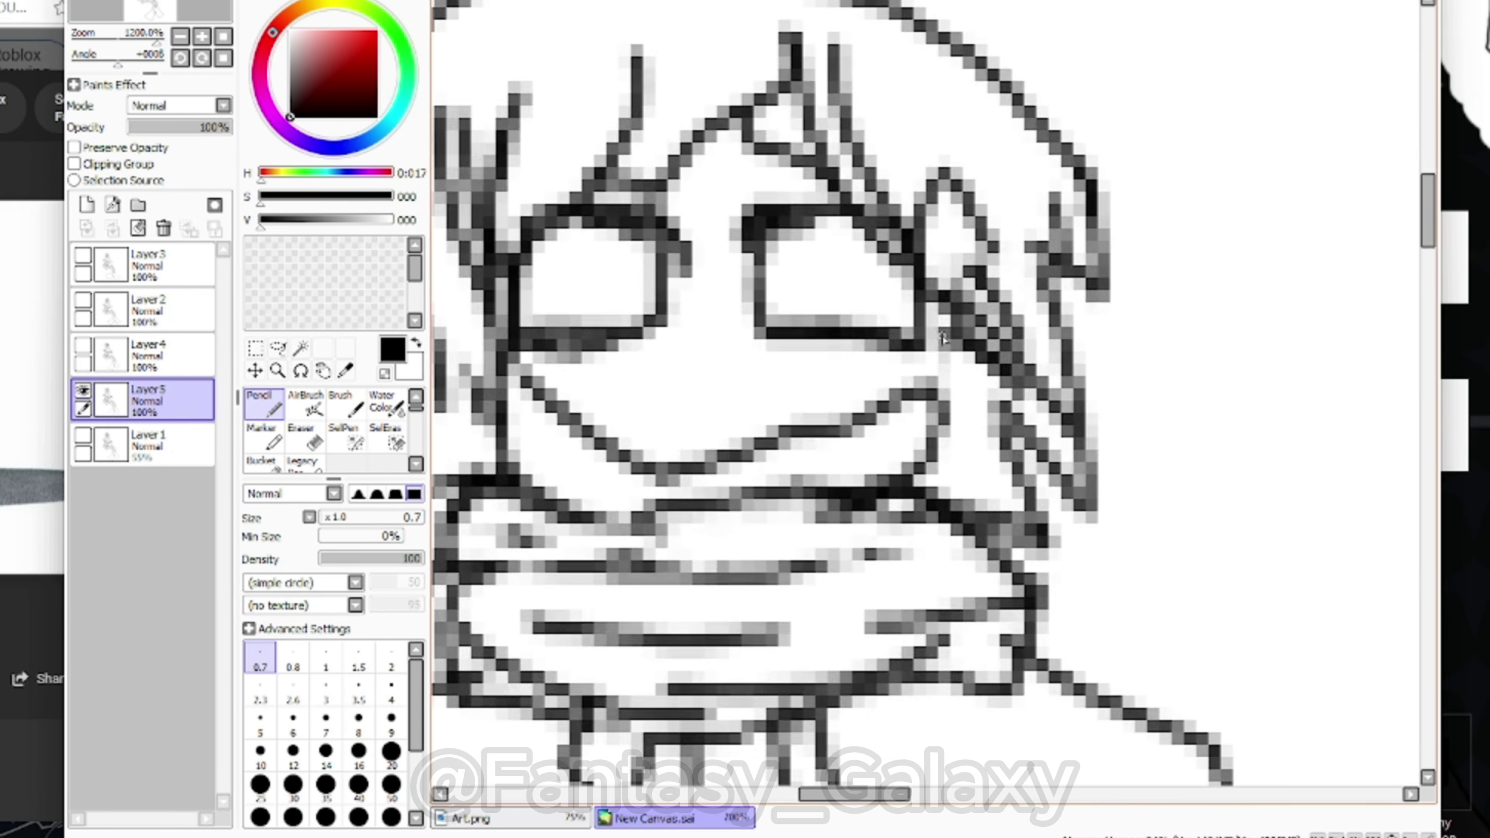
pyautogui.moveTo(722, 153); pyautogui.dragTo(771, 311)
pyautogui.moveTo(1000, 150); pyautogui.dragTo(914, 299)
# Erase stray lines along the right side of the hair on Layer 5
pyautogui.click(305, 437)
pyautogui.scroll(-5, 1061, 261)
pyautogui.moveTo(1060, 261); pyautogui.dragTo(997, 293)
pyautogui.click(82, 300)
# Fade Layer 5 to 43% and draw a spiked hair tuft, head outline and fringe on Layer 6 above it
pyautogui.click(264, 405)
pyautogui.scroll(-4, 880, 410)
pyautogui.click(170, 311)
pyautogui.click(170, 266)
pyautogui.scroll(4, 733, 382)
pyautogui.moveTo(820, 206); pyautogui.dragTo(858, 506)
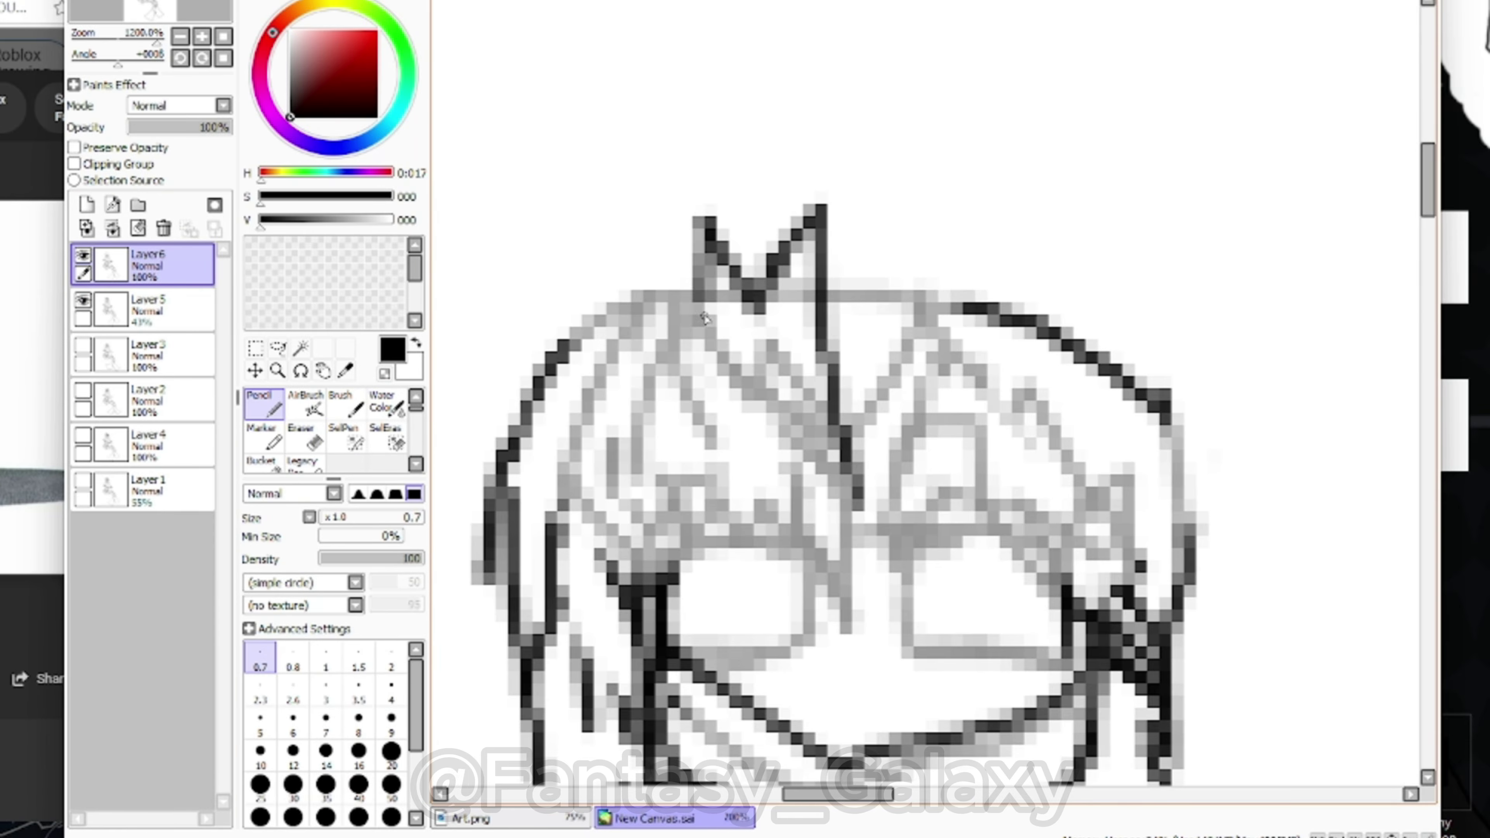
pyautogui.moveTo(610, 232); pyautogui.dragTo(698, 297)
pyautogui.moveTo(924, 305); pyautogui.dragTo(1129, 611)
# Hide Layer 5 and clean up the face on Layer 6, erasing stray marks and redrawing lines
pyautogui.click(82, 301)
pyautogui.scroll(-5, 704, 352)
pyautogui.click(82, 300)
pyautogui.scroll(5, 704, 352)
pyautogui.click(82, 301)
pyautogui.click(304, 438)
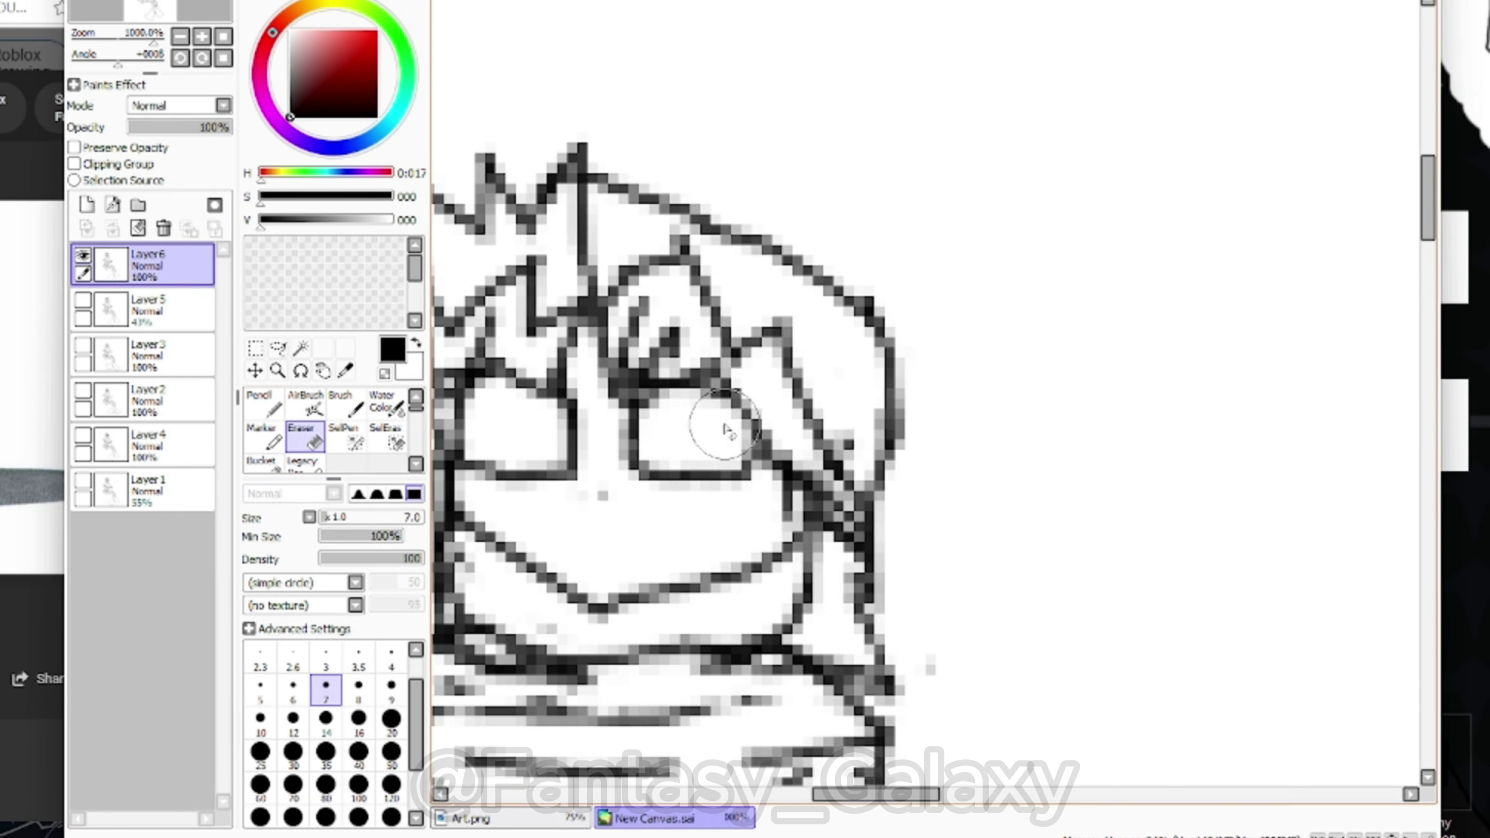
pyautogui.scroll(-6, 710, 352)
pyautogui.click(264, 405)
pyautogui.scroll(3, 704, 352)
pyautogui.moveTo(547, 423); pyautogui.dragTo(762, 440)
pyautogui.scroll(-4, 712, 363)
# Restore Layer 1's opacity to 100% and leave only that layer visible
pyautogui.click(82, 346)
pyautogui.click(82, 345)
pyautogui.click(278, 348)
pyautogui.click(264, 405)
pyautogui.scroll(-3, 733, 411)
pyautogui.click(170, 491)
pyautogui.moveTo(184, 127); pyautogui.dragTo(232, 127)
pyautogui.click(83, 390)
pyautogui.click(82, 391)
pyautogui.click(83, 300)
pyautogui.click(82, 301)
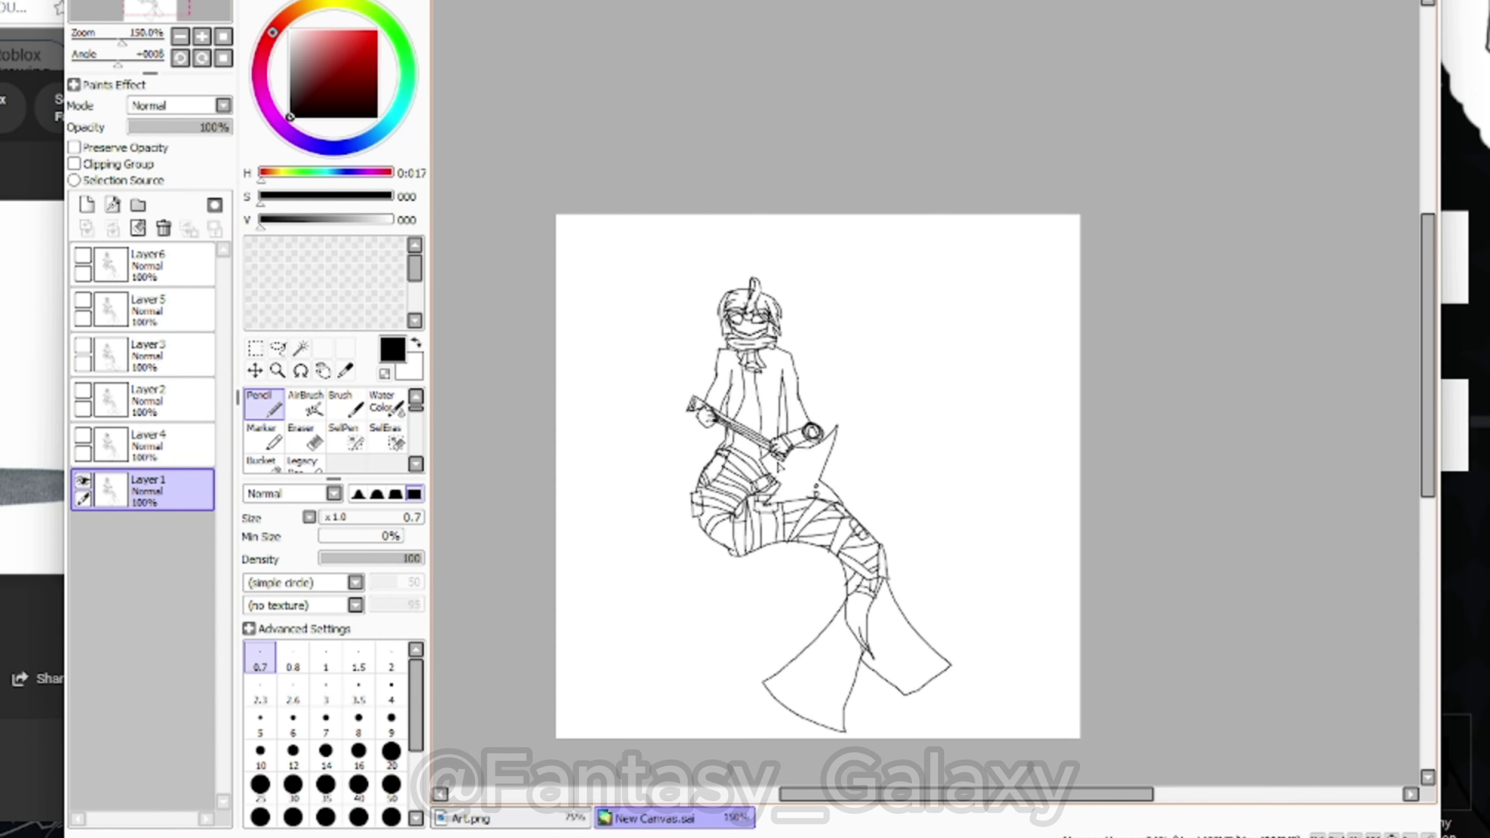
# Sketch an alternative bent forearm reaching across the chest to the guitar neck on Layer 1
pyautogui.scroll(3, 800, 494)
pyautogui.scroll(3, 587, 281)
pyautogui.moveTo(970, 163); pyautogui.dragTo(821, 278)
pyautogui.scroll(2, 910, 215)
pyautogui.click(304, 437)
pyautogui.click(263, 405)
pyautogui.scroll(-5, 803, 483)
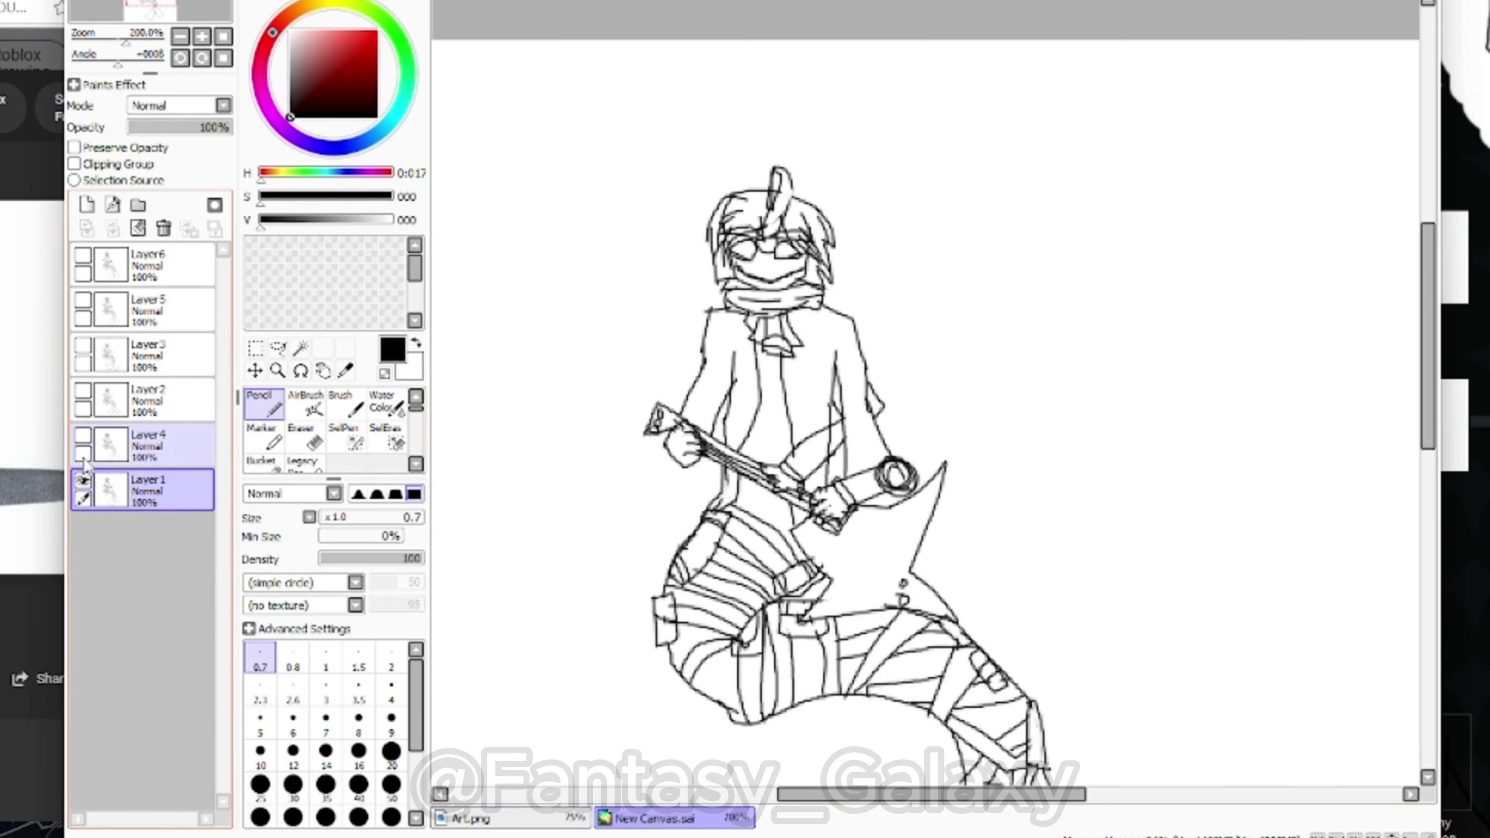
# Show Layer 4, make it active and retouch its arm lines
pyautogui.click(83, 436)
pyautogui.click(170, 446)
pyautogui.scroll(3, 766, 449)
pyautogui.click(305, 437)
pyautogui.click(263, 405)
pyautogui.scroll(-5, 903, 478)
# Draw the forearm from the right sleeve across to the guitar neck on Layer 2
pyautogui.click(170, 401)
pyautogui.scroll(2, 892, 353)
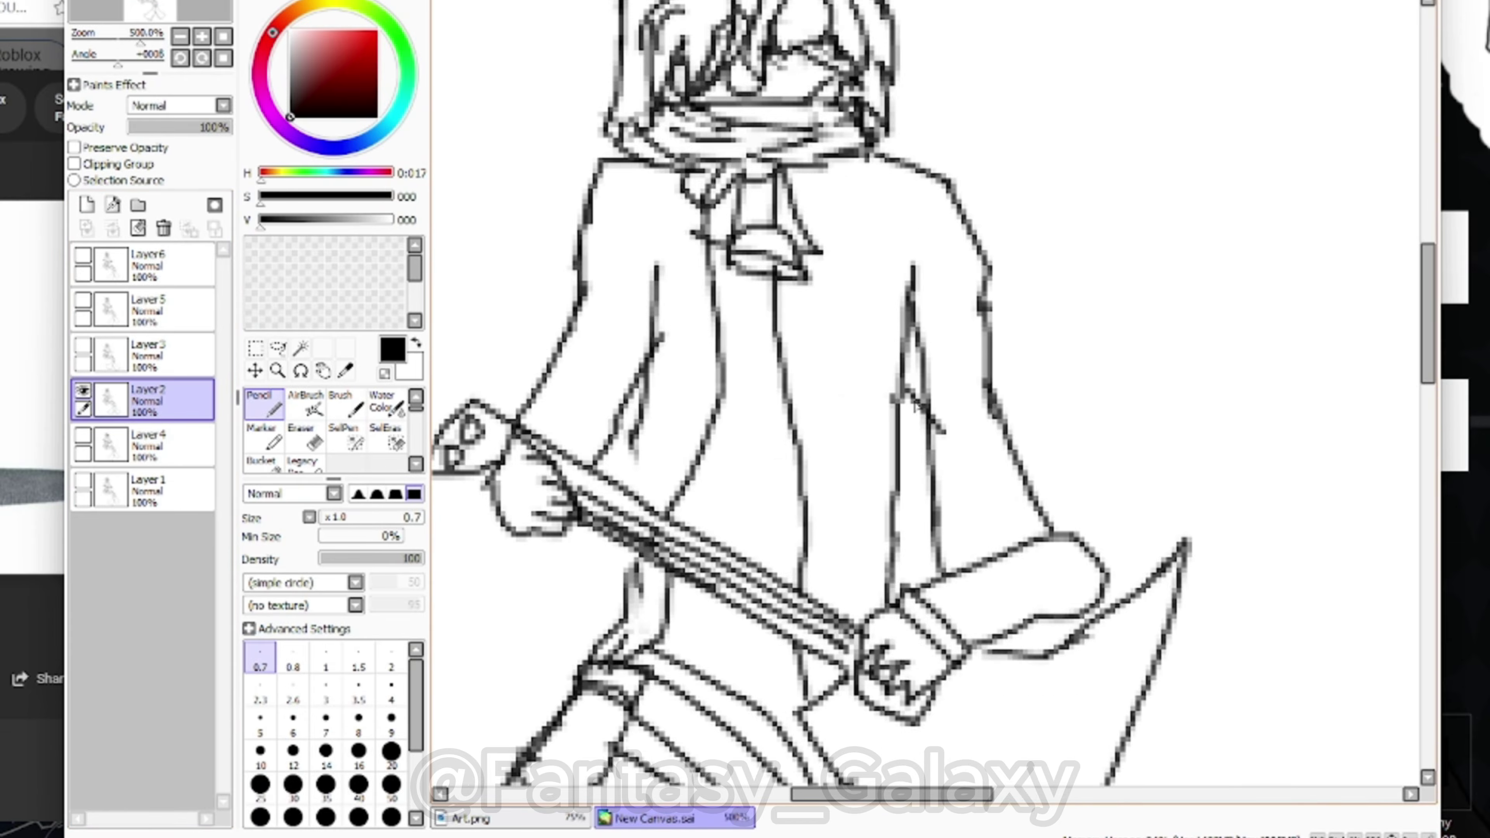
pyautogui.moveTo(939, 419); pyautogui.dragTo(669, 512)
pyautogui.click(304, 437)
pyautogui.click(263, 405)
# Show Layer 3 instead of Layer 2, make it active and clean up the lines where the arm meets the guitar neck
pyautogui.click(83, 390)
pyautogui.click(82, 345)
pyautogui.click(170, 356)
pyautogui.click(305, 437)
pyautogui.scroll(3, 790, 518)
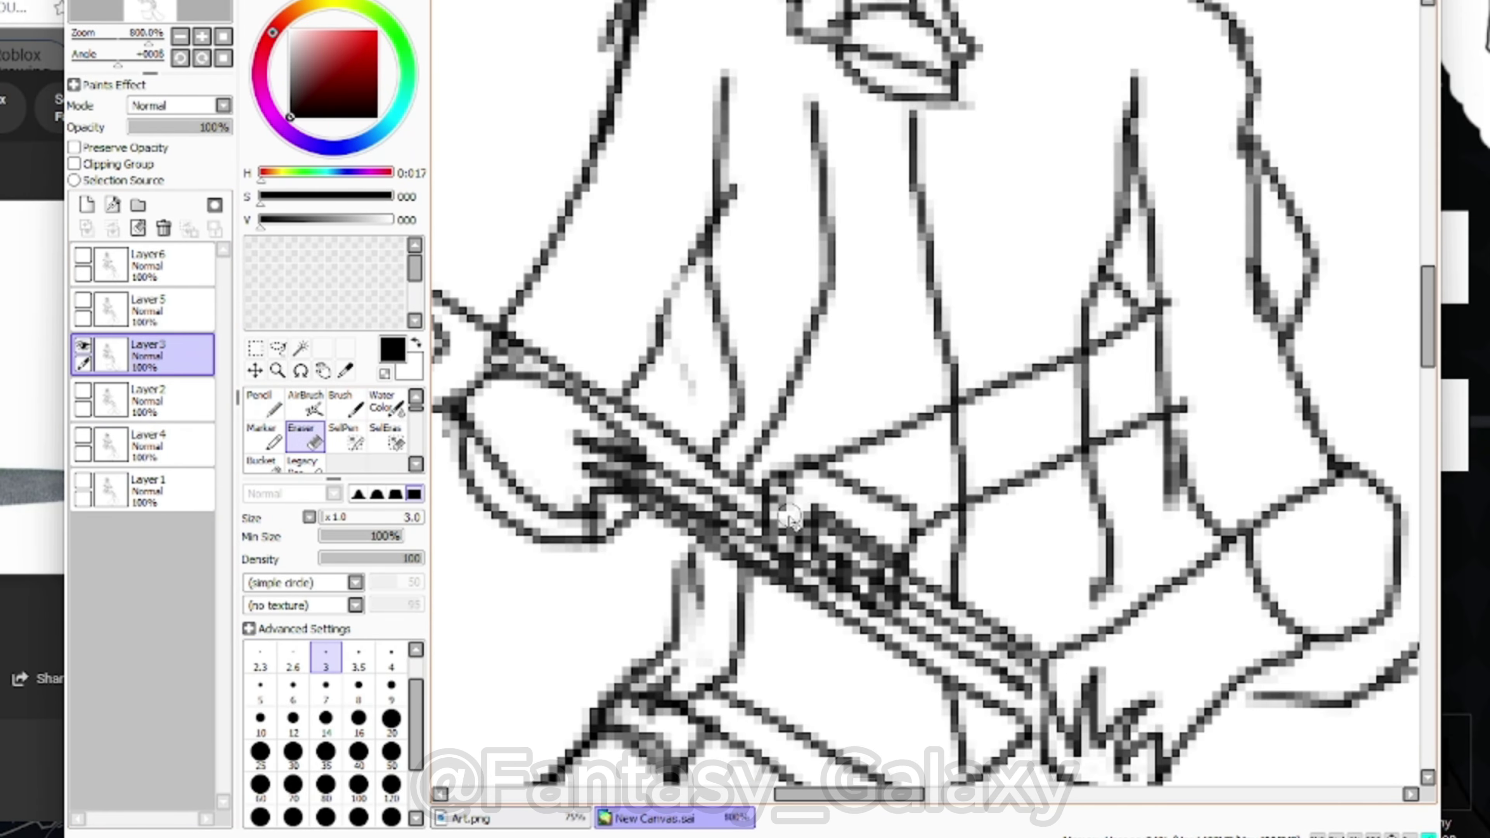
pyautogui.click(264, 405)
pyautogui.scroll(-5, 868, 587)
# Make Layer 5 active and retouch its arm lines with the Eraser and Pencil
pyautogui.click(170, 310)
pyautogui.scroll(5, 932, 587)
pyautogui.click(304, 437)
pyautogui.click(263, 405)
pyautogui.scroll(-4, 763, 505)
# Make Layer 6 active and add an outer contour line along the raised arm's upper sleeve, cleaning up stray lines
pyautogui.click(170, 265)
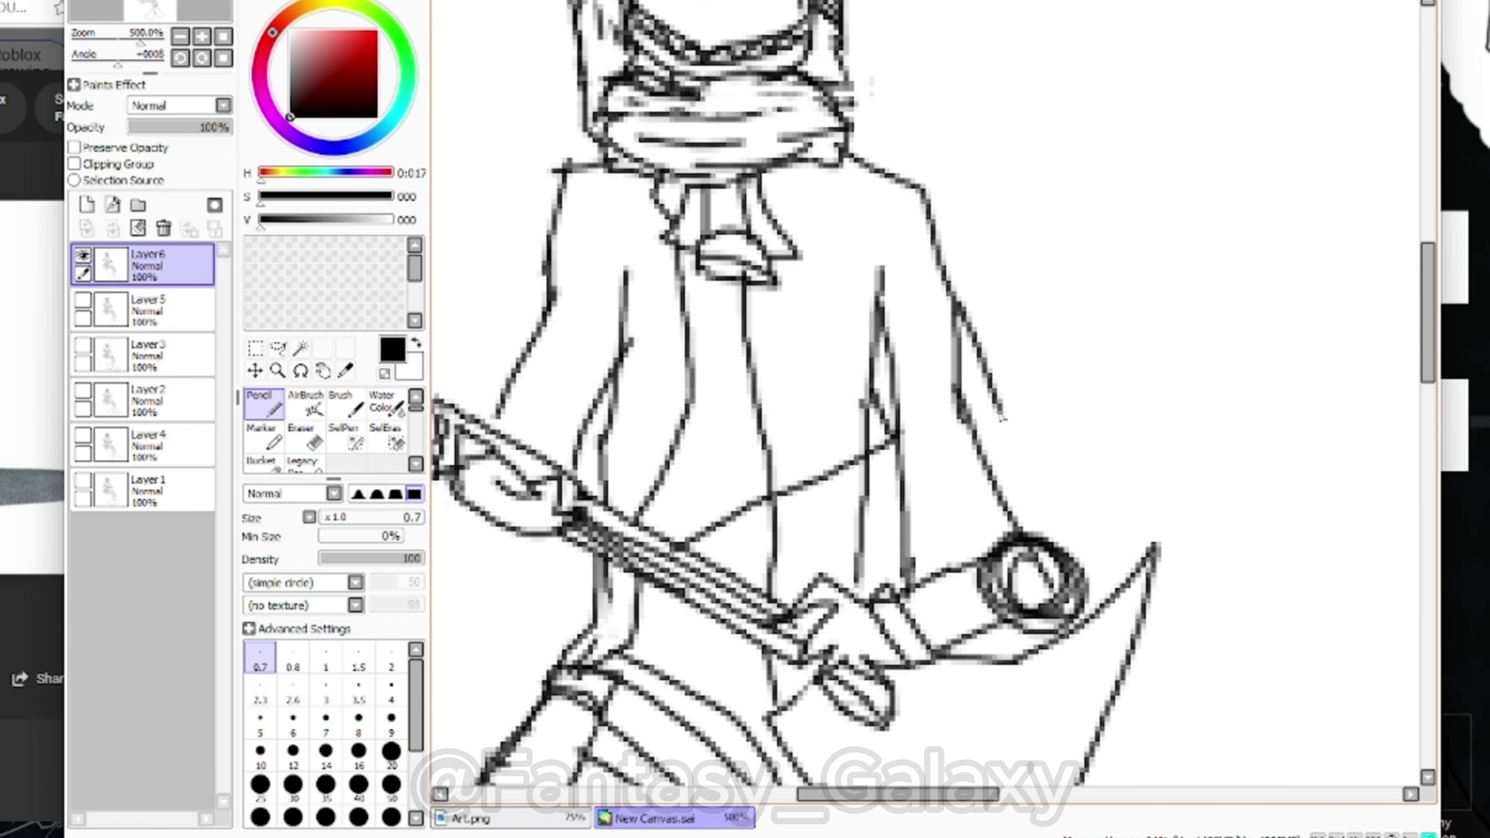
pyautogui.scroll(-2, 874, 458)
pyautogui.scroll(5, 774, 575)
pyautogui.click(305, 437)
pyautogui.click(263, 405)
pyautogui.scroll(-8, 956, 461)
pyautogui.scroll(2, 1109, 578)
# Hide Layer 6 and show Layer 4 to check that version of the whole guitarist
pyautogui.click(83, 255)
pyautogui.click(83, 435)
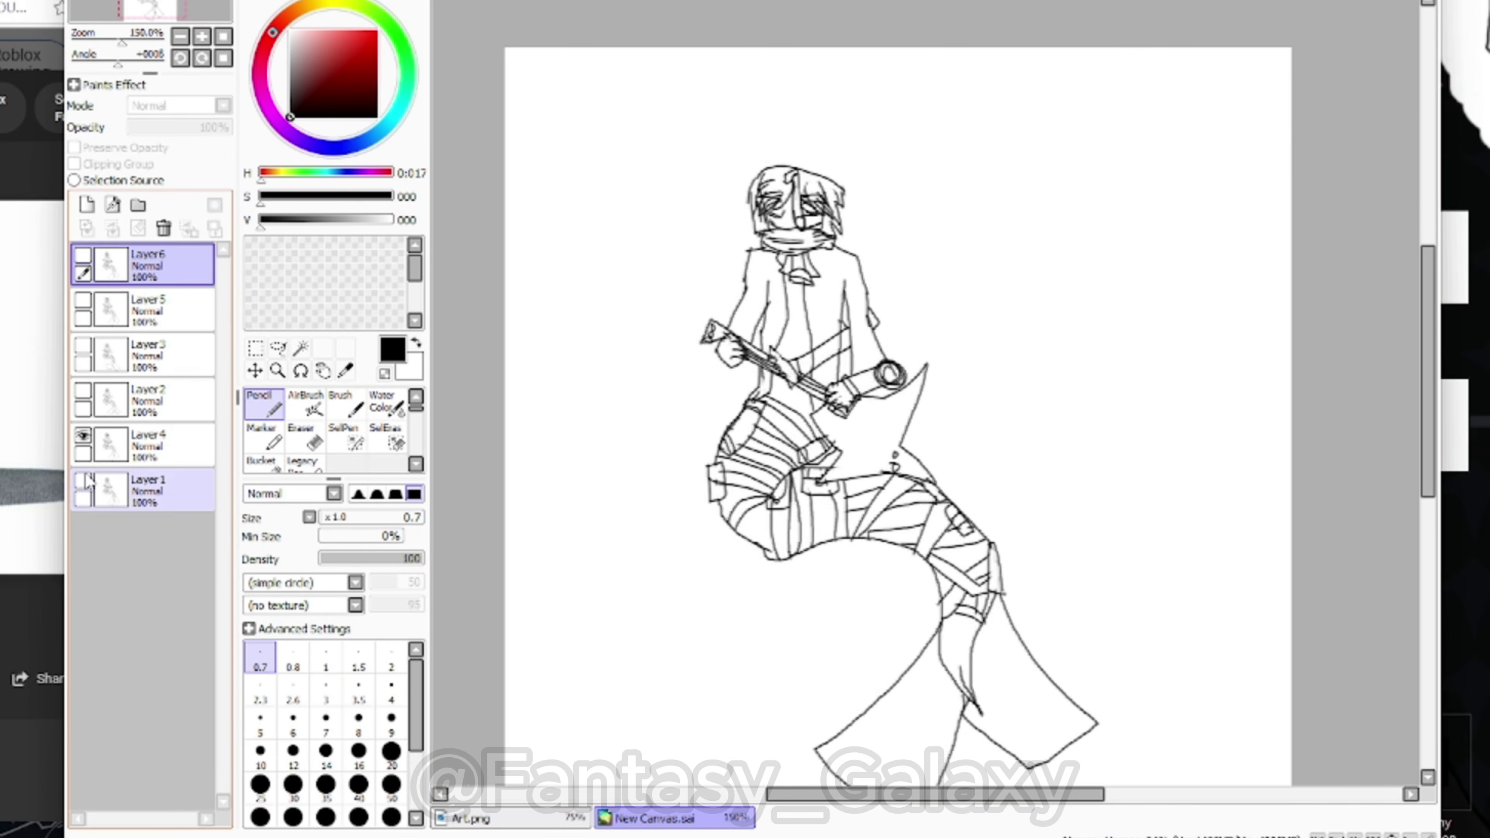
pyautogui.scroll(-4, 898, 411)
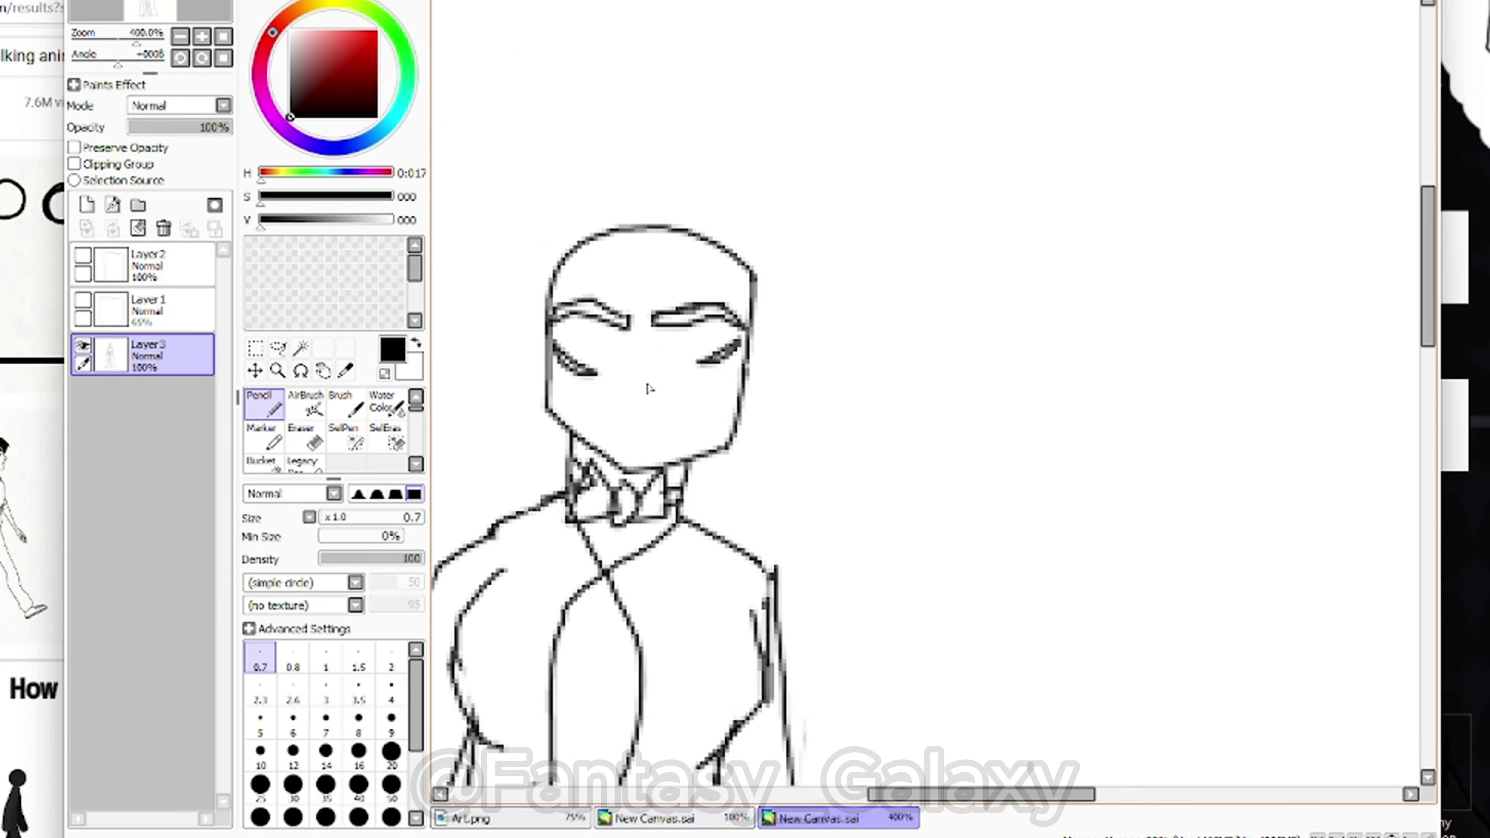
# Draw the nose as two short vertical dashes and a flat mouth line on the standing figure's face
pyautogui.moveTo(648, 452); pyautogui.dragTo(645, 487)
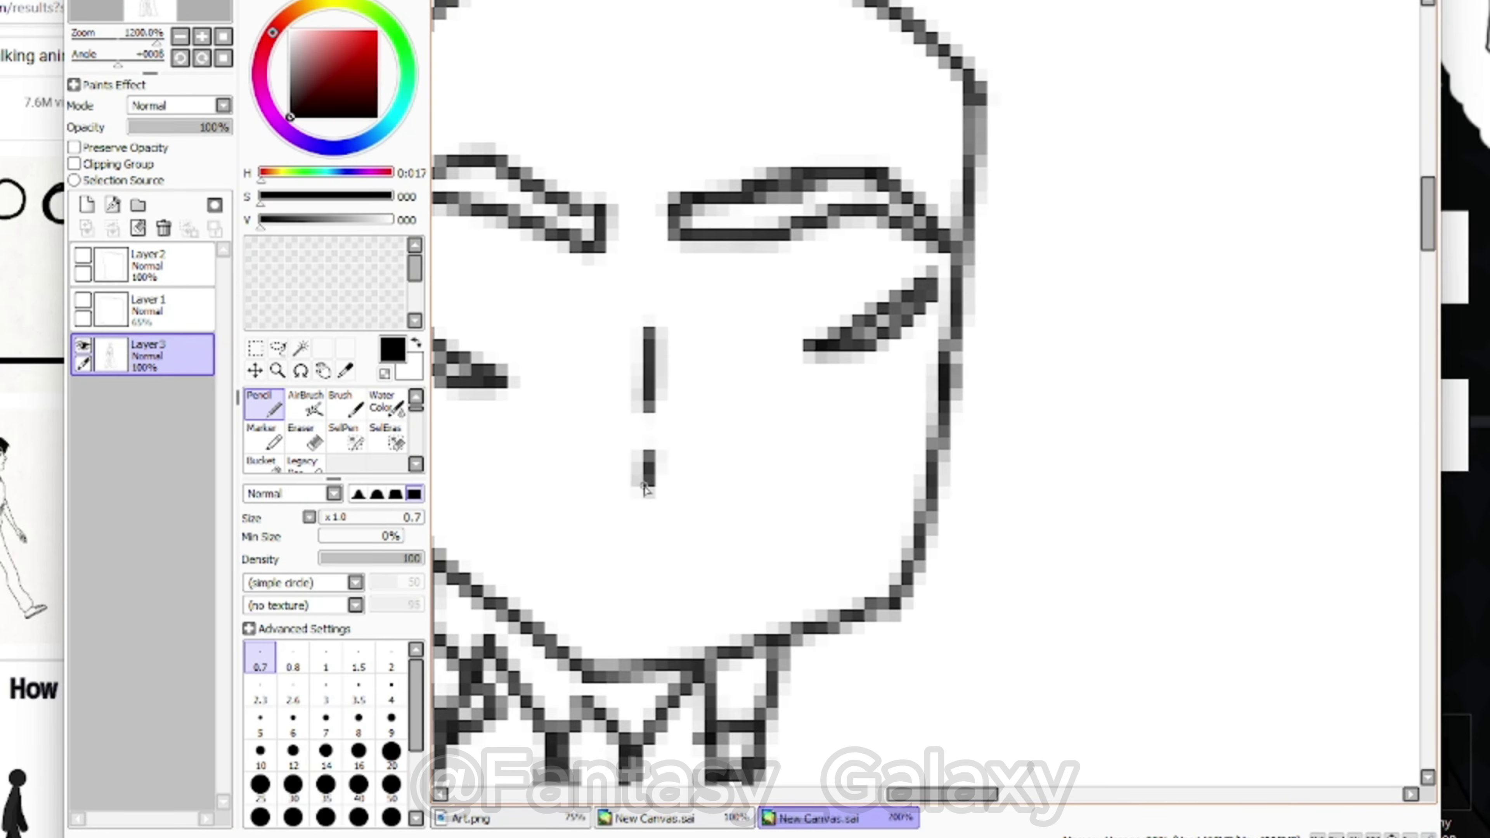
pyautogui.scroll(-5, 646, 487)
pyautogui.scroll(3, 792, 346)
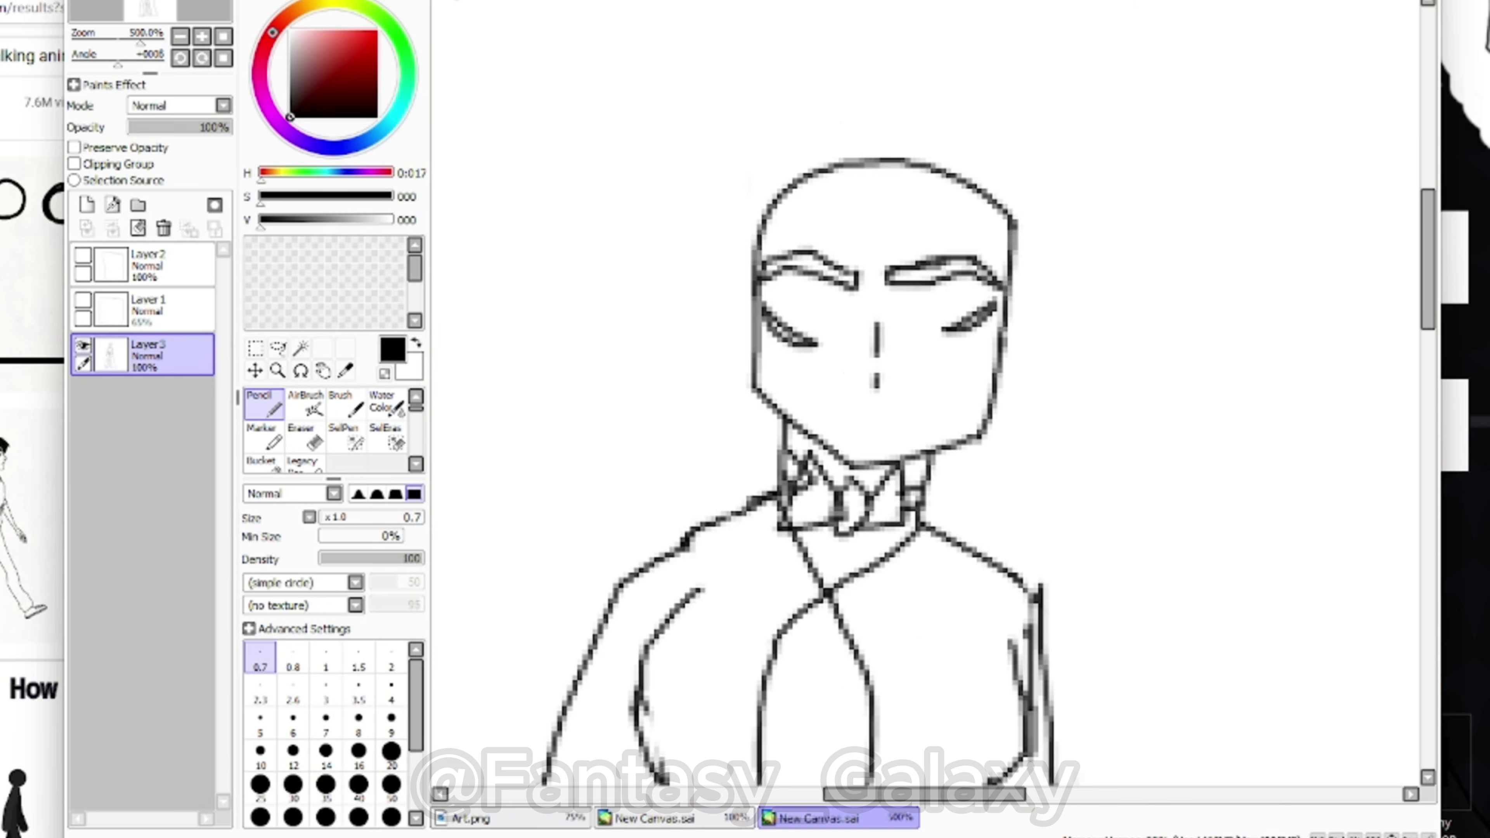
pyautogui.scroll(1, 705, 409)
pyautogui.scroll(1, 938, 376)
pyautogui.scroll(-3, 850, 352)
pyautogui.scroll(4, 841, 317)
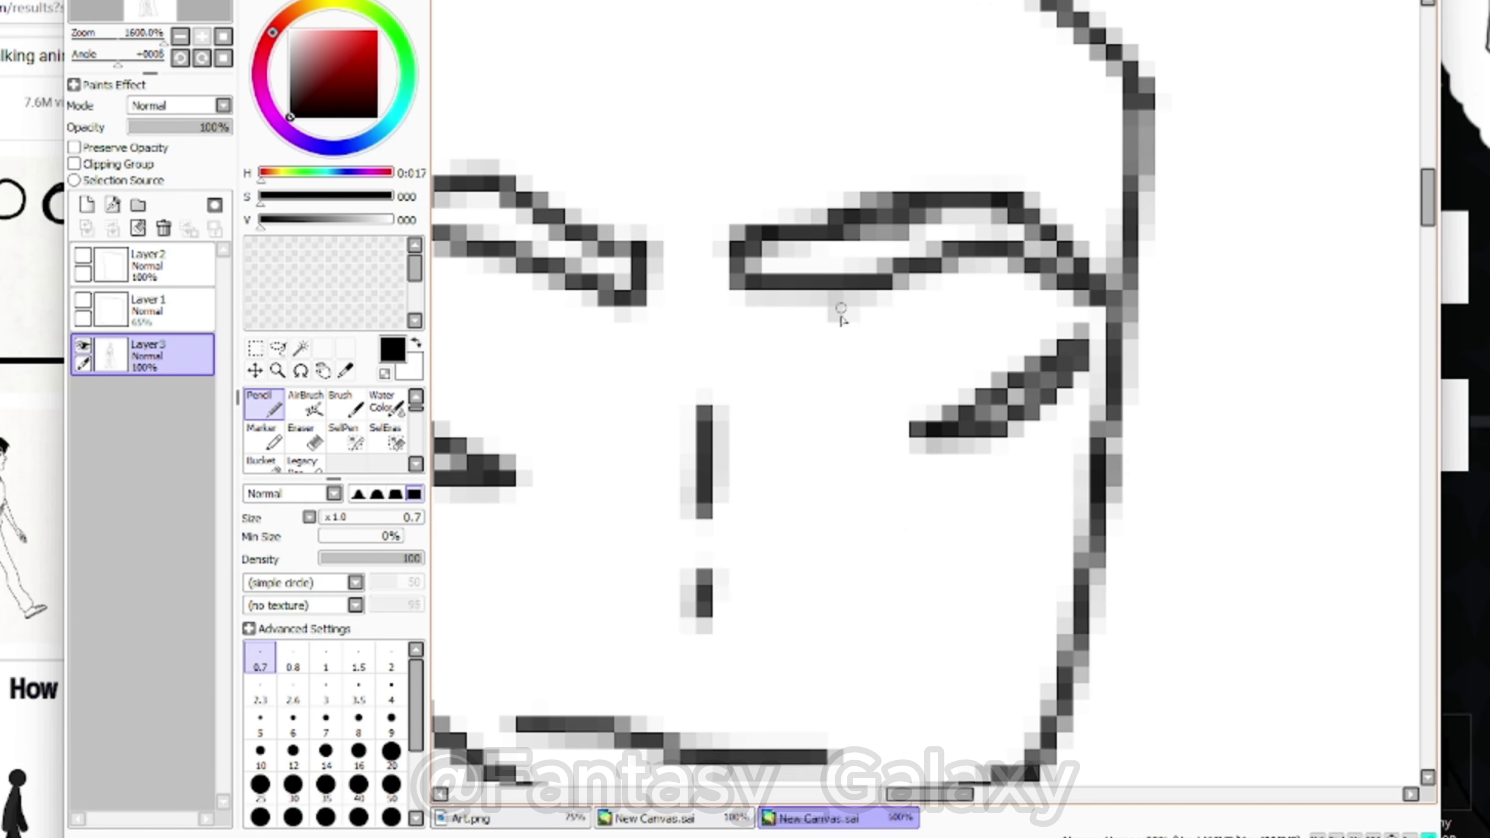
# Draw both irises under the existing lid shapes and add the eyelid lines across both eyes
pyautogui.moveTo(850, 289); pyautogui.dragTo(901, 288)
pyautogui.scroll(-2, 986, 390)
pyautogui.scroll(2, 747, 334)
pyautogui.moveTo(672, 364); pyautogui.dragTo(768, 379)
pyautogui.scroll(-5, 706, 364)
pyautogui.scroll(5, 707, 352)
pyautogui.moveTo(477, 397); pyautogui.dragTo(674, 380)
pyautogui.moveTo(656, 396); pyautogui.dragTo(787, 373)
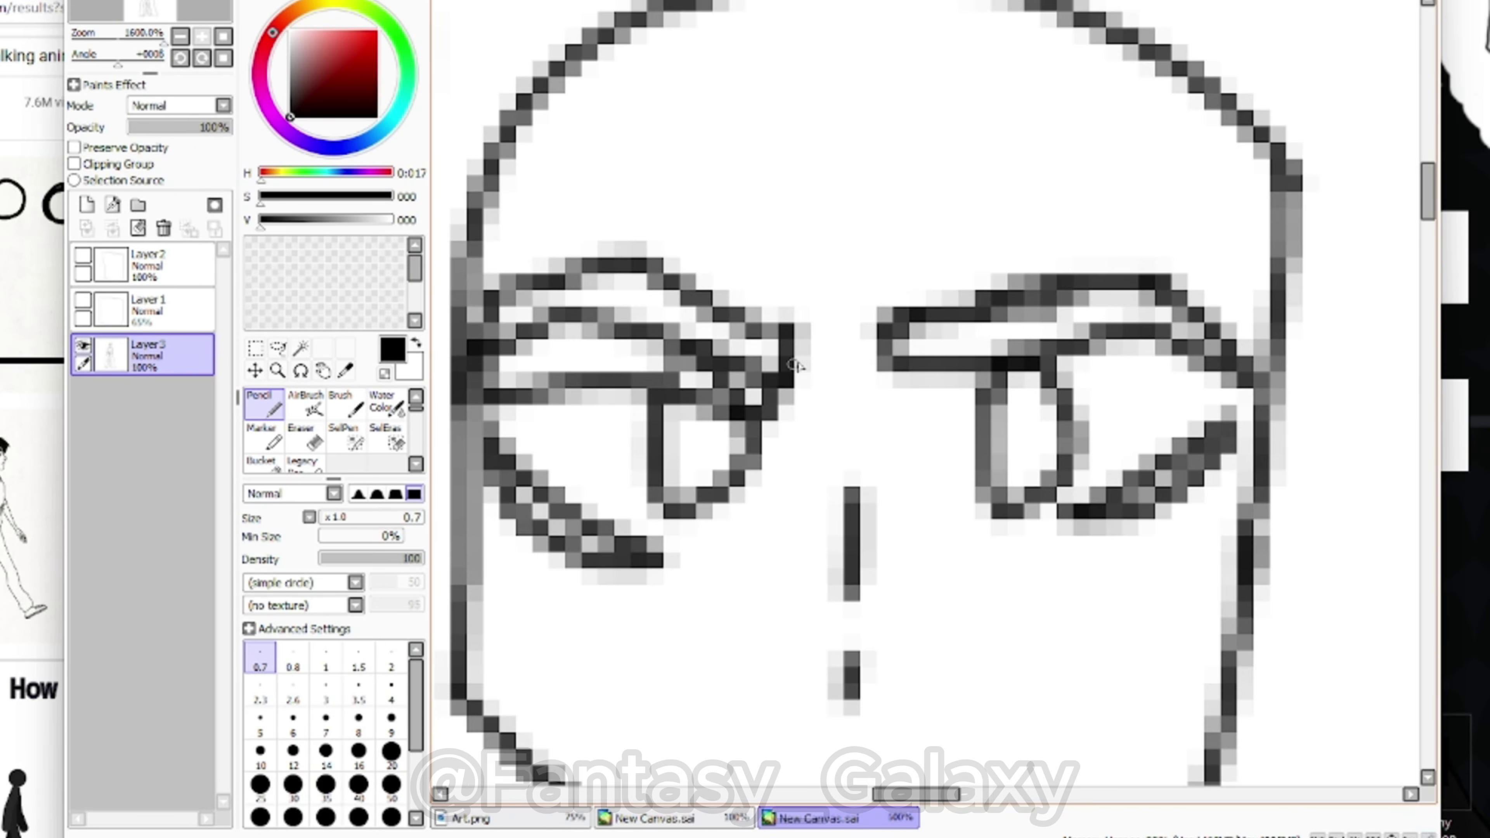
pyautogui.moveTo(883, 432); pyautogui.dragTo(1246, 378)
# Draw new eyebrows on the forehead and parted fringe strands falling down both sides of the face
pyautogui.scroll(-1, 938, 376)
pyautogui.moveTo(622, 190); pyautogui.dragTo(807, 219)
pyautogui.moveTo(854, 241); pyautogui.dragTo(1058, 254)
pyautogui.moveTo(832, 157)
pyautogui.mouseDown()
pyautogui.moveTo(729, 271)
pyautogui.moveTo(624, 582)
pyautogui.mouseUp()
pyautogui.moveTo(820, 199); pyautogui.dragTo(1027, 622)
pyautogui.scroll(-3, 1009, 599)
pyautogui.scroll(3, 869, 399)
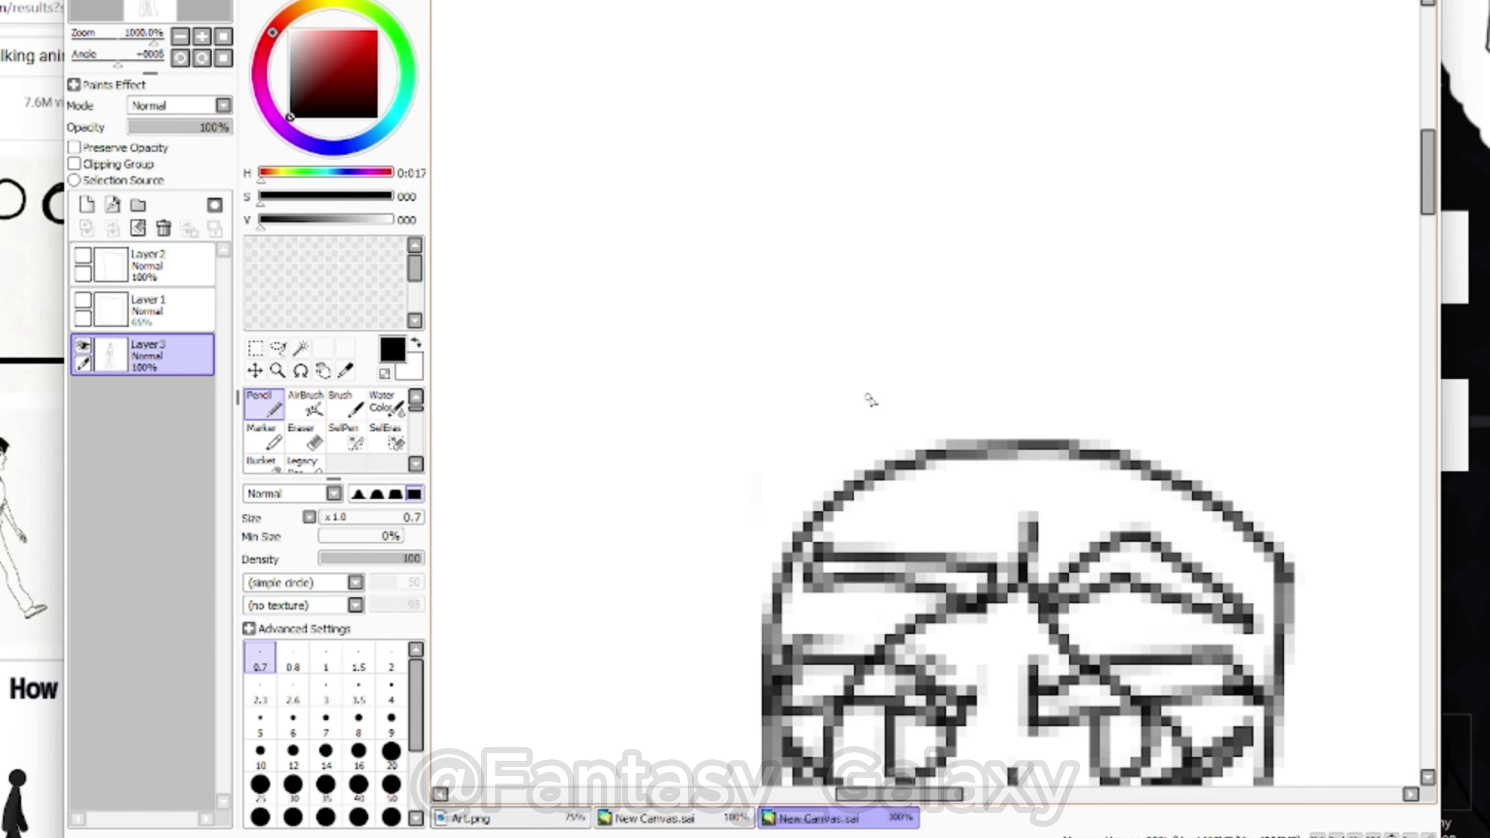
# Draw the two pointed ears rising above the head outline
pyautogui.moveTo(741, 545); pyautogui.dragTo(944, 413)
pyautogui.scroll(-4, 932, 464)
pyautogui.scroll(5, 1042, 476)
pyautogui.moveTo(885, 313); pyautogui.dragTo(1187, 535)
pyautogui.scroll(-5, 1035, 89)
pyautogui.scroll(2, 1044, 134)
# Draw long hair falling past the shoulders on both sides and join the two ears across the head
pyautogui.moveTo(1056, 190)
pyautogui.mouseDown()
pyautogui.moveTo(1071, 612)
pyautogui.moveTo(1049, 717)
pyautogui.mouseUp()
pyautogui.moveTo(683, 188)
pyautogui.mouseDown()
pyautogui.moveTo(657, 320)
pyautogui.moveTo(524, 660)
pyautogui.mouseUp()
pyautogui.scroll(-2, 821, 107)
pyautogui.scroll(5, 848, 100)
pyautogui.moveTo(1072, 155); pyautogui.dragTo(655, 151)
pyautogui.scroll(-3, 657, 152)
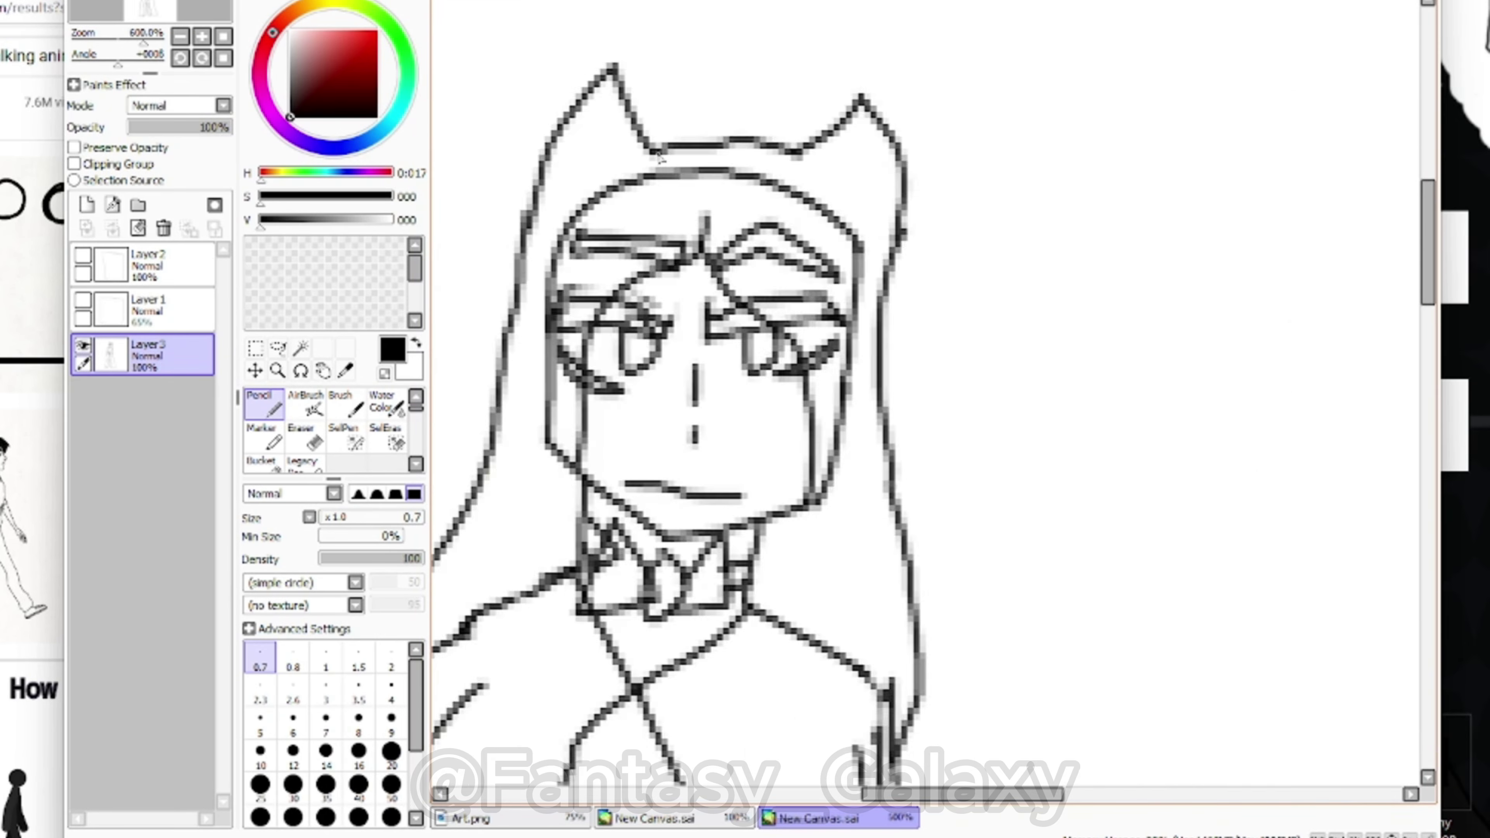
# Erase the skull outline beneath the hair and replace it with two short curved strokes below the ears
pyautogui.scroll(-4, 658, 154)
pyautogui.scroll(5, 649, 164)
pyautogui.press('e')
pyautogui.moveTo(590, 188)
pyautogui.mouseDown()
pyautogui.moveTo(871, 159)
pyautogui.moveTo(951, 326)
pyautogui.mouseUp()
pyautogui.moveTo(941, 217); pyautogui.dragTo(891, 176)
pyautogui.press('n')
pyautogui.moveTo(667, 139); pyautogui.dragTo(611, 167)
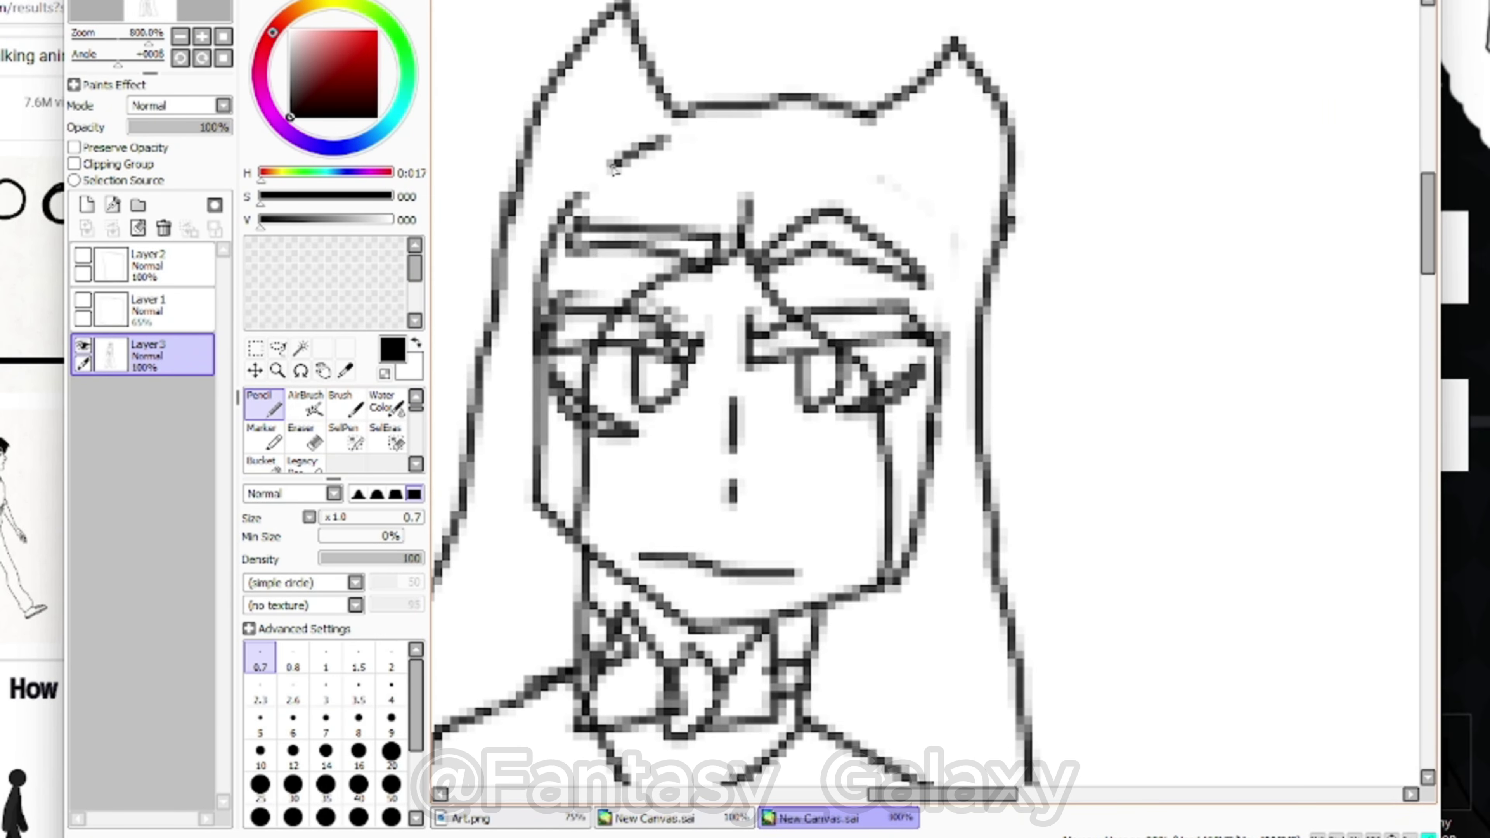
pyautogui.moveTo(854, 156); pyautogui.dragTo(935, 213)
# Erase the upper sides of the face outline where the hair covers them
pyautogui.click(305, 435)
pyautogui.moveTo(582, 198)
pyautogui.mouseDown()
pyautogui.moveTo(552, 255)
pyautogui.moveTo(535, 435)
pyautogui.mouseUp()
pyautogui.moveTo(941, 329); pyautogui.dragTo(934, 466)
pyautogui.scroll(-5, 947, 294)
pyautogui.scroll(2, 858, 309)
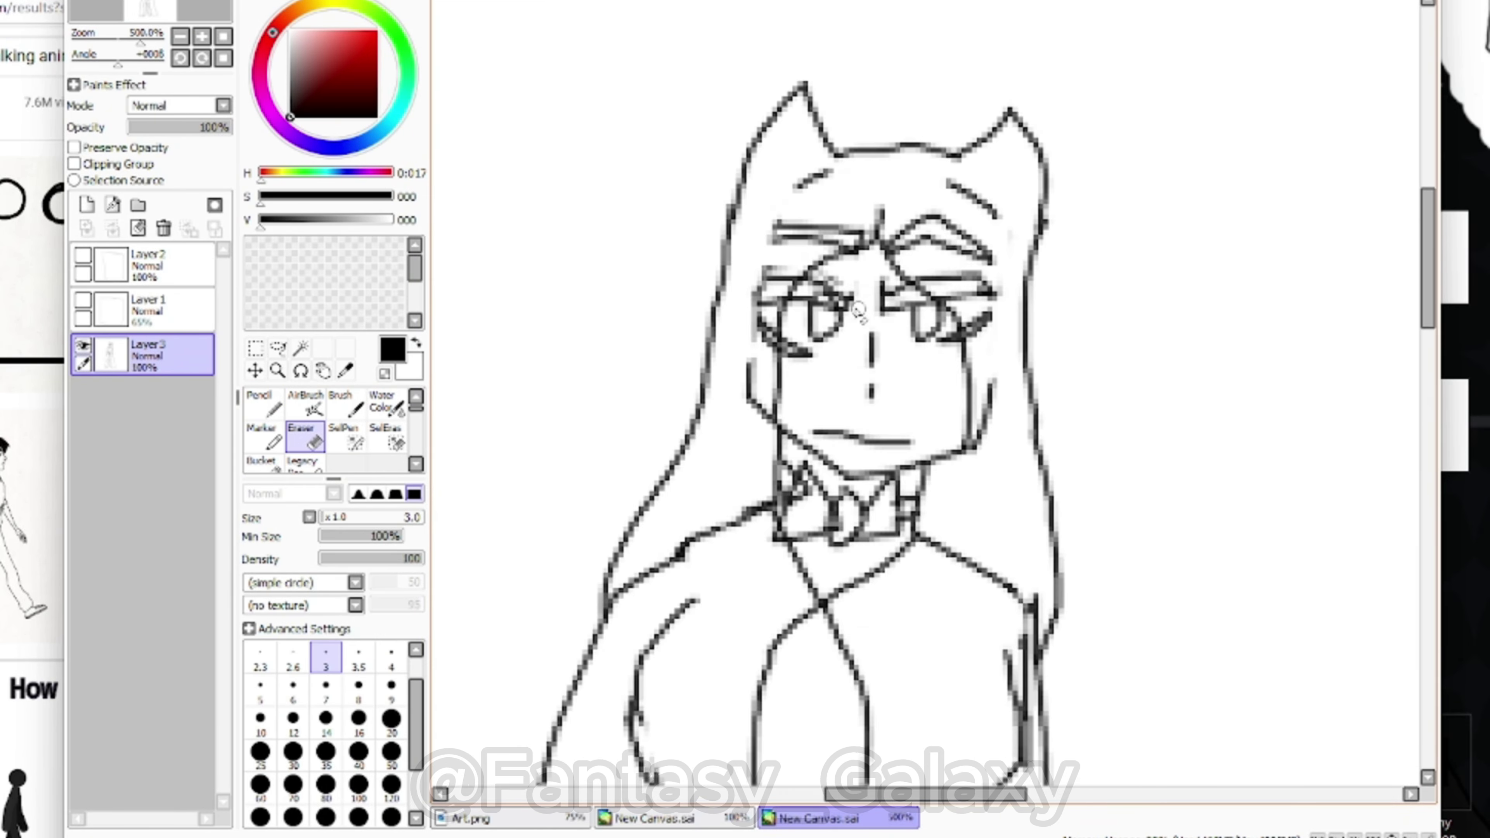
pyautogui.scroll(2, 858, 309)
# Show Layer 2, make it active and draw the lower part of the door outline's left edge
pyautogui.press('n')
pyautogui.scroll(-8, 825, 169)
pyautogui.click(83, 255)
pyautogui.click(148, 265)
pyautogui.scroll(1, 747, 293)
pyautogui.moveTo(681, 533)
pyautogui.mouseDown()
pyautogui.moveTo(588, 699)
pyautogui.moveTo(660, 715)
pyautogui.mouseUp()
pyautogui.scroll(-3, 639, 678)
pyautogui.click(86, 302)
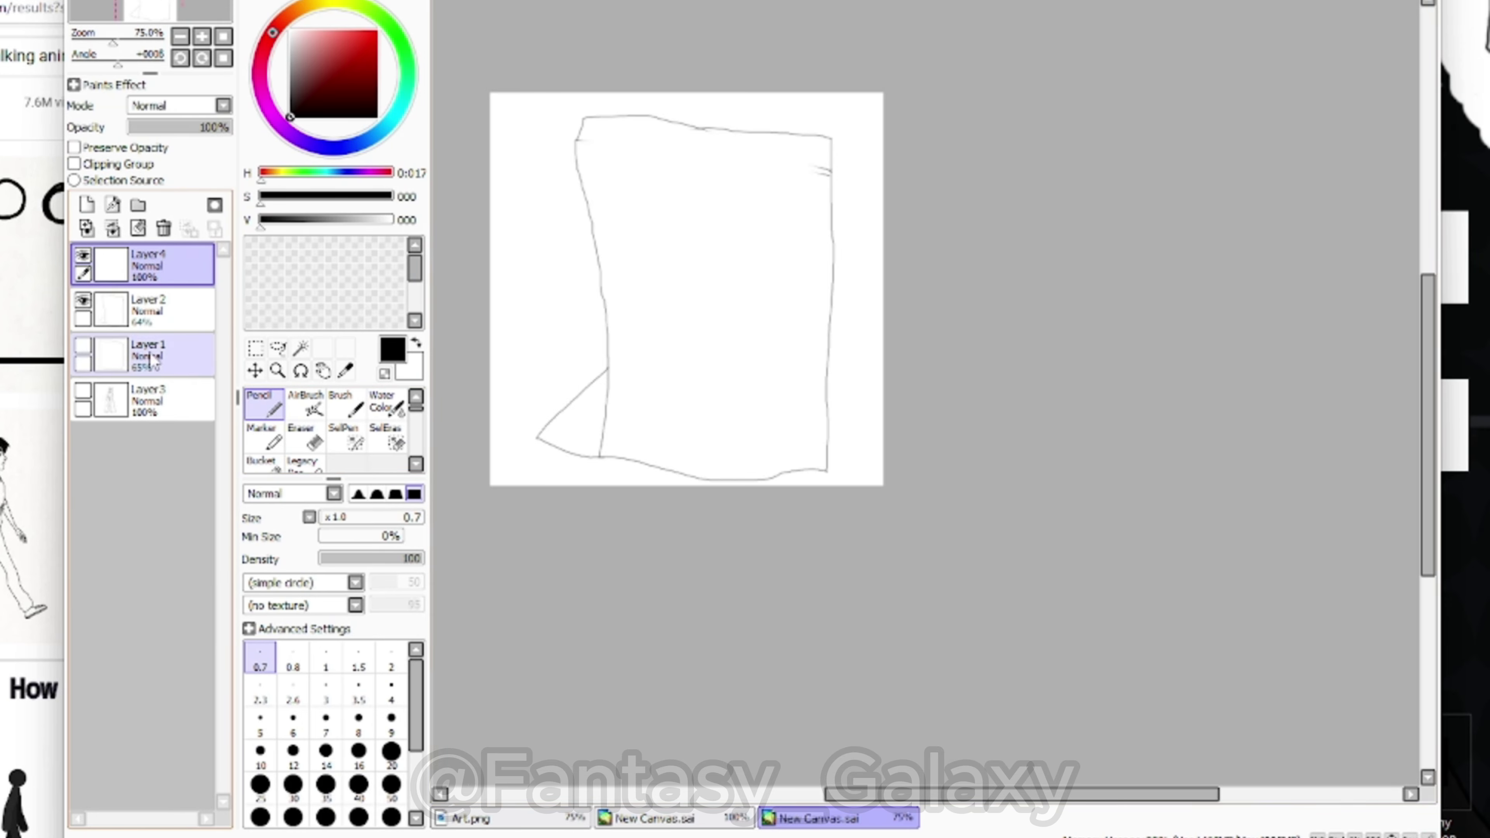
# Draw a shifted door outline on Layer 4 over the Layer 2 guide, checking its placement against the figure
pyautogui.click(83, 390)
pyautogui.scroll(1, 721, 124)
pyautogui.moveTo(852, 166); pyautogui.dragTo(670, 103)
pyautogui.moveTo(670, 104); pyautogui.dragTo(714, 582)
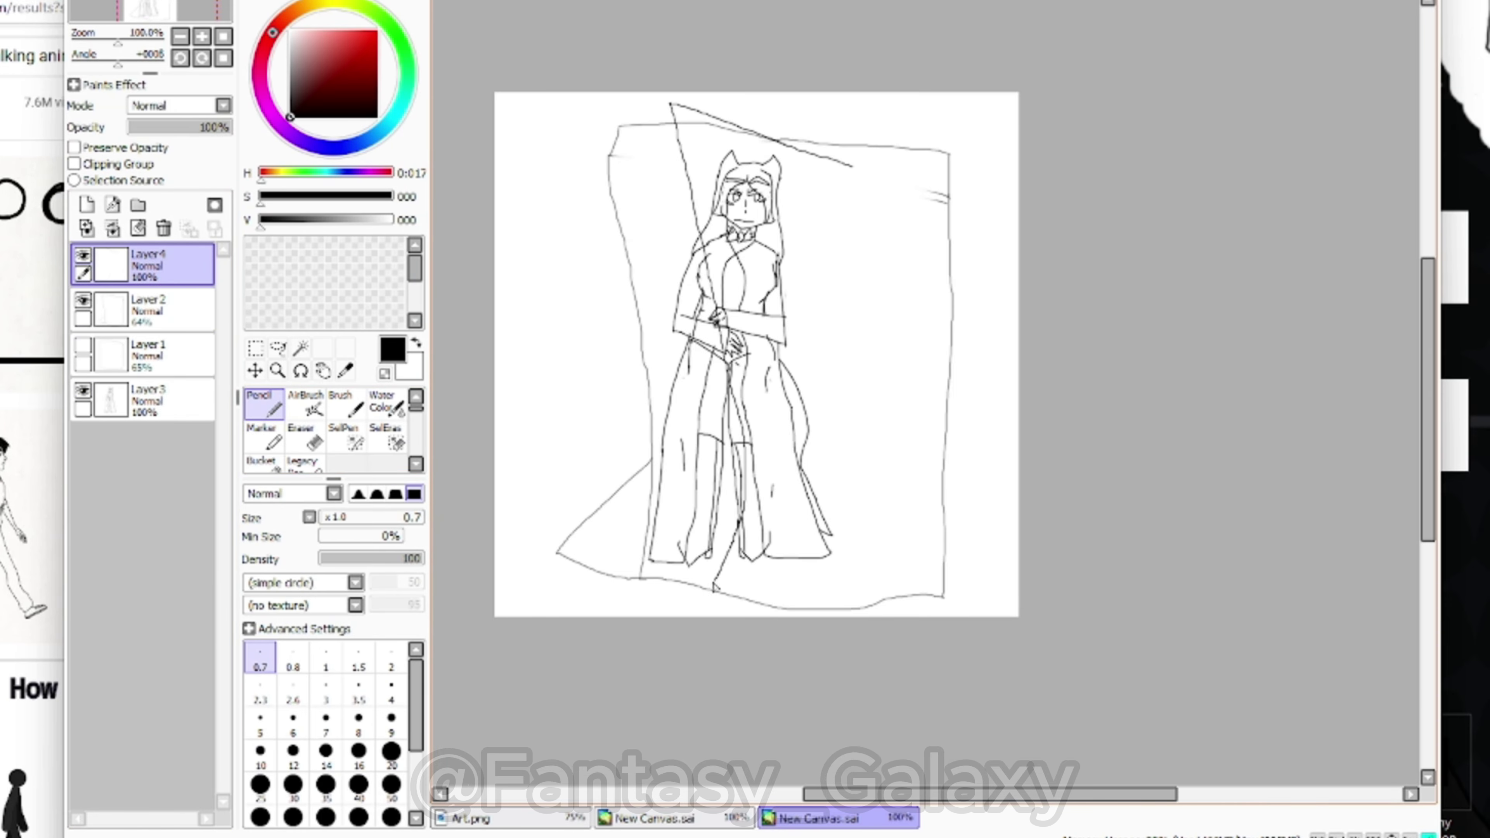
pyautogui.click(83, 390)
pyautogui.moveTo(880, 143); pyautogui.dragTo(698, 116)
# Erase the faulty stretch of the door's top edge on Layer 4 and redraw it to the upper-left corner
pyautogui.press('e')
pyautogui.scroll(1, 801, 234)
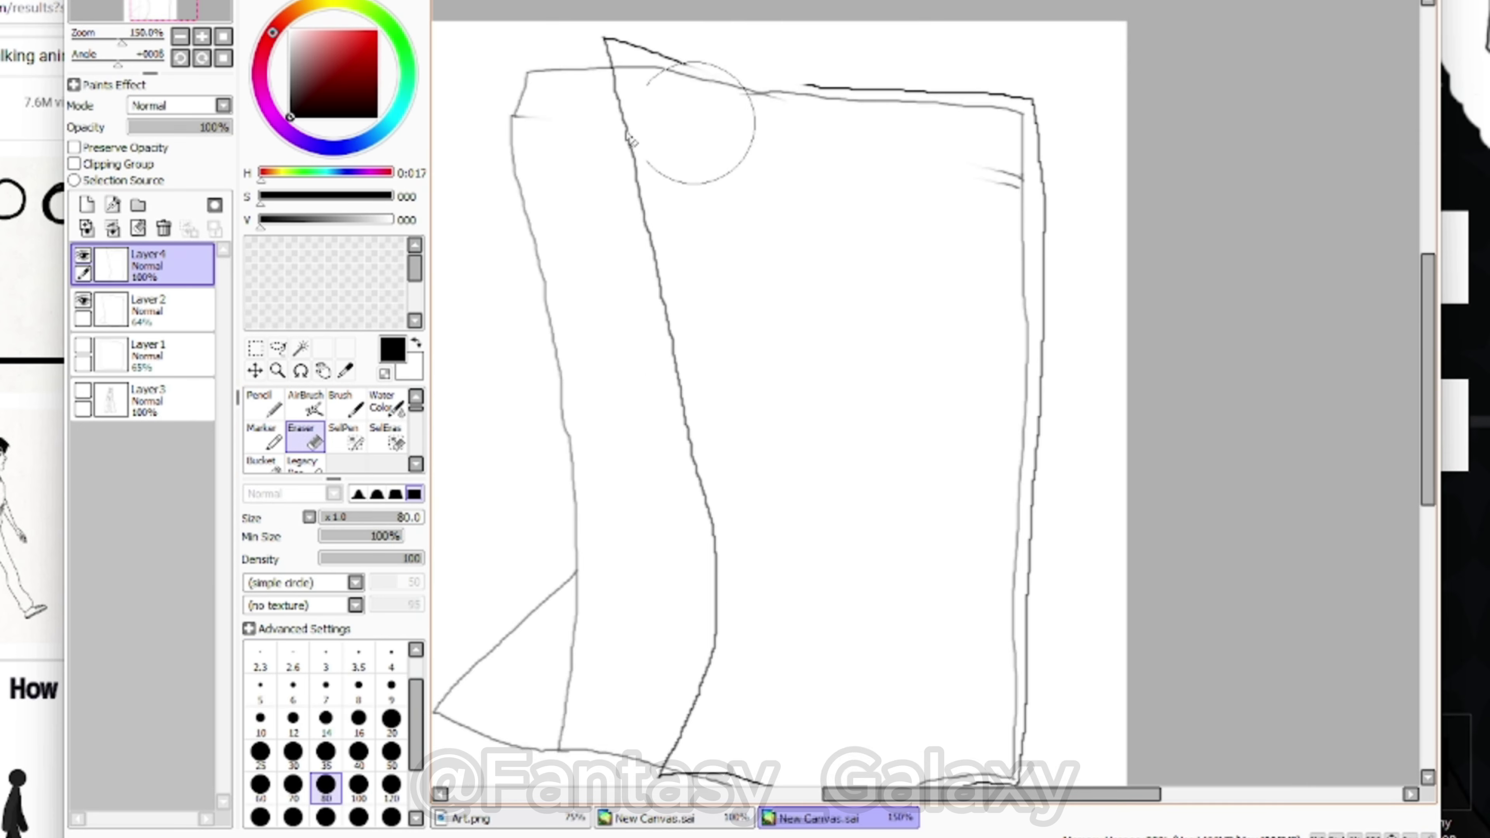
pyautogui.press('n')
pyautogui.moveTo(815, 87); pyautogui.dragTo(674, 58)
pyautogui.scroll(2, 835, 70)
pyautogui.moveTo(932, 90); pyautogui.dragTo(411, 488)
pyautogui.scroll(-6, 453, 476)
pyautogui.scroll(6, 619, 481)
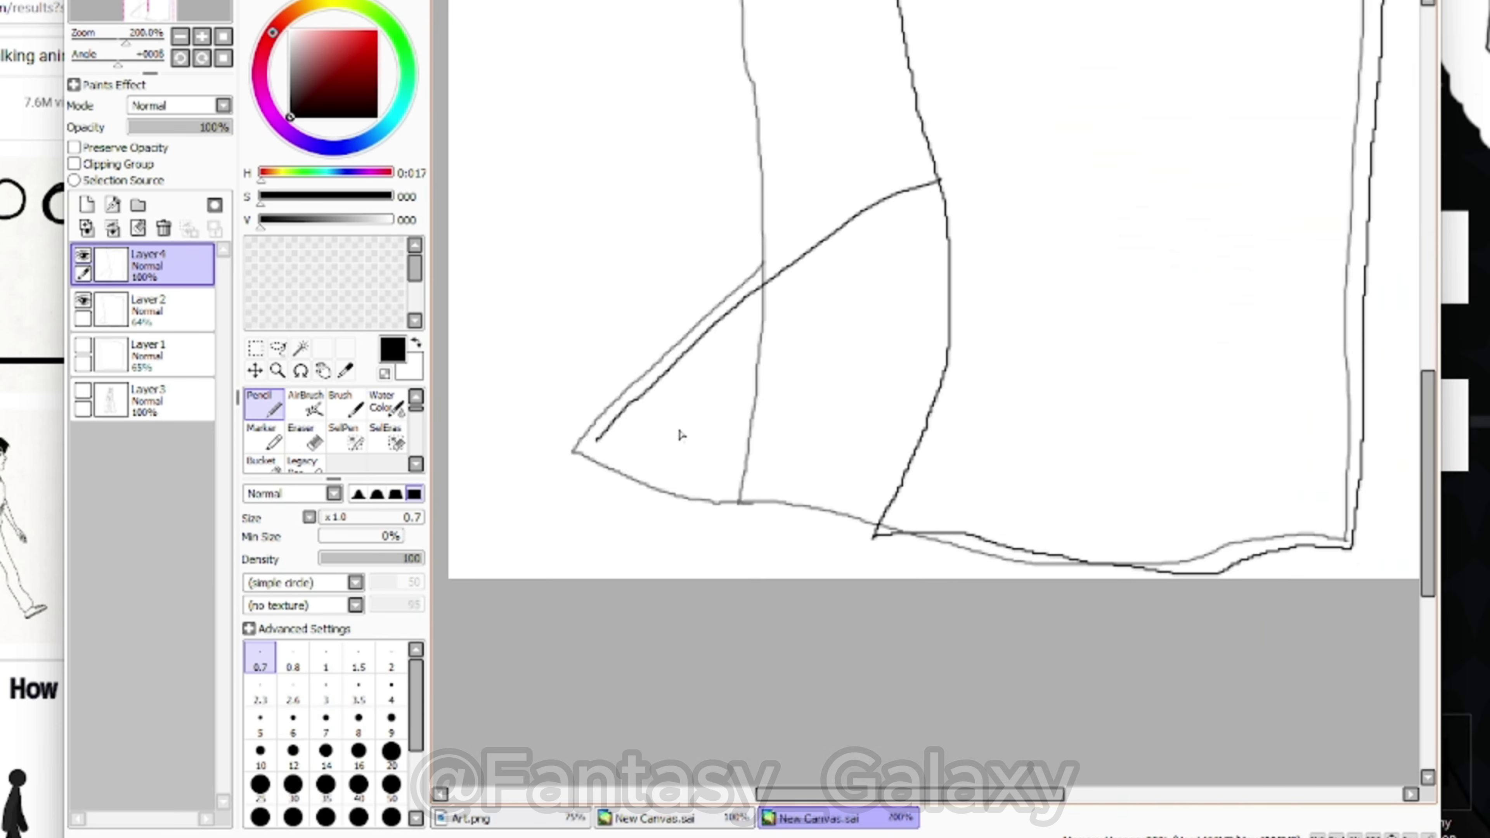
pyautogui.hotkey('ctrl', 'z')
# Draw the triangular floor wedge on Layer 4, from the door's edge out to a point and back to its lower corner
pyautogui.moveTo(939, 158); pyautogui.dragTo(574, 452)
pyautogui.moveTo(574, 452); pyautogui.dragTo(874, 535)
pyautogui.scroll(-2, 637, 529)
# Hide Layer 2, show the figure on Layer 3, add a new layer and reduce Layer 4's opacity
pyautogui.click(83, 300)
pyautogui.click(82, 390)
pyautogui.scroll(-2, 740, 304)
pyautogui.scroll(1, 762, 273)
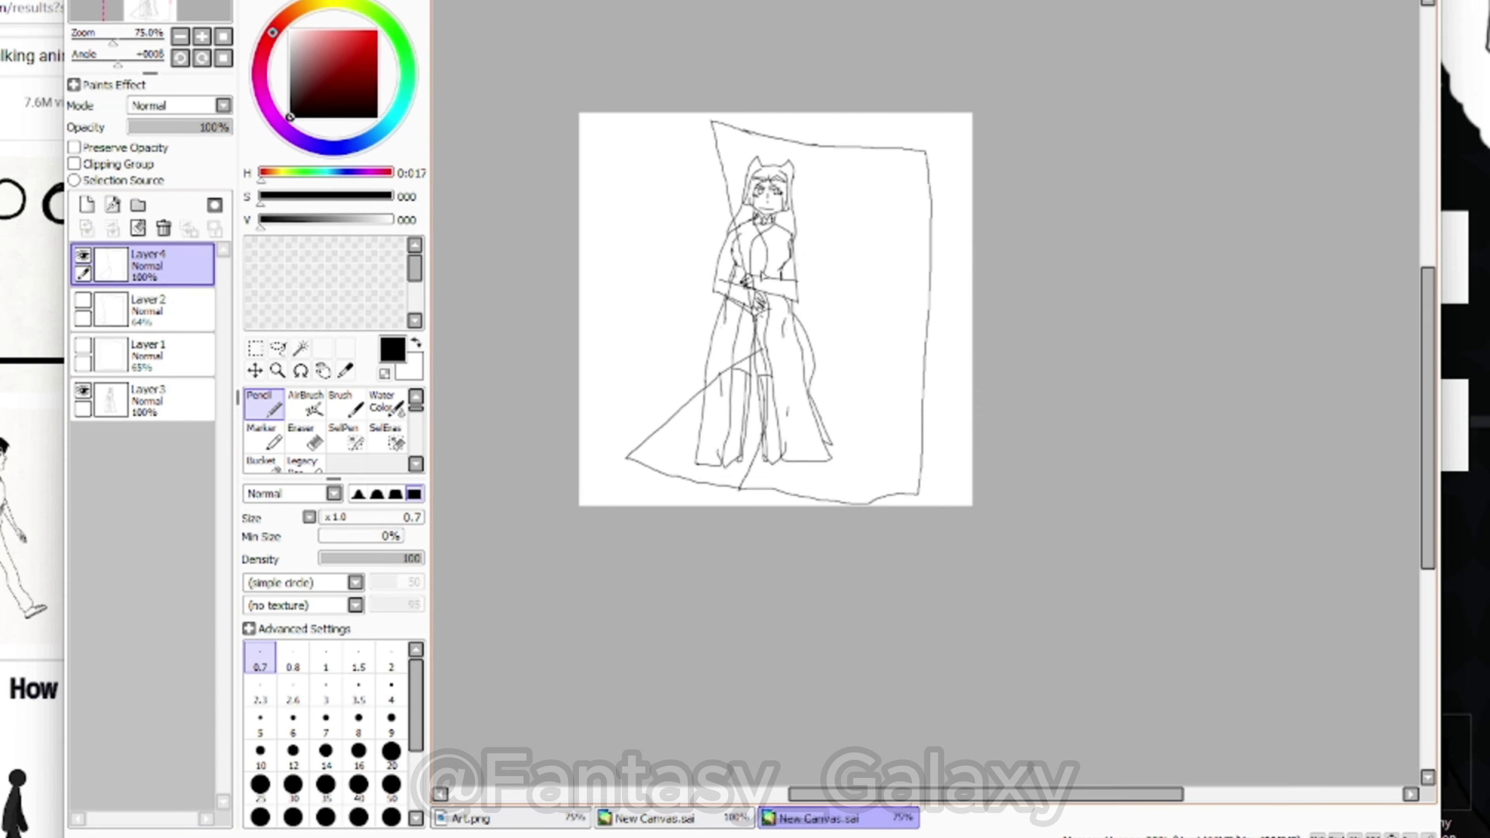
pyautogui.click(94, 211)
pyautogui.scroll(2, 821, 302)
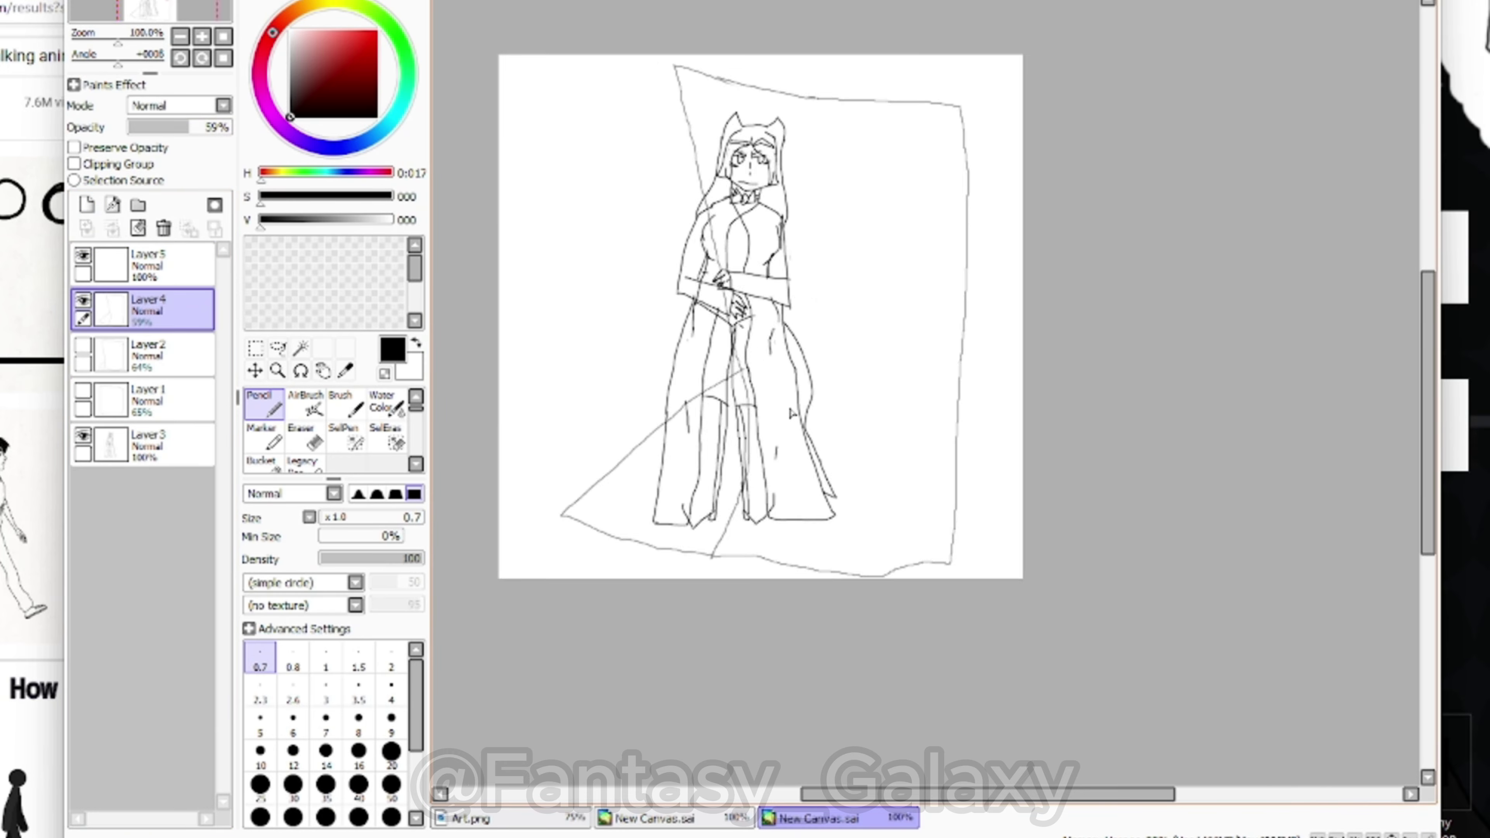
# Draw the narrower, further-turned door outline on Layer 5, with a curved near edge and a straight far edge
pyautogui.scroll(-2, 723, 41)
pyautogui.scroll(1, 723, 41)
pyautogui.moveTo(718, 61); pyautogui.dragTo(786, 259)
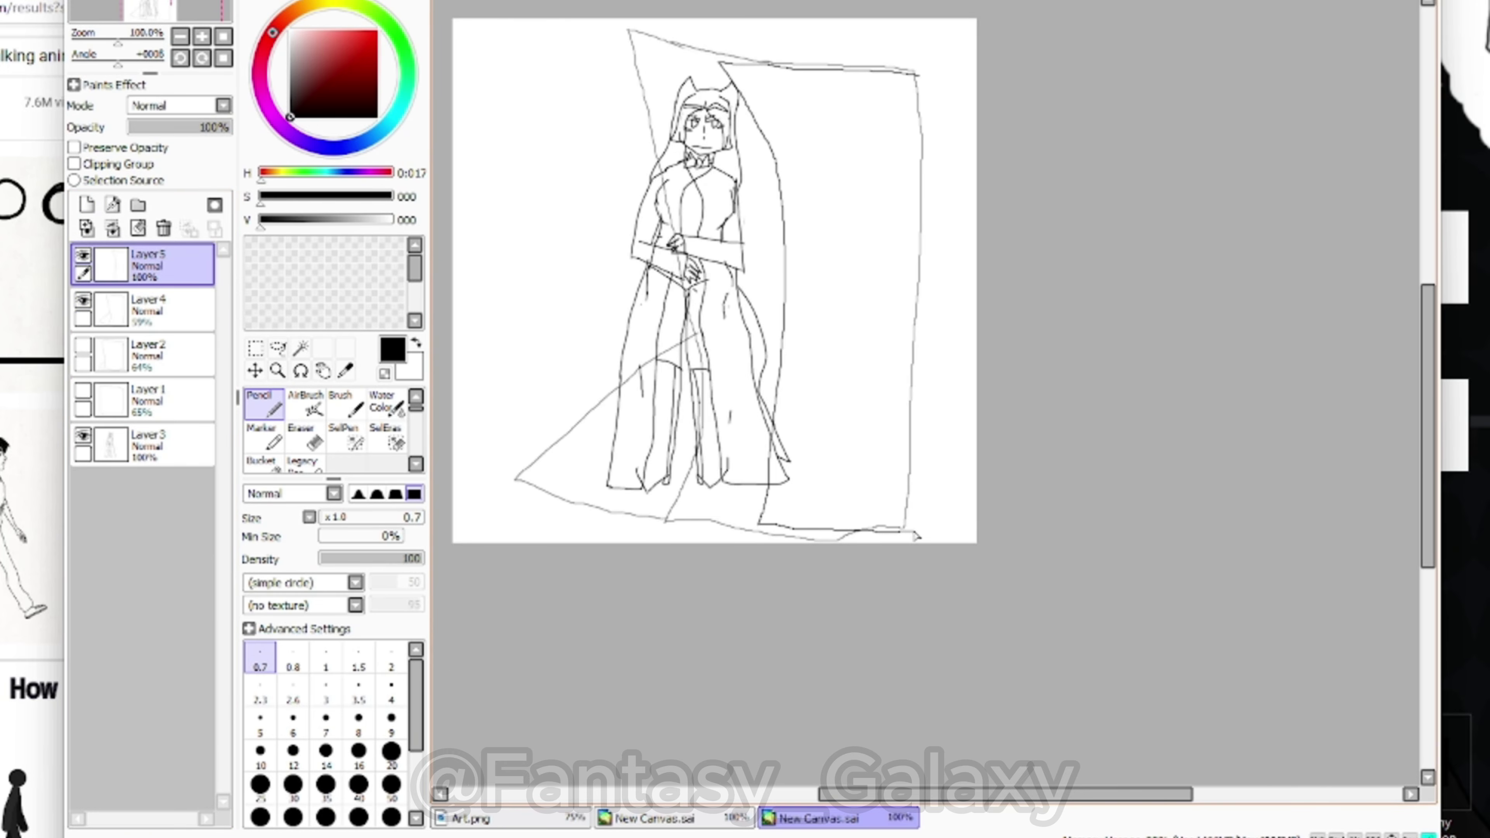
pyautogui.moveTo(914, 532); pyautogui.dragTo(921, 75)
pyautogui.scroll(1, 587, 445)
# Set Layer 5's opacity to 64%, add a new layer above it and toggle Layer 5's visibility
pyautogui.click(195, 127)
pyautogui.click(87, 205)
pyautogui.click(82, 300)
# Undo the last stroke and draw the doorway's long left edge down to the floor corner on Layer 6
pyautogui.scroll(1, 572, 662)
pyautogui.hotkey('ctrl', 'z')
pyautogui.moveTo(562, 182); pyautogui.dragTo(576, 646)
pyautogui.scroll(-3, 585, 642)
pyautogui.scroll(3, 587, 651)
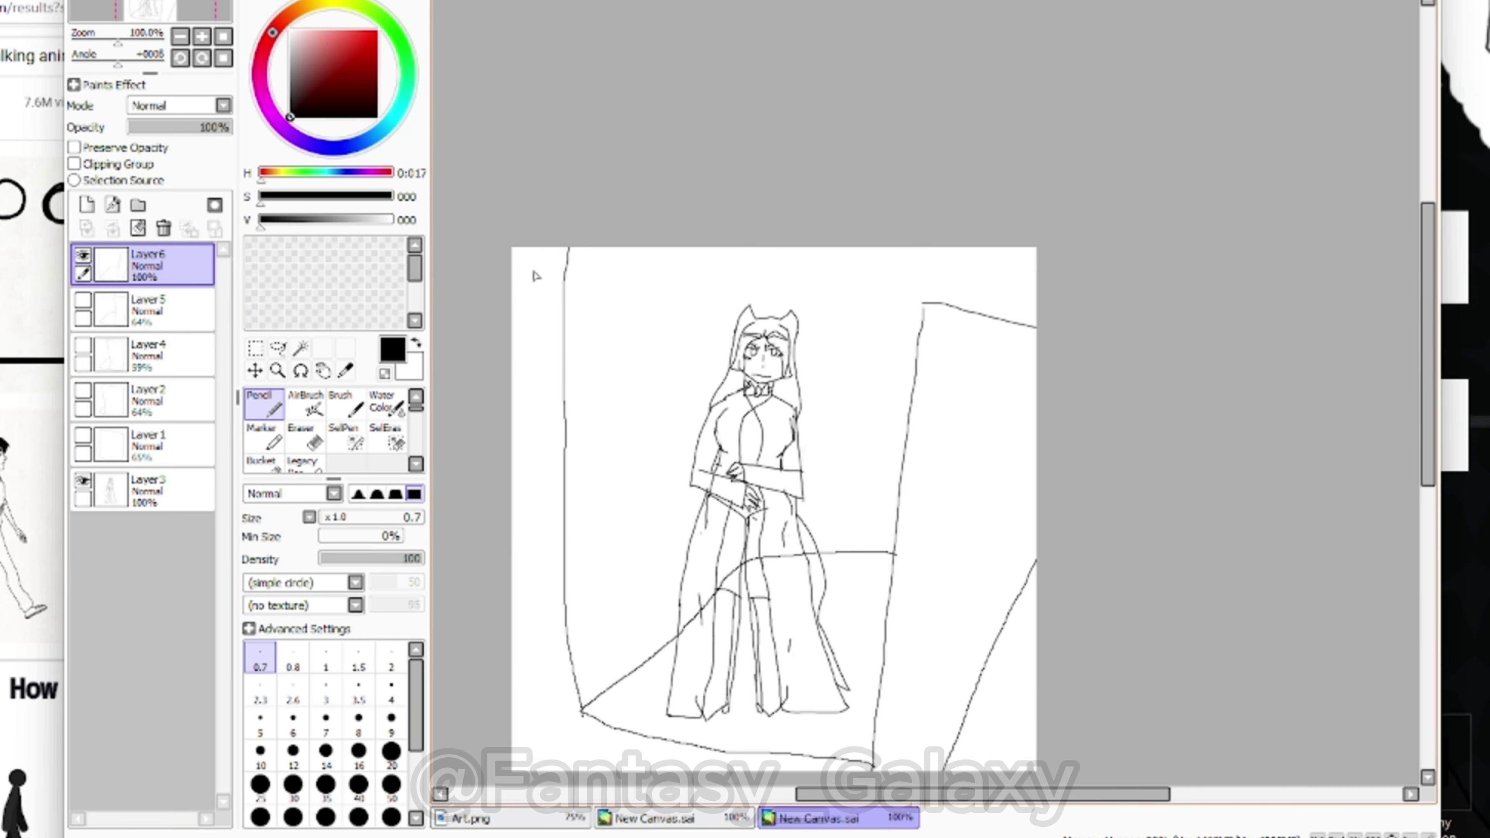
# Show Layer 5 in place of Layer 6, make it active and add the doorway's left edge to it
pyautogui.click(83, 255)
pyautogui.click(171, 311)
pyautogui.click(83, 300)
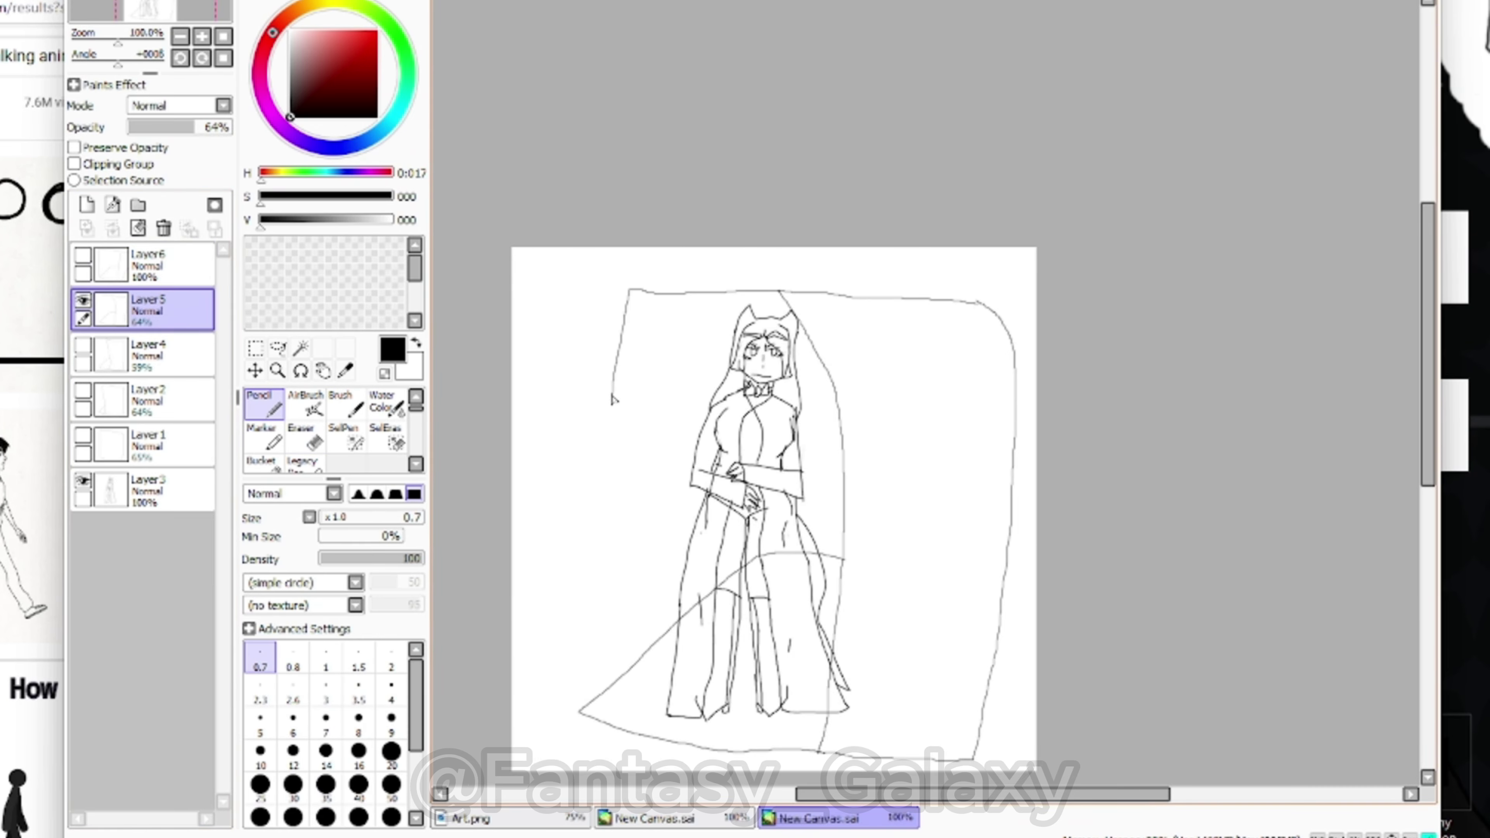
pyautogui.click(83, 300)
# Show Layer 4, make it active and draw the doorway's left side from the top corner to the floor wedge's tip
pyautogui.click(83, 345)
pyautogui.click(164, 356)
pyautogui.moveTo(692, 261)
pyautogui.mouseDown()
pyautogui.moveTo(591, 431)
pyautogui.moveTo(577, 711)
pyautogui.mouseUp()
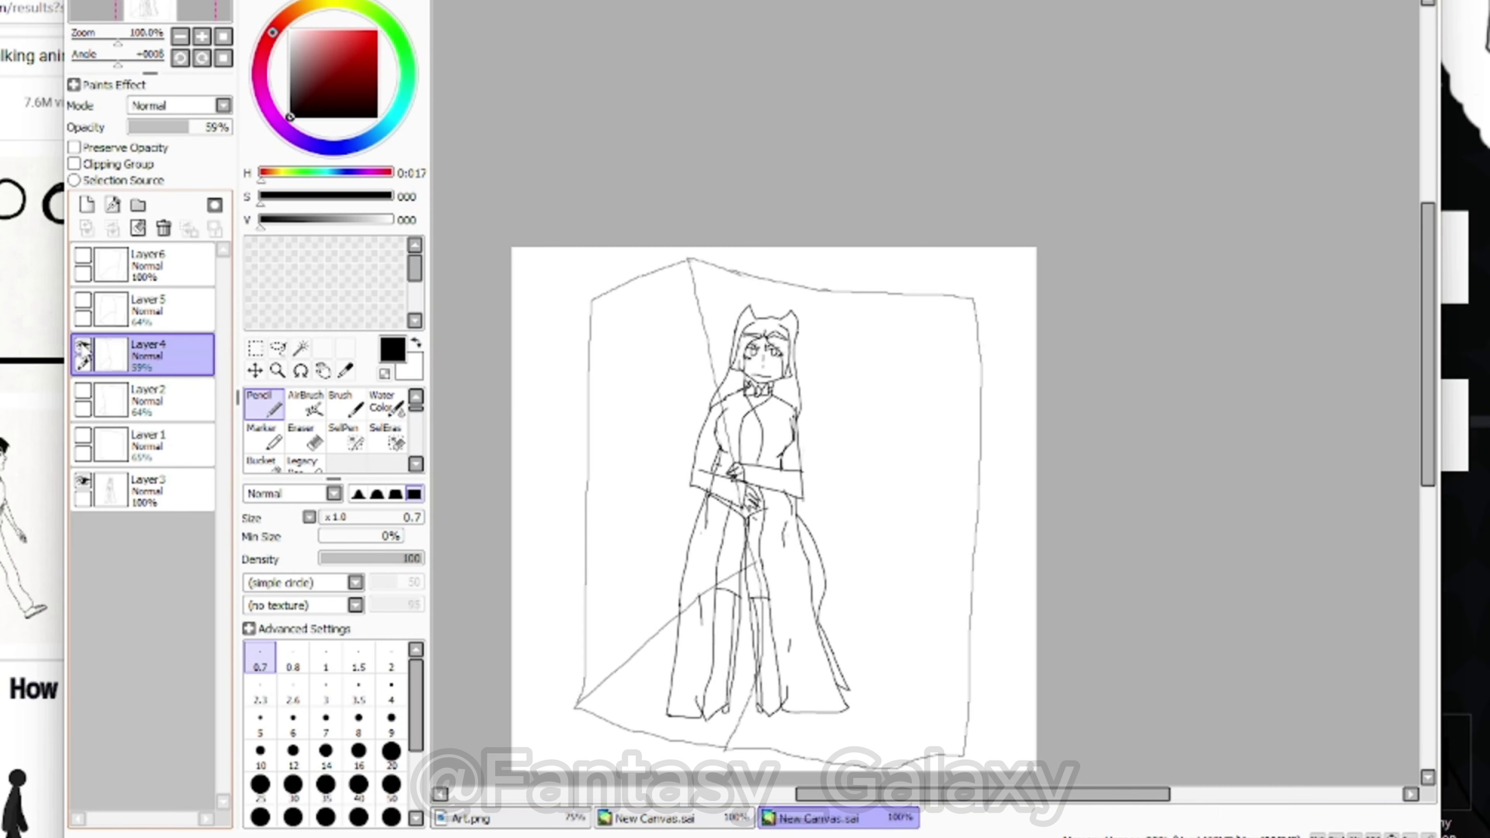
pyautogui.click(83, 344)
# Show Layer 2, make it active and draw the doorway's left side down to the floor wedge's tip
pyautogui.click(83, 390)
pyautogui.click(165, 401)
pyautogui.moveTo(638, 280); pyautogui.dragTo(581, 701)
pyautogui.click(83, 390)
# Step through the visibility of Layers 2, 4, 5 and 6 to compare the door positions in sequence
pyautogui.click(83, 390)
pyautogui.click(82, 345)
pyautogui.click(83, 390)
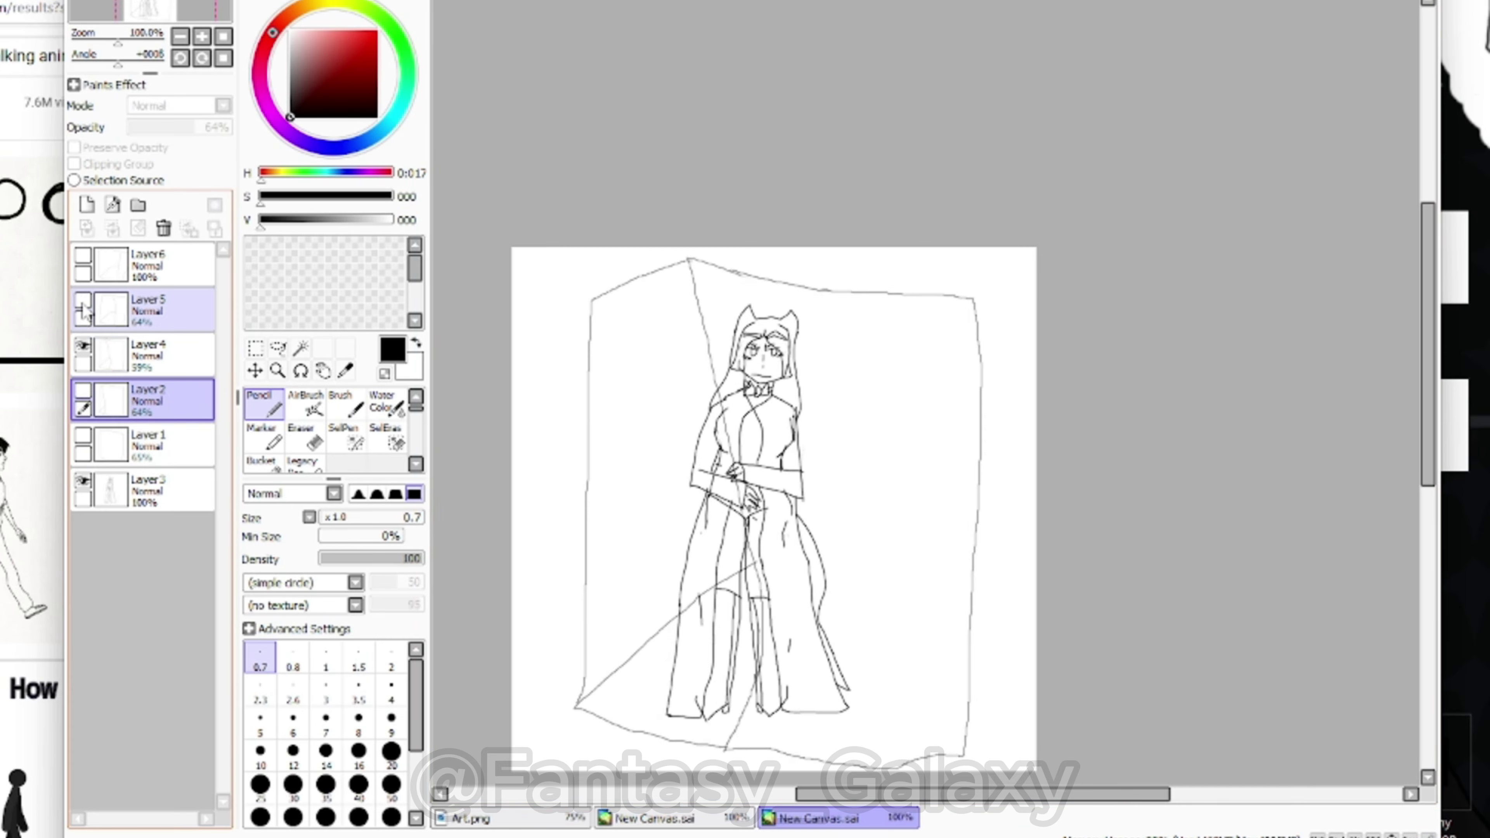
pyautogui.click(83, 300)
pyautogui.click(82, 345)
pyautogui.click(83, 255)
# Make Layer 6 active and draw a round scribbled doorknob near the open door's outer edge
pyautogui.scroll(-1, 871, 478)
pyautogui.click(164, 266)
pyautogui.scroll(5, 927, 583)
pyautogui.moveTo(1082, 554)
pyautogui.mouseDown()
pyautogui.moveTo(1116, 560)
pyautogui.moveTo(1021, 546)
pyautogui.mouseUp()
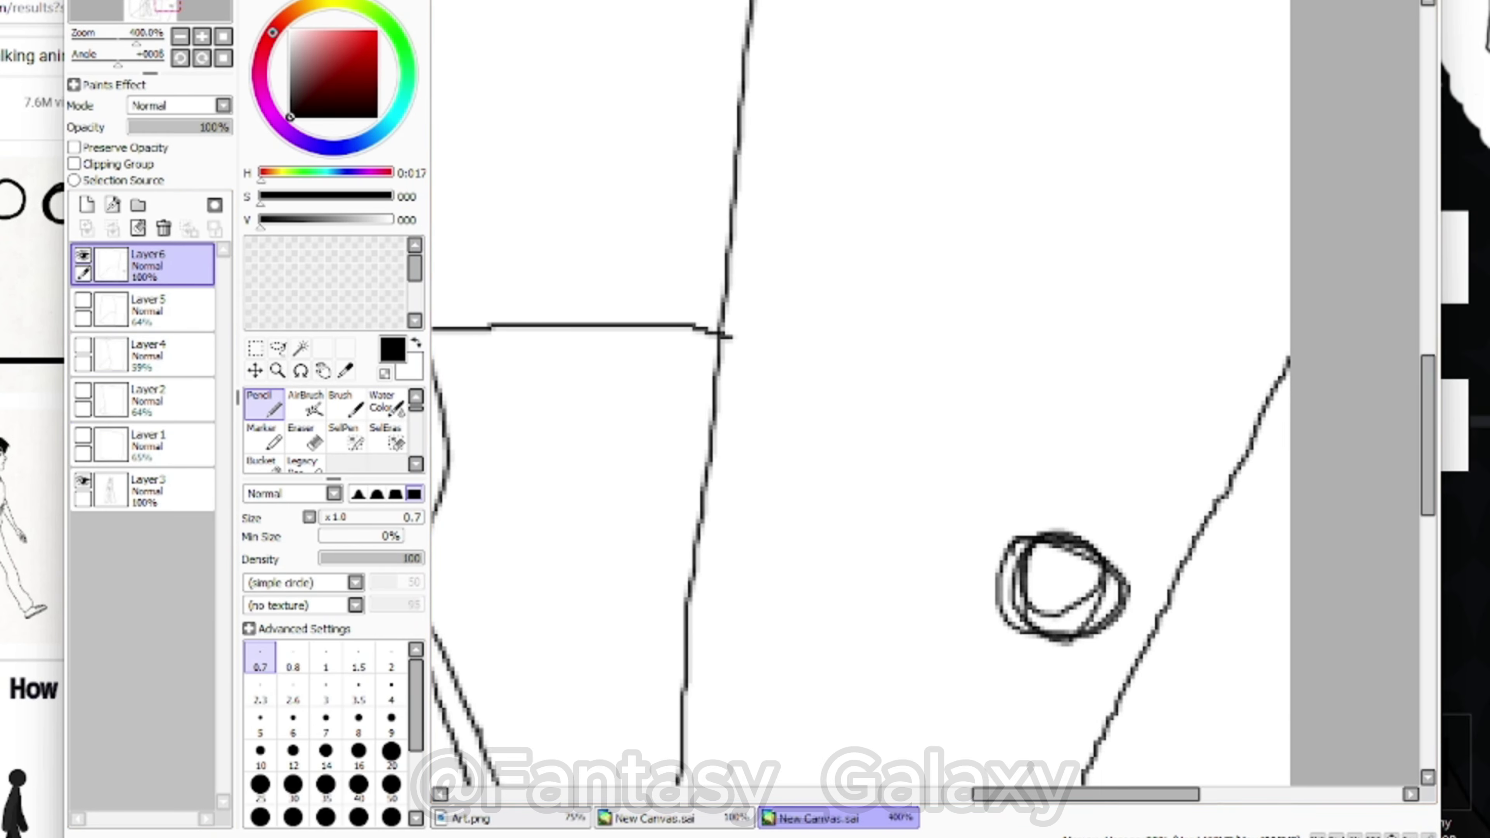
pyautogui.scroll(-6, 824, 313)
pyautogui.scroll(5, 835, 238)
pyautogui.scroll(-5, 835, 238)
# Show Layers 1 and 3 and switch through Layers 2, 4, 5 and 6 to review the door opening around the figure
pyautogui.click(82, 435)
pyautogui.click(83, 526)
pyautogui.click(82, 345)
pyautogui.click(82, 390)
pyautogui.click(83, 345)
pyautogui.click(82, 300)
pyautogui.click(83, 255)
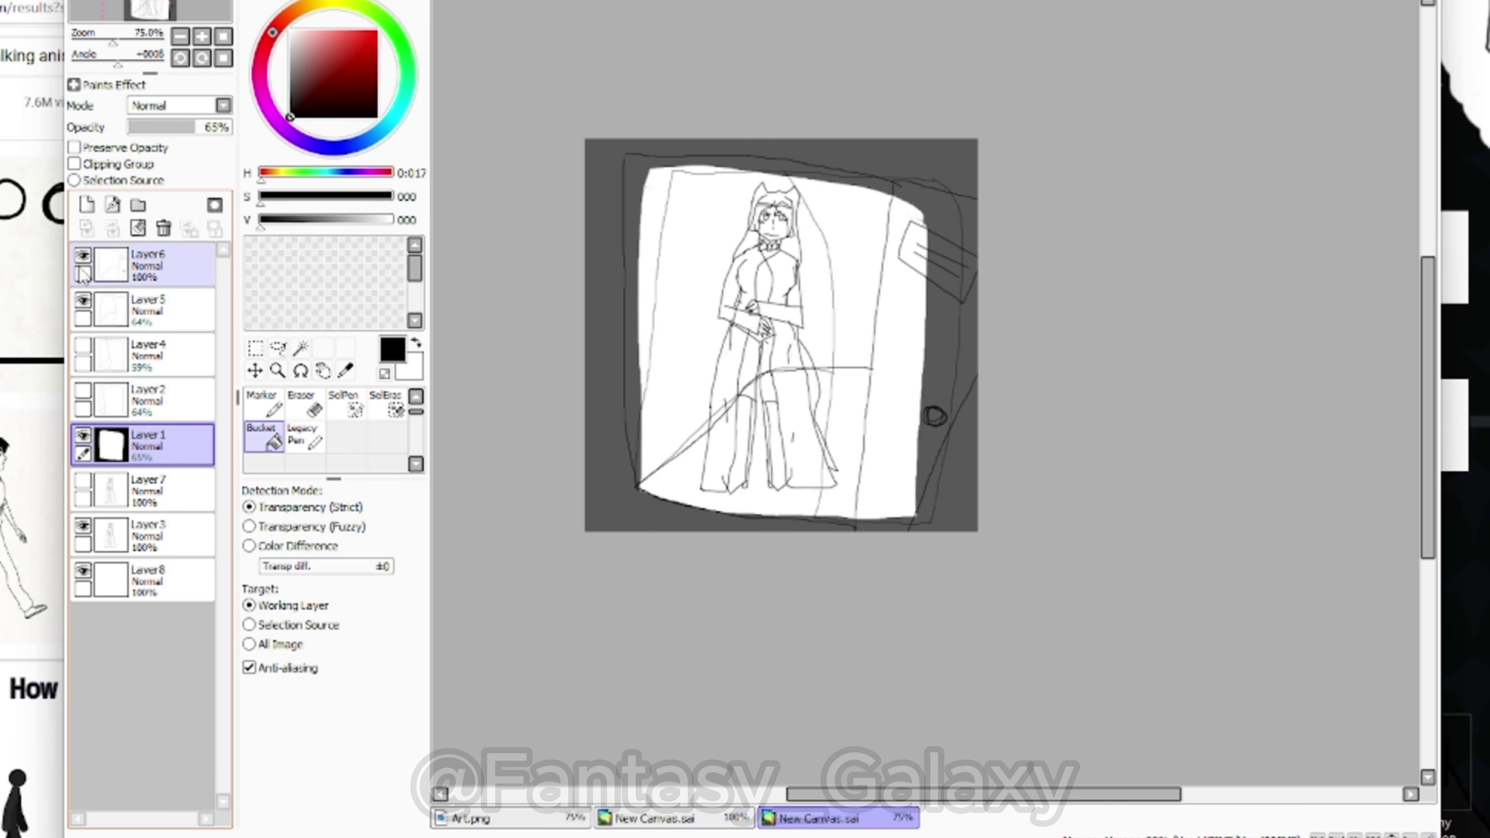
pyautogui.click(83, 300)
# Undo the dark fill around the doorway on Layer 1
pyautogui.click(443, 1)
pyautogui.scroll(-1, 586, 251)
pyautogui.scroll(1, 672, 320)
pyautogui.click(468, 2)
pyautogui.click(441, 1)
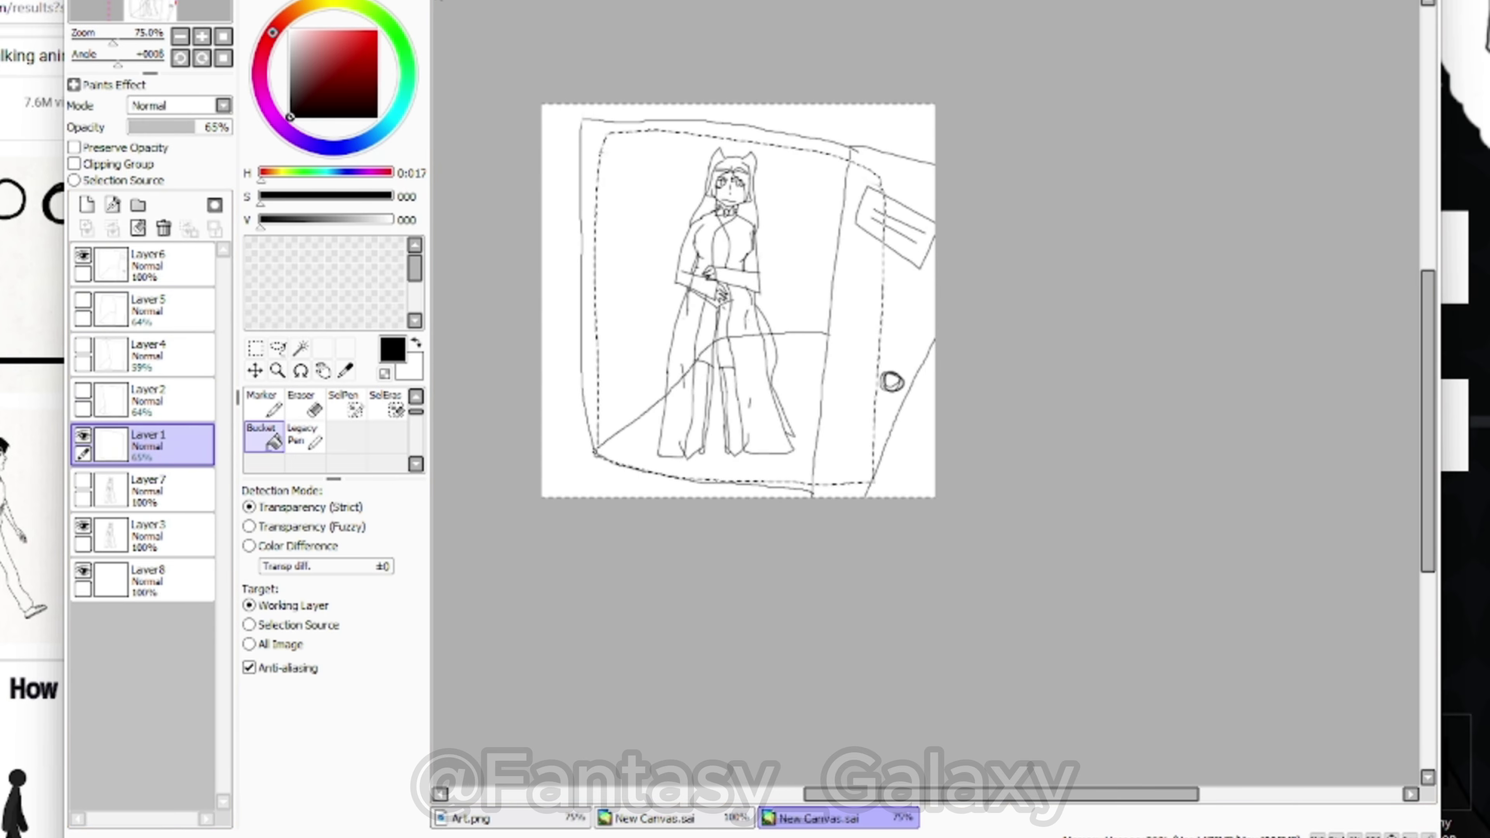
# Clear the selection, hide Layer 6 and add a new layer beneath Layer 8 for the frame border
pyautogui.hotkey('ctrl', 'd')
pyautogui.click(82, 435)
pyautogui.click(83, 435)
pyautogui.click(83, 255)
pyautogui.click(87, 205)
pyautogui.scroll(1, 276, 411)
pyautogui.click(264, 405)
pyautogui.moveTo(176, 446); pyautogui.dragTo(194, 643)
# Hatch pencil strokes across the four canvas corners on Layer 9
pyautogui.scroll(3, 542, 106)
pyautogui.moveTo(604, 105); pyautogui.dragTo(543, 158)
pyautogui.scroll(-4, 670, 191)
pyautogui.moveTo(706, 180); pyautogui.dragTo(784, 241)
pyautogui.moveTo(808, 330); pyautogui.dragTo(759, 383)
pyautogui.moveTo(655, 381); pyautogui.dragTo(685, 412)
pyautogui.scroll(-2, 689, 411)
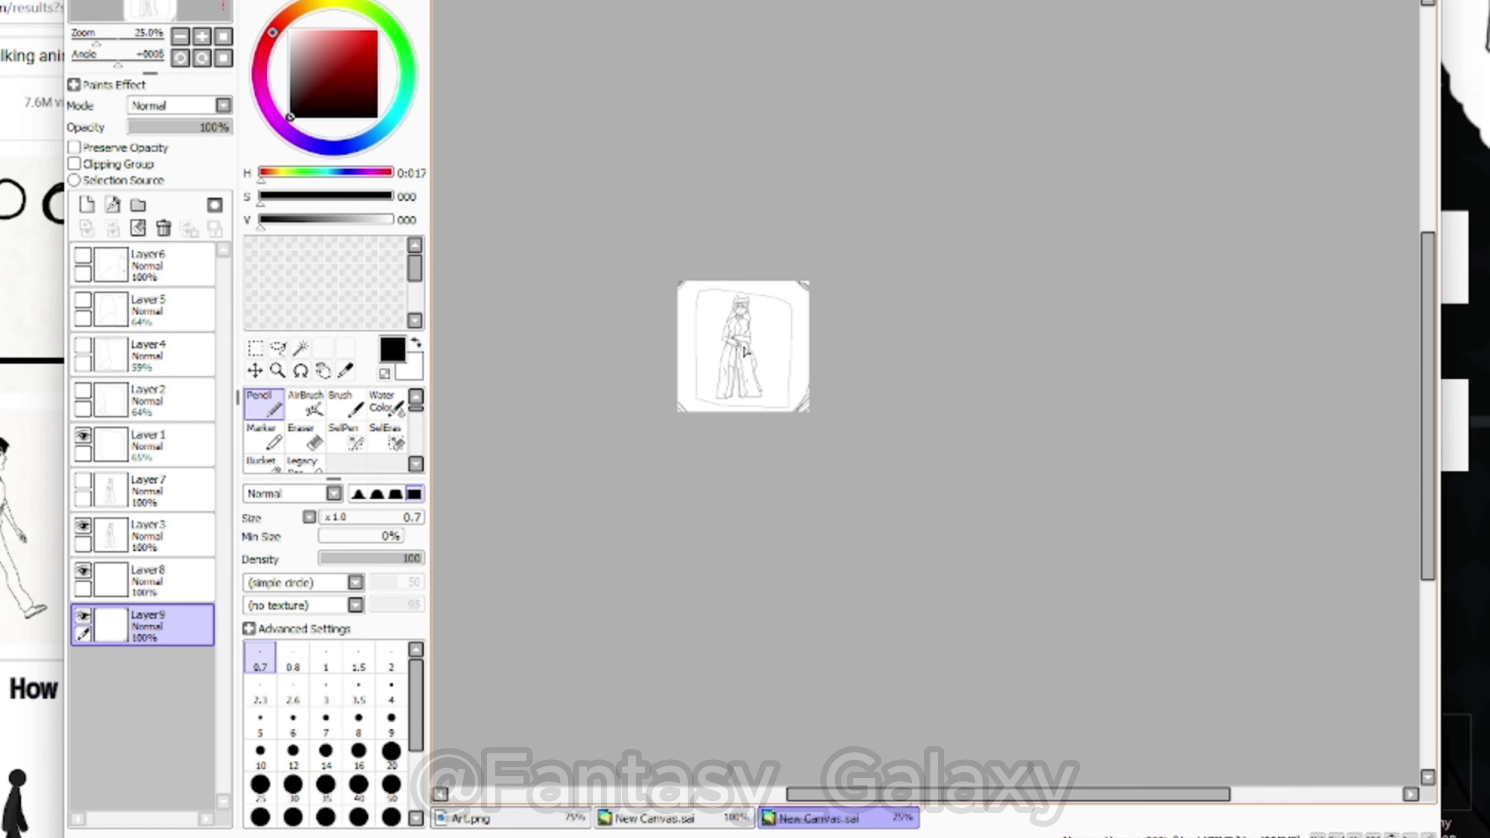
# Shade the canvas edges on Layer 9 with a size 80 AirBrush to form a soft dark vignette
pyautogui.scroll(1, 804, 326)
pyautogui.click(305, 405)
pyautogui.scroll(3, 612, 265)
pyautogui.click(327, 720)
pyautogui.moveTo(612, 258)
pyautogui.mouseDown()
pyautogui.moveTo(1112, 276)
pyautogui.moveTo(1057, 683)
pyautogui.mouseUp()
pyautogui.moveTo(1057, 682); pyautogui.dragTo(606, 359)
pyautogui.scroll(-2, 633, 258)
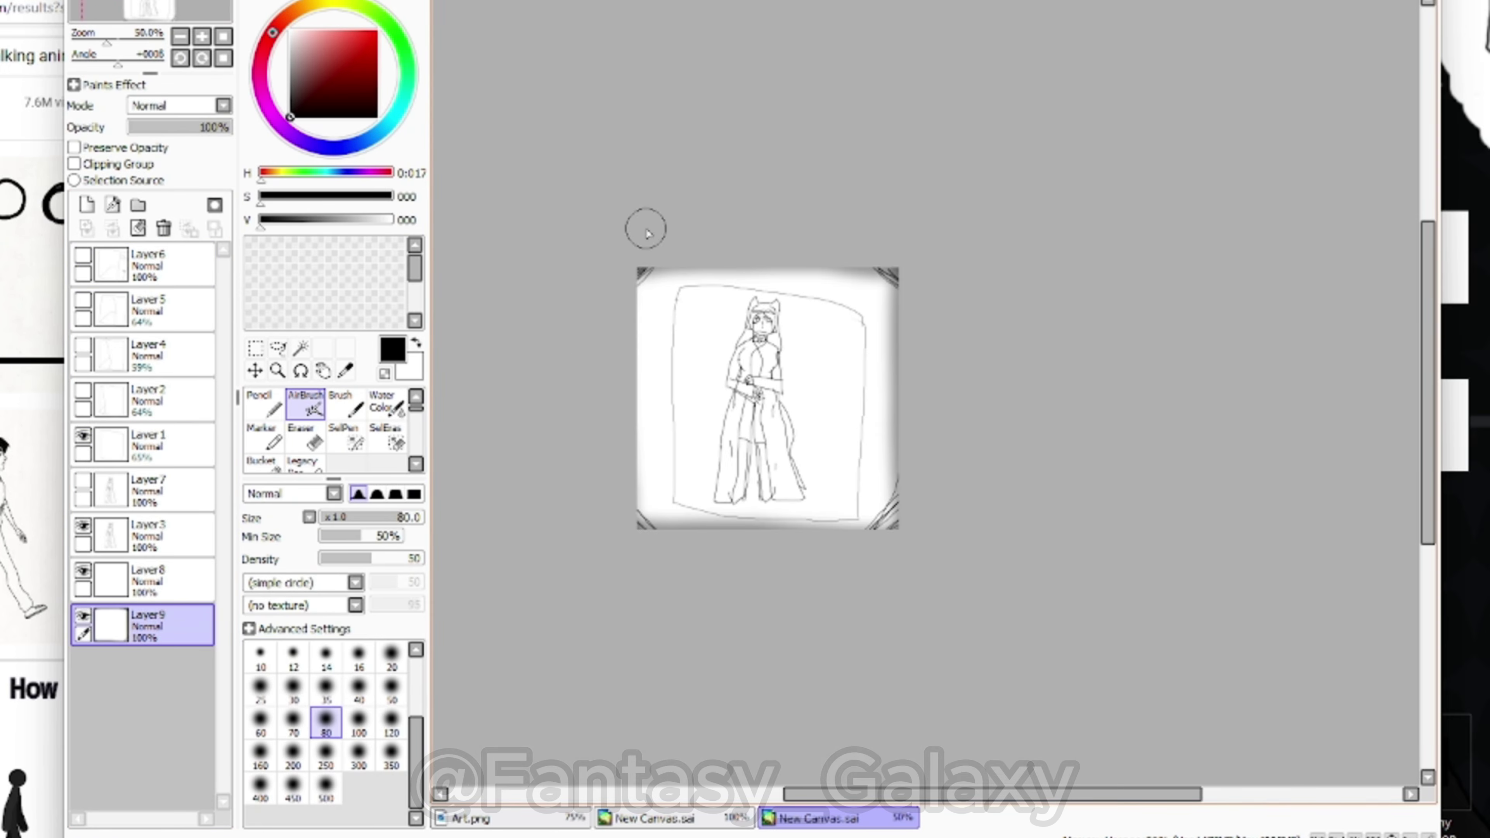
# Hide the figure on Layer 3 and export the empty doorway frame as a PNG named nightmare1
pyautogui.click(82, 525)
pyautogui.scroll(1, 820, 434)
pyautogui.click(81, 1)
pyautogui.moveTo(176, 126)
pyautogui.click(364, 208)
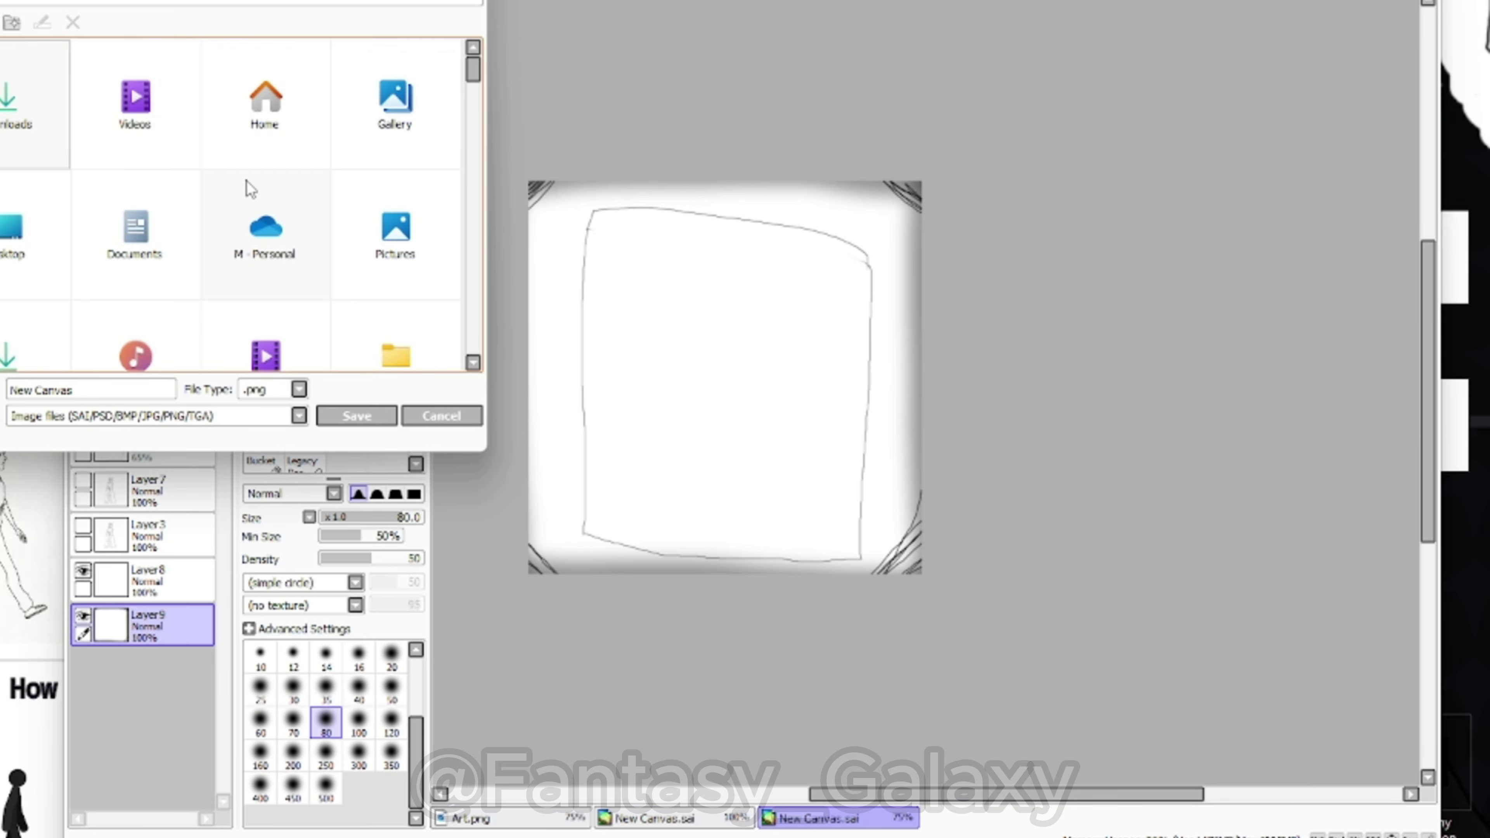
pyautogui.write('are1')
pyautogui.press('Return')
pyautogui.click(556, 363)
# Show Layer 2 in place of Layer 1 and export the frame without the figure as nightmare2
pyautogui.click(83, 390)
pyautogui.click(82, 436)
pyautogui.click(83, 525)
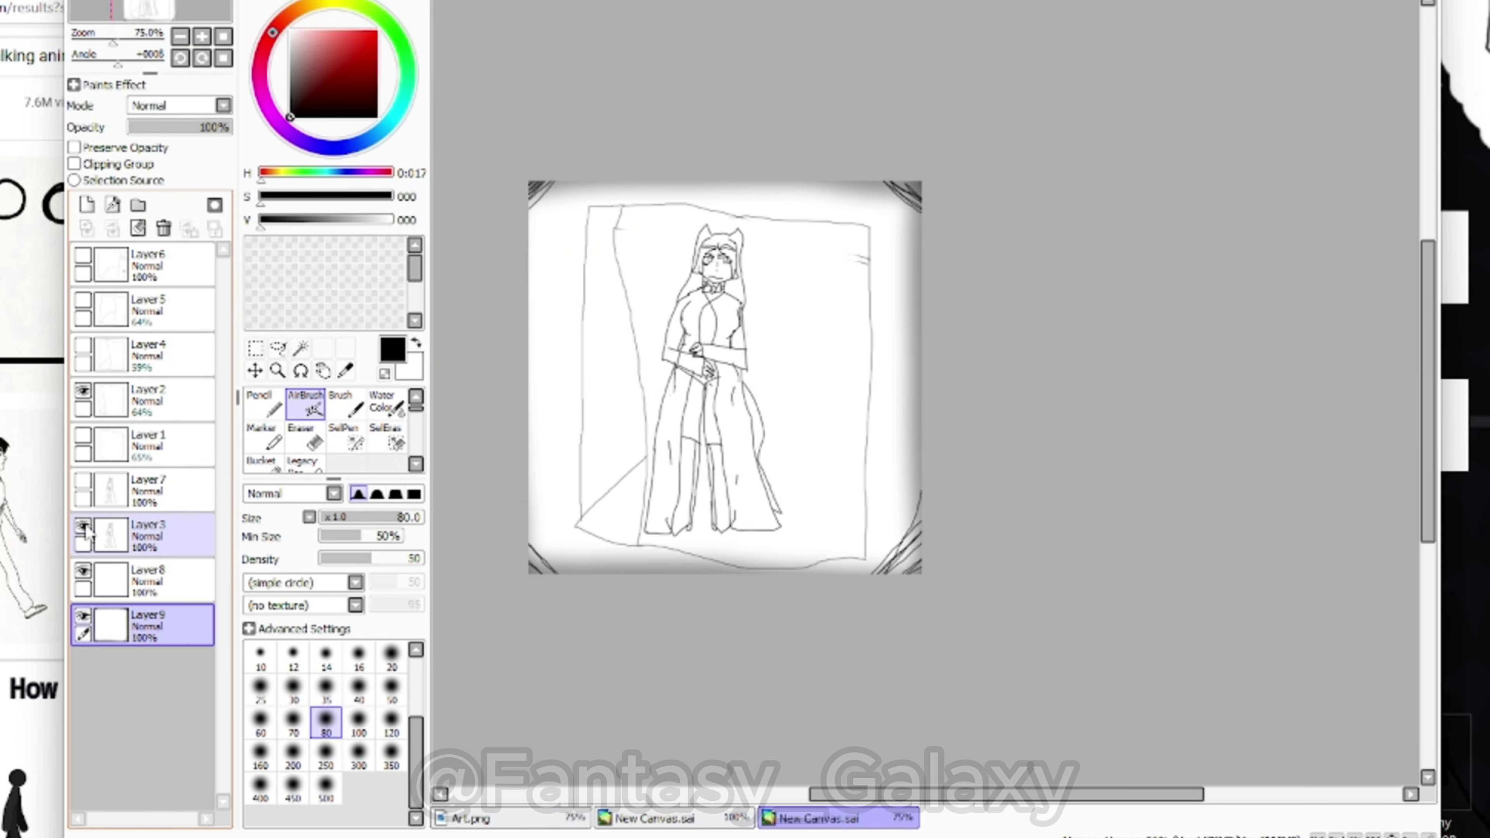
pyautogui.click(83, 525)
pyautogui.click(81, 1)
pyautogui.click(364, 207)
pyautogui.write('nightmare2')
pyautogui.click(556, 364)
# Show Layers 4 and 7 in place of Layer 2 and erase part of the figure on Layer 7
pyautogui.click(83, 344)
pyautogui.click(83, 390)
pyautogui.click(83, 481)
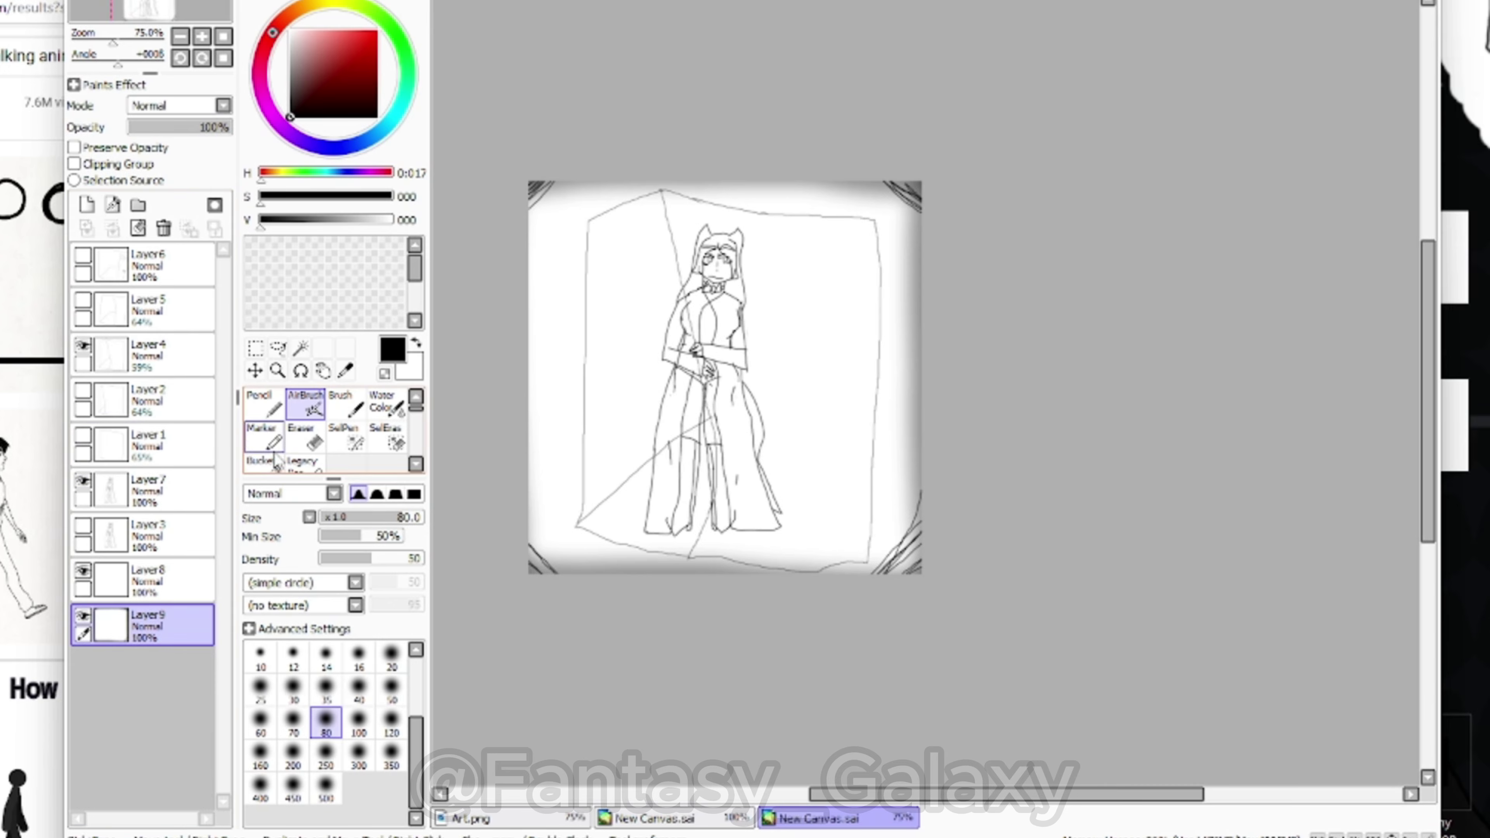
pyautogui.click(305, 438)
pyautogui.scroll(1, 799, 339)
pyautogui.click(147, 493)
pyautogui.moveTo(704, 199)
pyautogui.mouseDown()
pyautogui.moveTo(692, 276)
pyautogui.moveTo(748, 522)
pyautogui.moveTo(698, 333)
pyautogui.mouseUp()
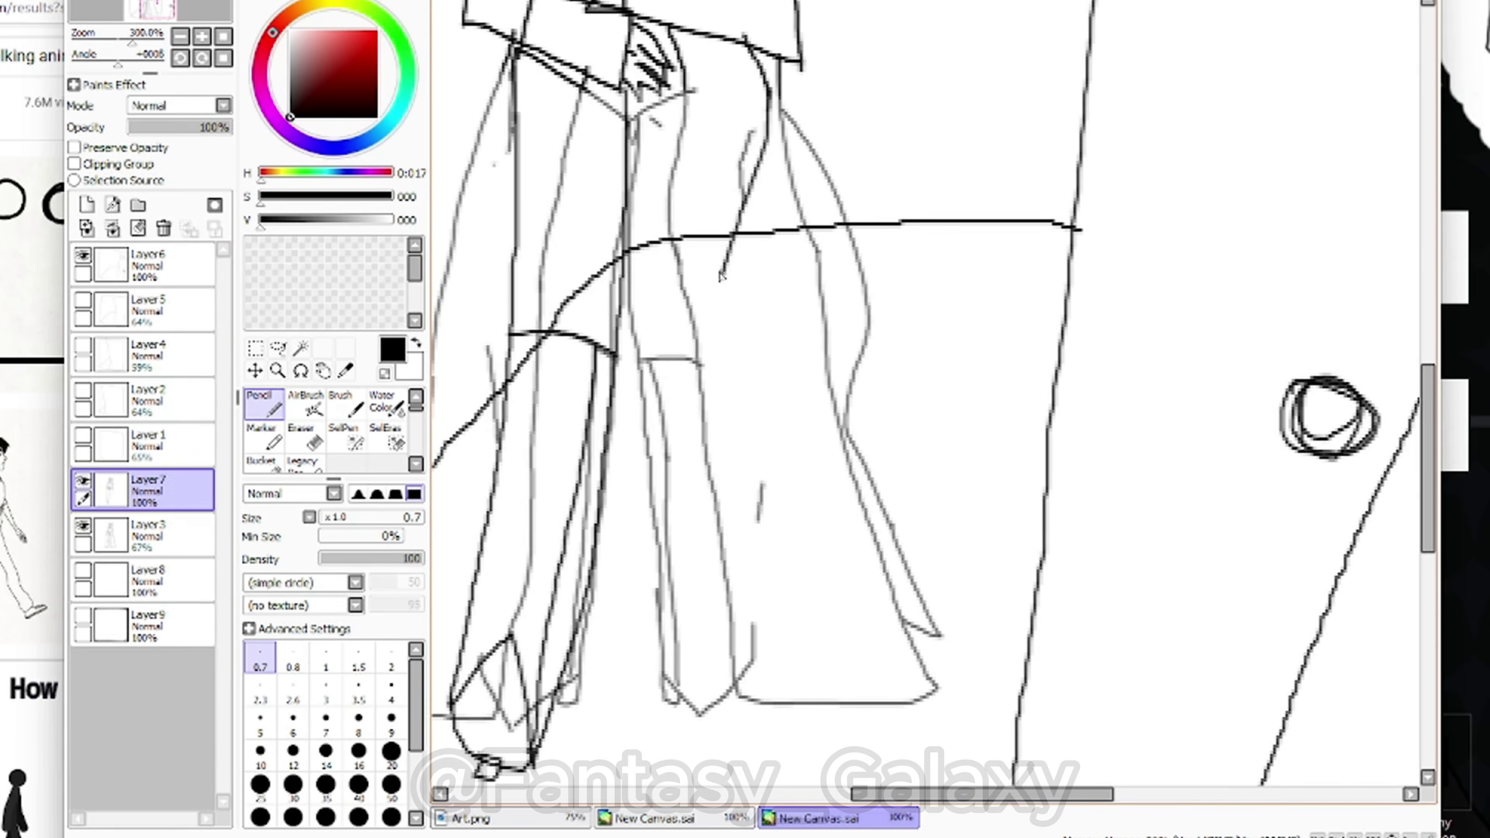
# Redraw the figure's second leg and pointed boot on Layer 7 with the Pencil, using the faded Layer 3 as reference
pyautogui.moveTo(721, 275); pyautogui.dragTo(692, 707)
pyautogui.hotkey('ctrl', 'z')
pyautogui.moveTo(731, 242); pyautogui.dragTo(749, 611)
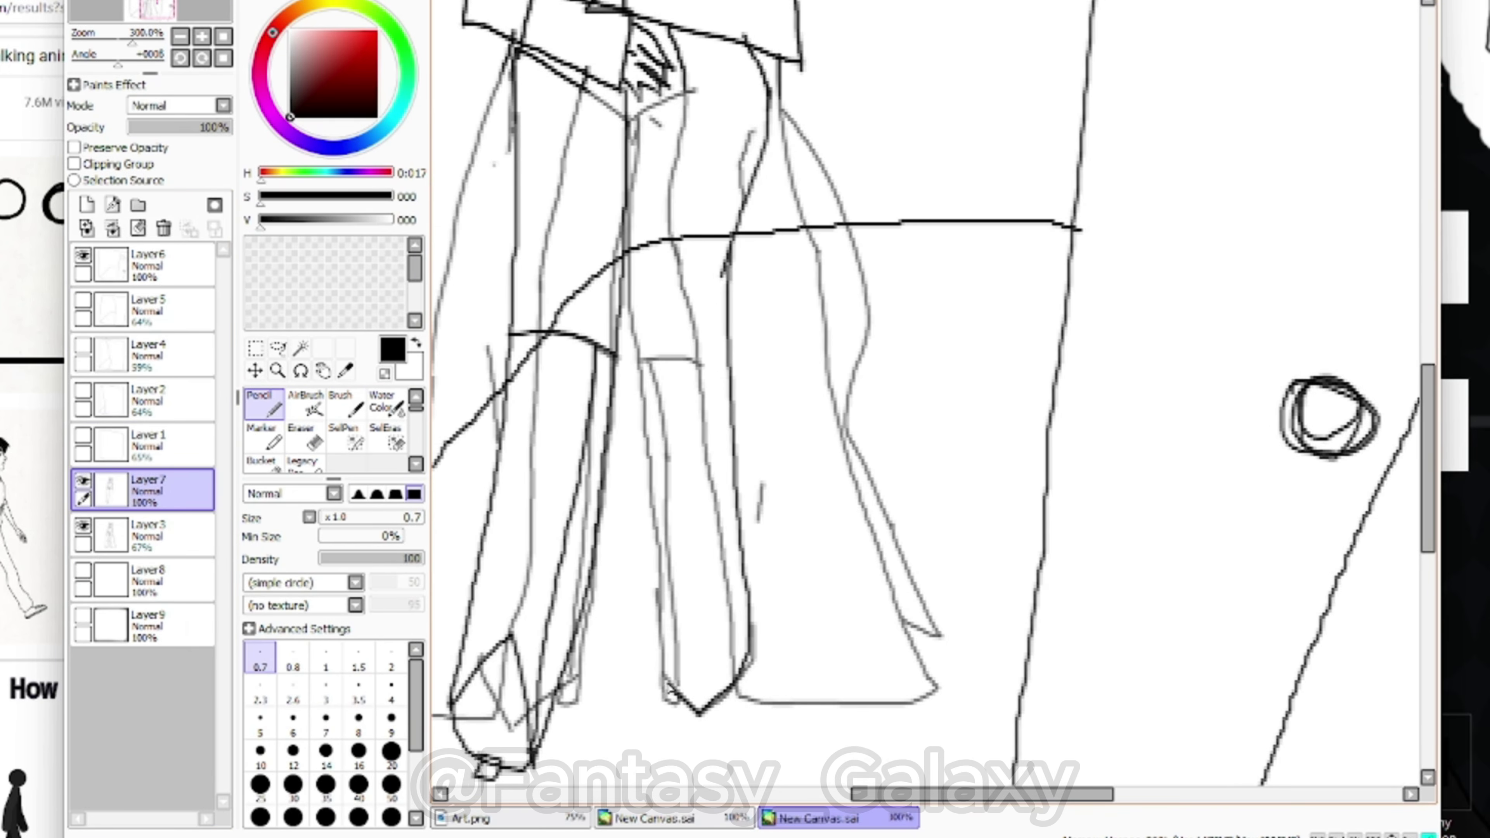
pyautogui.moveTo(667, 684); pyautogui.dragTo(641, 352)
pyautogui.hotkey('ctrl', 'z')
pyautogui.moveTo(625, 212); pyautogui.dragTo(673, 695)
pyautogui.moveTo(674, 54)
pyautogui.mouseDown()
pyautogui.moveTo(609, 183)
pyautogui.moveTo(649, 569)
pyautogui.mouseUp()
# Draw the remaining skirt folds, knee line and flared outer edge around the legs on Layer 7
pyautogui.scroll(-1, 651, 587)
pyautogui.scroll(3, 646, 473)
pyautogui.moveTo(615, 427)
pyautogui.mouseDown()
pyautogui.moveTo(745, 697)
pyautogui.moveTo(987, 666)
pyautogui.moveTo(820, 42)
pyautogui.moveTo(887, 404)
pyautogui.mouseUp()
pyautogui.scroll(-3, 965, 687)
pyautogui.scroll(1, 965, 687)
pyautogui.scroll(-2, 891, 587)
pyautogui.scroll(2, 891, 587)
pyautogui.moveTo(913, 468); pyautogui.dragTo(980, 619)
pyautogui.scroll(-3, 868, 640)
pyautogui.scroll(3, 762, 698)
pyautogui.moveTo(846, 97); pyautogui.dragTo(771, 642)
pyautogui.moveTo(772, 61); pyautogui.dragTo(654, 718)
# Hide Layer 3, then lasso the figure on Layer 7 and shift it slightly downward
pyautogui.click(83, 526)
pyautogui.scroll(-2, 748, 582)
pyautogui.click(278, 348)
pyautogui.moveTo(808, 229)
pyautogui.mouseDown()
pyautogui.moveTo(904, 396)
pyautogui.moveTo(821, 246)
pyautogui.mouseUp()
pyautogui.moveTo(728, 263); pyautogui.dragTo(720, 286)
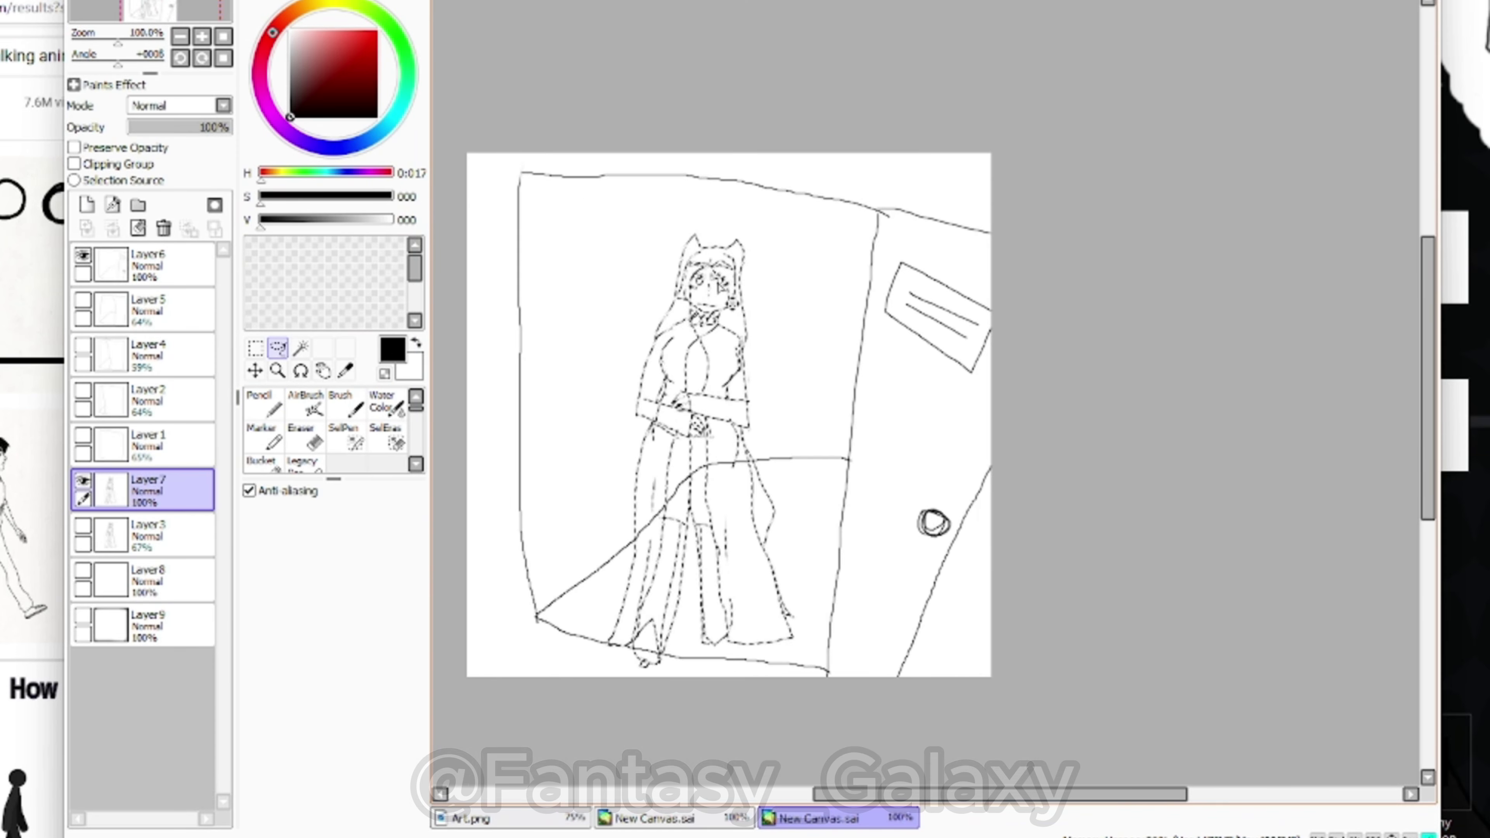
pyautogui.hotkey('ctrl', 'd')
# Copy the figure from Layer 7 onto a new layer and move the copy down and slightly left
pyautogui.click(79, 0)
pyautogui.moveTo(823, 265)
pyautogui.mouseDown()
pyautogui.moveTo(376, 526)
pyautogui.moveTo(680, 170)
pyautogui.mouseUp()
pyautogui.hotkey('ctrl', 'c')
pyautogui.hotkey('ctrl', 'v')
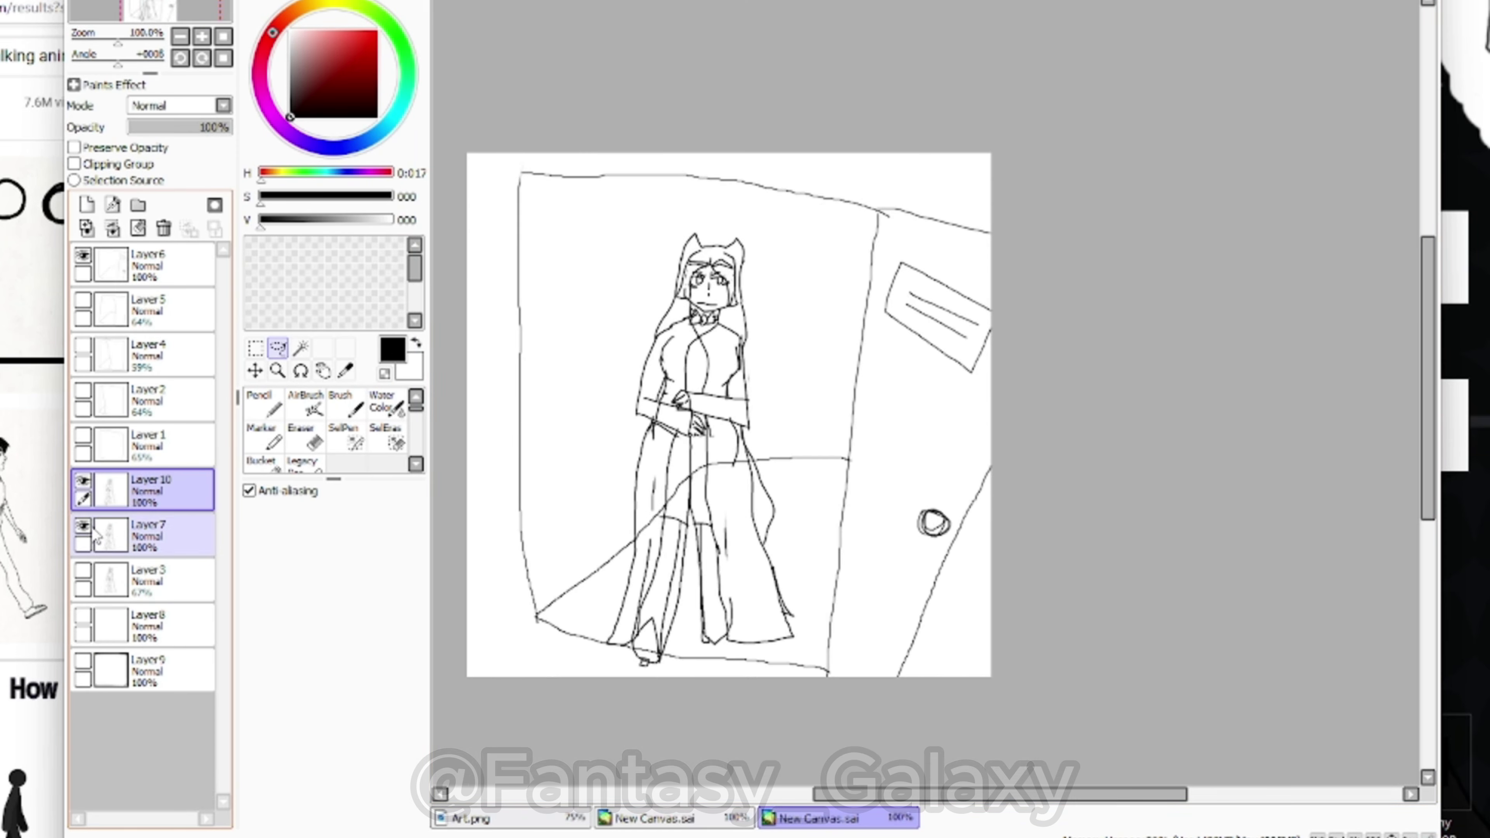
pyautogui.click(83, 526)
pyautogui.moveTo(874, 329)
pyautogui.mouseDown()
pyautogui.moveTo(880, 384)
pyautogui.moveTo(831, 390)
pyautogui.mouseUp()
pyautogui.hotkey('ctrl', 'd')
# Erase the figure's lower legs on Layer 10 and lower Layer 7's opacity to 53%
pyautogui.scroll(2, 684, 675)
pyautogui.click(305, 436)
pyautogui.moveTo(555, 589); pyautogui.dragTo(610, 669)
pyautogui.click(170, 534)
pyautogui.moveTo(226, 128); pyautogui.dragTo(182, 127)
pyautogui.click(170, 489)
pyautogui.click(263, 404)
# Redraw the skirt sides, knee lines and lower legs down to the canvas edge on Layer 10
pyautogui.moveTo(848, 206); pyautogui.dragTo(860, 780)
pyautogui.moveTo(661, 309); pyautogui.dragTo(844, 329)
pyautogui.scroll(-2, 657, 320)
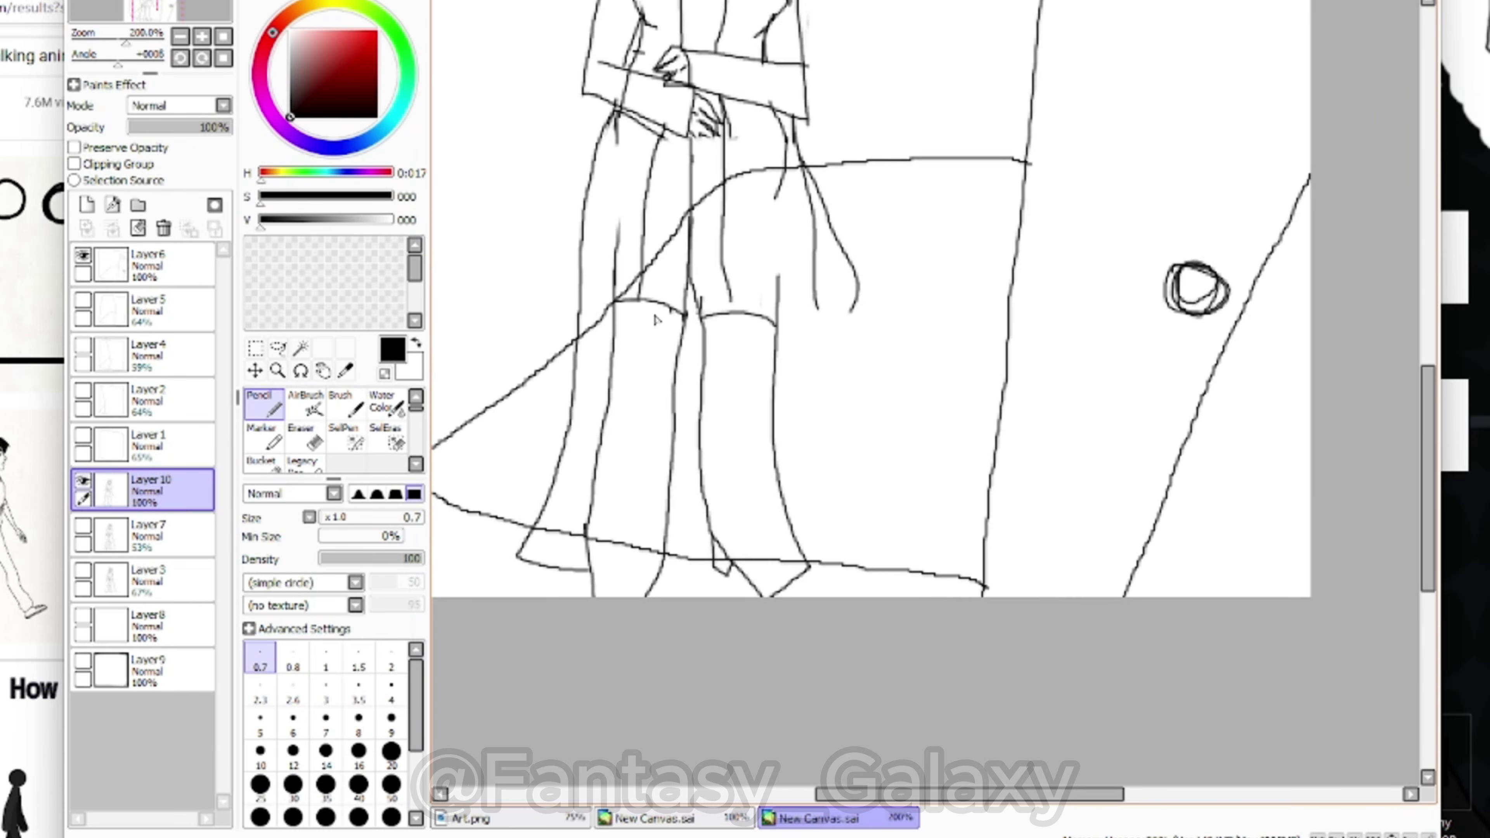
pyautogui.moveTo(724, 318); pyautogui.dragTo(712, 541)
pyautogui.scroll(-1, 797, 393)
pyautogui.scroll(1, 581, 376)
# Clean up and redraw the front leg's outline and adjoining skirt folds on Layer 10
pyautogui.press('e')
pyautogui.scroll(1, 802, 376)
pyautogui.press('n')
pyautogui.moveTo(719, 196); pyautogui.dragTo(645, 606)
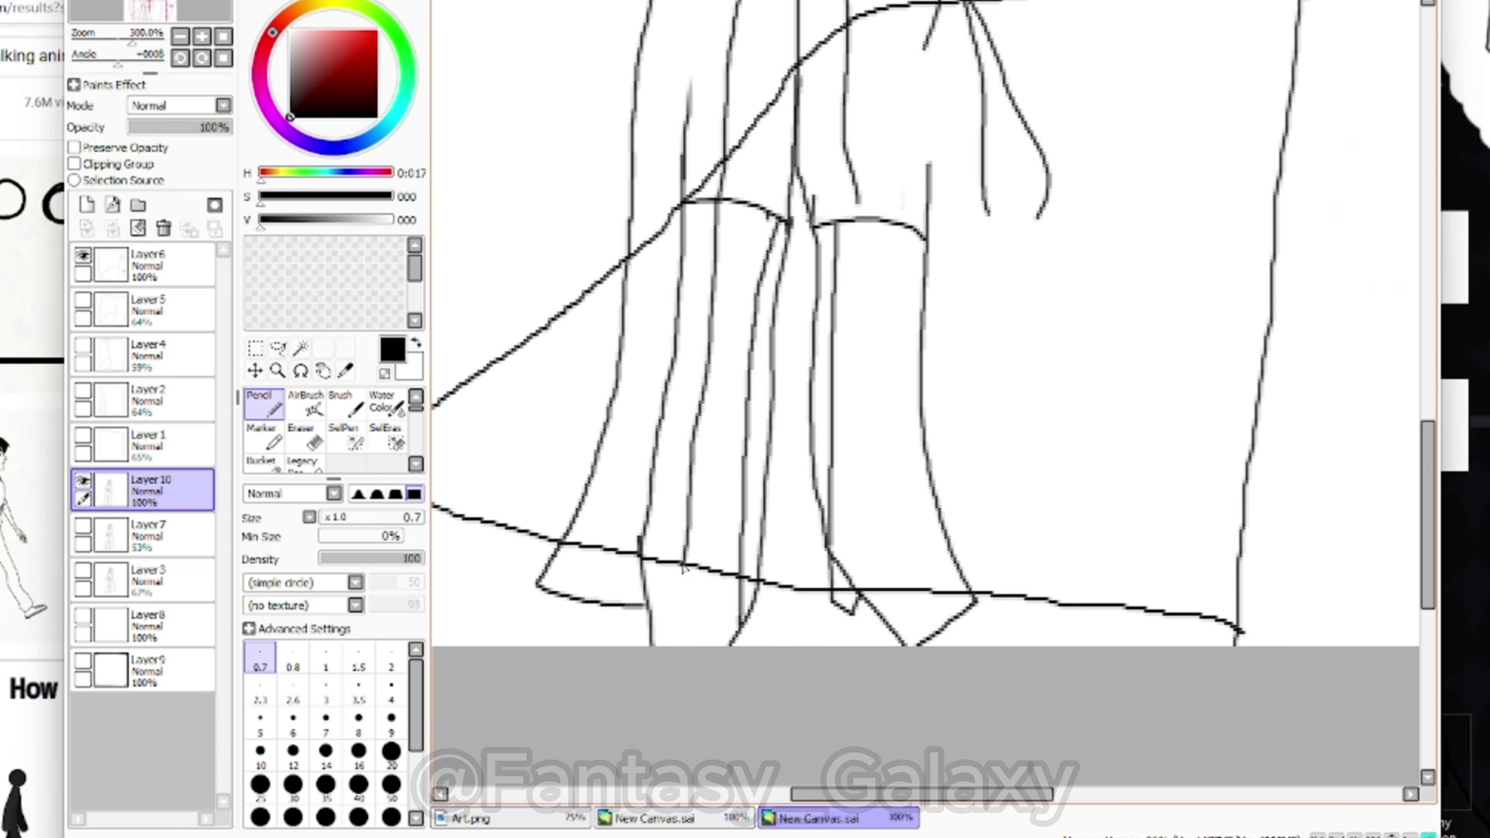
pyautogui.press('e')
pyautogui.press('n')
pyautogui.moveTo(677, 321)
pyautogui.mouseDown()
pyautogui.moveTo(662, 425)
pyautogui.moveTo(531, 354)
pyautogui.mouseUp()
# Draw the outer skirt lines beside the pointed boot on Layer 10 and erase part of the dangling fold
pyautogui.moveTo(819, 227); pyautogui.dragTo(905, 638)
pyautogui.moveTo(691, 215); pyautogui.dragTo(798, 620)
pyautogui.press('e')
pyautogui.moveTo(756, 357); pyautogui.dragTo(758, 454)
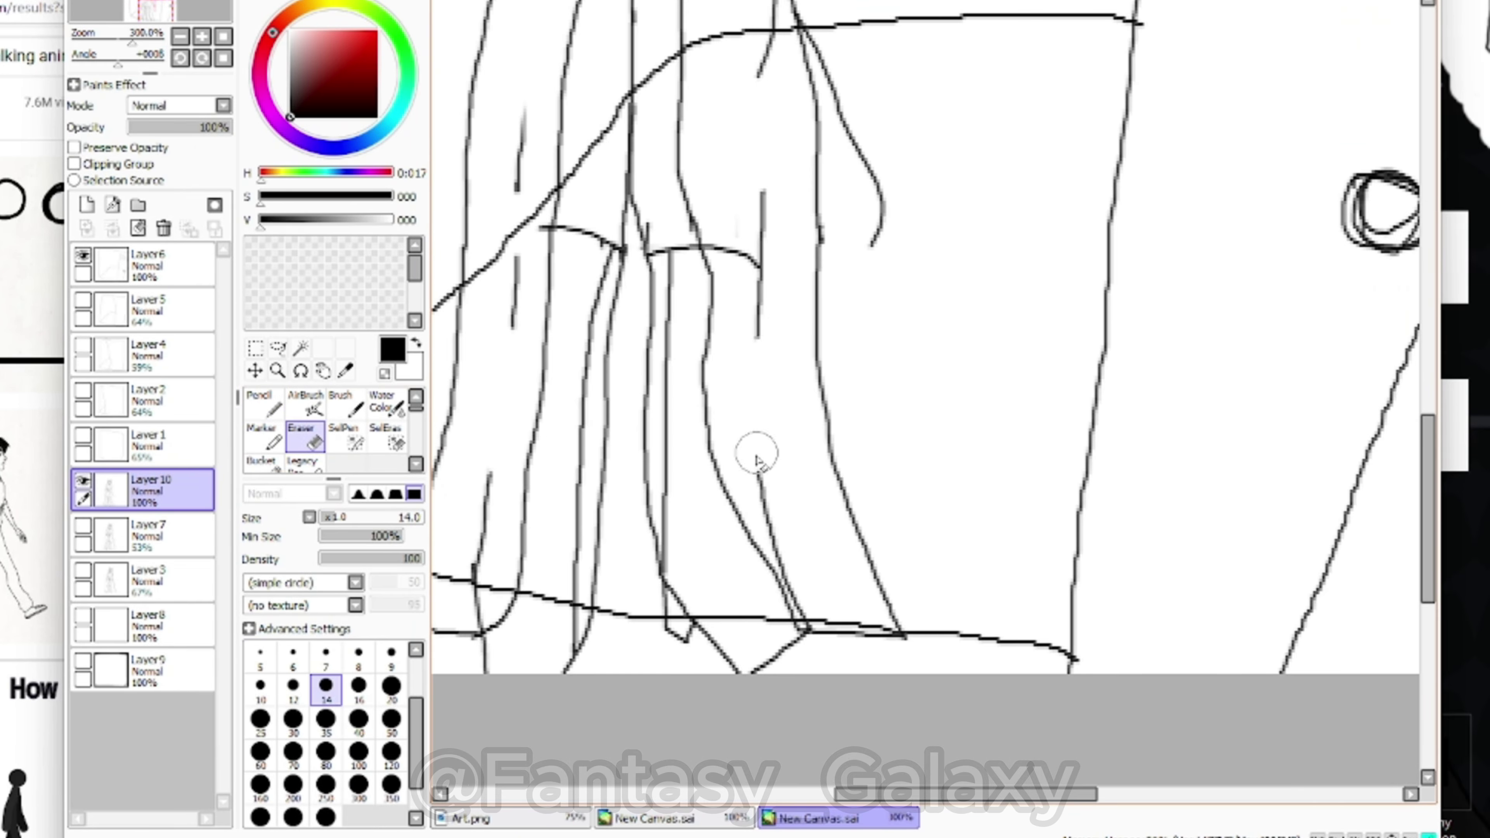
pyautogui.scroll(-2, 705, 351)
# Add a layer above Layer 10 for the next pose and undo a trial leg stroke
pyautogui.click(87, 205)
pyautogui.click(83, 525)
pyautogui.press('n')
pyautogui.moveTo(738, 339); pyautogui.dragTo(729, 648)
pyautogui.scroll(-2, 509, 395)
pyautogui.hotkey('ctrl', 'z')
pyautogui.click(83, 525)
pyautogui.scroll(-1, 642, 171)
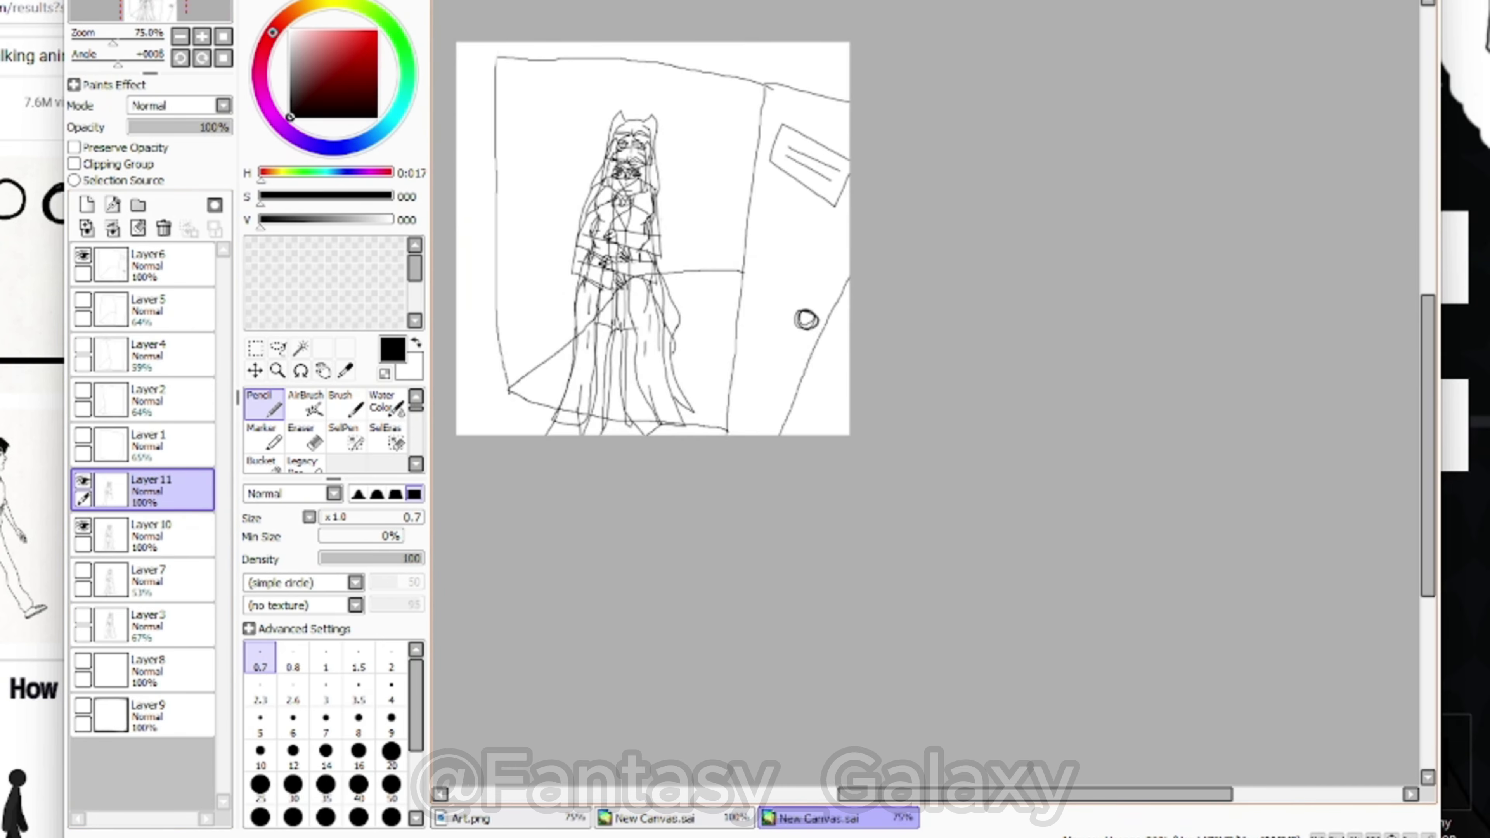
# Draw long leg and skirt lines from the figure's hands down to the canvas edge on Layer 11
pyautogui.scroll(3, 591, 367)
pyautogui.moveTo(679, 247); pyautogui.dragTo(675, 549)
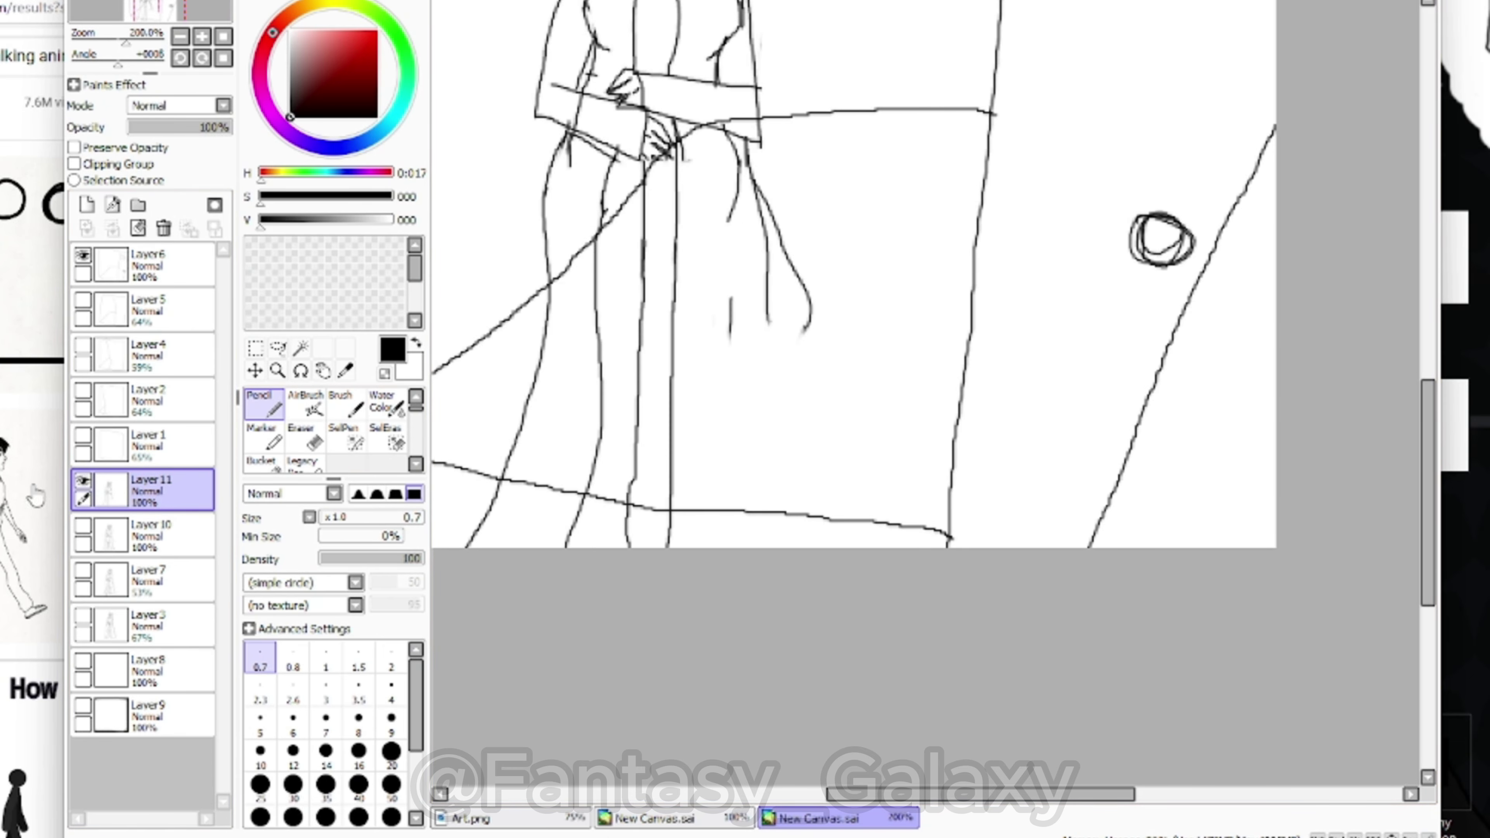
pyautogui.moveTo(767, 317); pyautogui.dragTo(823, 547)
pyautogui.moveTo(694, 138); pyautogui.dragTo(736, 548)
pyautogui.scroll(1, 682, 385)
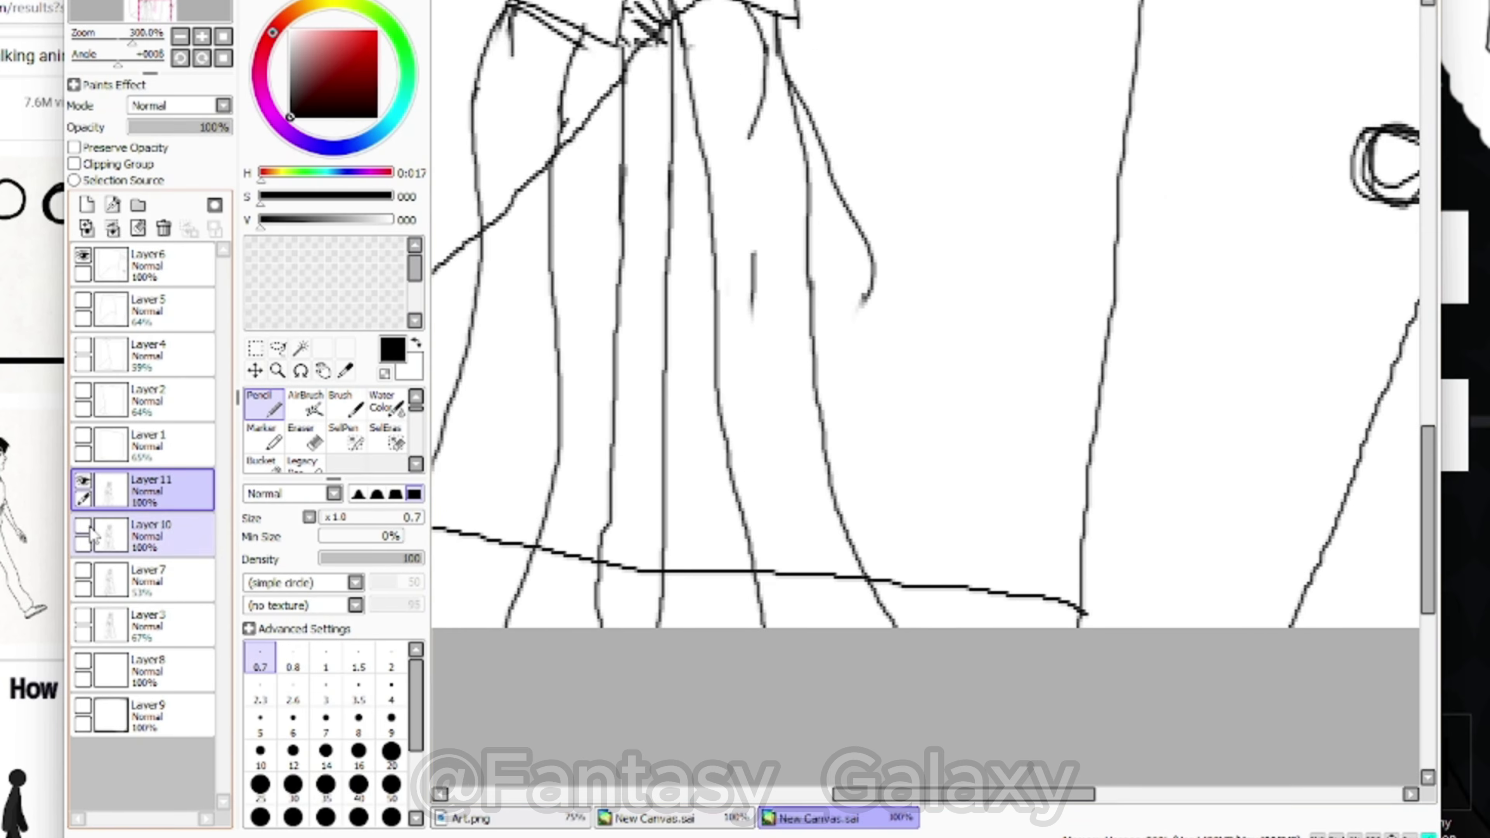
# Add a short knee line on Layer 11 and undo the last two long leg strokes
pyautogui.moveTo(669, 200); pyautogui.dragTo(714, 223)
pyautogui.moveTo(540, 219)
pyautogui.mouseDown()
pyautogui.moveTo(623, 202)
pyautogui.moveTo(560, 627)
pyautogui.mouseUp()
pyautogui.moveTo(682, 200)
pyautogui.mouseDown()
pyautogui.moveTo(636, 626)
pyautogui.moveTo(655, 627)
pyautogui.mouseUp()
pyautogui.hotkey('ctrl', 'z')
pyautogui.hotkey('ctrl', 'z')
pyautogui.scroll(-4, 674, 589)
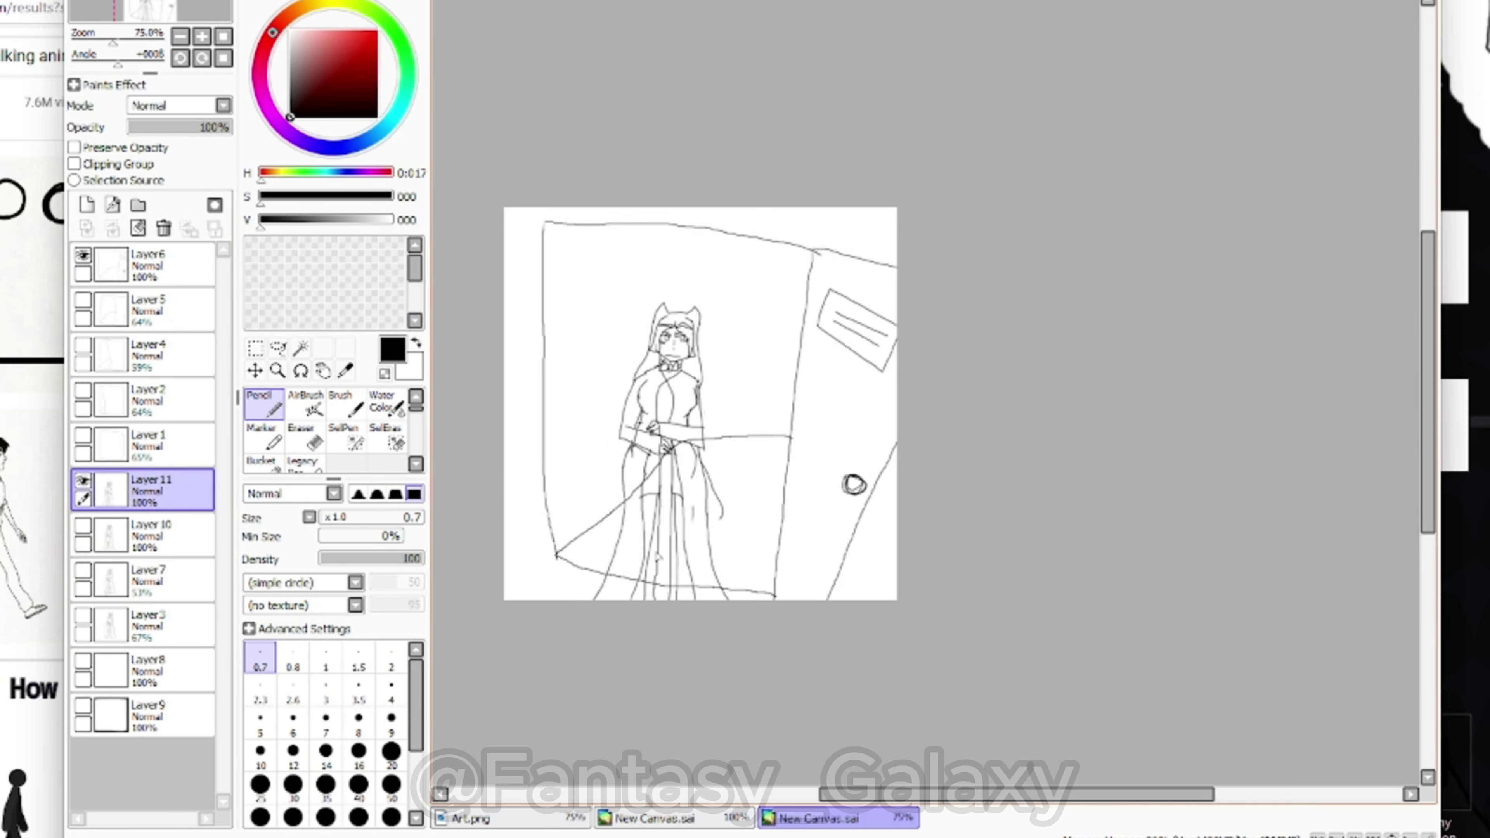
# Erase stray lines around the thighs on Layer 11 and redraw the skirt lines there
pyautogui.scroll(4, 656, 375)
pyautogui.click(305, 437)
pyautogui.moveTo(675, 267); pyautogui.dragTo(595, 324)
pyautogui.click(263, 405)
pyautogui.scroll(1, 557, 323)
pyautogui.moveTo(730, 248); pyautogui.dragTo(598, 368)
pyautogui.scroll(-5, 1107, 565)
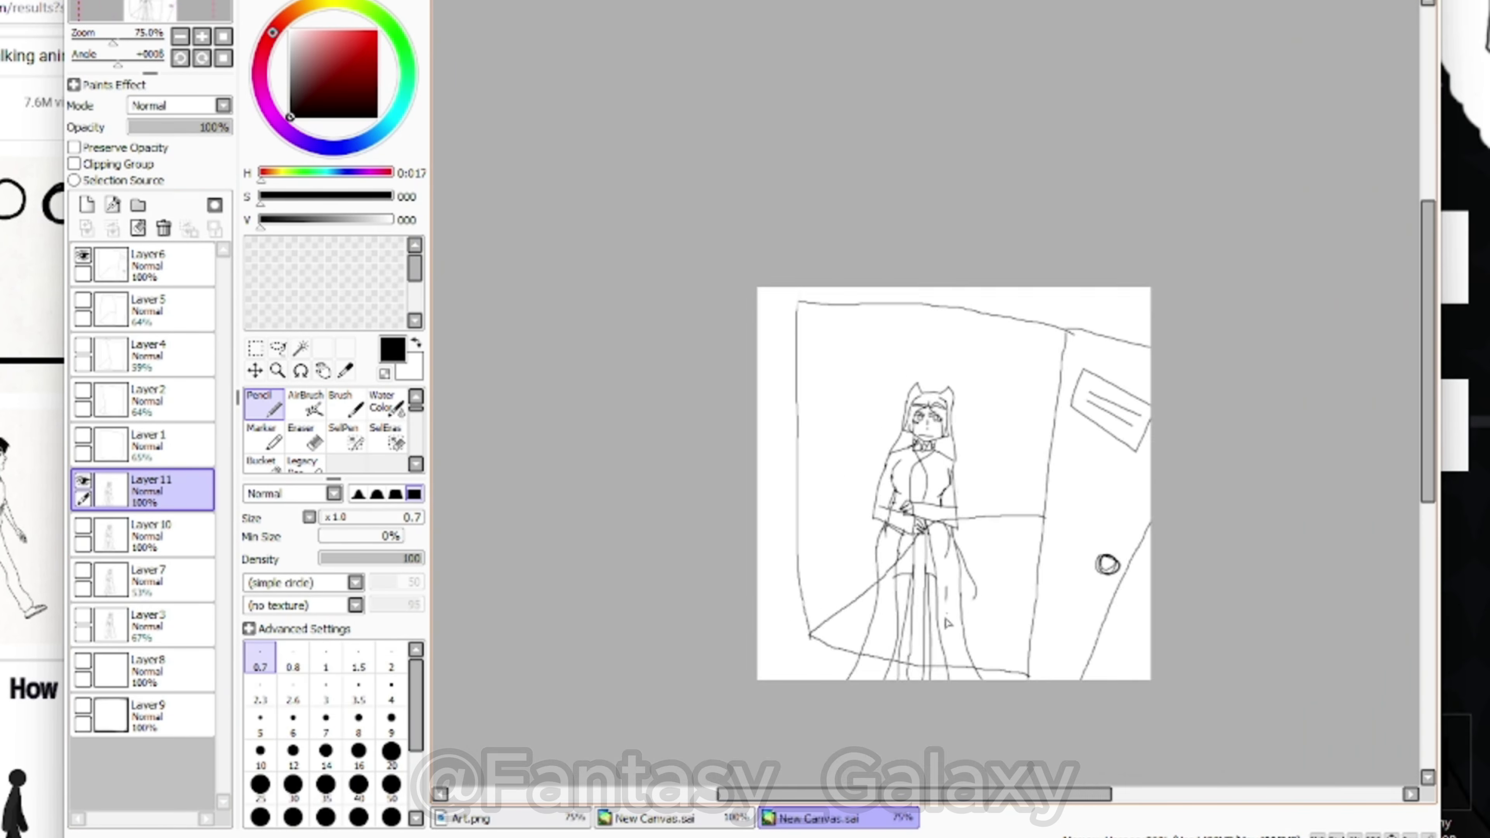
# Switch the visibility of Layers 3, 10 and 11 to compare the figure's walking poses
pyautogui.scroll(4, 758, 565)
pyautogui.scroll(-1, 788, 450)
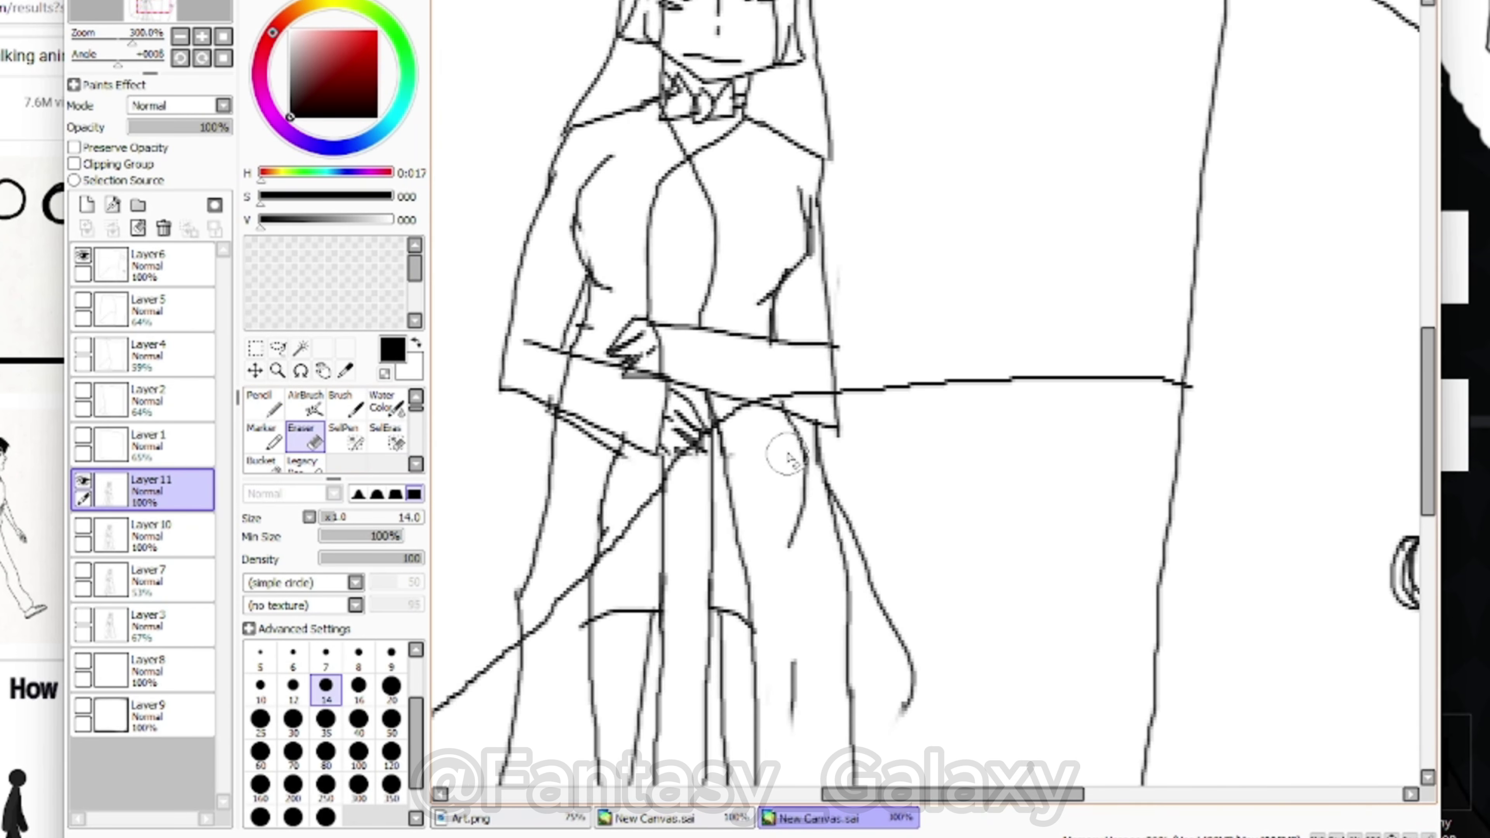
pyautogui.scroll(-2, 833, 528)
pyautogui.scroll(1, 871, 663)
pyautogui.scroll(-1, 872, 662)
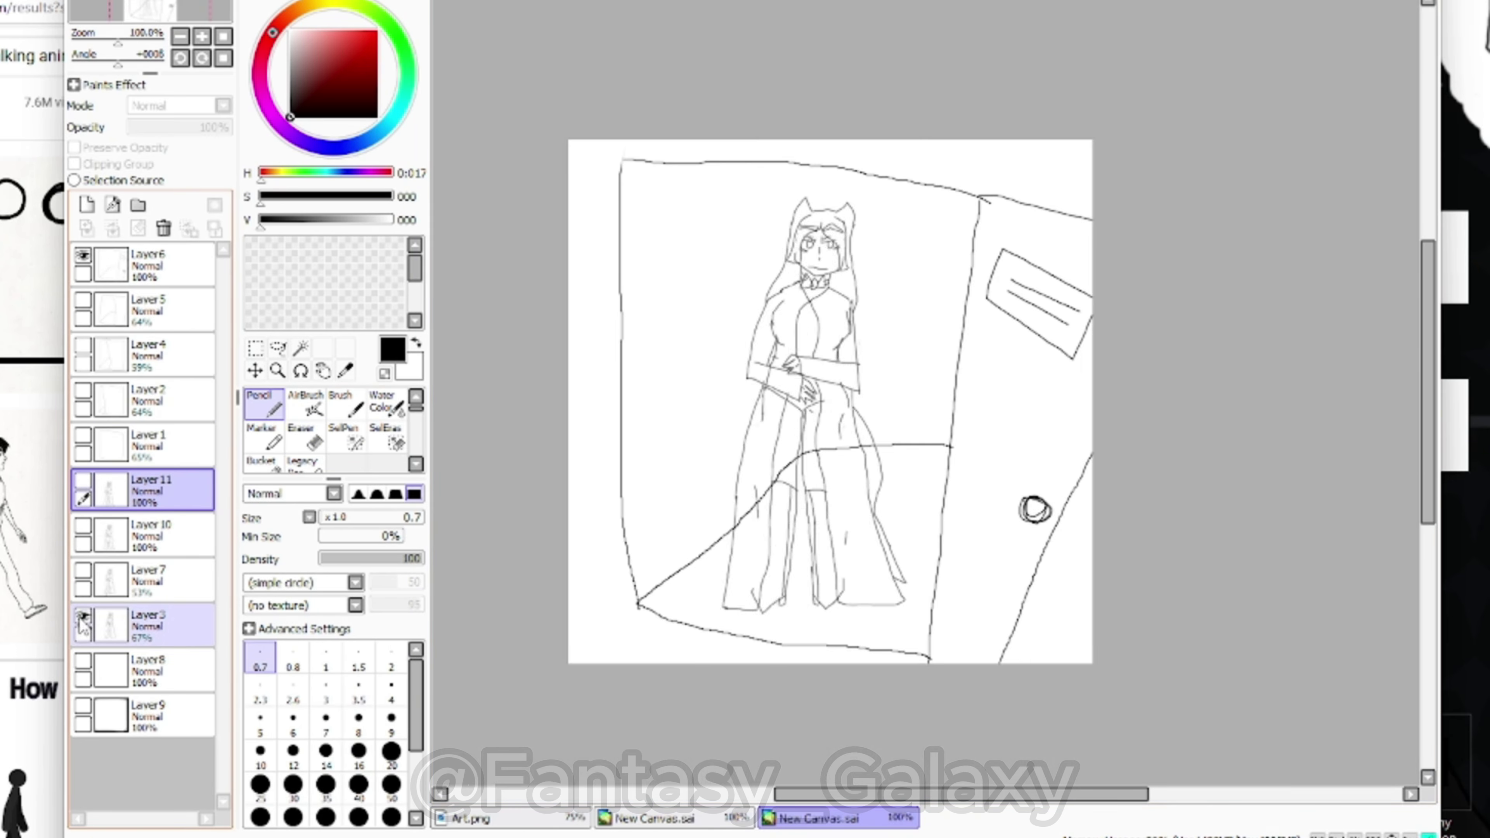
pyautogui.click(117, 580)
pyautogui.click(82, 481)
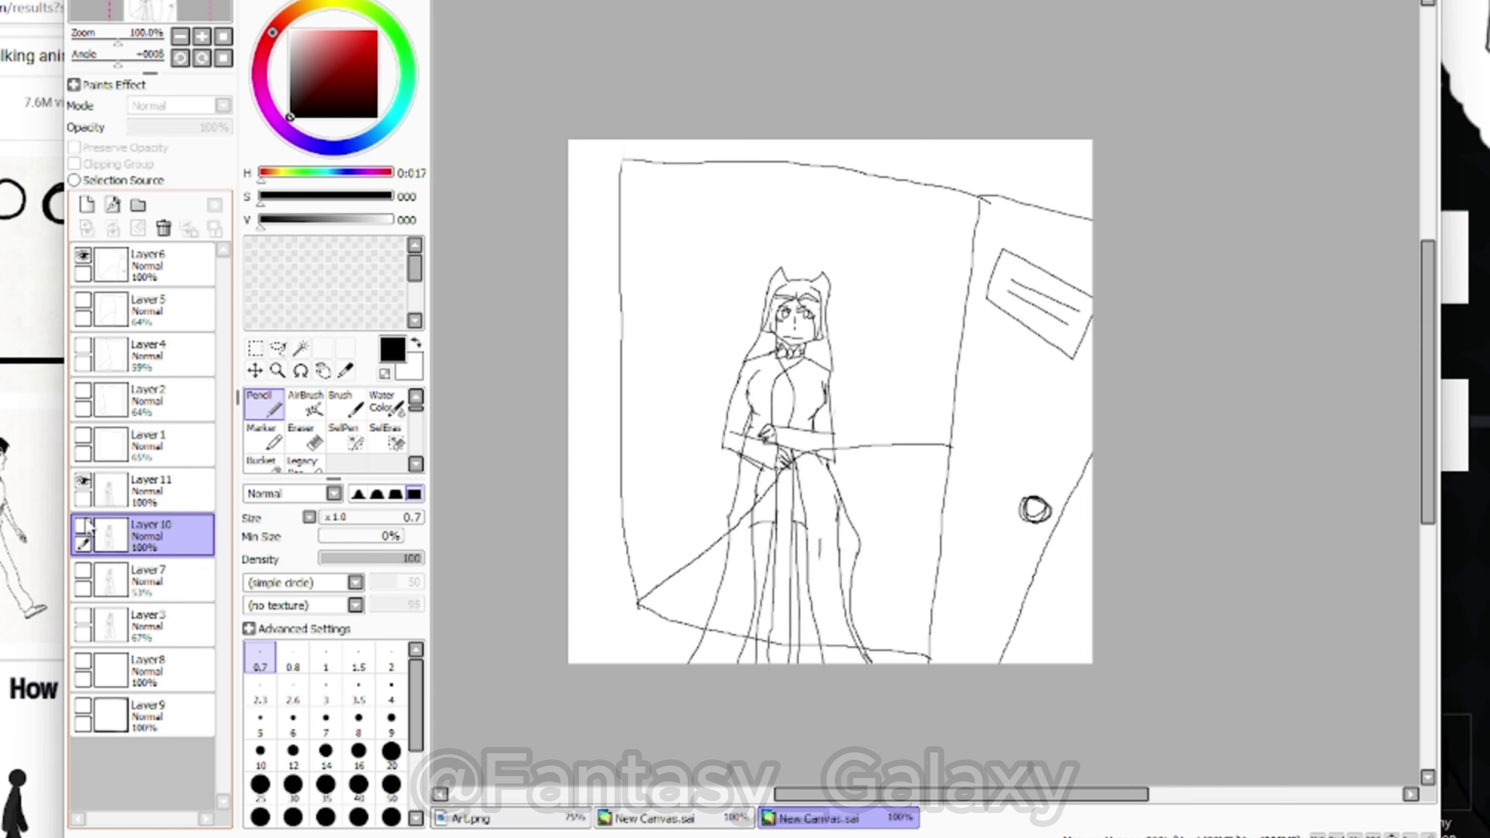
pyautogui.click(81, 481)
pyautogui.click(81, 525)
# Lasso the figure on Layer 10, copy it onto a new layer and hide the original
pyautogui.click(278, 349)
pyautogui.moveTo(963, 267); pyautogui.dragTo(918, 375)
pyautogui.hotkey('ctrl', 'c')
pyautogui.hotkey('ctrl', 'v')
pyautogui.hotkey('ctrl', 'd')
pyautogui.click(83, 569)
# Erase the pointed boot tip on Layer 12 and lower Layer 10's opacity to 65%
pyautogui.click(303, 437)
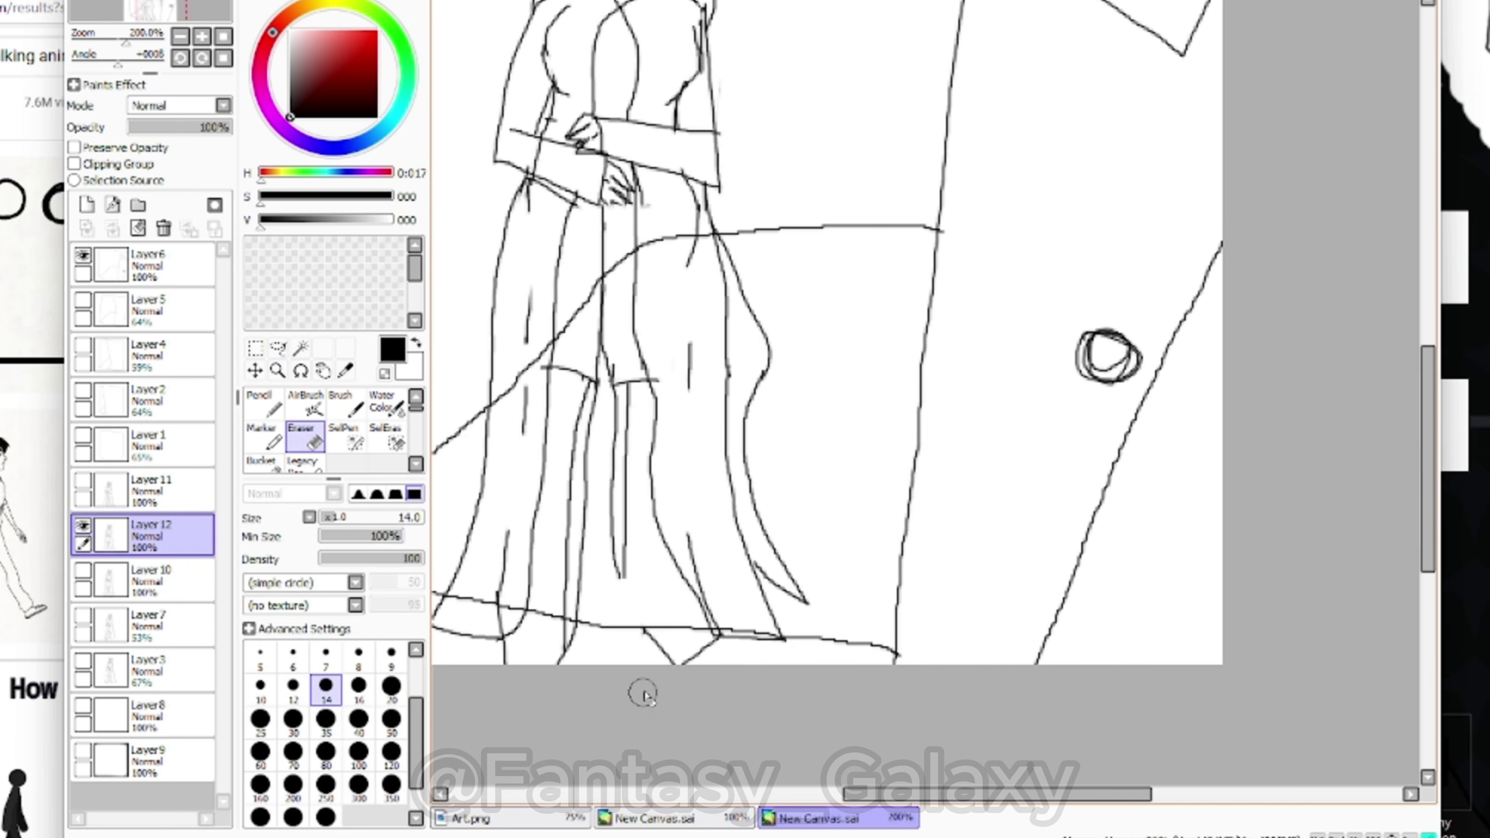
pyautogui.moveTo(745, 625); pyautogui.dragTo(645, 657)
pyautogui.click(263, 405)
pyautogui.click(152, 581)
pyautogui.moveTo(229, 128); pyautogui.dragTo(196, 127)
pyautogui.click(152, 535)
# Redraw the boot on Layer 12 in pencil over the faint pose below and hide Layer 10
pyautogui.moveTo(593, 557)
pyautogui.mouseDown()
pyautogui.moveTo(811, 666)
pyautogui.moveTo(592, 561)
pyautogui.mouseUp()
pyautogui.moveTo(595, 565); pyautogui.dragTo(645, 549)
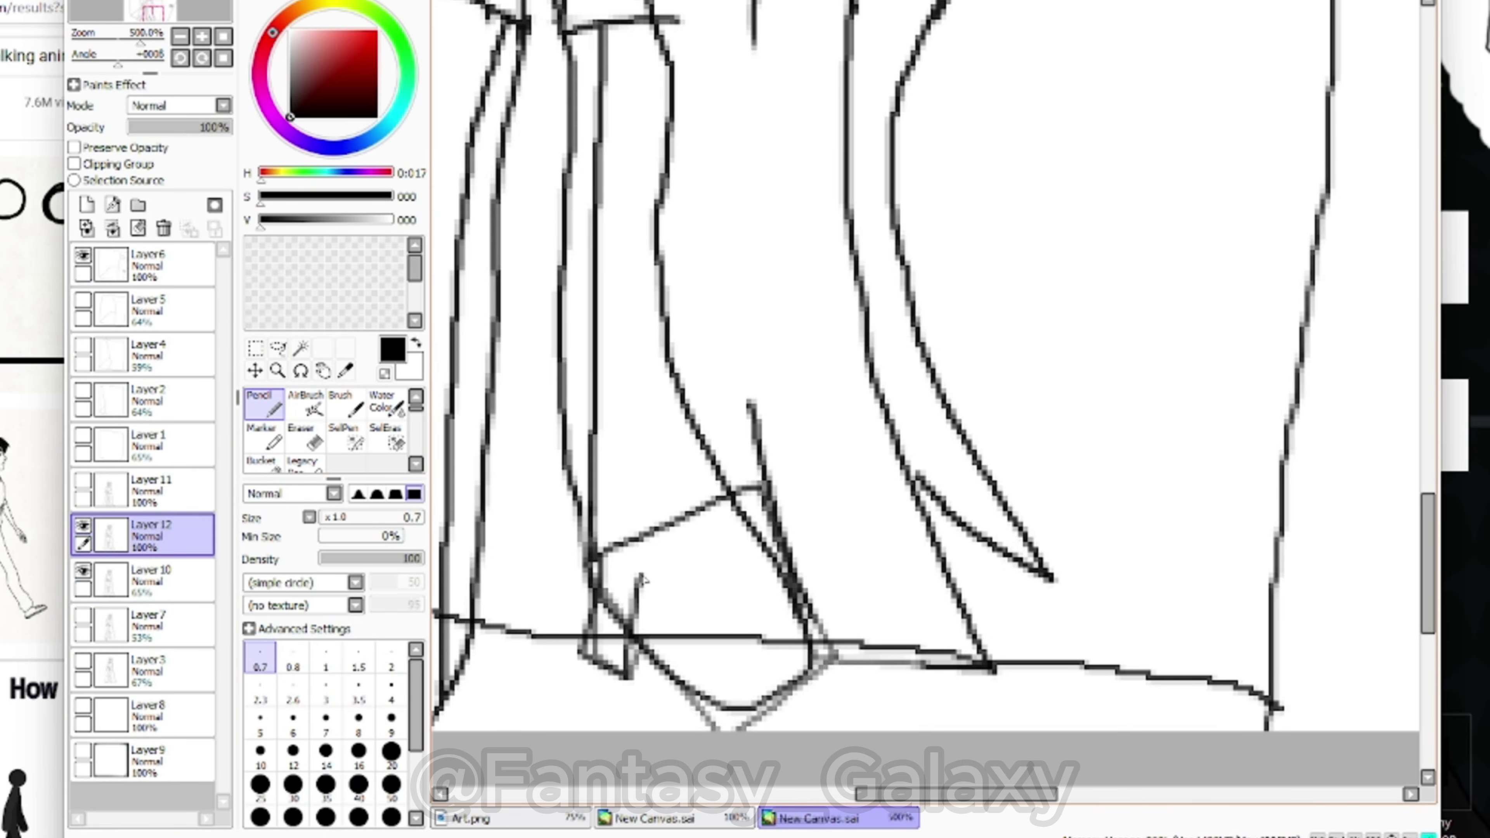
pyautogui.scroll(-3, 630, 525)
pyautogui.click(82, 570)
pyautogui.scroll(-2, 821, 411)
pyautogui.click(277, 349)
pyautogui.moveTo(845, 35); pyautogui.dragTo(822, 17)
pyautogui.hotkey('ctrl', 'd')
# Switch the visibility of Layers 3, 7, 10, 11 and 12 one after another to compare the walking poses
pyautogui.click(82, 481)
pyautogui.click(82, 526)
pyautogui.click(82, 616)
pyautogui.click(84, 570)
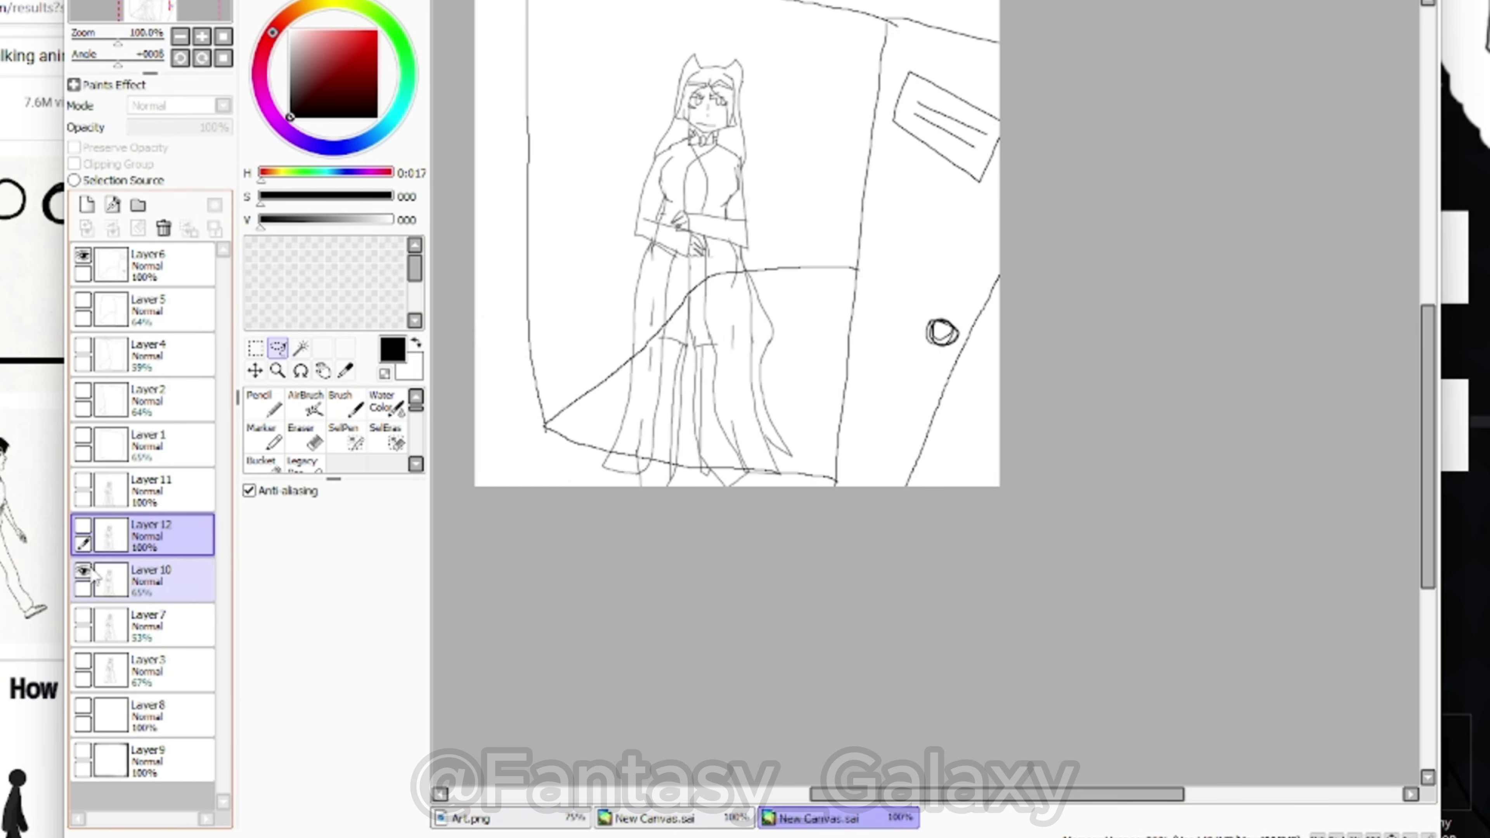
pyautogui.click(82, 525)
pyautogui.click(83, 570)
pyautogui.click(82, 480)
pyautogui.click(82, 525)
pyautogui.click(82, 661)
pyautogui.click(82, 616)
pyautogui.click(84, 571)
pyautogui.click(83, 570)
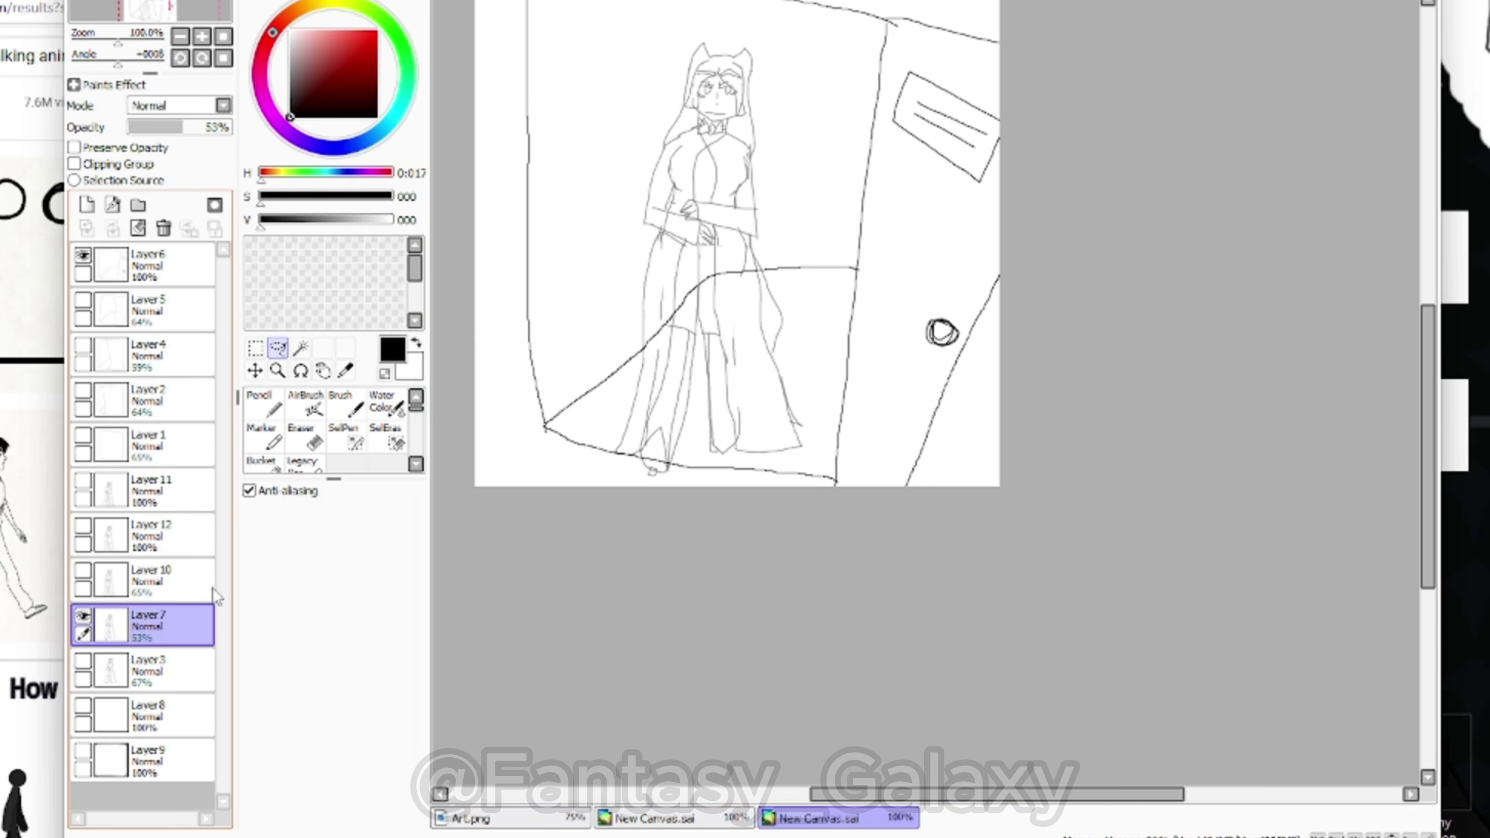
# Raise Layer 7's opacity and rework the figure's line art there with the eraser and pencil
pyautogui.moveTo(182, 127); pyautogui.dragTo(231, 128)
pyautogui.click(304, 438)
pyautogui.scroll(2, 750, 265)
pyautogui.moveTo(748, 267); pyautogui.dragTo(771, 442)
pyautogui.scroll(2, 742, 338)
pyautogui.click(264, 405)
pyautogui.moveTo(714, 212); pyautogui.dragTo(877, 644)
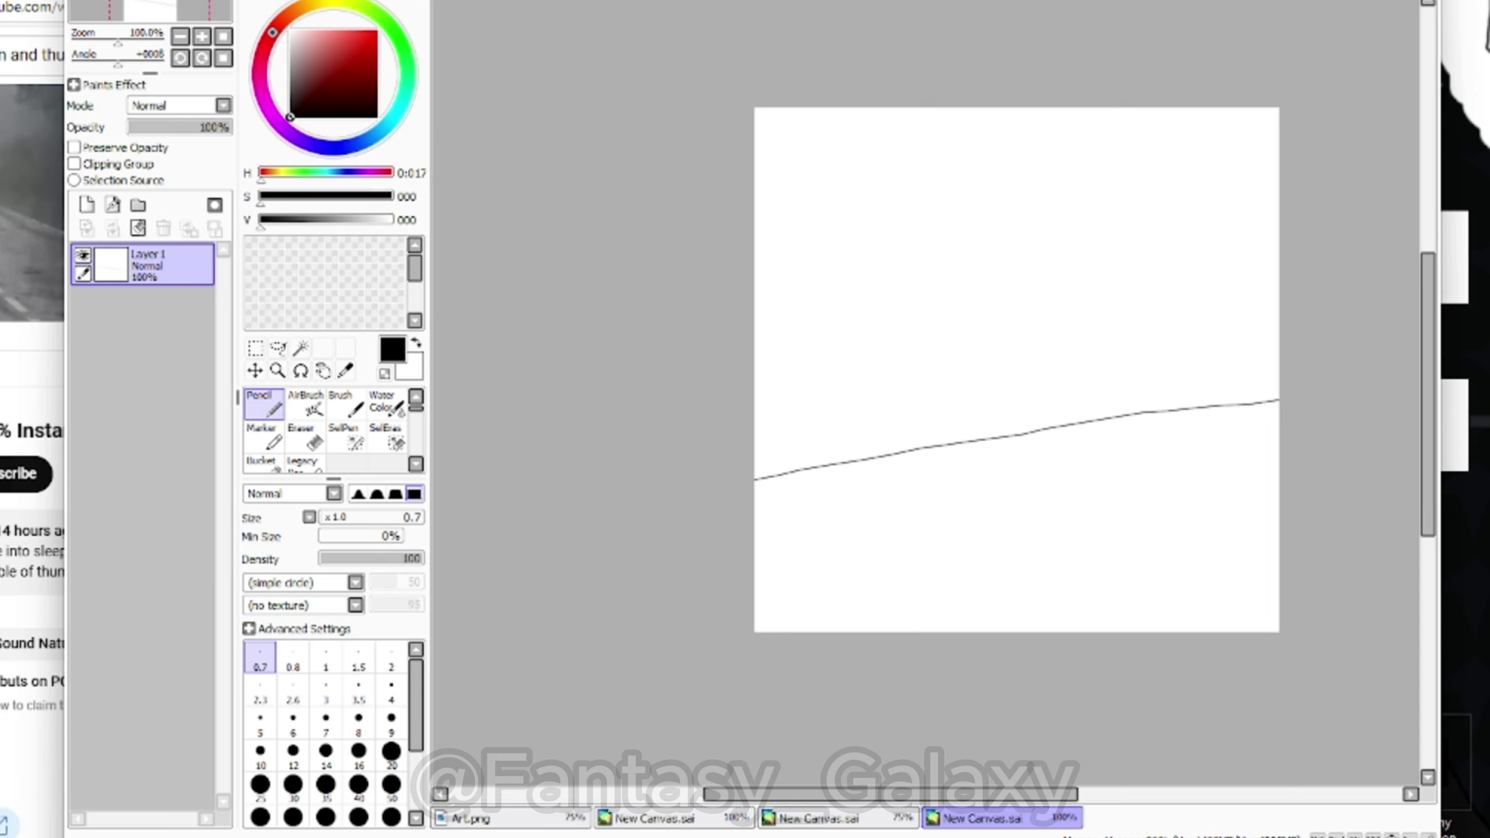
# Draw the outer outline of a desk standing on the sloping floor line of the new canvas
pyautogui.scroll(4, 891, 319)
pyautogui.moveTo(623, 542)
pyautogui.mouseDown()
pyautogui.moveTo(977, 382)
pyautogui.moveTo(992, 605)
pyautogui.mouseUp()
pyautogui.scroll(2, 991, 605)
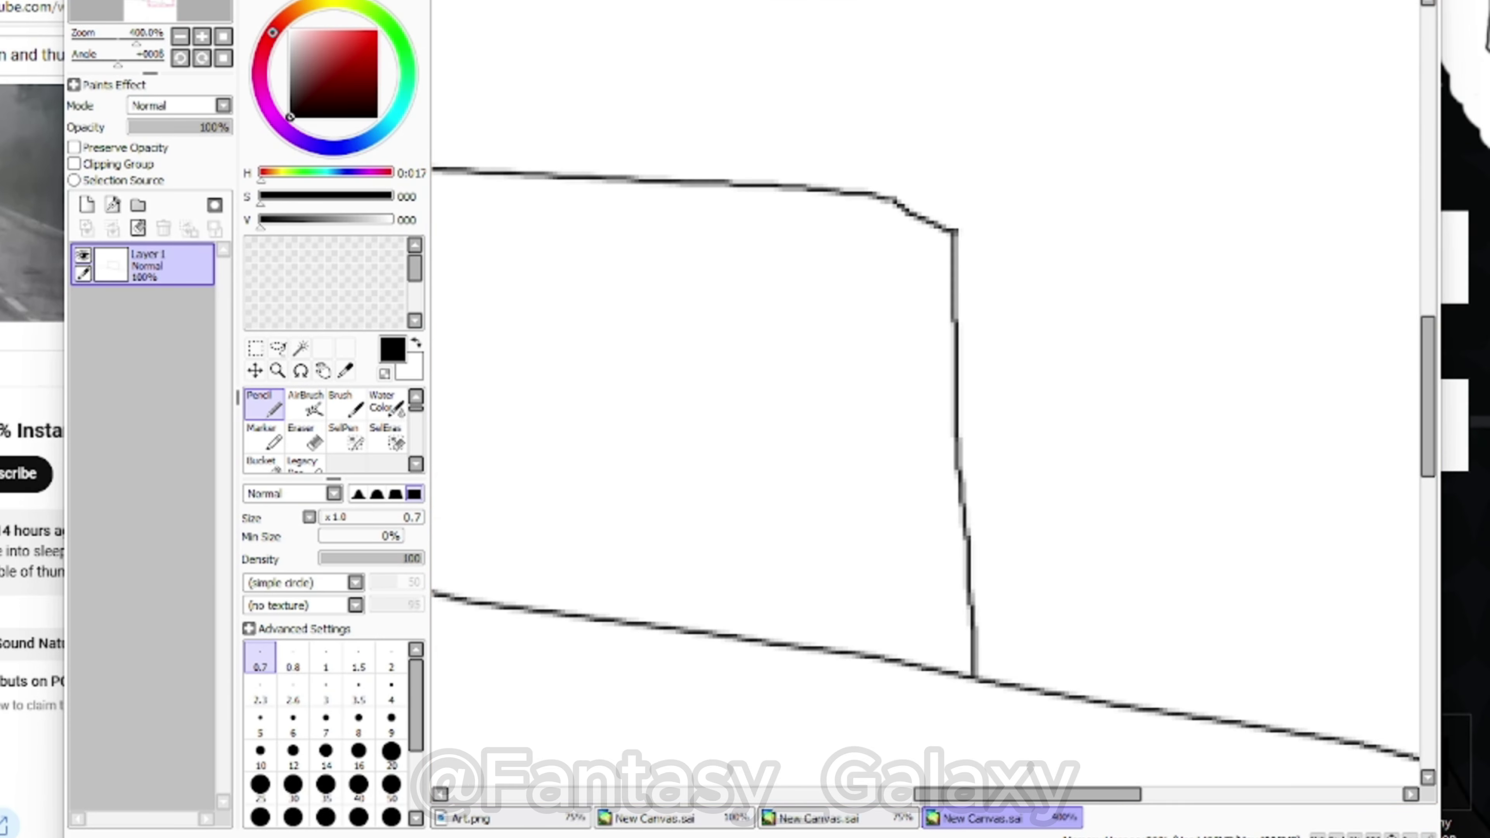
pyautogui.press('super+a')
pyautogui.moveTo(747, 186); pyautogui.dragTo(821, 279)
# Draw the inner edge of the desk's left leg, replacing a first stroke that starts at the tabletop
pyautogui.scroll(-2, 908, 305)
pyautogui.scroll(1, 909, 305)
pyautogui.moveTo(540, 264); pyautogui.dragTo(572, 595)
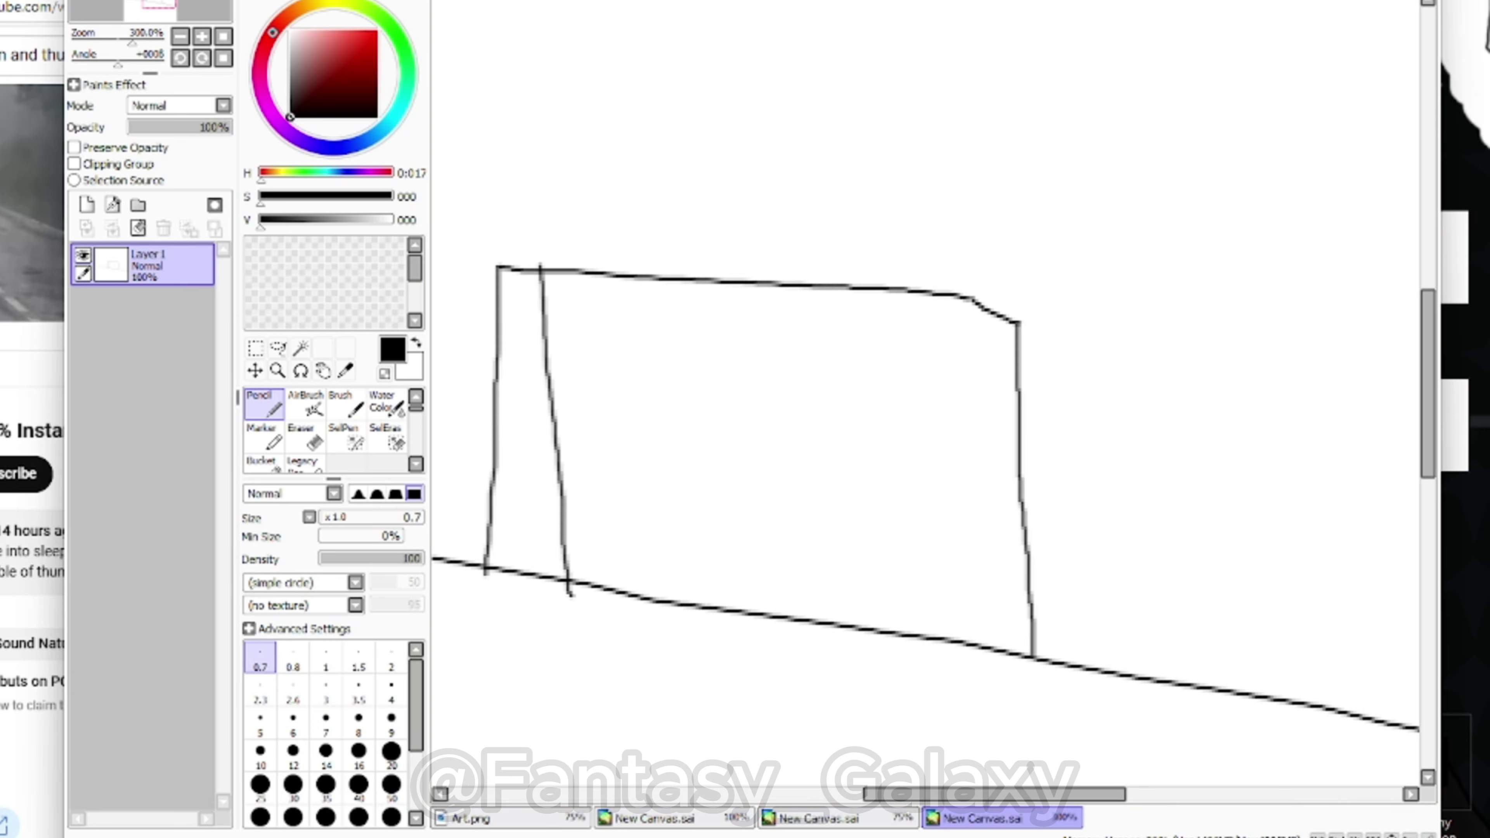
pyautogui.hotkey('ctrl', 'z')
pyautogui.moveTo(539, 379)
pyautogui.mouseDown()
pyautogui.moveTo(969, 639)
pyautogui.moveTo(578, 593)
pyautogui.mouseUp()
# Draw a drawer band under the desktop with dividing lines and small round knobs
pyautogui.scroll(-6, 576, 587)
pyautogui.scroll(5, 595, 531)
pyautogui.moveTo(445, 499); pyautogui.dragTo(715, 579)
pyautogui.scroll(-7, 464, 565)
pyautogui.moveTo(1044, 796); pyautogui.dragTo(1000, 796)
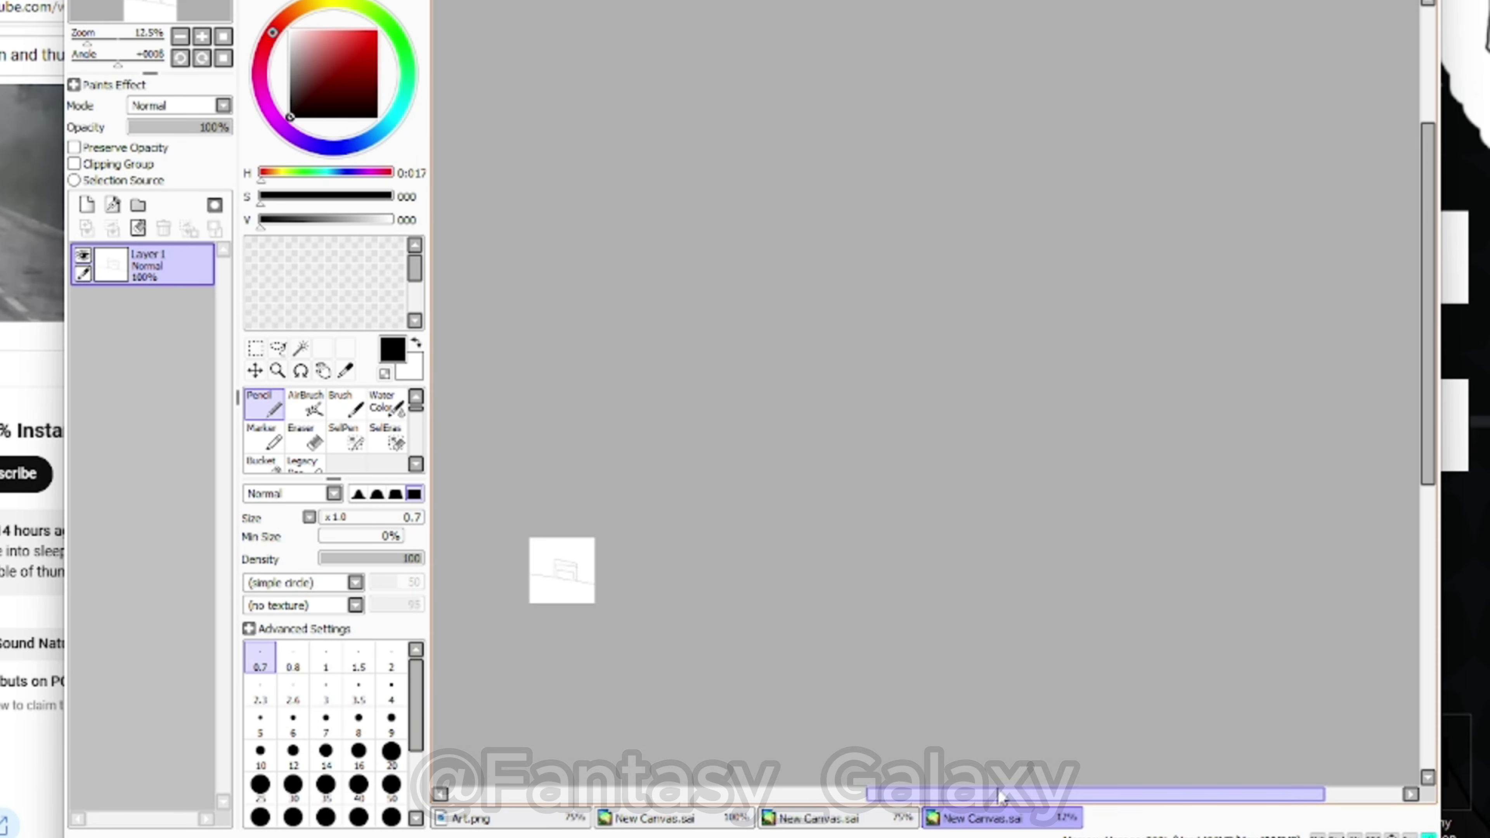
pyautogui.scroll(11, 688, 463)
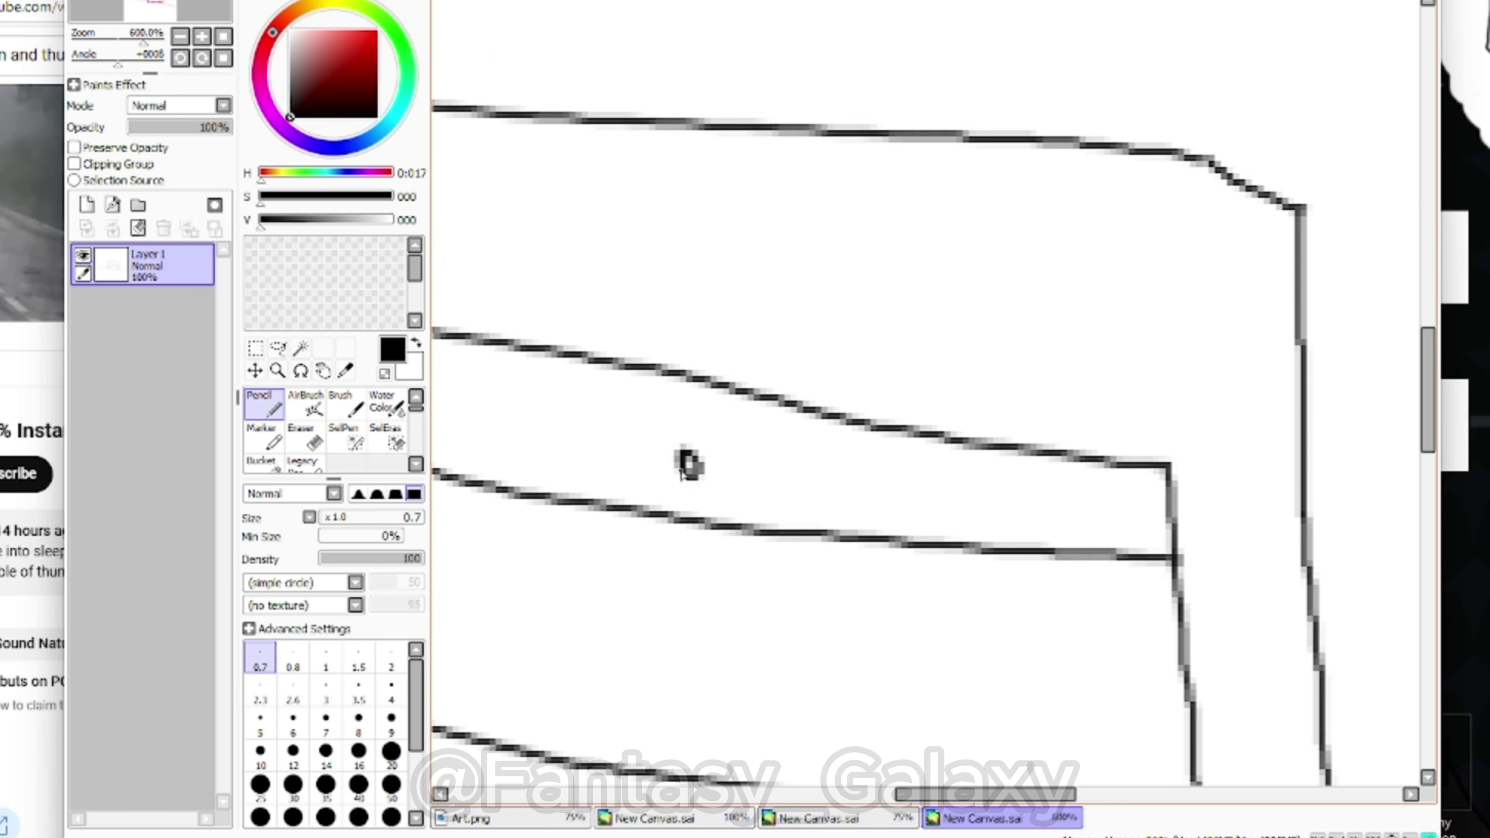
pyautogui.scroll(-6, 687, 463)
pyautogui.scroll(2, 854, 337)
pyautogui.moveTo(907, 289); pyautogui.dragTo(909, 320)
# Sketch a foreground figure beside the desk with an angular jaw, neck, collar and long body lines
pyautogui.moveTo(520, 113); pyautogui.dragTo(616, 267)
pyautogui.moveTo(616, 340); pyautogui.dragTo(454, 670)
pyautogui.moveTo(690, 312)
pyautogui.mouseDown()
pyautogui.moveTo(689, 406)
pyautogui.moveTo(812, 670)
pyautogui.mouseUp()
# Try short sleeve strokes below the figure's collar and undo them
pyautogui.moveTo(539, 309); pyautogui.dragTo(558, 387)
pyautogui.moveTo(581, 326); pyautogui.dragTo(579, 451)
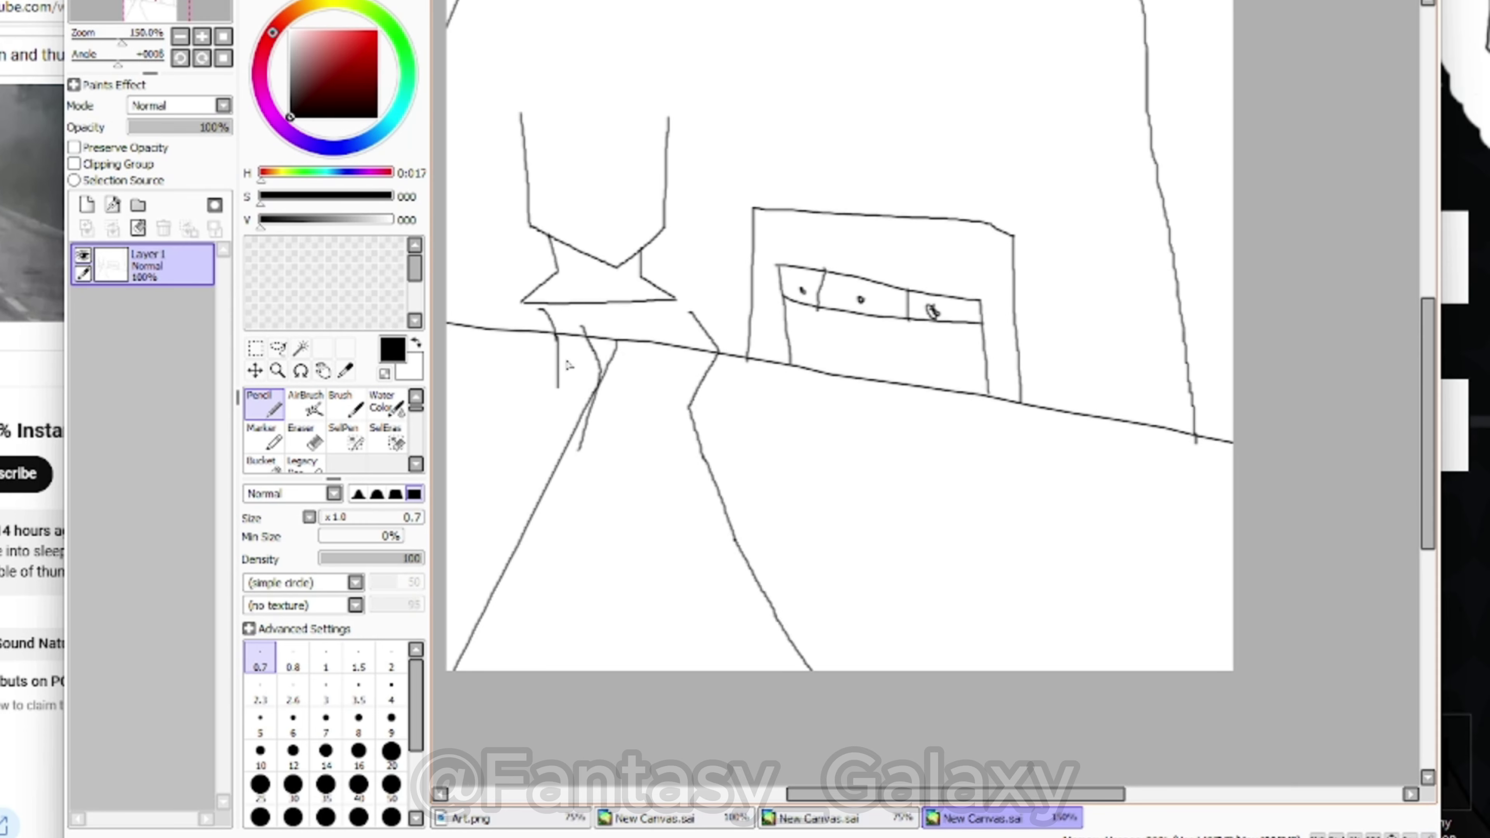
pyautogui.hotkey('ctrl', 'z')
pyautogui.hotkey('ctrl', 'z')
pyautogui.hotkey('ctrl', 'z')
pyautogui.scroll(1, 518, 446)
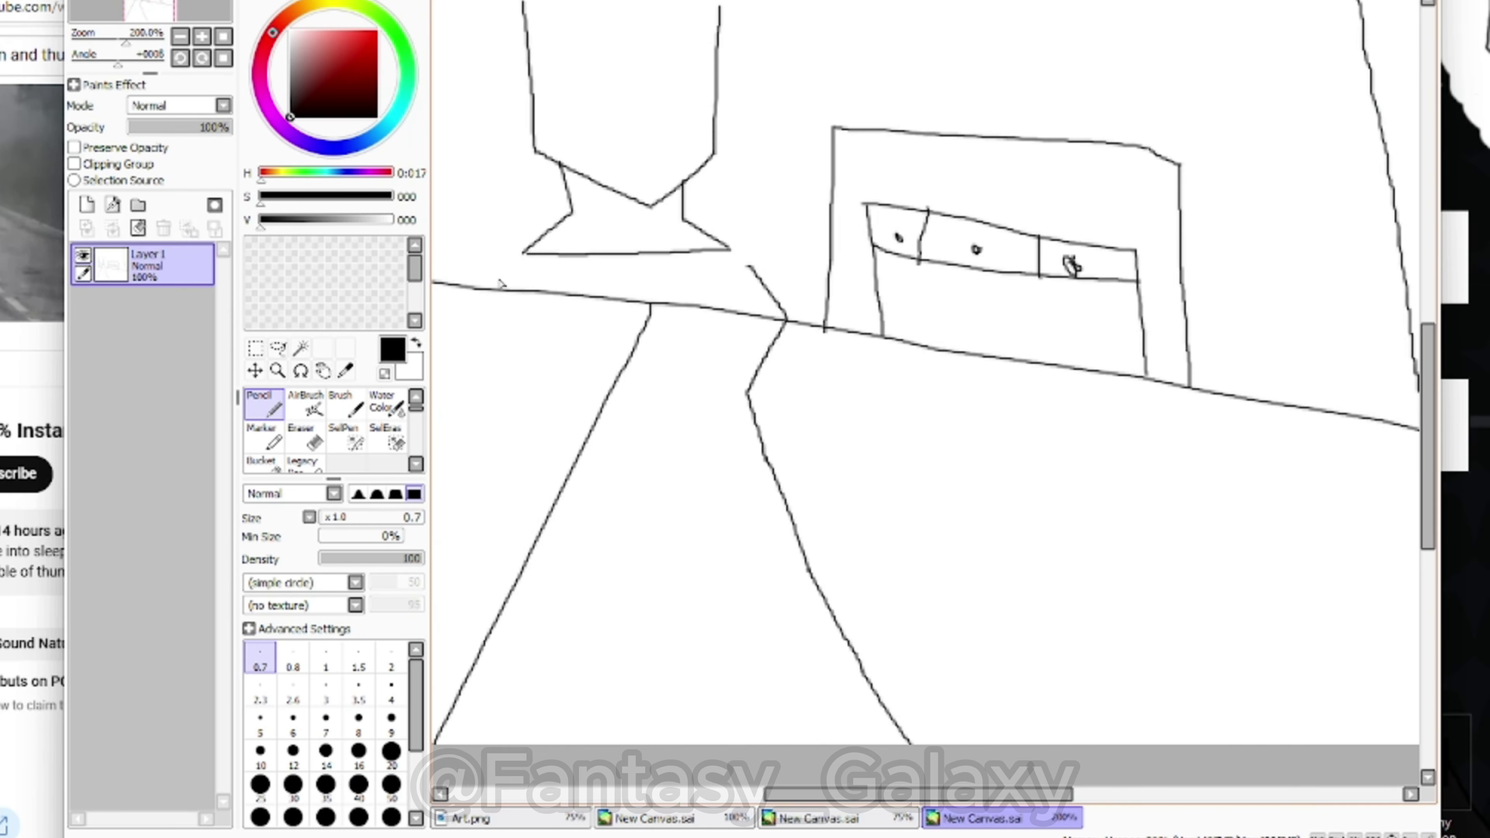
# Try a bent arm and long torso lines running down from the collar, undoing the rejected strokes
pyautogui.moveTo(522, 248); pyautogui.dragTo(624, 744)
pyautogui.scroll(-1, 727, 402)
pyautogui.hotkey('ctrl', 'z')
pyautogui.moveTo(575, 286)
pyautogui.mouseDown()
pyautogui.moveTo(592, 369)
pyautogui.moveTo(581, 527)
pyautogui.mouseUp()
pyautogui.moveTo(587, 500)
pyautogui.mouseDown()
pyautogui.moveTo(501, 657)
pyautogui.moveTo(500, 641)
pyautogui.mouseUp()
pyautogui.moveTo(656, 288)
pyautogui.mouseDown()
pyautogui.moveTo(639, 386)
pyautogui.moveTo(675, 658)
pyautogui.mouseUp()
pyautogui.moveTo(656, 290)
pyautogui.mouseDown()
pyautogui.moveTo(779, 531)
pyautogui.moveTo(801, 657)
pyautogui.mouseUp()
pyautogui.hotkey('ctrl', 'z')
pyautogui.hotkey('ctrl', 'z')
pyautogui.hotkey('ctrl', 'z')
pyautogui.hotkey('ctrl', 'z')
pyautogui.scroll(4, 716, 563)
pyautogui.scroll(-4, 665, 46)
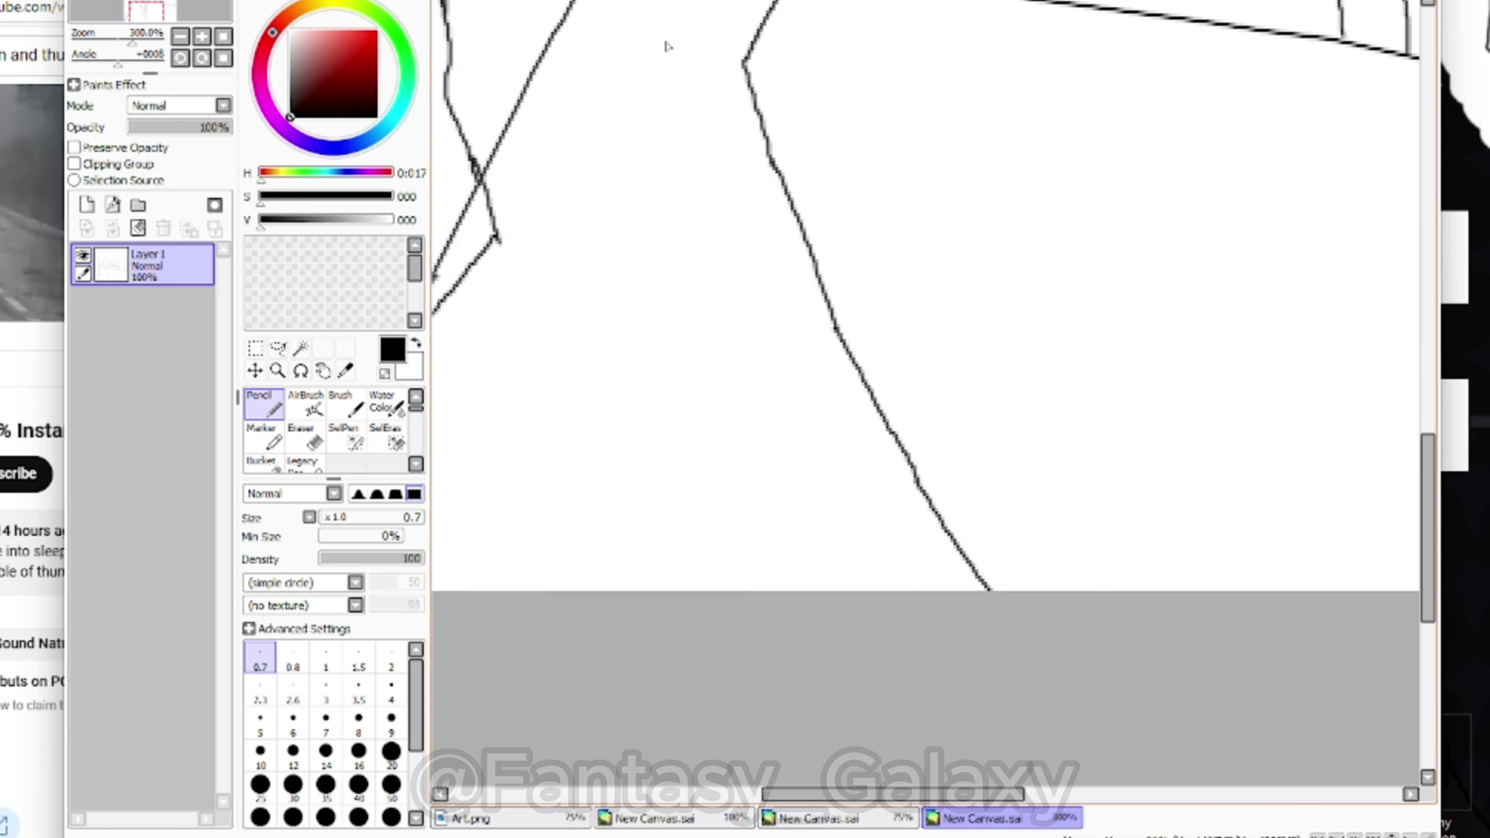
# Try extra collar and chest strokes on the figure and undo the unwanted ones
pyautogui.scroll(5, 634, 35)
pyautogui.moveTo(581, 39)
pyautogui.mouseDown()
pyautogui.moveTo(708, 133)
pyautogui.moveTo(966, 60)
pyautogui.moveTo(761, 114)
pyautogui.mouseUp()
pyautogui.hotkey('ctrl', 'z')
pyautogui.hotkey('ctrl', 'z')
pyautogui.scroll(-1, 760, 115)
pyautogui.moveTo(614, 125)
pyautogui.mouseDown()
pyautogui.moveTo(753, 85)
pyautogui.moveTo(621, 170)
pyautogui.mouseUp()
pyautogui.scroll(-2, 628, 82)
pyautogui.moveTo(615, 182)
pyautogui.mouseDown()
pyautogui.moveTo(586, 223)
pyautogui.moveTo(655, 257)
pyautogui.moveTo(631, 268)
pyautogui.mouseUp()
pyautogui.hotkey('ctrl', 'z')
pyautogui.scroll(-1, 625, 229)
pyautogui.hotkey('ctrl', 'z')
pyautogui.scroll(-2, 588, 176)
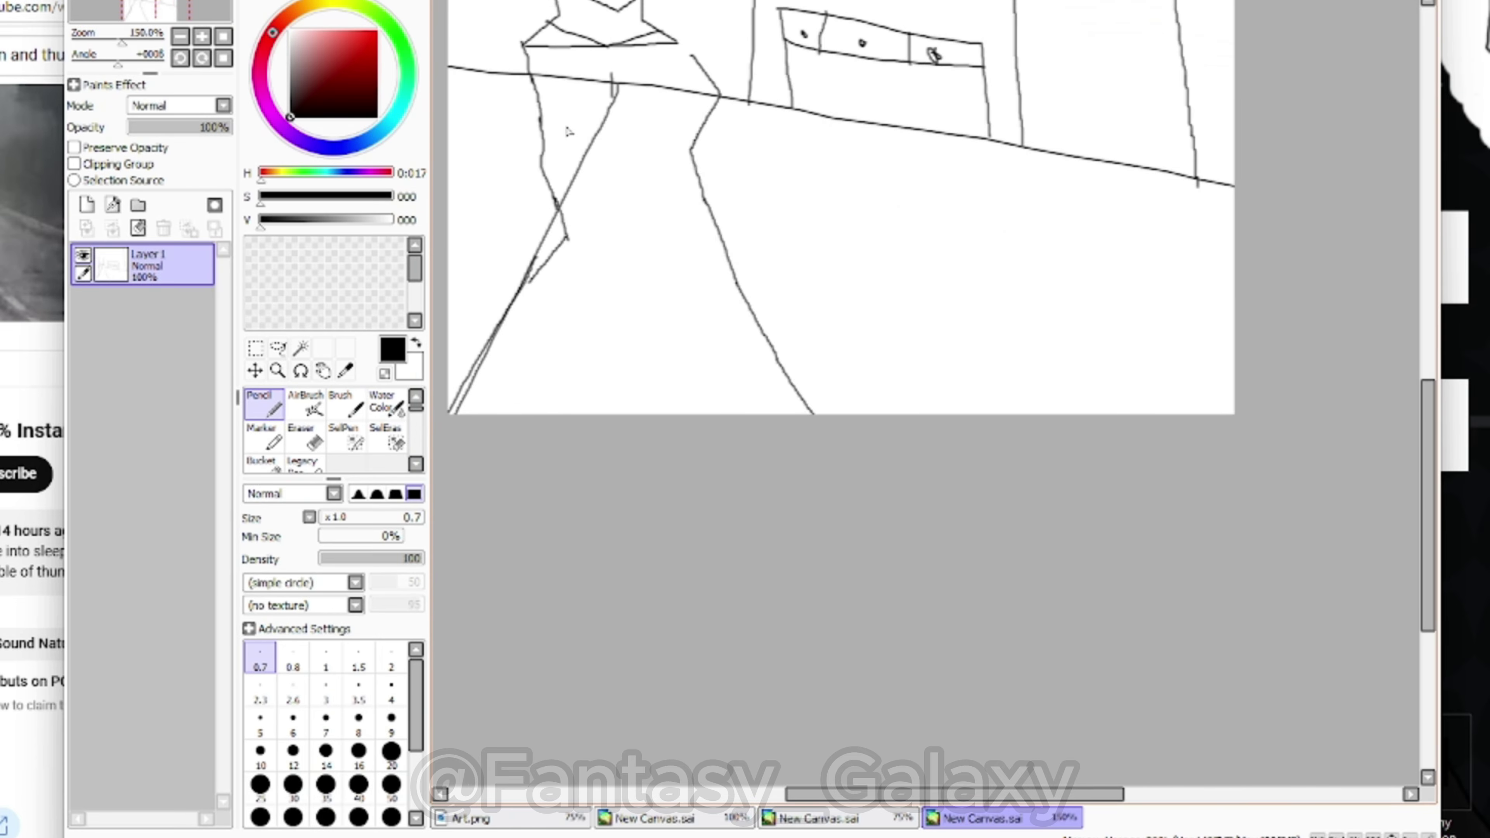
# Try a long outer sleeve edge from the figure's left collar corner, redoing the stroke once
pyautogui.scroll(2, 557, 88)
pyautogui.moveTo(590, 174); pyautogui.dragTo(479, 543)
pyautogui.hotkey('ctrl', 'z')
pyautogui.scroll(-1, 619, 237)
pyautogui.scroll(1, 595, 190)
pyautogui.moveTo(596, 192); pyautogui.dragTo(525, 559)
pyautogui.scroll(2, 655, 370)
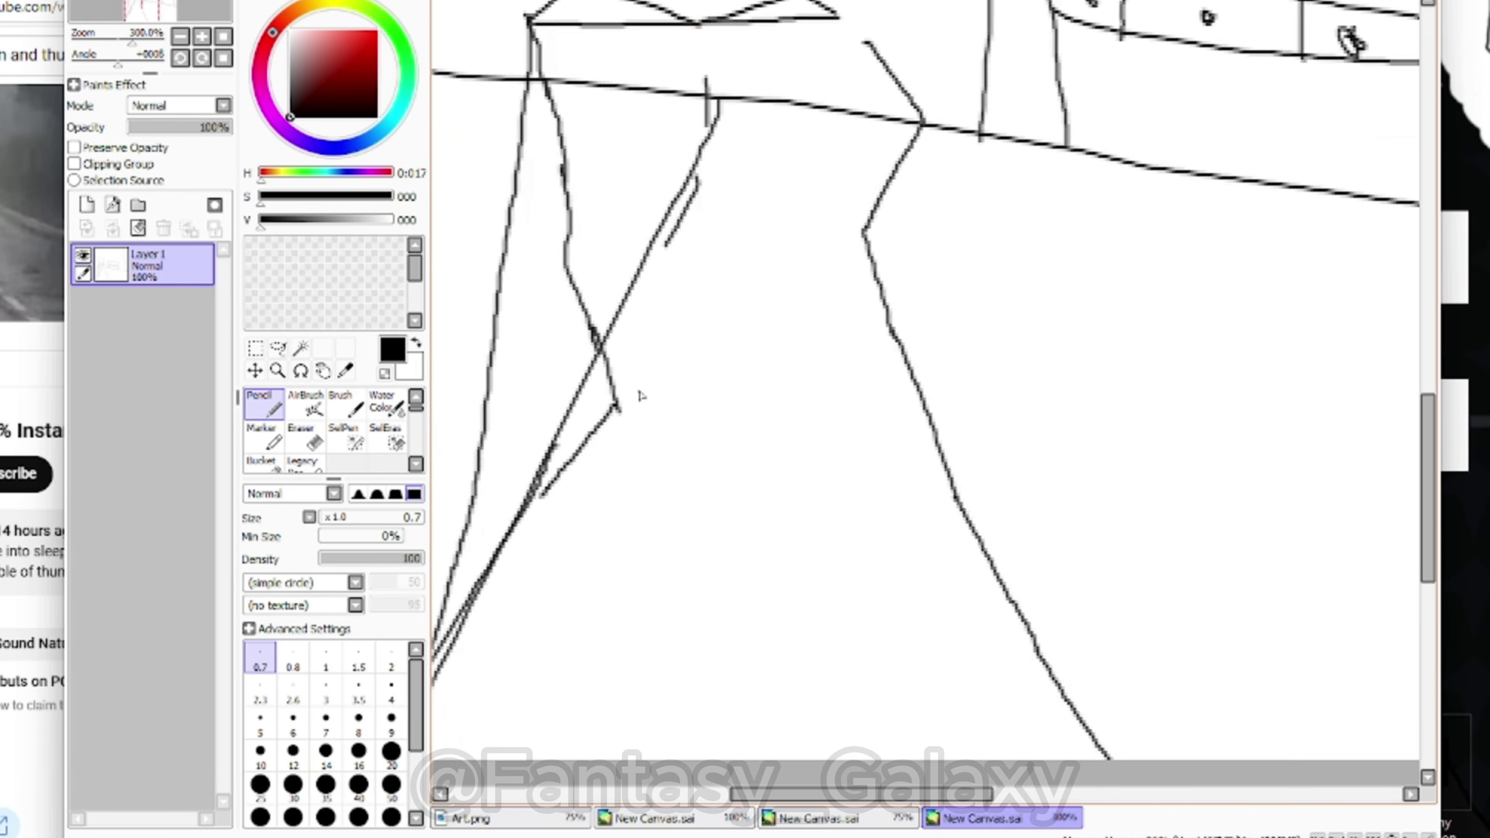
# Add a short stroke near the elbow and undo the recent run of arm and sleeve strokes
pyautogui.moveTo(618, 358); pyautogui.dragTo(606, 427)
pyautogui.scroll(-4, 614, 456)
pyautogui.scroll(1, 618, 428)
pyautogui.scroll(1, 671, 423)
pyautogui.scroll(-1, 622, 470)
pyautogui.hotkey('ctrl', 'z')
pyautogui.hotkey('ctrl', 'z')
pyautogui.hotkey('ctrl', 'z')
pyautogui.hotkey('ctrl', 'z')
pyautogui.hotkey('ctrl', 'z')
pyautogui.hotkey('ctrl', 'z')
pyautogui.hotkey('ctrl', 'z')
pyautogui.hotkey('ctrl', 'z')
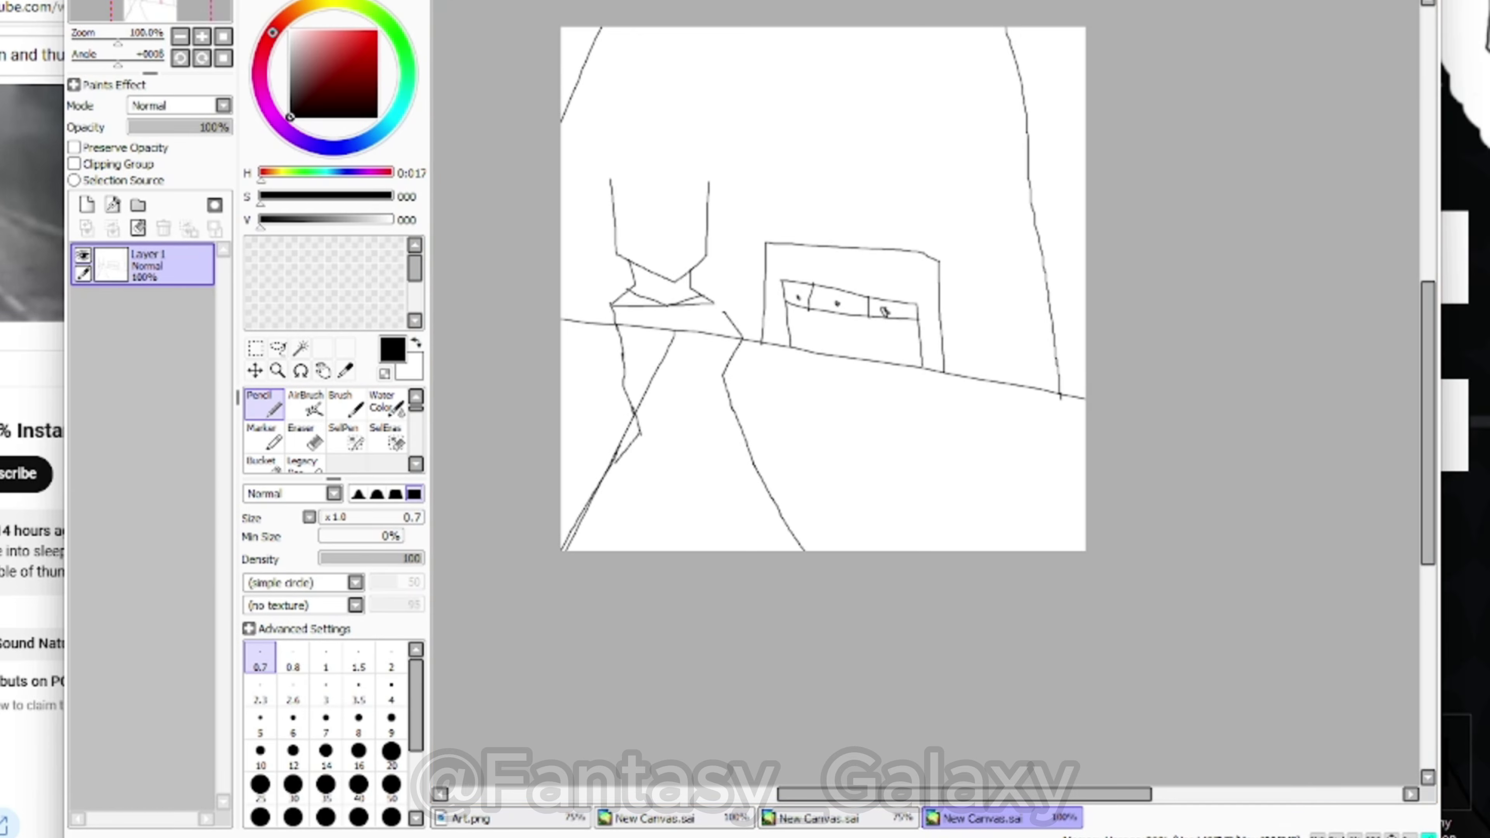
# Try a diagonal line from the collar to the long body line, with further strokes for the torso
pyautogui.scroll(2, 657, 324)
pyautogui.moveTo(586, 289)
pyautogui.mouseDown()
pyautogui.moveTo(608, 458)
pyautogui.moveTo(635, 493)
pyautogui.mouseUp()
pyautogui.scroll(1, 635, 494)
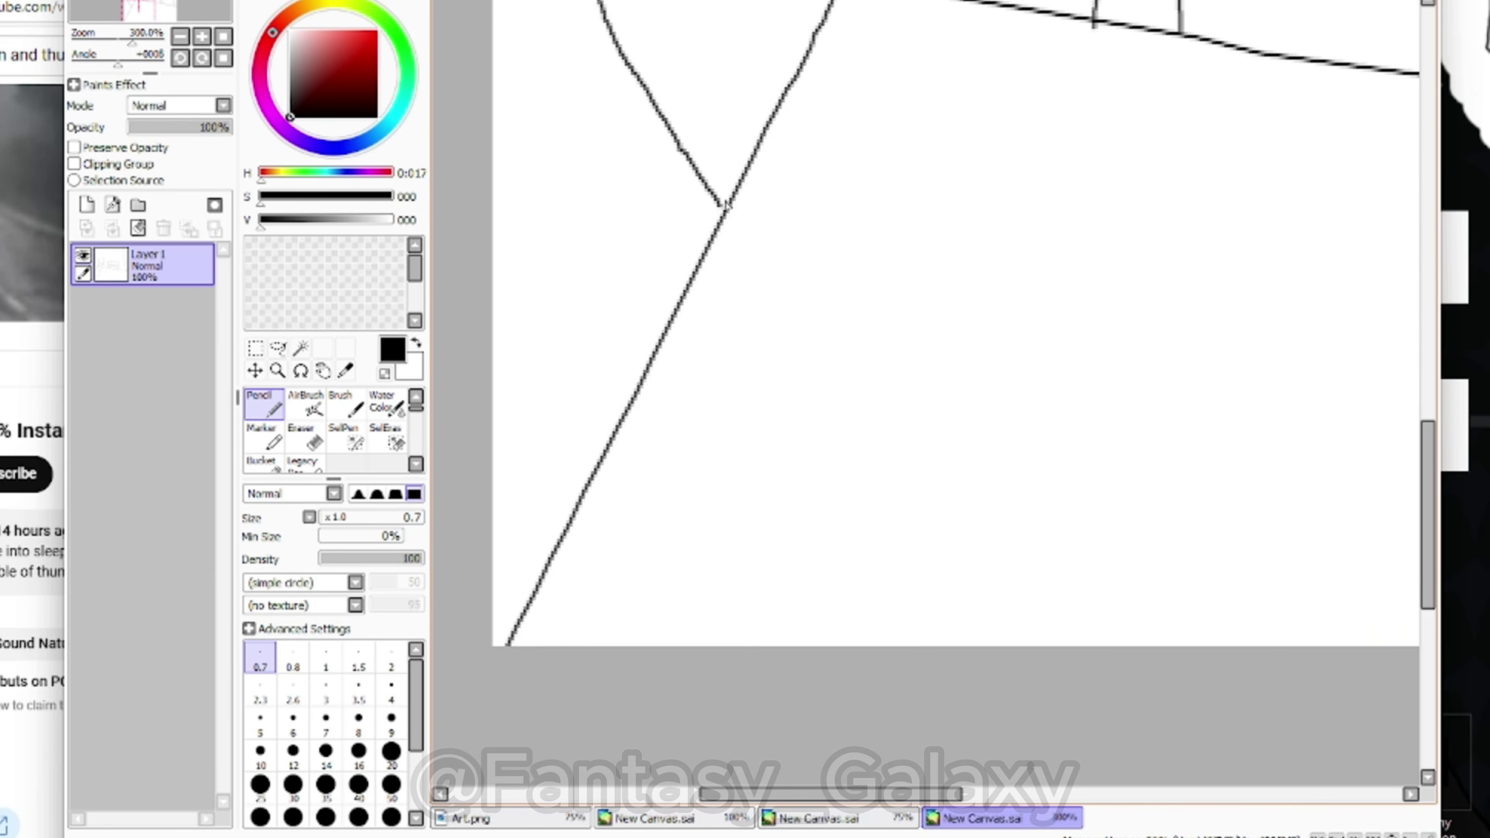
pyautogui.moveTo(620, 571); pyautogui.dragTo(845, 602)
pyautogui.moveTo(925, 173)
pyautogui.mouseDown()
pyautogui.moveTo(1004, 276)
pyautogui.moveTo(913, 611)
pyautogui.mouseUp()
pyautogui.scroll(-5, 838, 605)
pyautogui.scroll(3, 855, 704)
# Try new arm and side lines on the torso and undo the last six strokes
pyautogui.moveTo(686, 317)
pyautogui.mouseDown()
pyautogui.moveTo(713, 412)
pyautogui.moveTo(622, 537)
pyautogui.mouseUp()
pyautogui.moveTo(628, 521); pyautogui.dragTo(535, 578)
pyautogui.moveTo(833, 327); pyautogui.dragTo(922, 608)
pyautogui.hotkey('ctrl', 'z')
pyautogui.hotkey('ctrl', 'z')
pyautogui.hotkey('ctrl', 'z')
pyautogui.hotkey('ctrl', 'z')
pyautogui.hotkey('ctrl', 'z')
pyautogui.hotkey('ctrl', 'z')
# Draw the figure's sloping shoulder, outer upper arm and forearm down from the neck
pyautogui.moveTo(683, 72); pyautogui.dragTo(732, 105)
pyautogui.scroll(2, 821, 528)
pyautogui.moveTo(731, 105)
pyautogui.mouseDown()
pyautogui.moveTo(833, 411)
pyautogui.moveTo(796, 406)
pyautogui.mouseUp()
pyautogui.scroll(-6, 933, 600)
pyautogui.scroll(4, 833, 463)
pyautogui.moveTo(798, 399); pyautogui.dragTo(737, 774)
pyautogui.scroll(-5, 886, 587)
pyautogui.scroll(6, 853, 639)
# Draw a cuff line at the end of the left sleeve and a curled hand with finger strokes
pyautogui.moveTo(838, 606); pyautogui.dragTo(921, 665)
pyautogui.scroll(-1, 905, 616)
pyautogui.scroll(4, 861, 648)
pyautogui.moveTo(866, 561); pyautogui.dragTo(887, 718)
pyautogui.moveTo(880, 620); pyautogui.dragTo(932, 690)
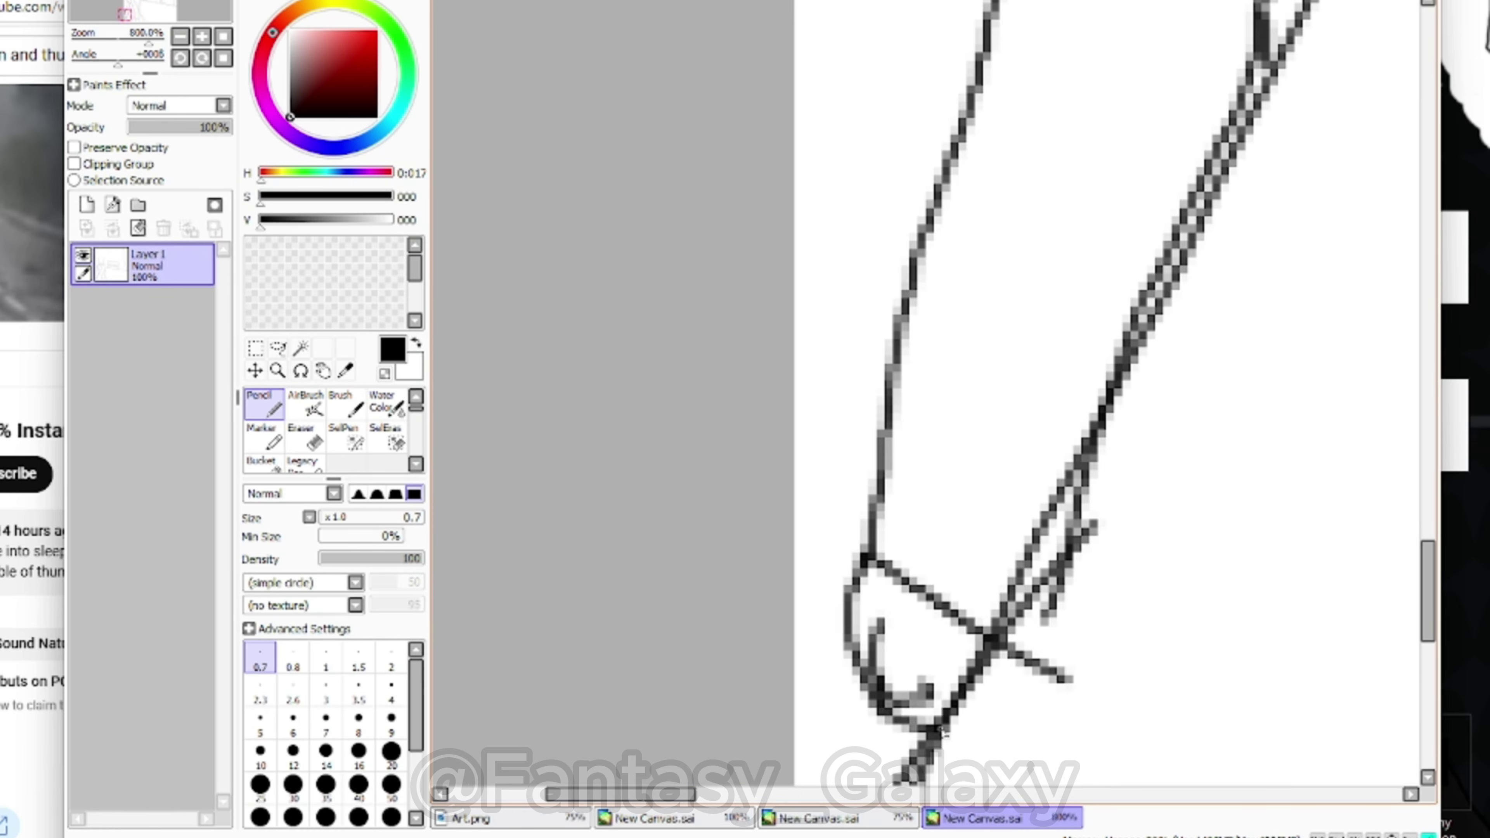
# Draw the figure's mouth as two short dashes above the chin
pyautogui.scroll(-7, 961, 725)
pyautogui.scroll(3, 1114, 730)
pyautogui.scroll(-1, 904, 374)
pyautogui.scroll(3, 789, 176)
pyautogui.moveTo(836, 589); pyautogui.dragTo(916, 595)
pyautogui.moveTo(939, 598); pyautogui.dragTo(981, 599)
# Erase the old straight sides of the head and draw a closed, boxy head outline above the jaw
pyautogui.press('e')
pyautogui.moveTo(1088, 400); pyautogui.dragTo(1068, 563)
pyautogui.press('n')
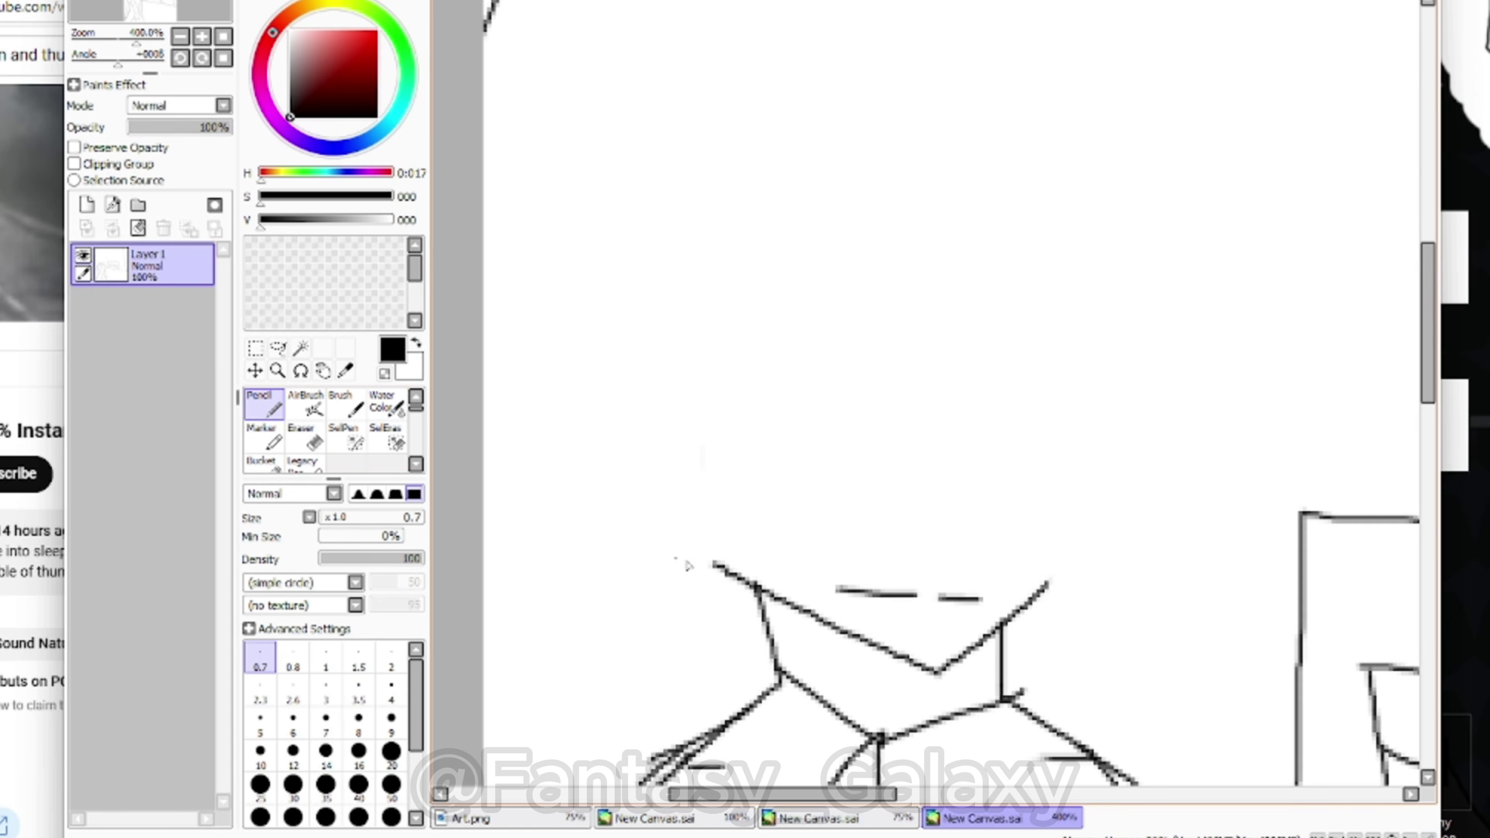
pyautogui.moveTo(715, 566); pyautogui.dragTo(698, 299)
pyautogui.moveTo(1049, 586)
pyautogui.mouseDown()
pyautogui.moveTo(1040, 420)
pyautogui.moveTo(699, 298)
pyautogui.mouseUp()
pyautogui.scroll(-7, 751, 330)
pyautogui.scroll(8, 718, 344)
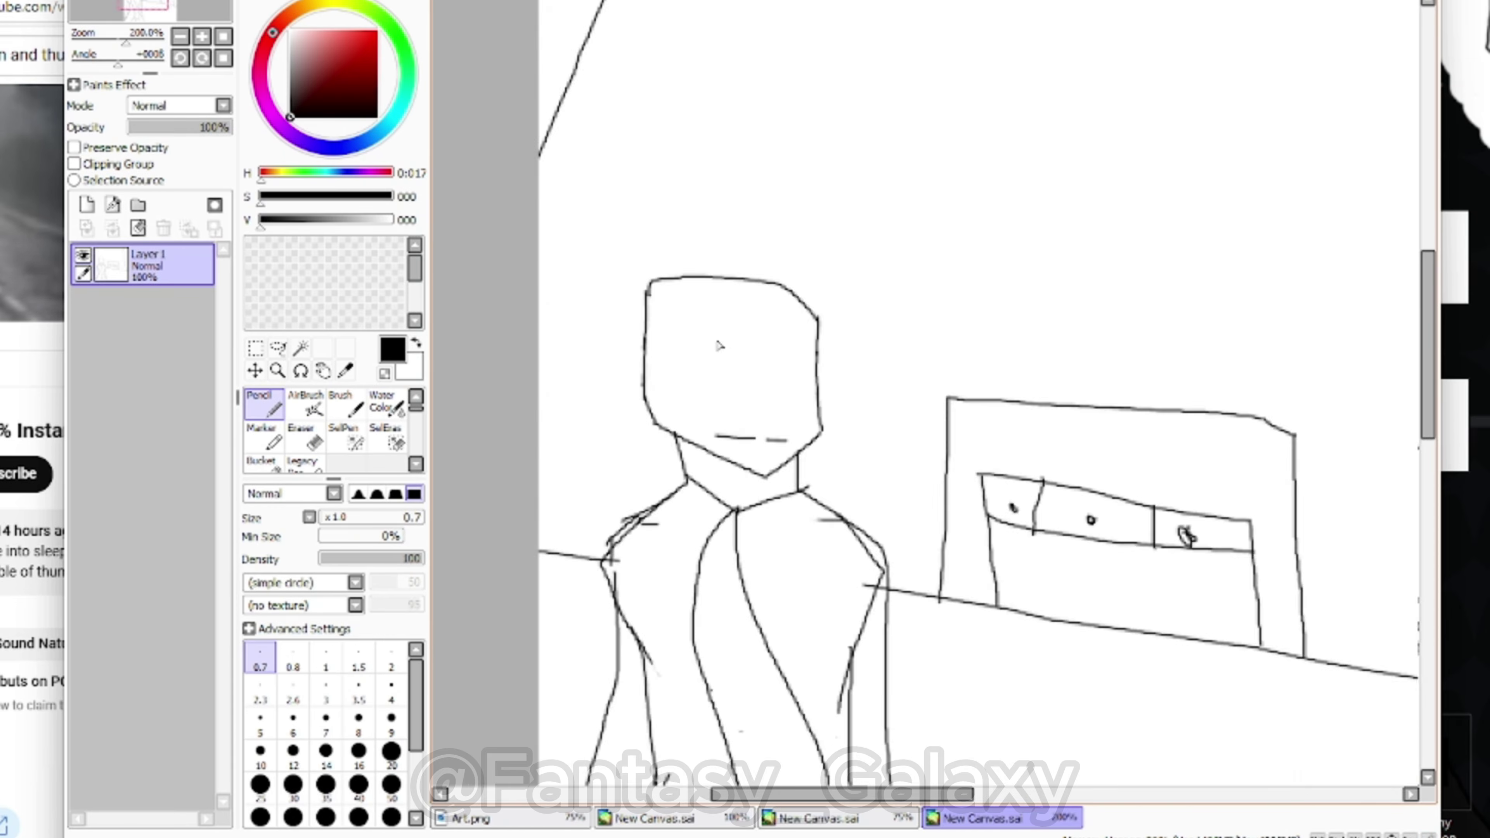
# Draw the figure's two eyes as arched upper lids with nearly straight lines beneath, undoing a misplaced stroke
pyautogui.moveTo(528, 356); pyautogui.dragTo(714, 324)
pyautogui.moveTo(529, 356)
pyautogui.mouseDown()
pyautogui.moveTo(696, 369)
pyautogui.moveTo(611, 386)
pyautogui.moveTo(410, 381)
pyautogui.mouseUp()
pyautogui.hotkey('ctrl', 'z')
pyautogui.scroll(2, 681, 286)
pyautogui.scroll(-4, 528, 384)
pyautogui.scroll(3, 720, 364)
pyautogui.moveTo(864, 432)
pyautogui.mouseDown()
pyautogui.moveTo(731, 392)
pyautogui.moveTo(566, 441)
pyautogui.mouseUp()
pyautogui.moveTo(568, 435); pyautogui.dragTo(872, 451)
pyautogui.scroll(-5, 842, 420)
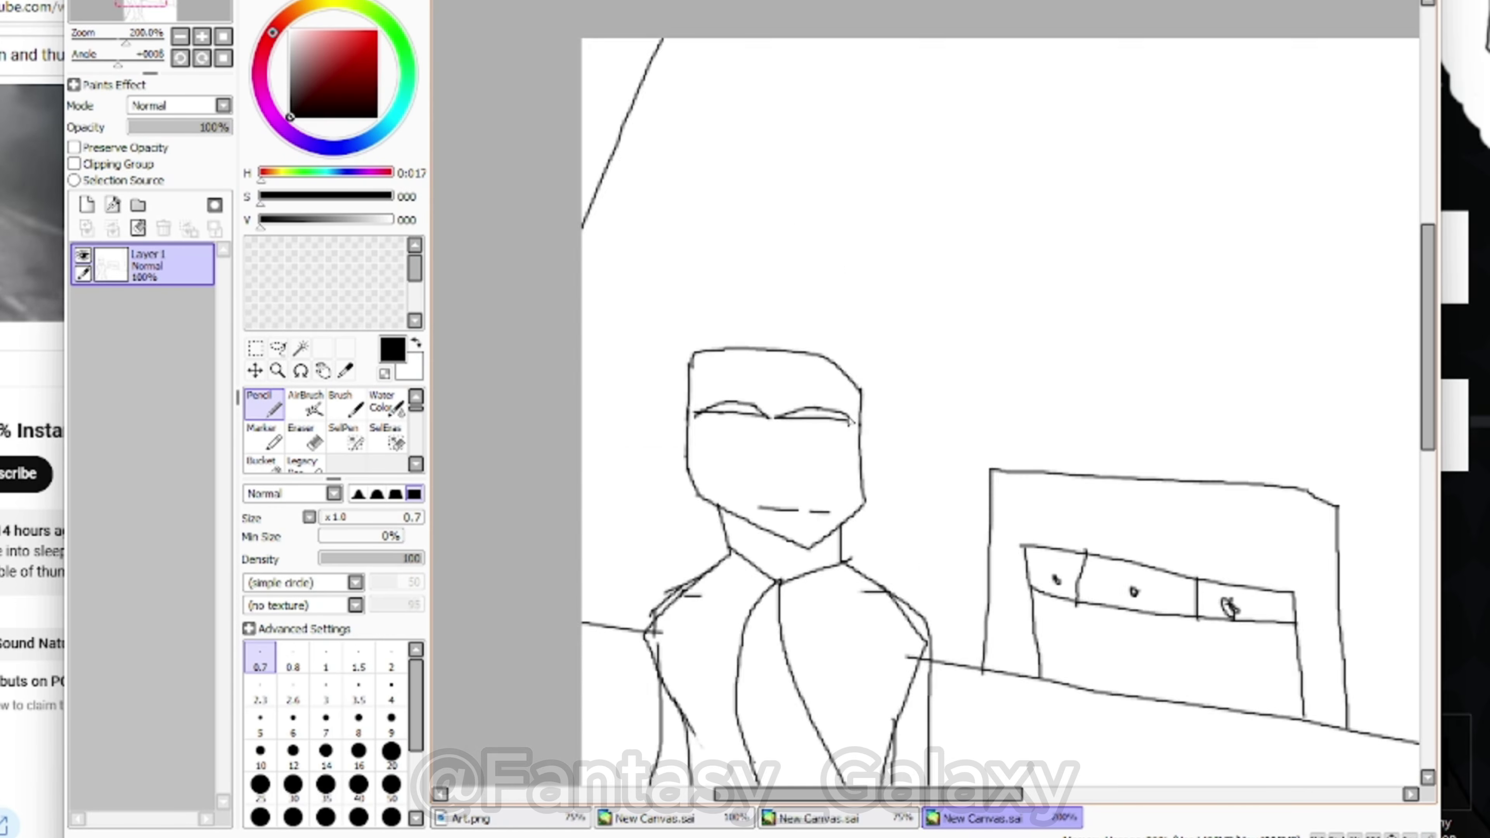
# Redraw the right eye's upper lid and add lower lids under both eyes and a bent nose line
pyautogui.scroll(3, 784, 441)
pyautogui.hotkey('ctrl', 'z')
pyautogui.hotkey('ctrl', 'z')
pyautogui.moveTo(769, 415); pyautogui.dragTo(937, 449)
pyautogui.moveTo(566, 440); pyautogui.dragTo(640, 485)
pyautogui.moveTo(860, 505); pyautogui.dragTo(938, 478)
pyautogui.scroll(-5, 1000, 467)
pyautogui.scroll(3, 1057, 615)
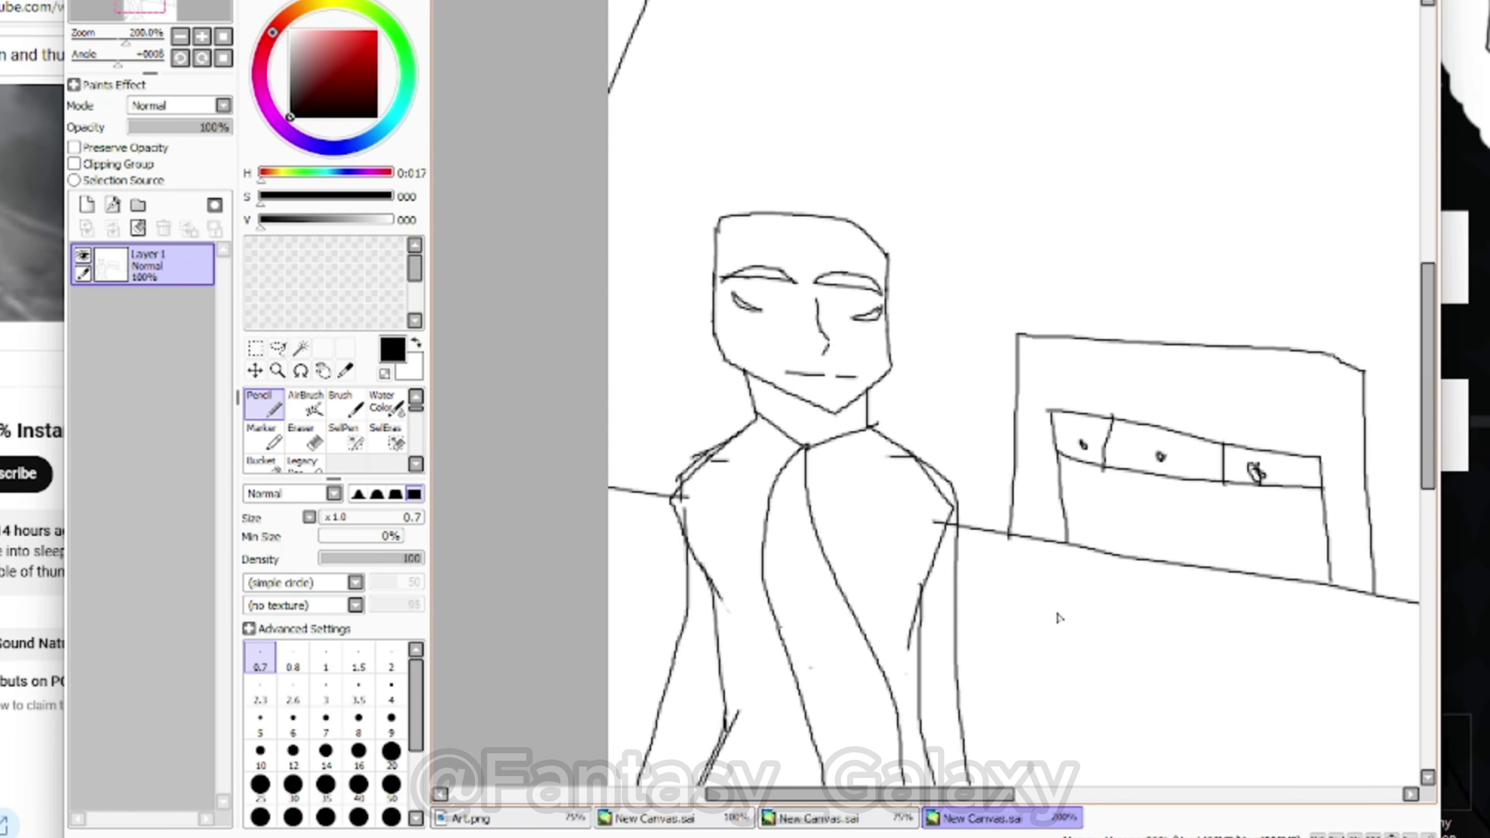
# Erase the old neck sides and redraw them running from the jaw down to the collar
pyautogui.scroll(-3, 912, 504)
pyautogui.scroll(7, 868, 449)
pyautogui.click(305, 436)
pyautogui.moveTo(712, 461); pyautogui.dragTo(711, 451)
pyautogui.moveTo(1077, 529); pyautogui.dragTo(1076, 505)
pyautogui.click(264, 404)
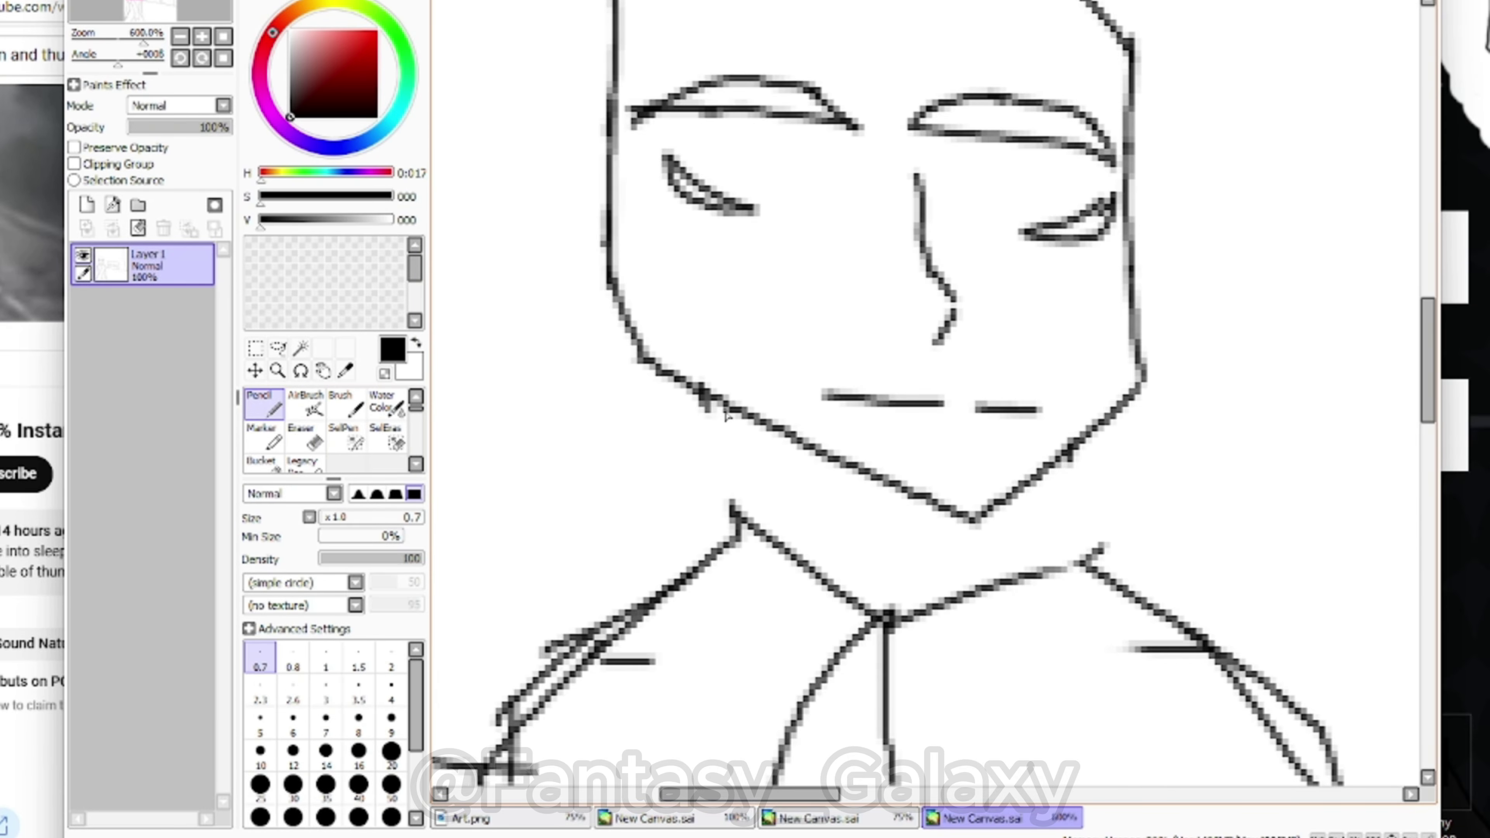
pyautogui.moveTo(744, 407); pyautogui.dragTo(726, 516)
pyautogui.hotkey('ctrl', 'z')
pyautogui.moveTo(748, 404); pyautogui.dragTo(737, 515)
pyautogui.moveTo(1062, 458); pyautogui.dragTo(1065, 559)
pyautogui.scroll(-9, 1097, 555)
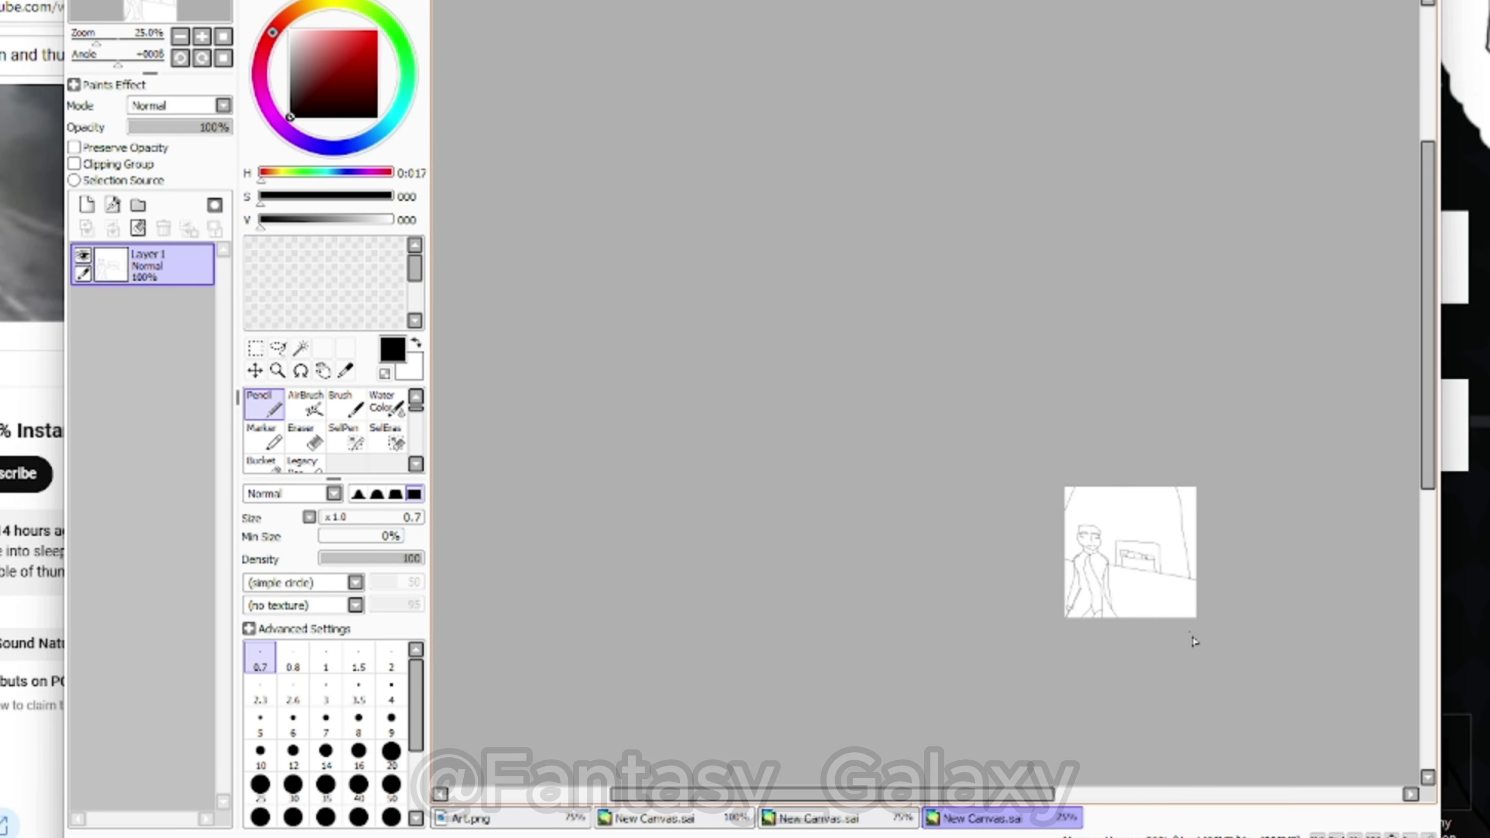
# Erase the figure from the room scene and draw a new blank head outline, neck and sloping shoulder lines
pyautogui.scroll(3, 1199, 620)
pyautogui.click(305, 436)
pyautogui.click(264, 404)
pyautogui.scroll(-6, 728, 296)
pyautogui.scroll(2, 683, 300)
pyautogui.moveTo(681, 280); pyautogui.dragTo(622, 394)
pyautogui.moveTo(868, 290)
pyautogui.mouseDown()
pyautogui.moveTo(865, 359)
pyautogui.moveTo(1020, 440)
pyautogui.mouseUp()
pyautogui.scroll(-5, 1021, 440)
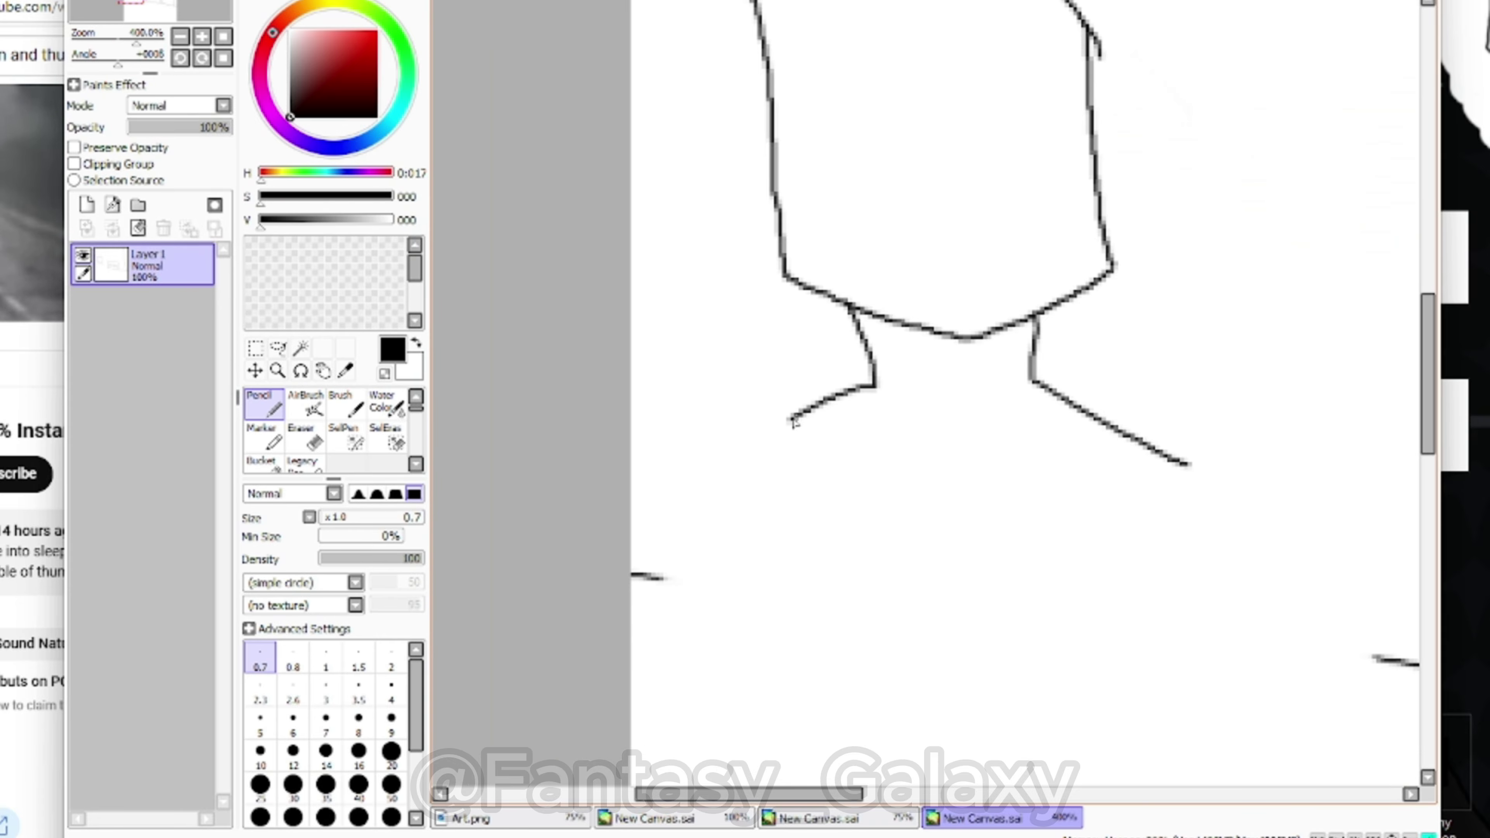
# Draw the new figure's angled chest sides, the waistline and the two lines flaring outward below the waist
pyautogui.scroll(-3, 748, 476)
pyautogui.moveTo(791, 420)
pyautogui.mouseDown()
pyautogui.moveTo(743, 475)
pyautogui.moveTo(774, 627)
pyautogui.mouseUp()
pyautogui.moveTo(542, 401)
pyautogui.mouseDown()
pyautogui.moveTo(518, 463)
pyautogui.moveTo(563, 623)
pyautogui.mouseUp()
pyautogui.scroll(-3, 593, 563)
pyautogui.scroll(3, 587, 677)
pyautogui.moveTo(554, 332)
pyautogui.mouseDown()
pyautogui.moveTo(766, 340)
pyautogui.moveTo(452, 669)
pyautogui.mouseUp()
pyautogui.scroll(-4, 478, 642)
pyautogui.scroll(3, 533, 634)
pyautogui.scroll(-1, 595, 459)
pyautogui.moveTo(675, 392); pyautogui.dragTo(780, 657)
pyautogui.scroll(1, 615, 546)
# Draw a shallow V at the figure's crotch and a line separating the legs beneath it
pyautogui.moveTo(631, 533)
pyautogui.mouseDown()
pyautogui.moveTo(701, 566)
pyautogui.moveTo(751, 546)
pyautogui.mouseUp()
pyautogui.moveTo(692, 567); pyautogui.dragTo(685, 666)
pyautogui.hotkey('ctrl', 'z')
pyautogui.scroll(1, 578, 412)
pyautogui.scroll(1, 704, 657)
pyautogui.moveTo(686, 366); pyautogui.dragTo(687, 701)
# Draw the outer contour of each leg down to the lower canvas edge, redoing misplaced strokes
pyautogui.moveTo(502, 246)
pyautogui.mouseDown()
pyautogui.moveTo(463, 330)
pyautogui.moveTo(464, 403)
pyautogui.mouseUp()
pyautogui.scroll(-4, 502, 405)
pyautogui.scroll(2, 460, 449)
pyautogui.moveTo(538, 353); pyautogui.dragTo(507, 505)
pyautogui.hotkey('ctrl', 'z')
pyautogui.scroll(1, 514, 391)
pyautogui.moveTo(551, 321); pyautogui.dragTo(518, 562)
pyautogui.moveTo(826, 243); pyautogui.dragTo(834, 568)
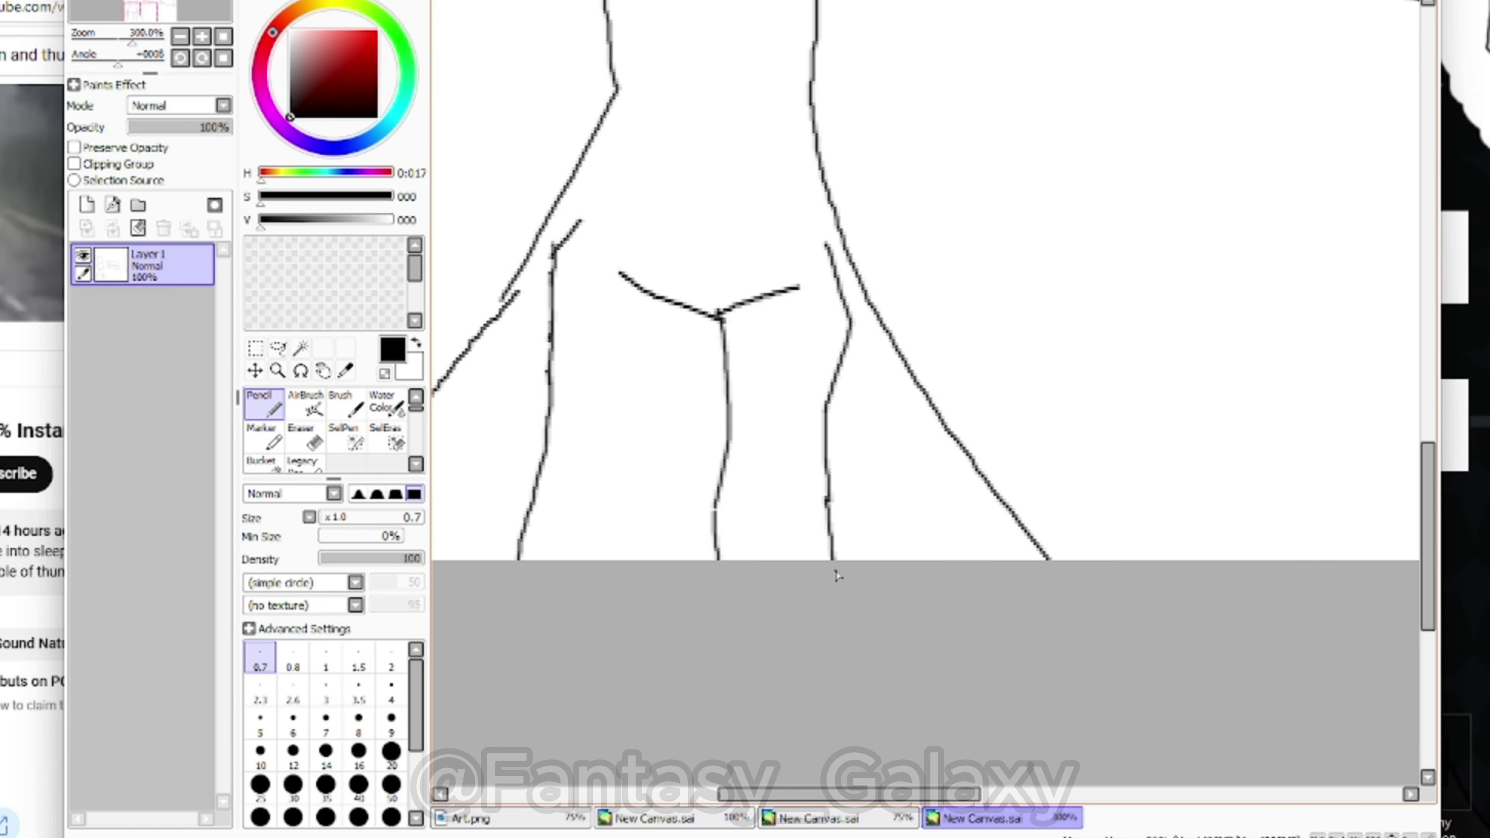
pyautogui.hotkey('ctrl', 'z')
pyautogui.scroll(-1, 836, 572)
pyautogui.scroll(1, 914, 552)
pyautogui.scroll(-2, 722, 697)
# Check the neighbouring frame in the other open canvas and return to the current figure drawing
pyautogui.click(839, 818)
pyautogui.scroll(1, 822, 411)
pyautogui.click(997, 818)
pyautogui.scroll(-5, 567, 234)
pyautogui.scroll(4, 567, 233)
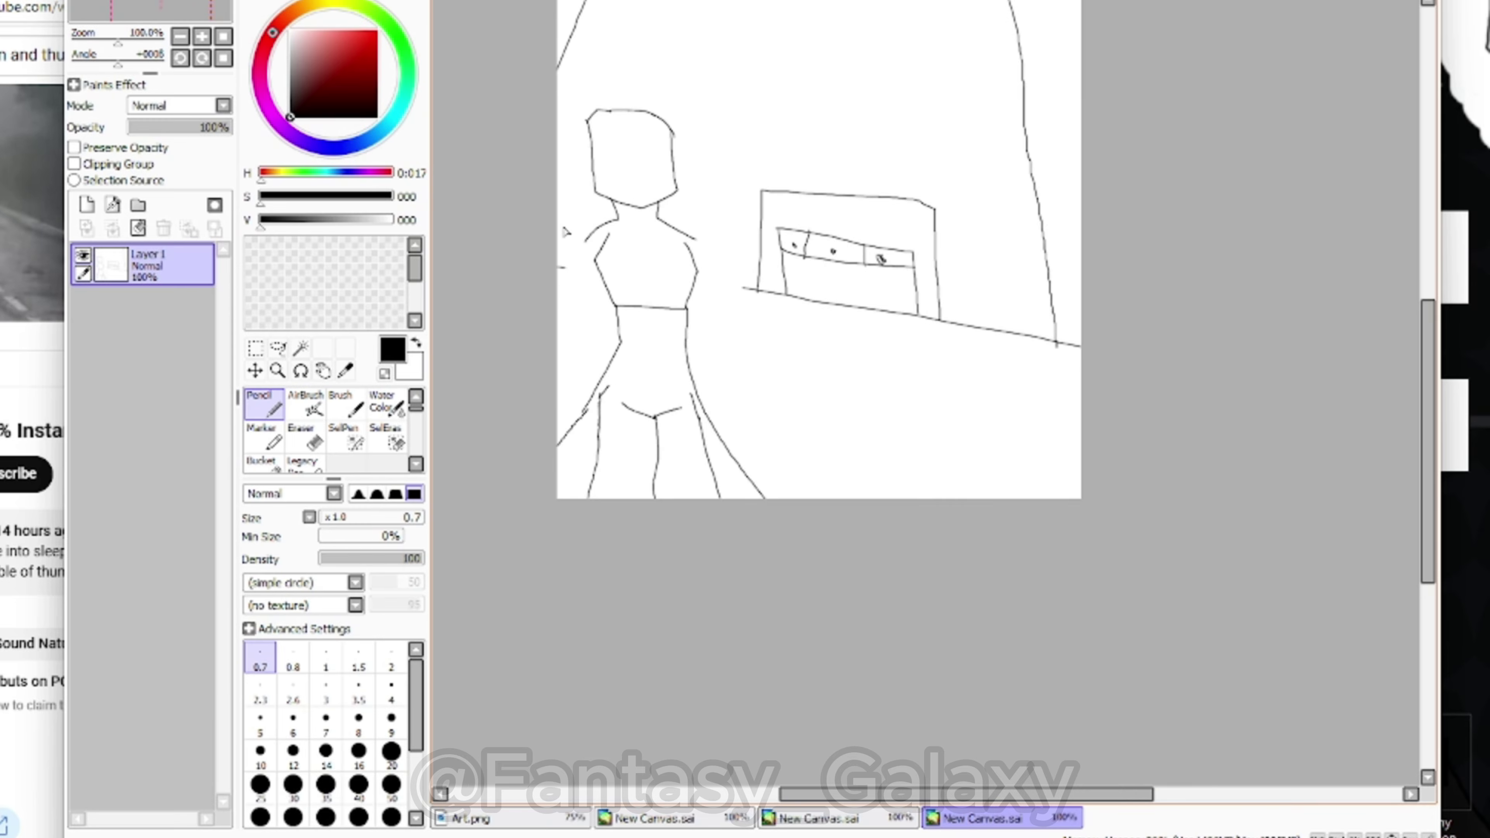
# Erase the upper part of the figure's head outline
pyautogui.scroll(3, 622, 124)
pyautogui.press('e')
pyautogui.moveTo(814, 143); pyautogui.dragTo(587, 120)
pyautogui.scroll(-5, 610, 127)
pyautogui.scroll(6, 590, 121)
pyautogui.press('n')
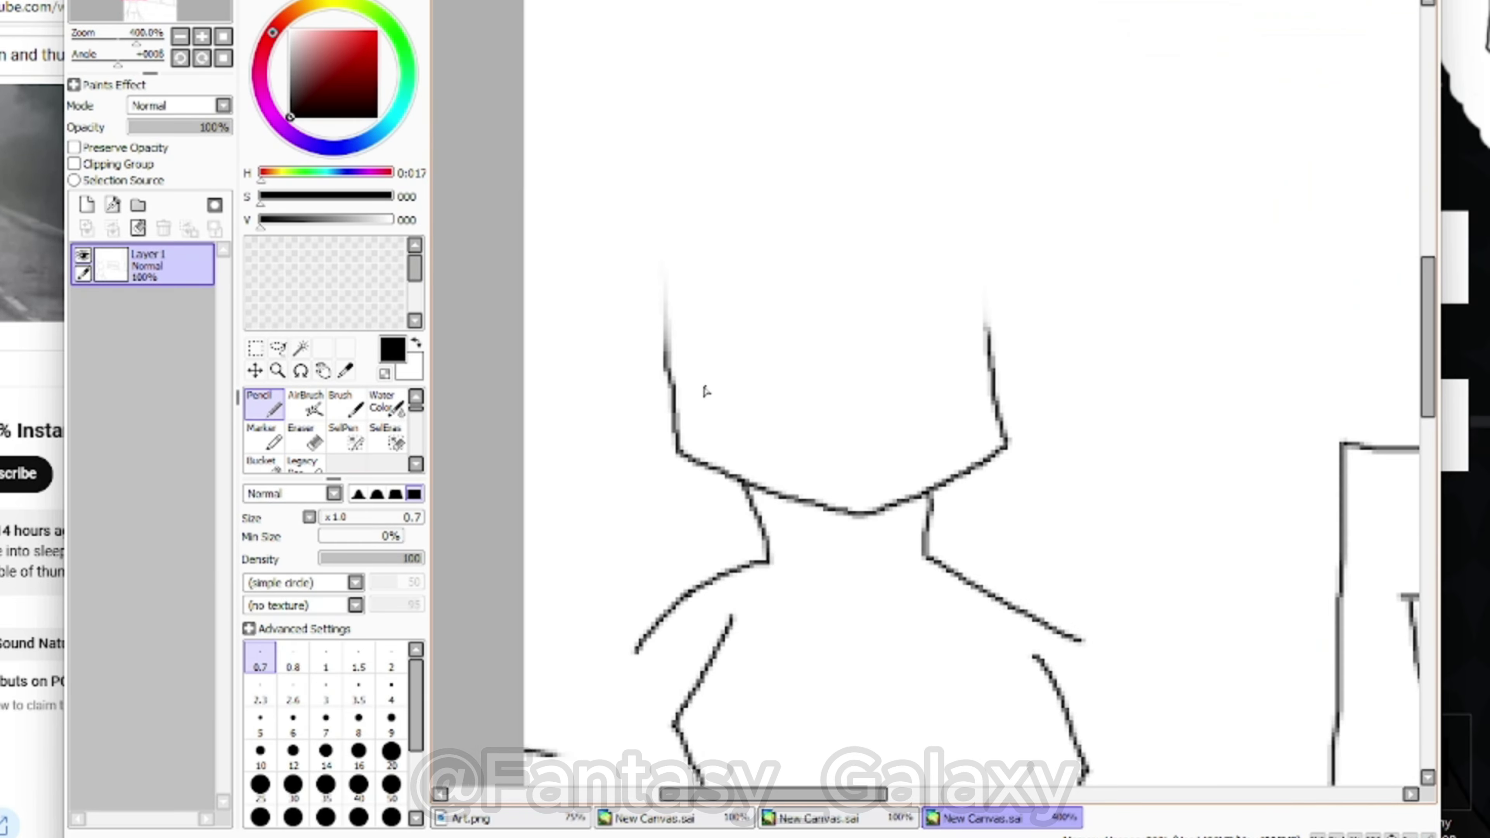
# Try to redraw the head outline as a closed box with a new top and jaw
pyautogui.moveTo(665, 375); pyautogui.dragTo(702, 162)
pyautogui.moveTo(699, 164)
pyautogui.mouseDown()
pyautogui.moveTo(955, 177)
pyautogui.moveTo(989, 316)
pyautogui.moveTo(904, 160)
pyautogui.moveTo(742, 142)
pyautogui.mouseUp()
pyautogui.scroll(-7, 987, 346)
pyautogui.scroll(8, 1015, 368)
pyautogui.hotkey('ctrl', 'z')
pyautogui.hotkey('ctrl', 'z')
pyautogui.hotkey('ctrl', 'z')
pyautogui.scroll(-5, 742, 142)
pyautogui.scroll(5, 719, 92)
pyautogui.hotkey('ctrl', 'z')
pyautogui.moveTo(752, 217); pyautogui.dragTo(838, 273)
pyautogui.hotkey('ctrl', 'z')
pyautogui.moveTo(694, 535)
pyautogui.mouseDown()
pyautogui.moveTo(1084, 357)
pyautogui.moveTo(1097, 506)
pyautogui.mouseUp()
pyautogui.scroll(-3, 1114, 470)
pyautogui.scroll(2, 964, 88)
pyautogui.moveTo(820, 208)
pyautogui.mouseDown()
pyautogui.moveTo(999, 411)
pyautogui.moveTo(1003, 204)
pyautogui.mouseUp()
pyautogui.scroll(-5, 1003, 289)
pyautogui.hotkey('ctrl', 'z')
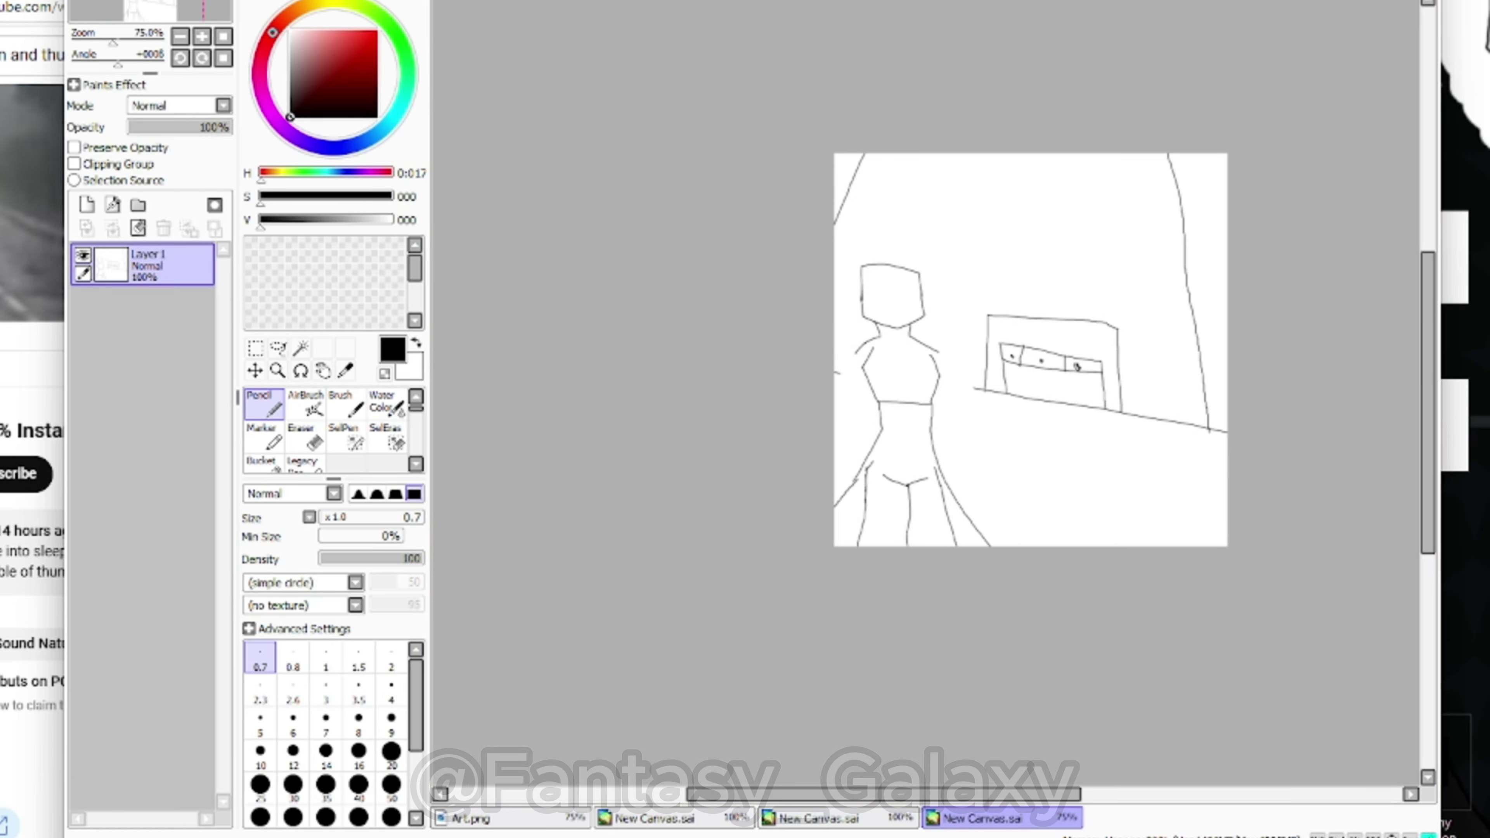
# Erase the boxy head and draw two open, tapering head sides joined by a pointed jaw
pyautogui.scroll(6, 904, 305)
pyautogui.press('e')
pyautogui.scroll(-2, 640, 295)
pyautogui.click(326, 655)
pyautogui.scroll(2, 635, 148)
pyautogui.moveTo(608, 123); pyautogui.dragTo(580, 448)
pyautogui.scroll(3, 938, 499)
pyautogui.press('n')
pyautogui.moveTo(970, 16); pyautogui.dragTo(930, 358)
pyautogui.moveTo(934, 349)
pyautogui.mouseDown()
pyautogui.moveTo(833, 412)
pyautogui.moveTo(690, 444)
pyautogui.moveTo(843, 366)
pyautogui.mouseUp()
pyautogui.hotkey('ctrl', 'z')
pyautogui.hotkey('ctrl', 'z')
pyautogui.hotkey('ctrl', 'z')
pyautogui.moveTo(637, 456); pyautogui.dragTo(930, 353)
pyautogui.scroll(-5, 930, 356)
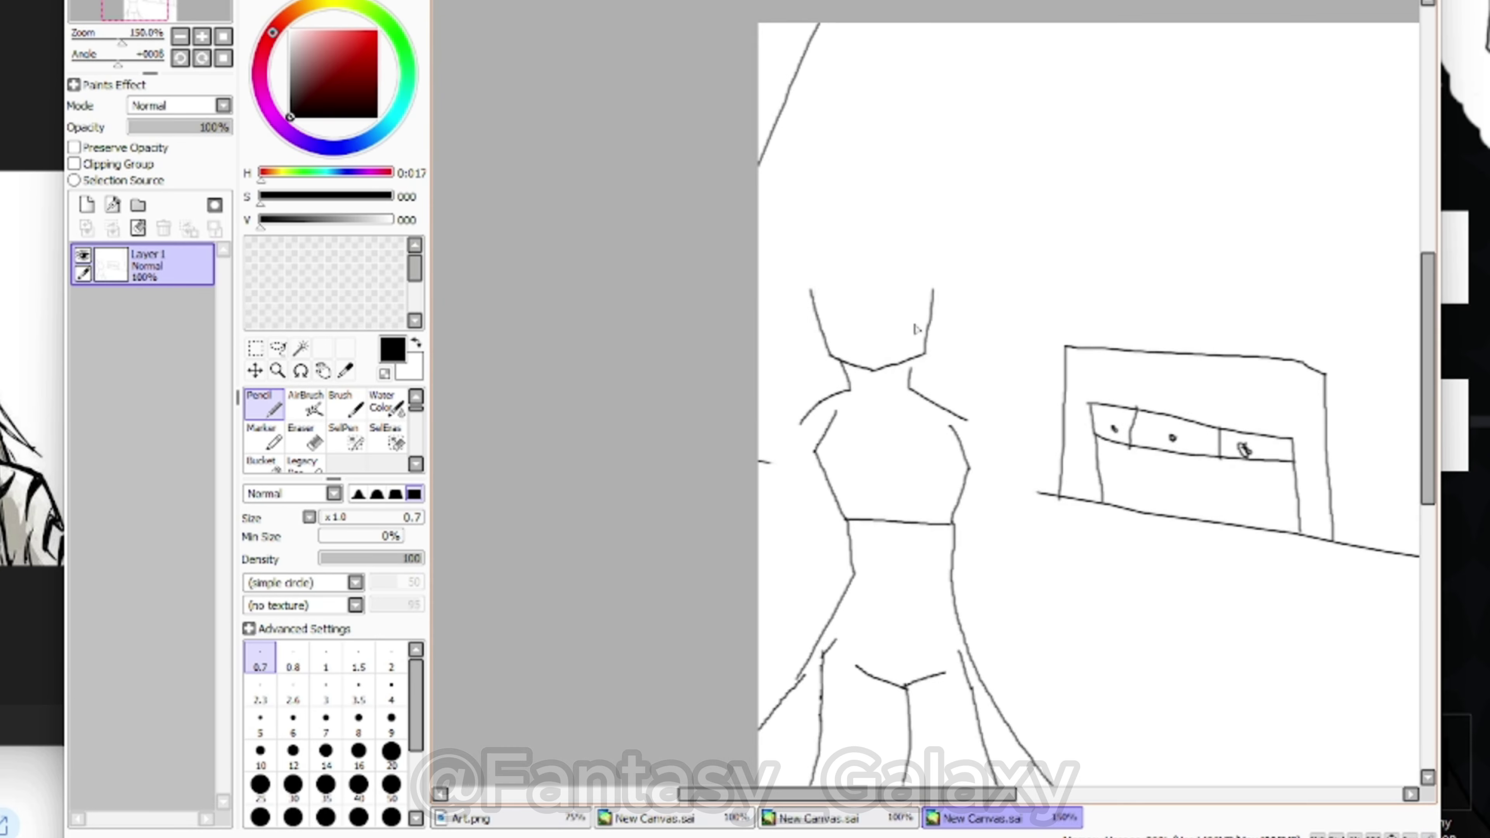
# Redraw the jaw between the head sides as a smooth, shallow curve, replacing the rough attempts
pyautogui.scroll(6, 915, 352)
pyautogui.hotkey('ctrl', 'z')
pyautogui.moveTo(1013, 259)
pyautogui.mouseDown()
pyautogui.moveTo(915, 354)
pyautogui.moveTo(610, 470)
pyautogui.mouseUp()
pyautogui.scroll(-5, 610, 469)
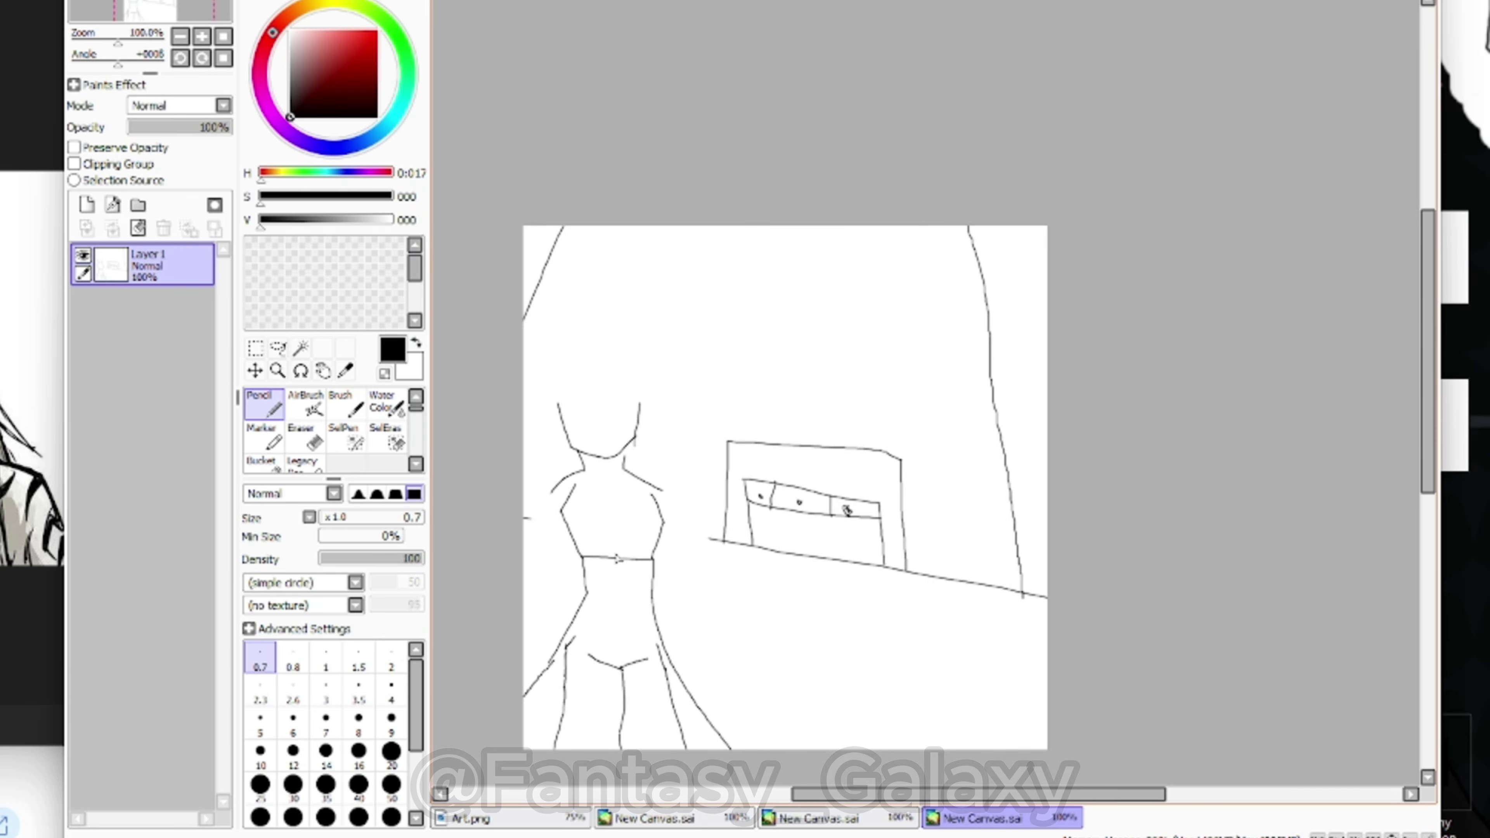
pyautogui.scroll(5, 617, 558)
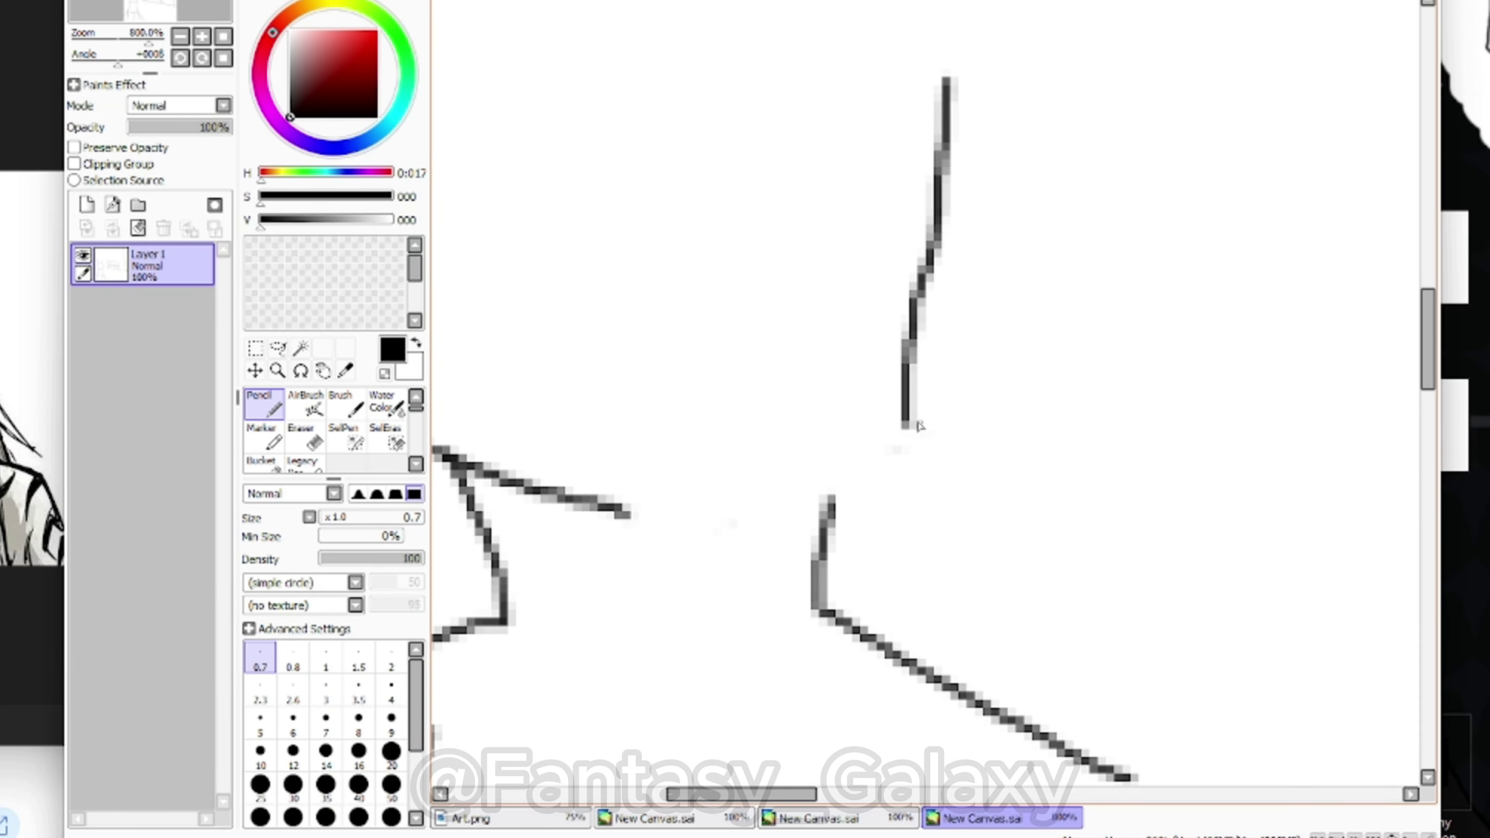
pyautogui.moveTo(917, 423); pyautogui.dragTo(603, 527)
pyautogui.scroll(-6, 604, 527)
pyautogui.scroll(6, 604, 524)
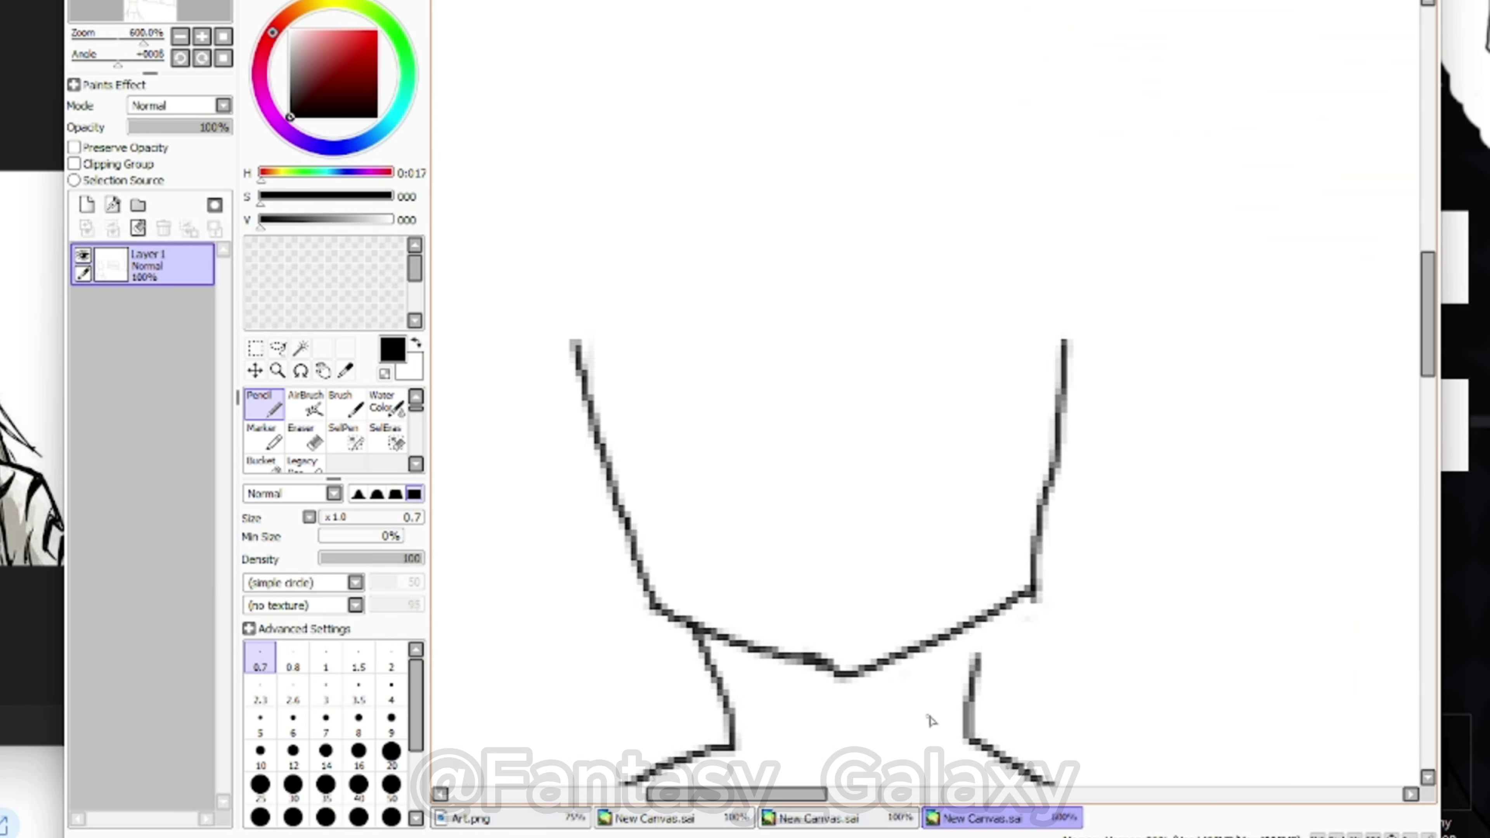
pyautogui.scroll(-6, 915, 668)
pyautogui.scroll(7, 845, 546)
pyautogui.scroll(-6, 568, 135)
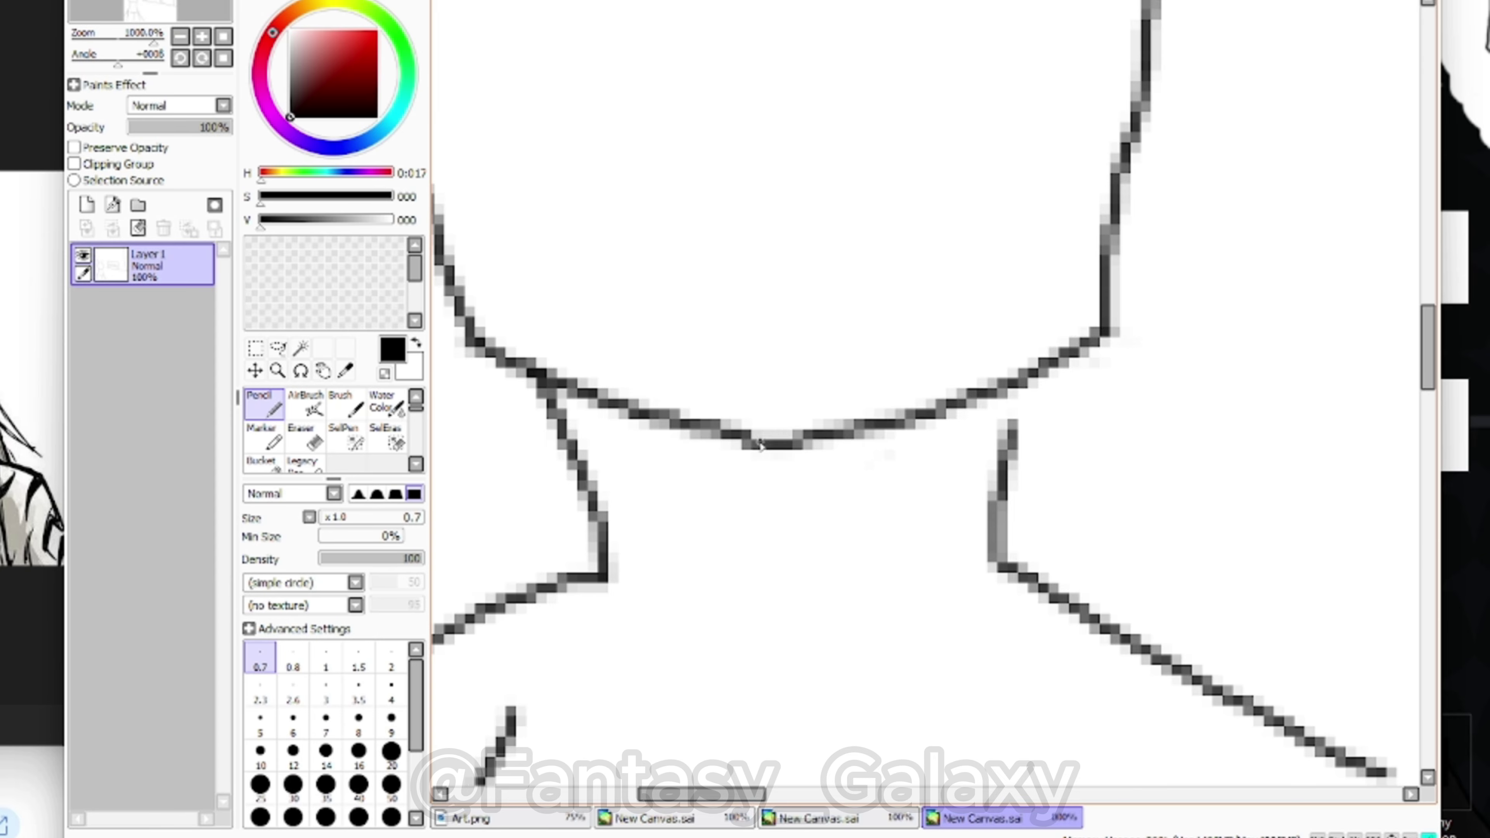
pyautogui.scroll(5, 795, 437)
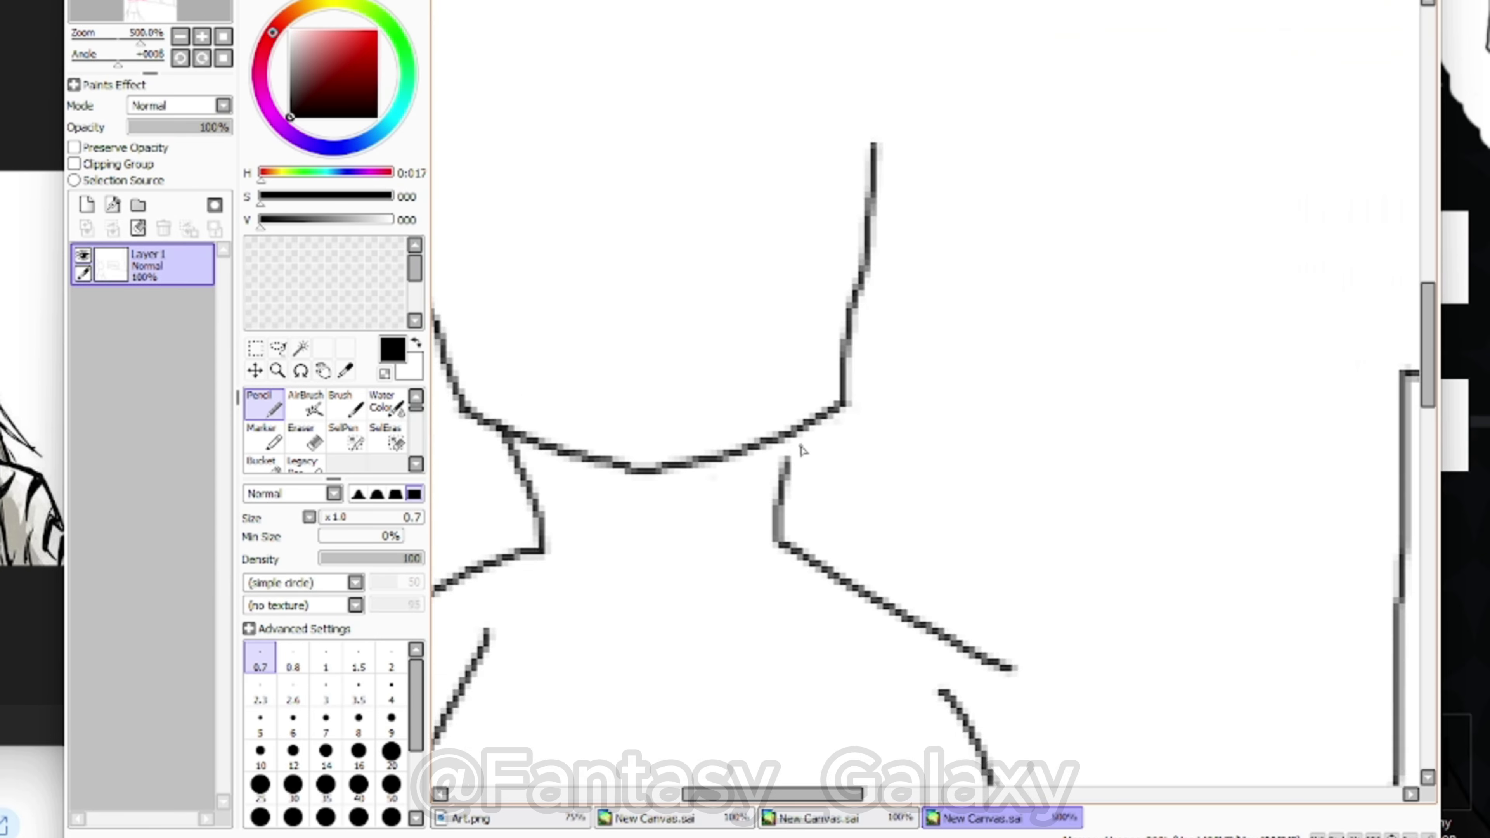
# Draw the outer arm line on each side of the figure, running down from the shoulders past the waist
pyautogui.scroll(-6, 795, 438)
pyautogui.scroll(2, 740, 399)
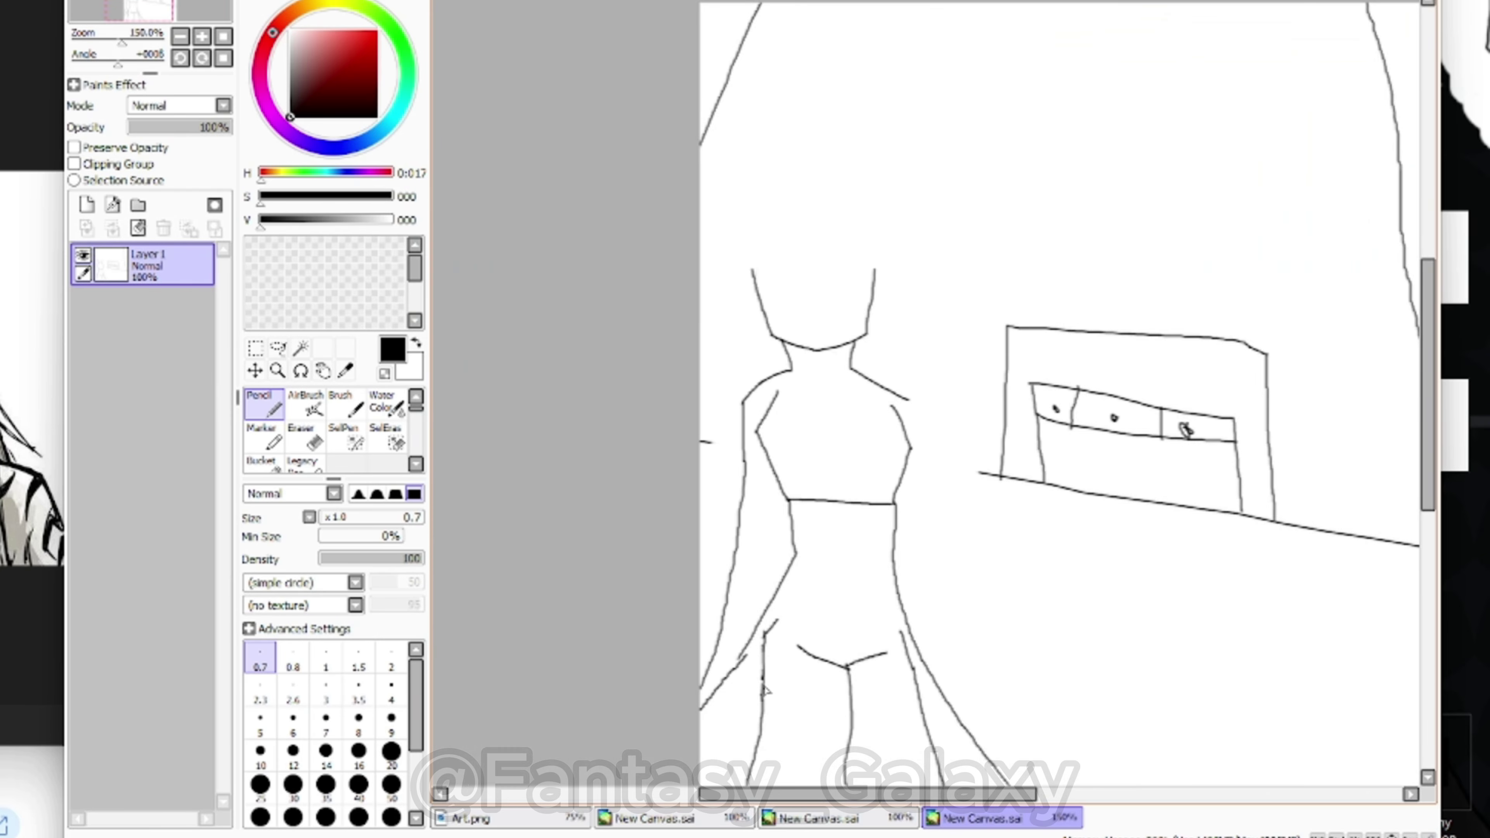
pyautogui.scroll(2, 847, 522)
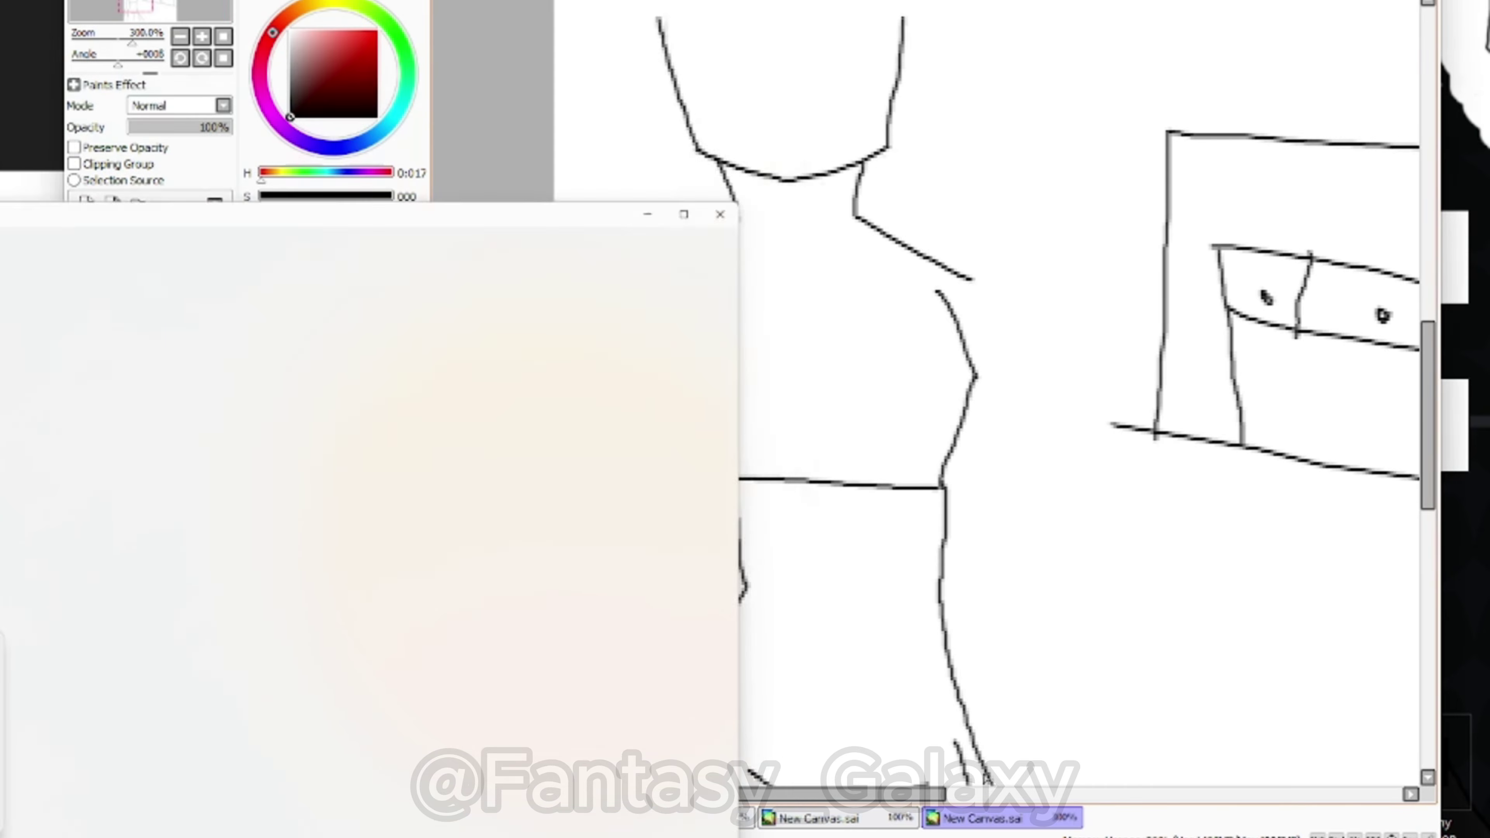
pyautogui.scroll(-5, 960, 654)
pyautogui.scroll(4, 960, 654)
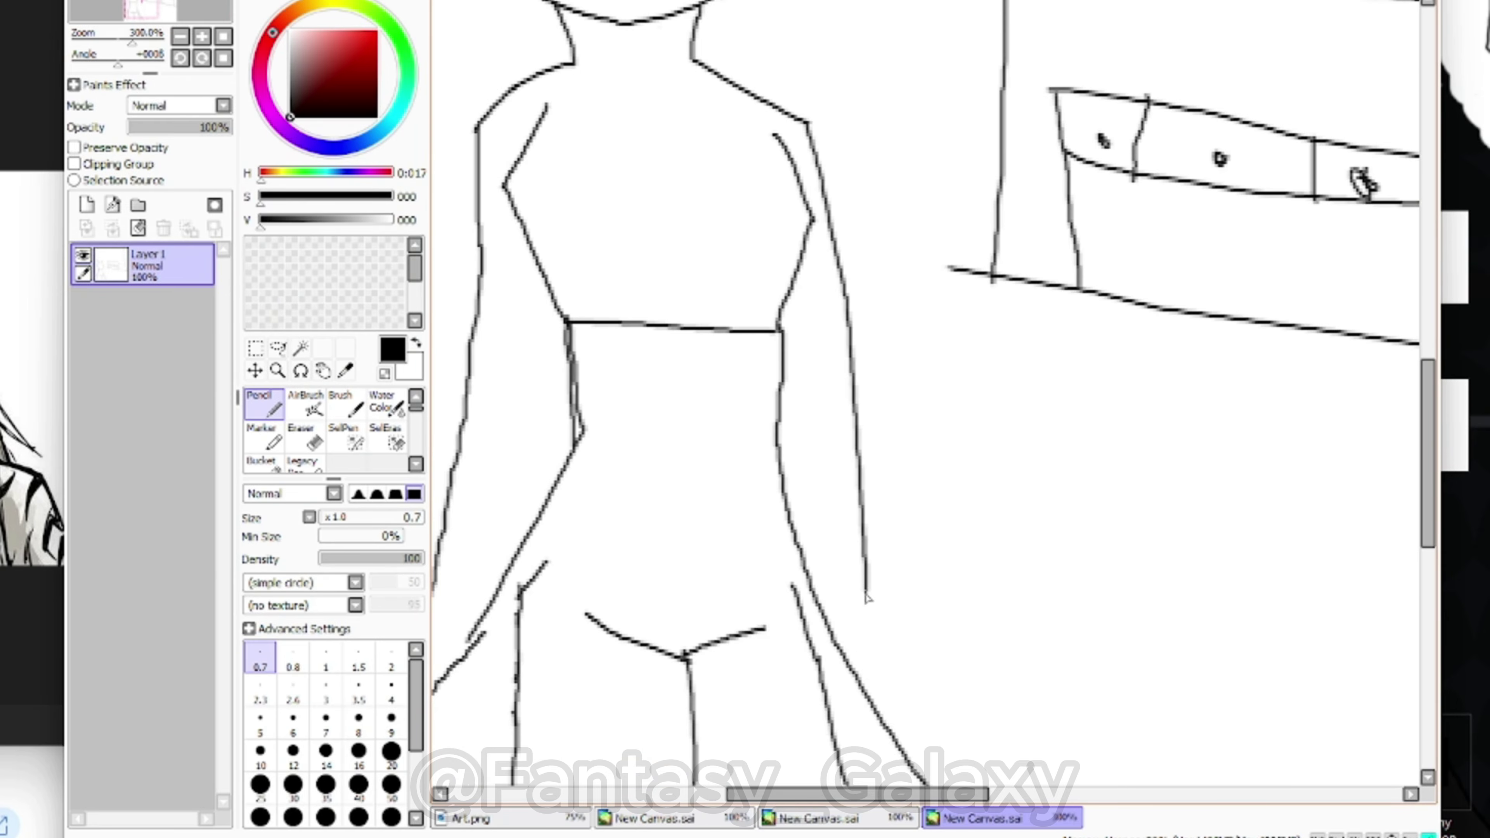
pyautogui.scroll(-3, 960, 654)
pyautogui.scroll(3, 960, 654)
pyautogui.scroll(3, 880, 502)
# Draw a V-shaped neckline with a bow at the neck and two coat-opening lines down the body
pyautogui.moveTo(857, 476); pyautogui.dragTo(900, 504)
pyautogui.moveTo(901, 503); pyautogui.dragTo(1029, 425)
pyautogui.scroll(-3, 880, 502)
# Erase short sections of the waistline on both sides of the coat opening, undoing the first erasures
pyautogui.click(305, 436)
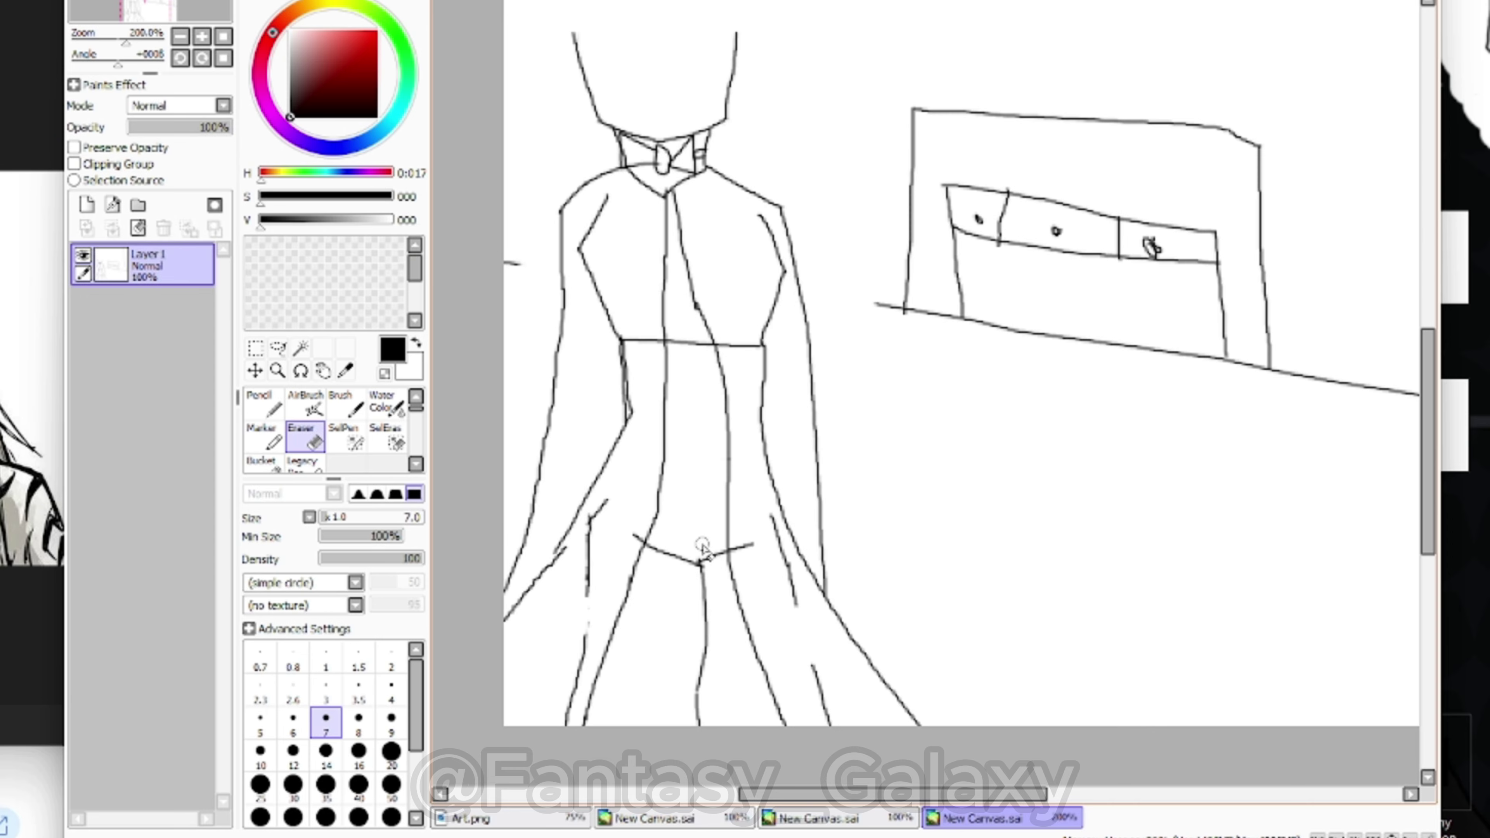
pyautogui.scroll(1, 630, 296)
pyautogui.moveTo(651, 346); pyautogui.dragTo(651, 364)
pyautogui.moveTo(812, 348); pyautogui.dragTo(841, 376)
pyautogui.moveTo(617, 356)
pyautogui.mouseDown()
pyautogui.moveTo(624, 404)
pyautogui.moveTo(648, 357)
pyautogui.moveTo(665, 357)
pyautogui.mouseUp()
pyautogui.moveTo(773, 358); pyautogui.dragTo(899, 397)
pyautogui.hotkey('ctrl', 'z')
pyautogui.hotkey('ctrl', 'z')
pyautogui.hotkey('ctrl', 'z')
pyautogui.scroll(1, 731, 375)
pyautogui.moveTo(755, 402); pyautogui.dragTo(726, 400)
pyautogui.moveTo(955, 407); pyautogui.dragTo(933, 406)
pyautogui.scroll(-3, 941, 403)
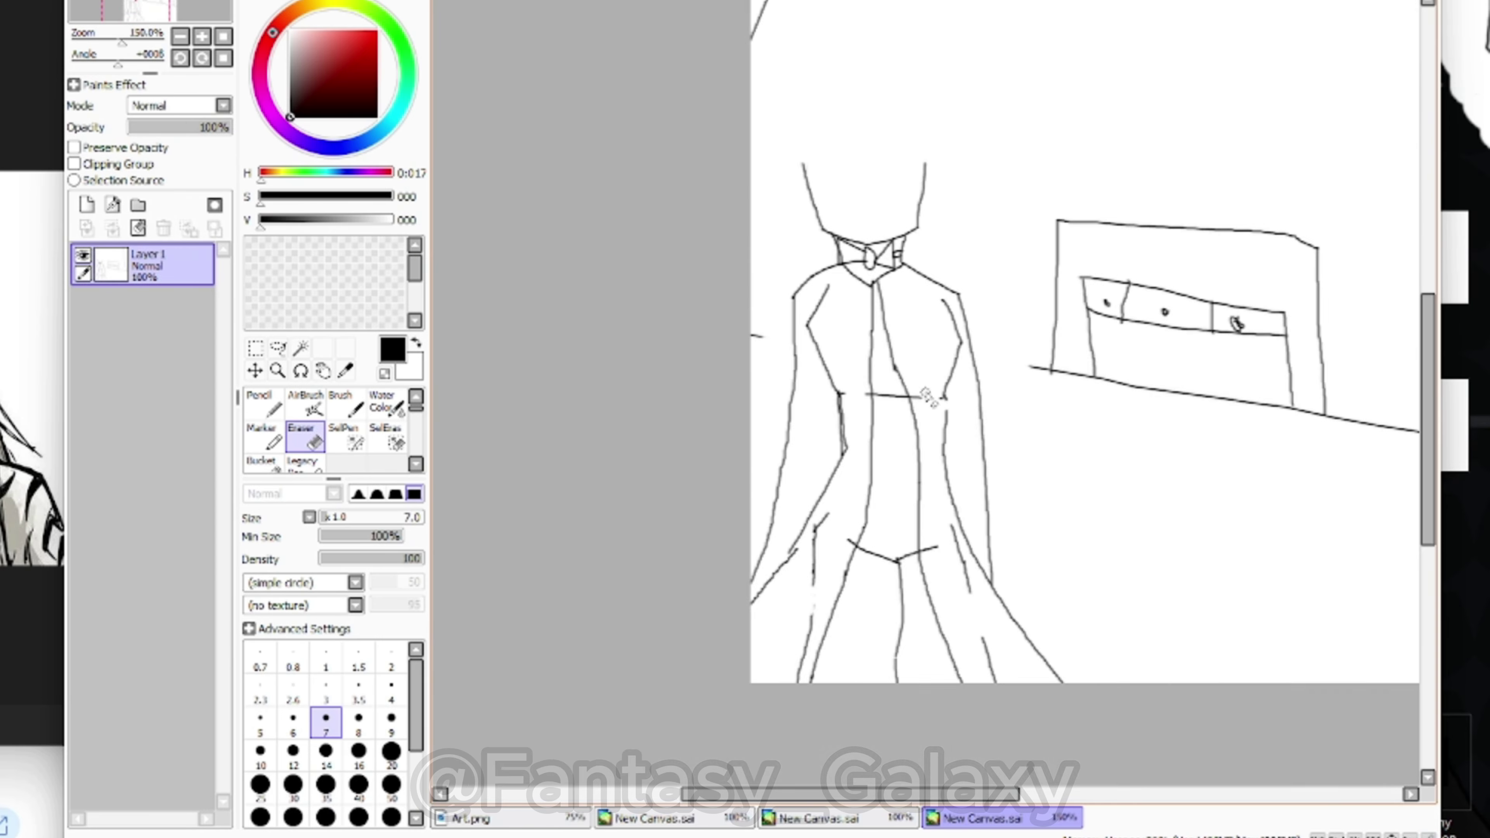
# Draw the figure's eyes as angular, peaked upper lids with short slanted lower lids
pyautogui.scroll(4, 930, 381)
pyautogui.click(262, 405)
pyautogui.scroll(5, 821, 328)
pyautogui.moveTo(880, 335)
pyautogui.mouseDown()
pyautogui.moveTo(692, 310)
pyautogui.moveTo(604, 320)
pyautogui.mouseUp()
pyautogui.moveTo(631, 370); pyautogui.dragTo(799, 437)
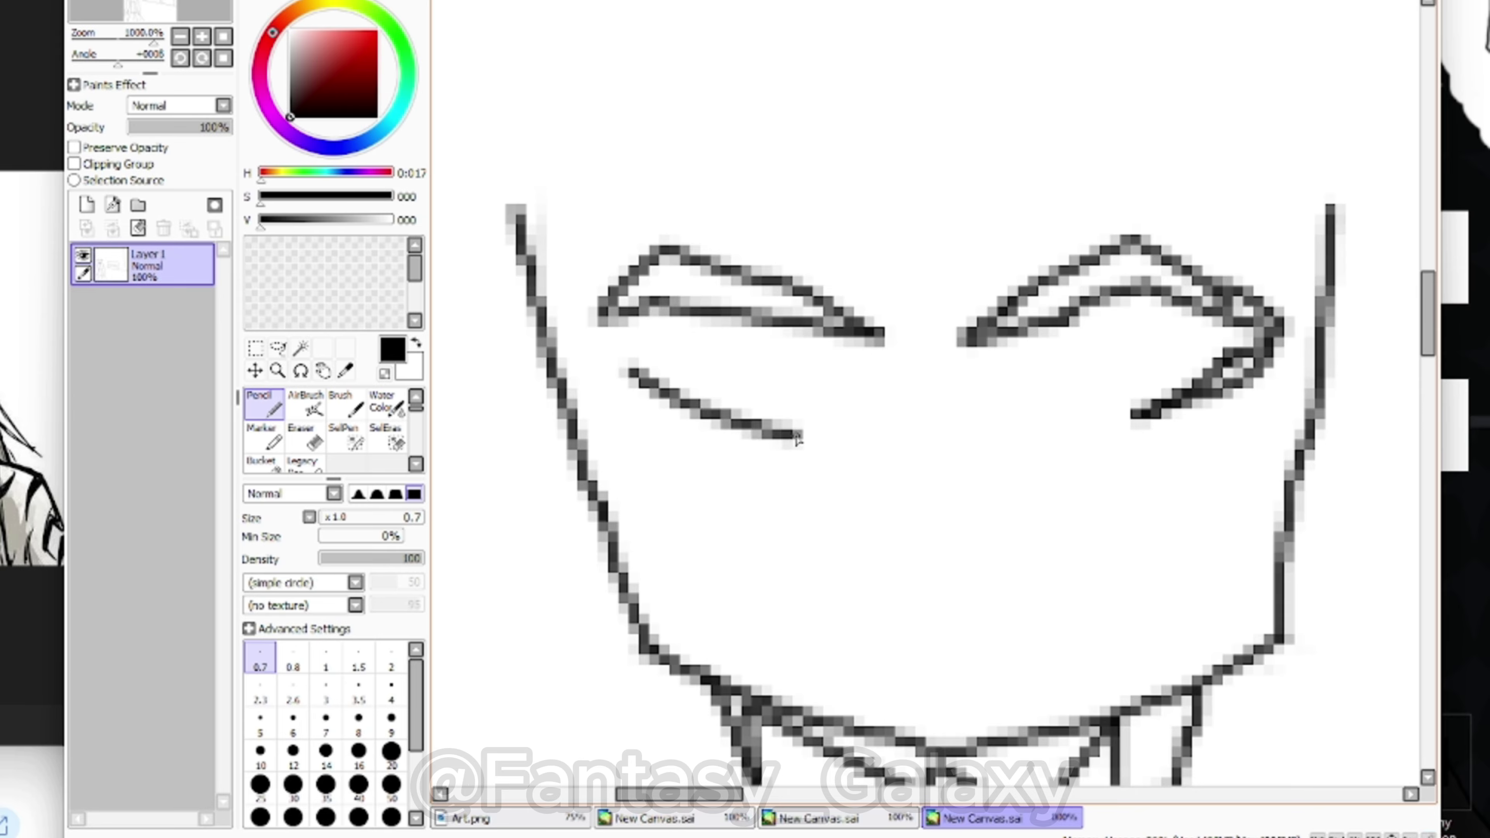
# Draw the nose as a short broken vertical line between the eyes
pyautogui.scroll(-9, 646, 371)
pyautogui.scroll(7, 663, 371)
pyautogui.moveTo(644, 292); pyautogui.dragTo(646, 351)
pyautogui.scroll(-4, 646, 355)
pyautogui.scroll(6, 685, 326)
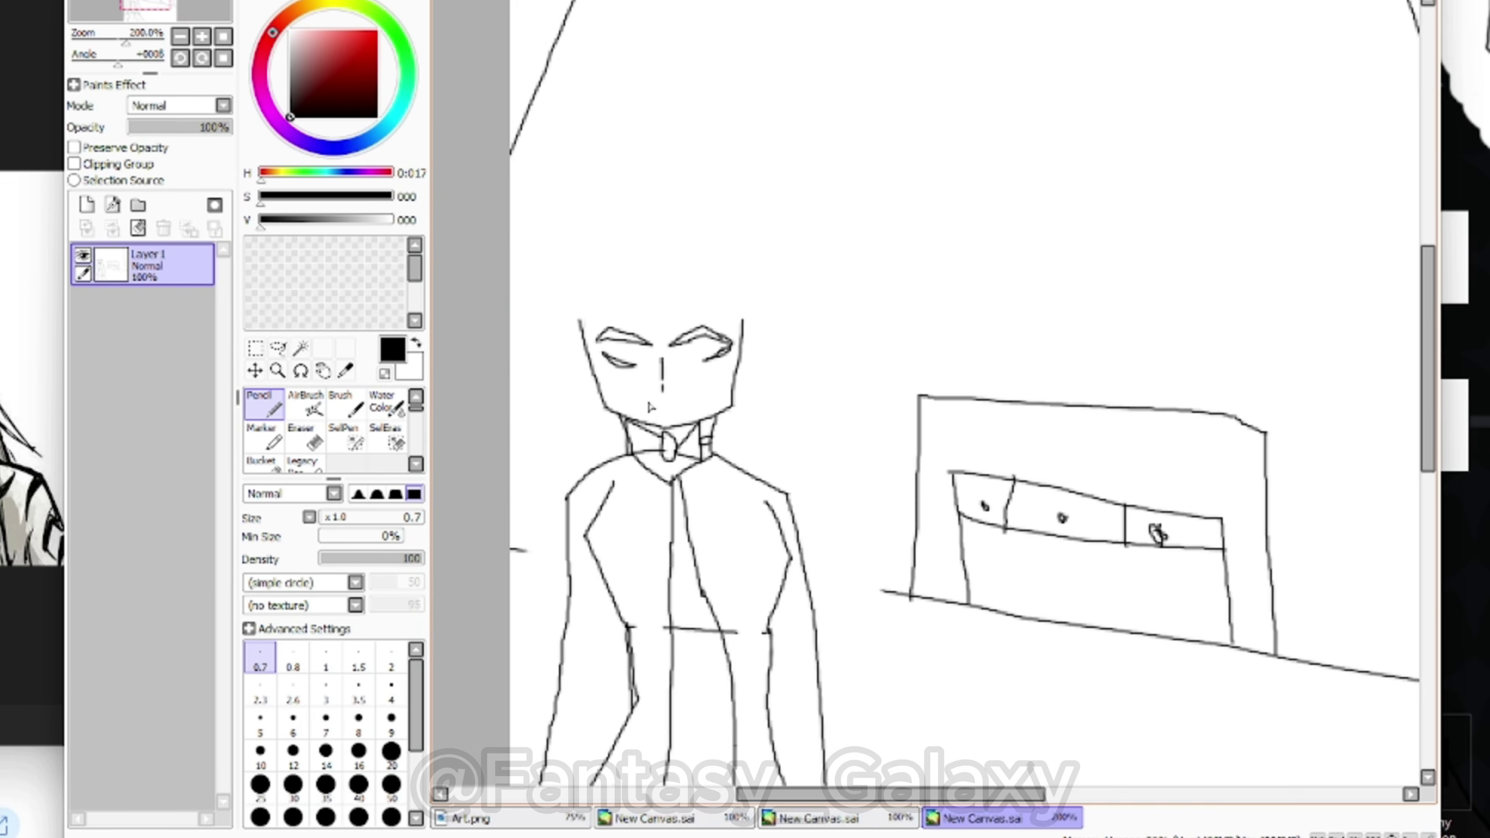
# Undo the last stroke and draw narrow U-shaped irises hanging from the upper lids
pyautogui.hotkey('ctrl', 'z')
pyautogui.moveTo(704, 298); pyautogui.dragTo(787, 270)
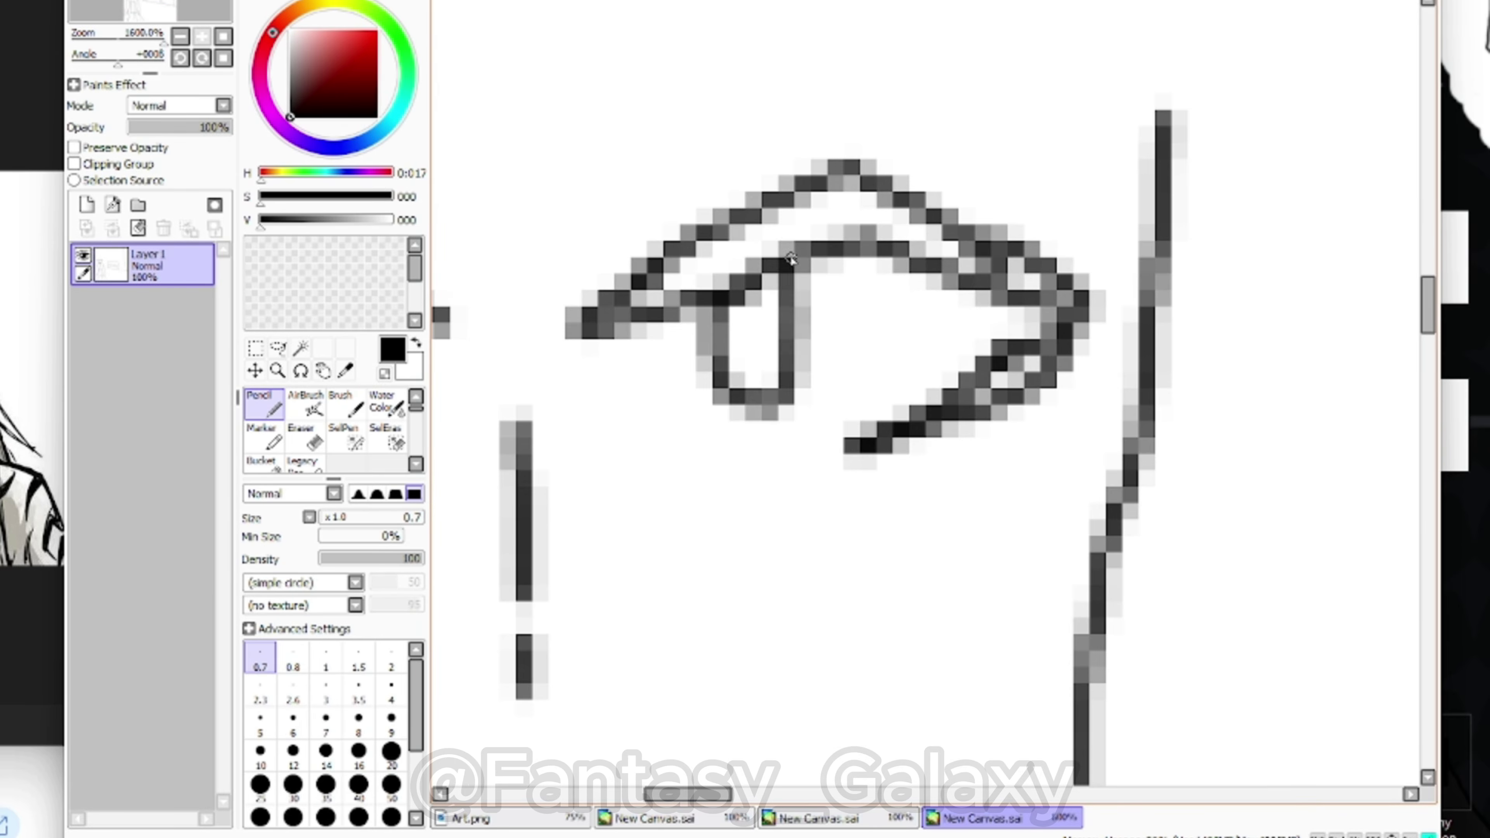
pyautogui.scroll(-3, 786, 282)
pyautogui.scroll(2, 610, 264)
# Draw thin, closed eyebrows above both eyes, peaked on the right and nearly straight on the left
pyautogui.moveTo(607, 263)
pyautogui.mouseDown()
pyautogui.moveTo(610, 352)
pyautogui.moveTo(691, 277)
pyautogui.moveTo(886, 282)
pyautogui.mouseUp()
pyautogui.scroll(-6, 692, 274)
pyautogui.scroll(4, 713, 256)
pyautogui.moveTo(885, 282); pyautogui.dragTo(736, 260)
pyautogui.scroll(-3, 604, 248)
pyautogui.scroll(5, 603, 249)
pyautogui.moveTo(464, 218); pyautogui.dragTo(709, 257)
pyautogui.scroll(-3, 710, 258)
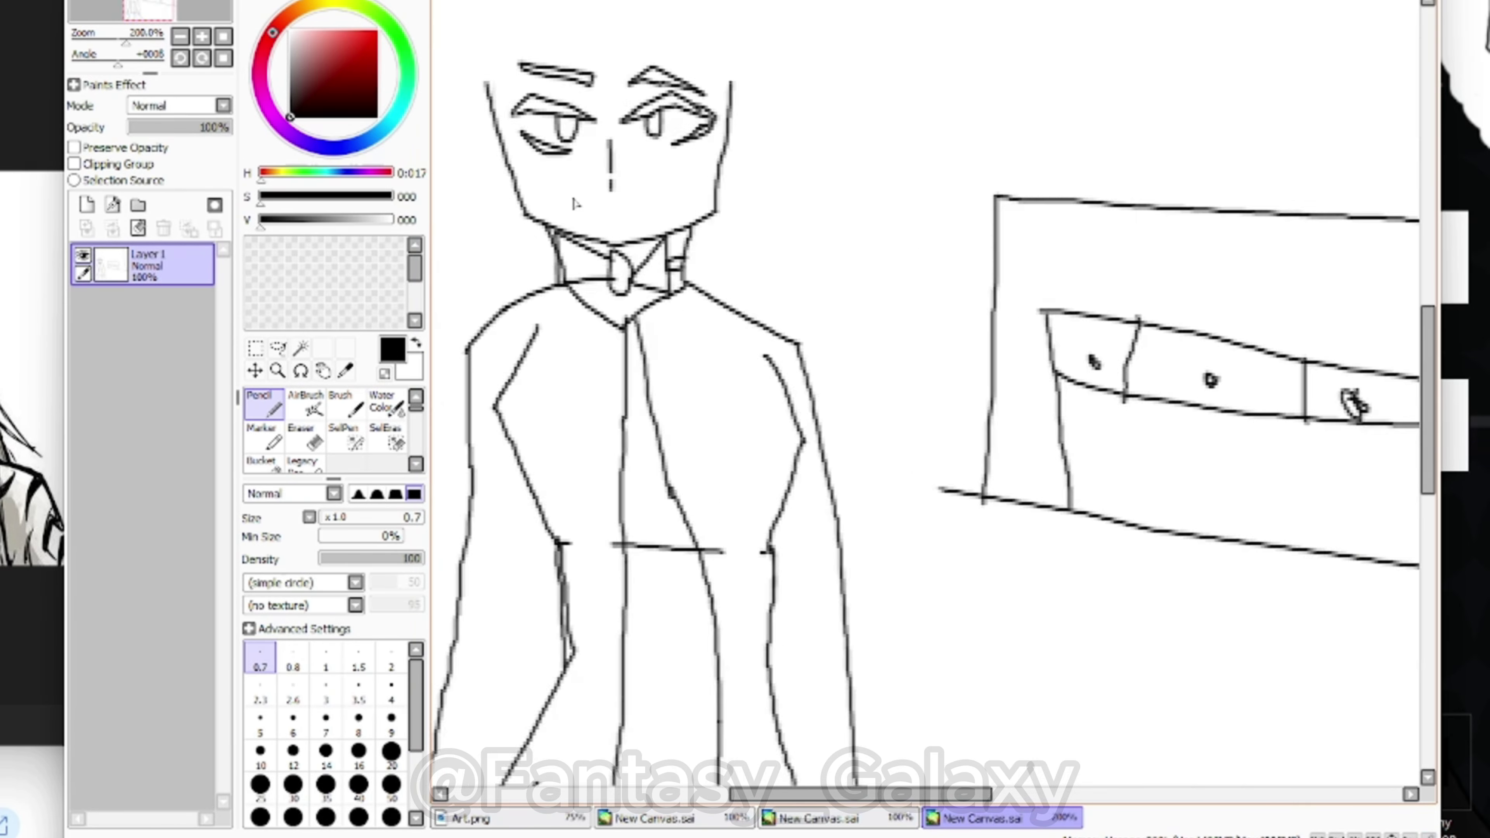
# Draw long hair strands framing the face, a fringe parted above the eyes, and the head top with two cat ears
pyautogui.scroll(2, 762, 252)
pyautogui.scroll(-4, 791, 245)
pyautogui.scroll(5, 862, 329)
pyautogui.moveTo(535, 227); pyautogui.dragTo(652, 450)
pyautogui.moveTo(671, 285); pyautogui.dragTo(725, 502)
pyautogui.moveTo(695, 261); pyautogui.dragTo(708, 497)
pyautogui.moveTo(716, 365)
pyautogui.mouseDown()
pyautogui.moveTo(717, 501)
pyautogui.moveTo(757, 638)
pyautogui.mouseUp()
pyautogui.scroll(-3, 768, 636)
pyautogui.scroll(4, 638, 505)
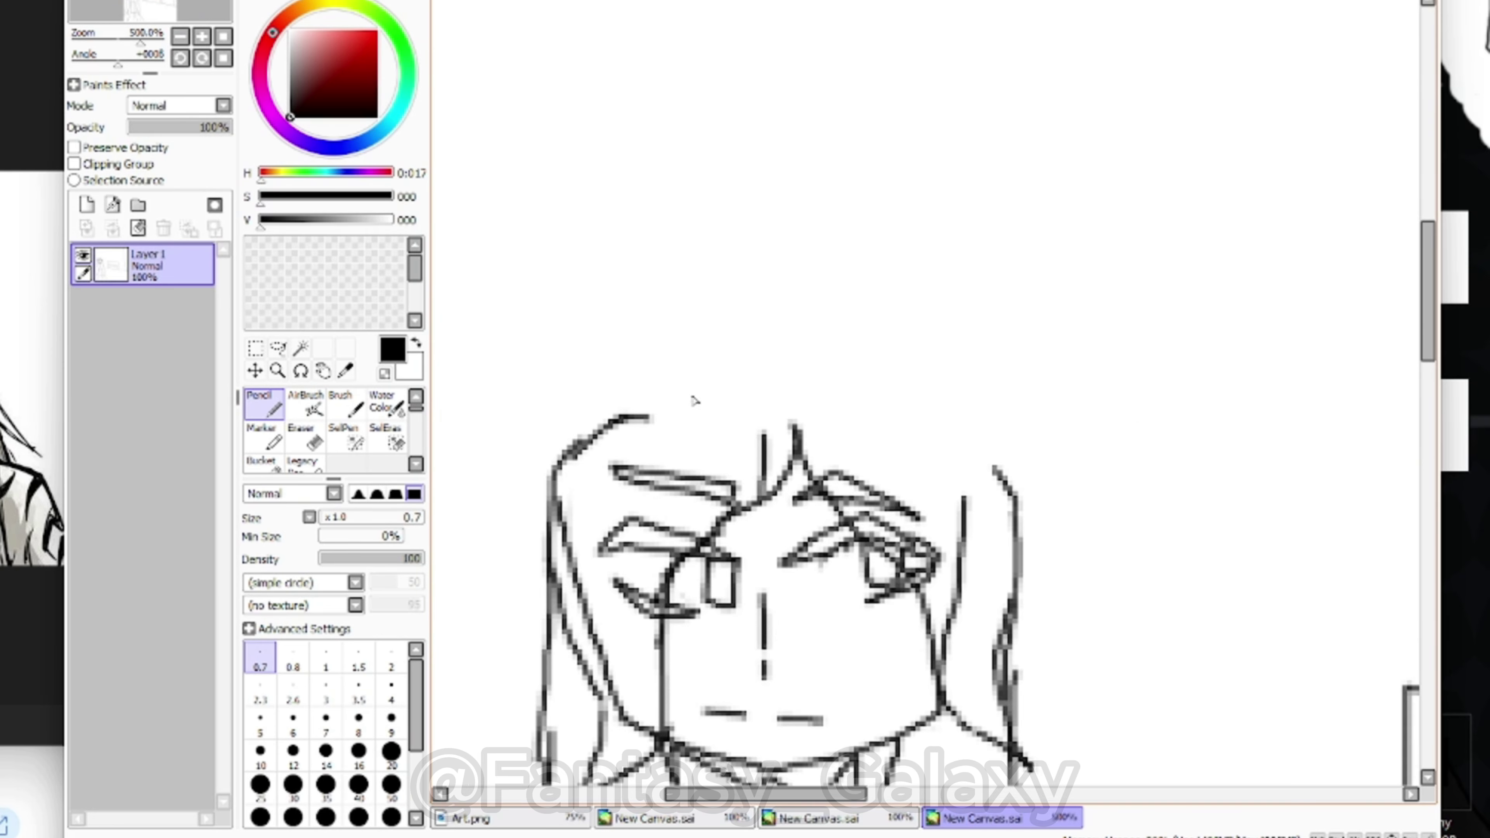
pyautogui.moveTo(694, 400)
pyautogui.mouseDown()
pyautogui.moveTo(836, 396)
pyautogui.moveTo(914, 340)
pyautogui.moveTo(1004, 485)
pyautogui.mouseUp()
pyautogui.scroll(-6, 1177, 695)
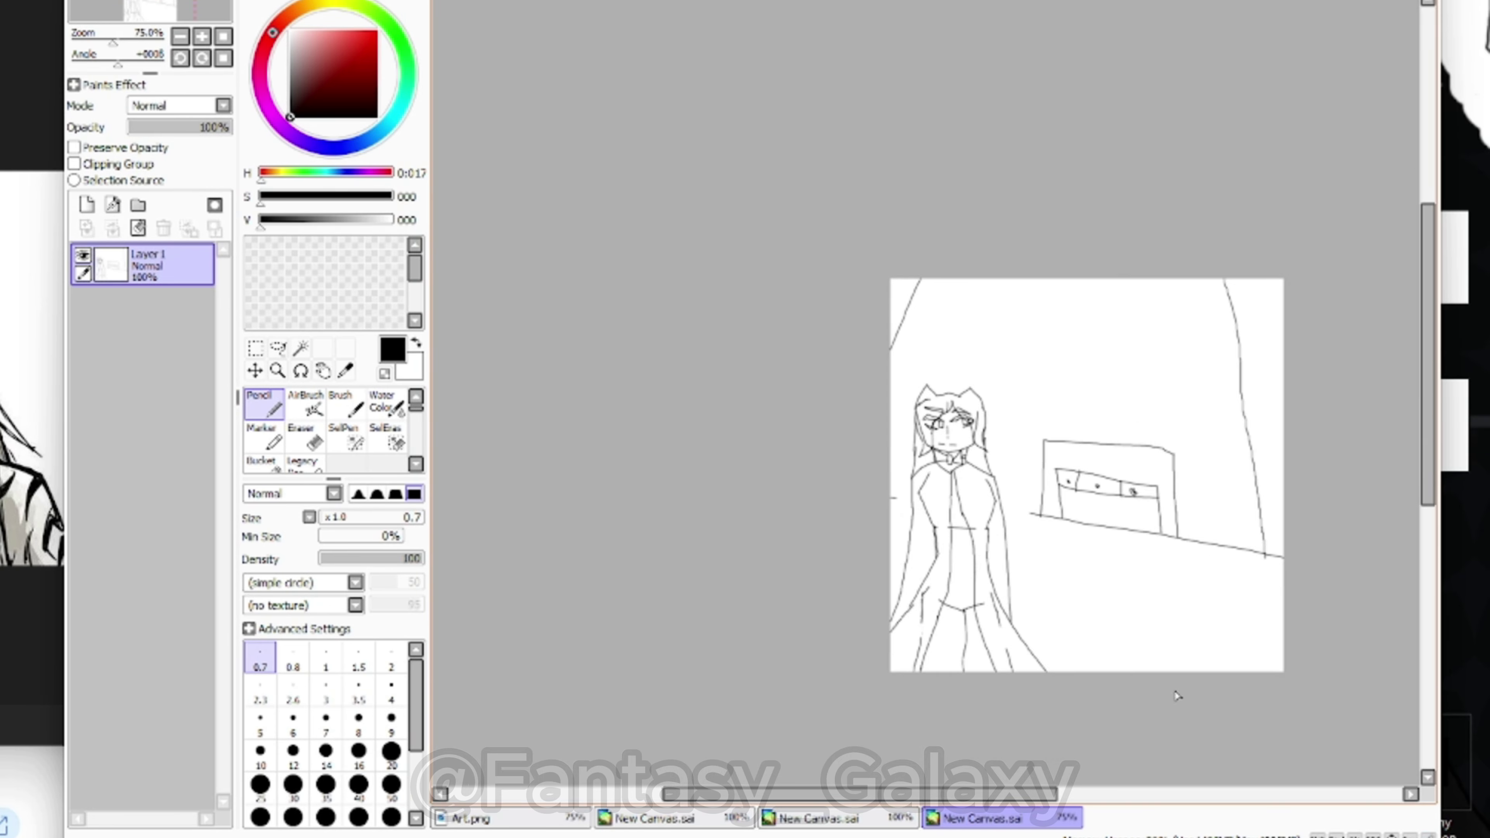
pyautogui.scroll(1, 1176, 674)
pyautogui.moveTo(1415, 687); pyautogui.dragTo(1316, 666)
pyautogui.moveTo(1041, 794); pyautogui.dragTo(1080, 794)
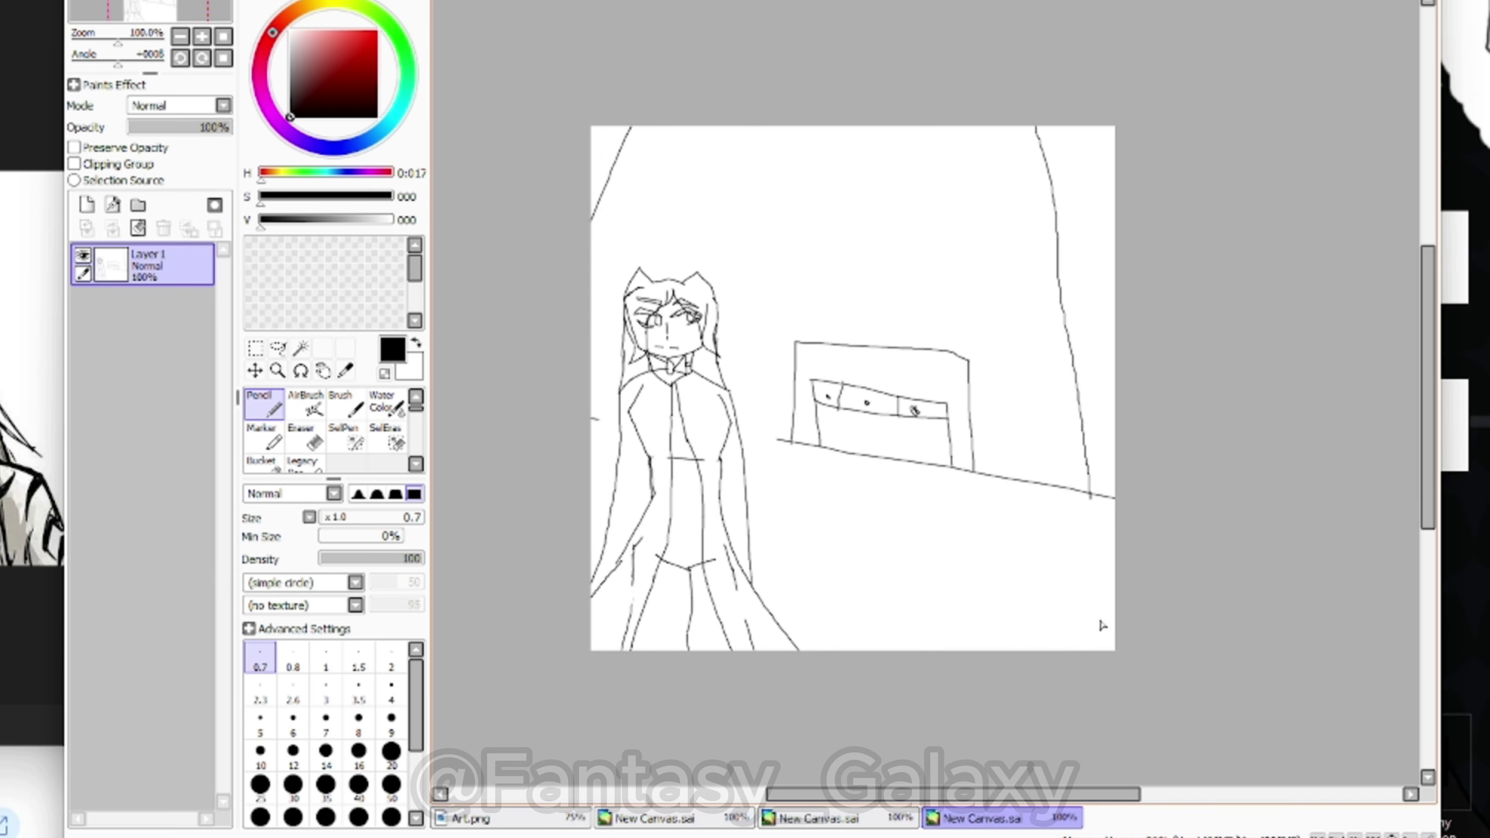
pyautogui.click(31, 411)
pyautogui.click(549, 10)
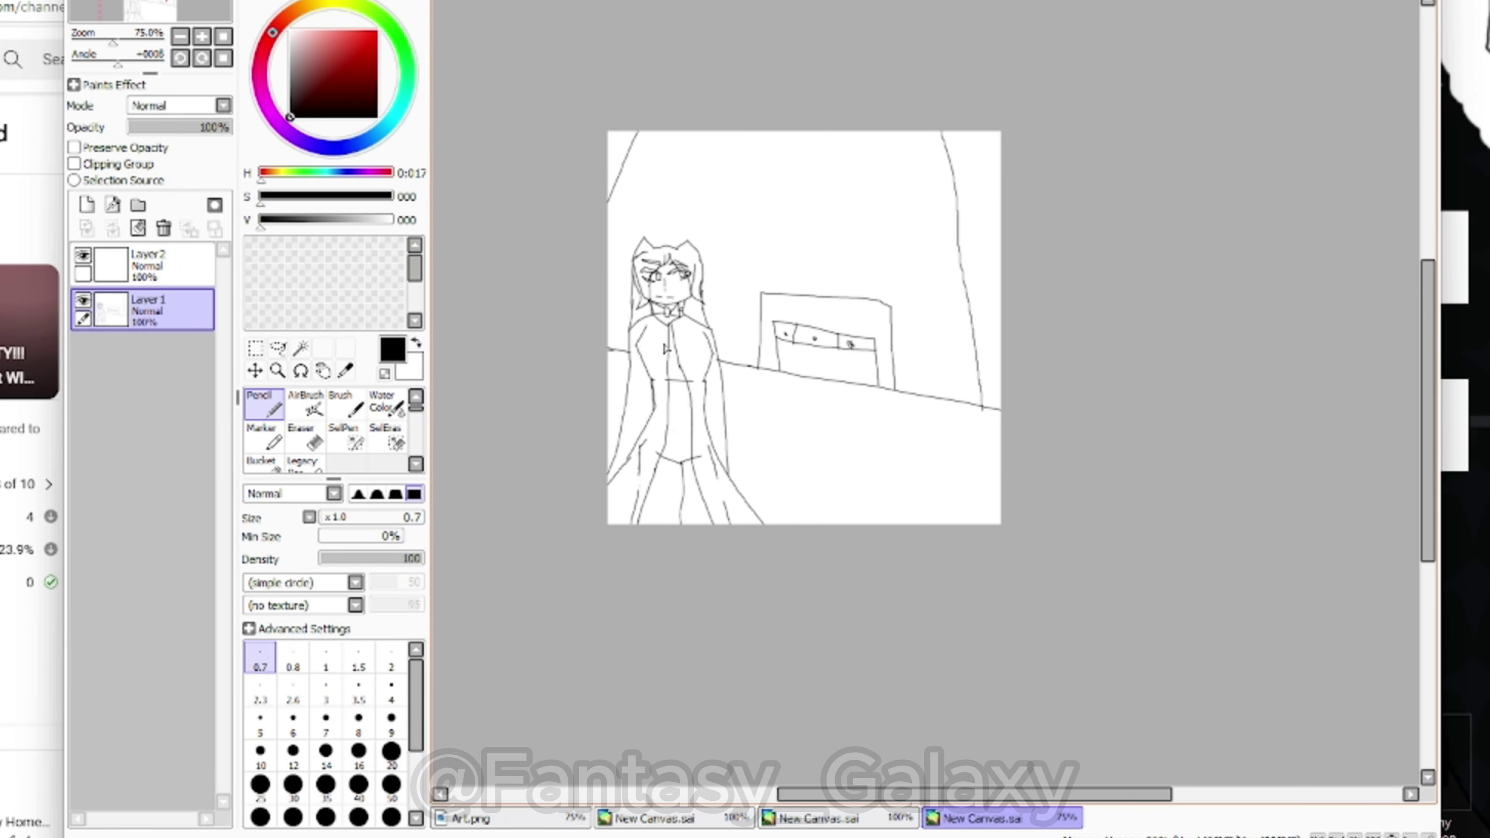
# Lasso-select the whole figure on Layer 1, leaving the desk outside the selection
pyautogui.scroll(1, 664, 348)
pyautogui.click(278, 347)
pyautogui.moveTo(622, 149); pyautogui.dragTo(862, 757)
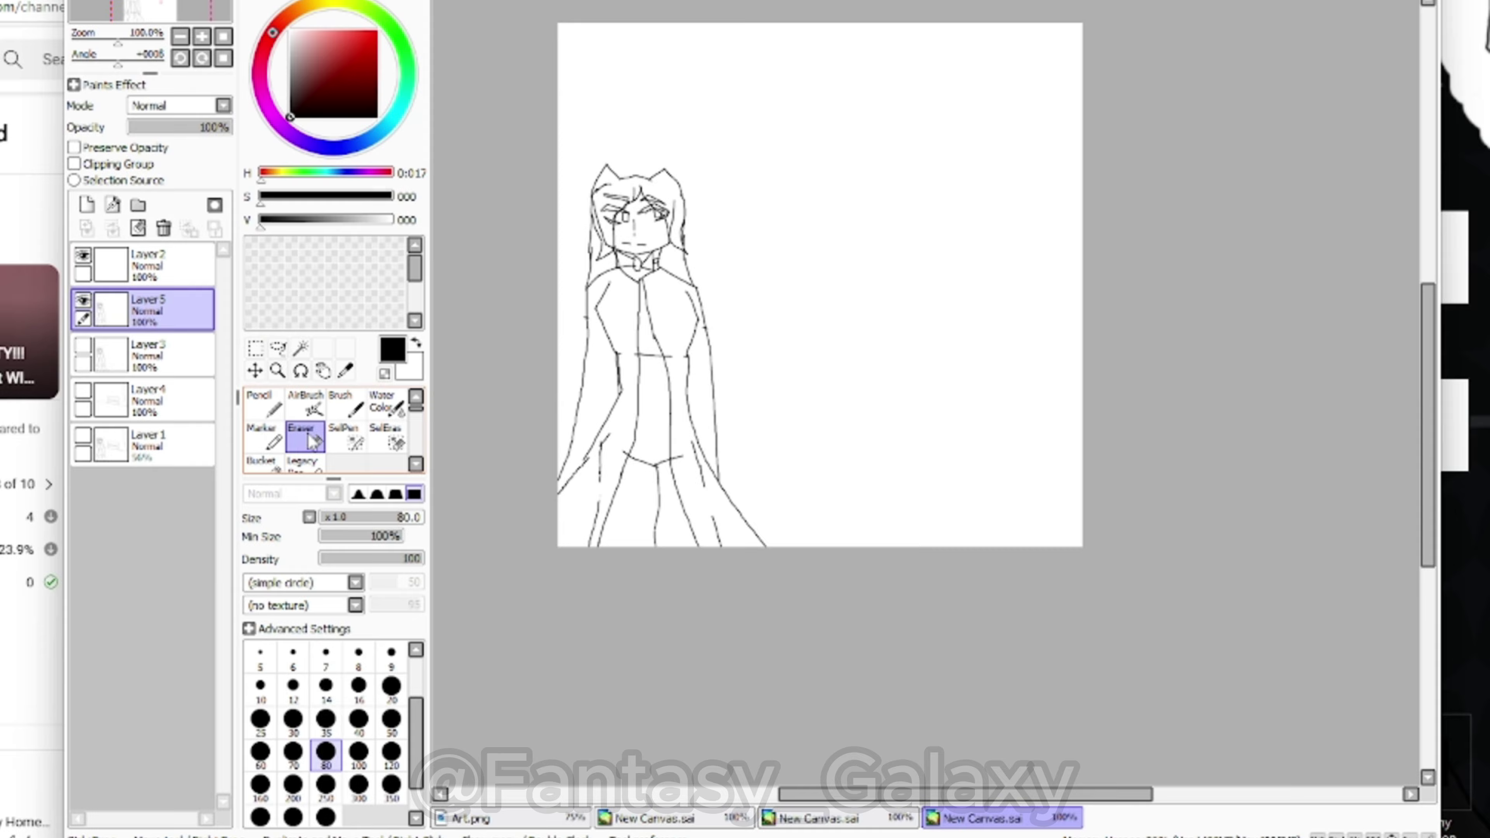
# Redraw the irises of the figure's eyes on Layer 5, hanging beneath the upper lids
pyautogui.hotkey('ctrl', '+')
pyautogui.hotkey('ctrl', '+')
pyautogui.hotkey('ctrl', '+')
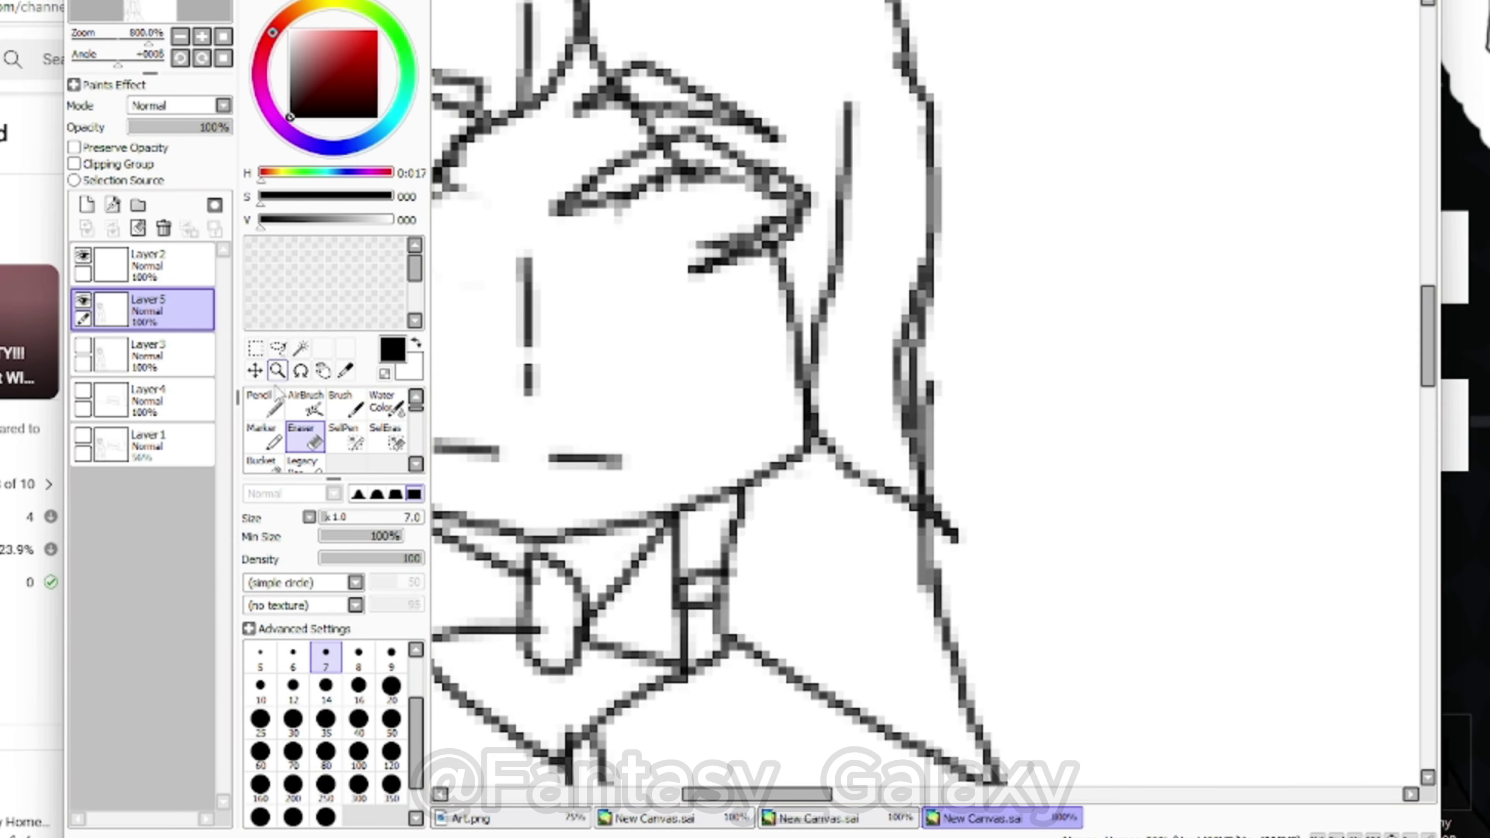
pyautogui.click(271, 400)
pyautogui.moveTo(694, 181); pyautogui.dragTo(773, 253)
pyautogui.scroll(1, 631, 158)
pyautogui.scroll(-3, 674, 176)
pyautogui.scroll(4, 687, 177)
pyautogui.moveTo(722, 209); pyautogui.dragTo(728, 353)
pyautogui.scroll(-4, 641, 218)
pyautogui.scroll(1, 528, 229)
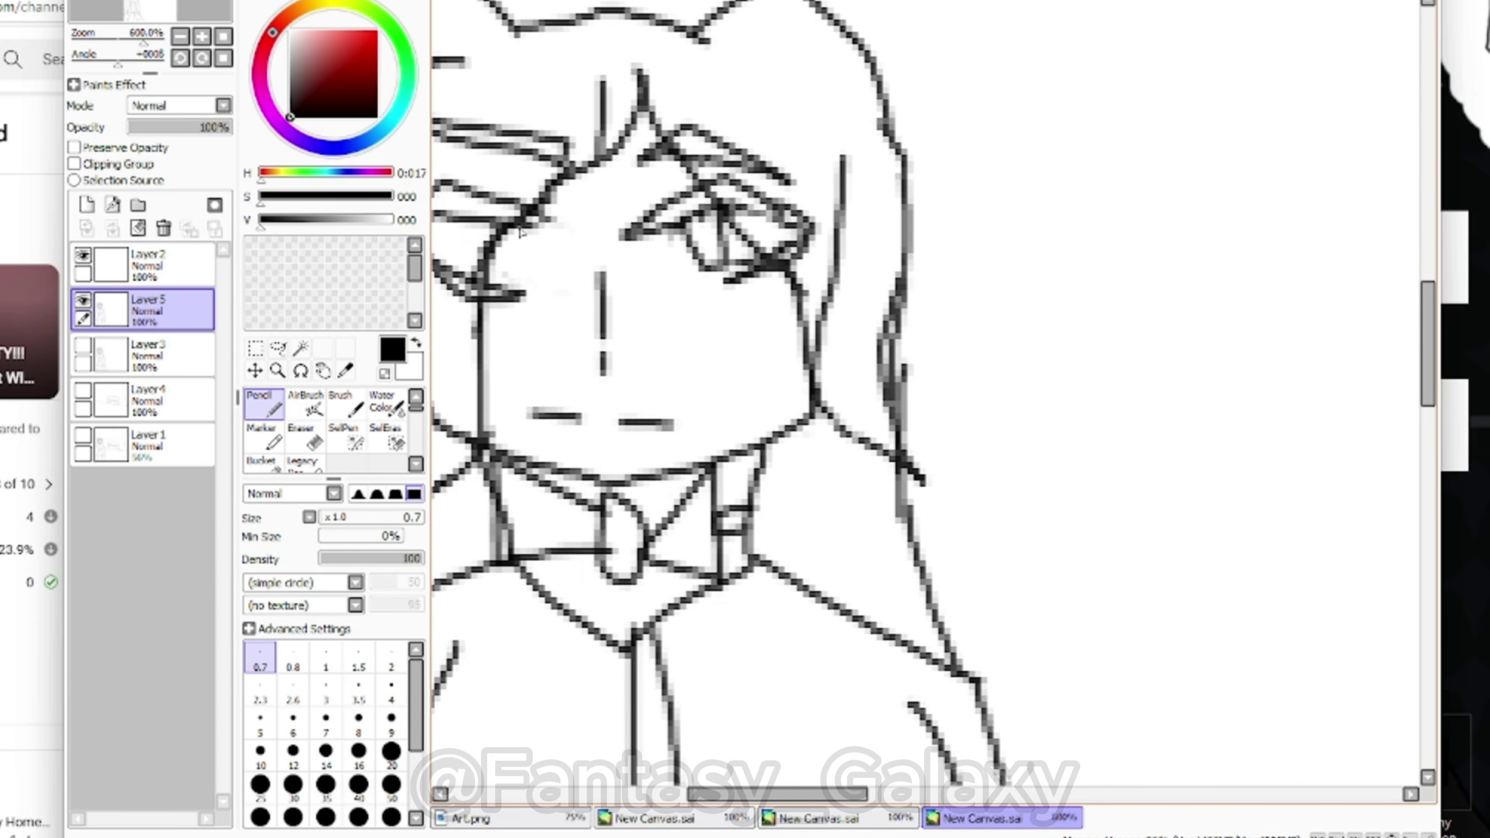
pyautogui.scroll(-6, 520, 233)
pyautogui.scroll(4, 702, 487)
pyautogui.scroll(-4, 702, 487)
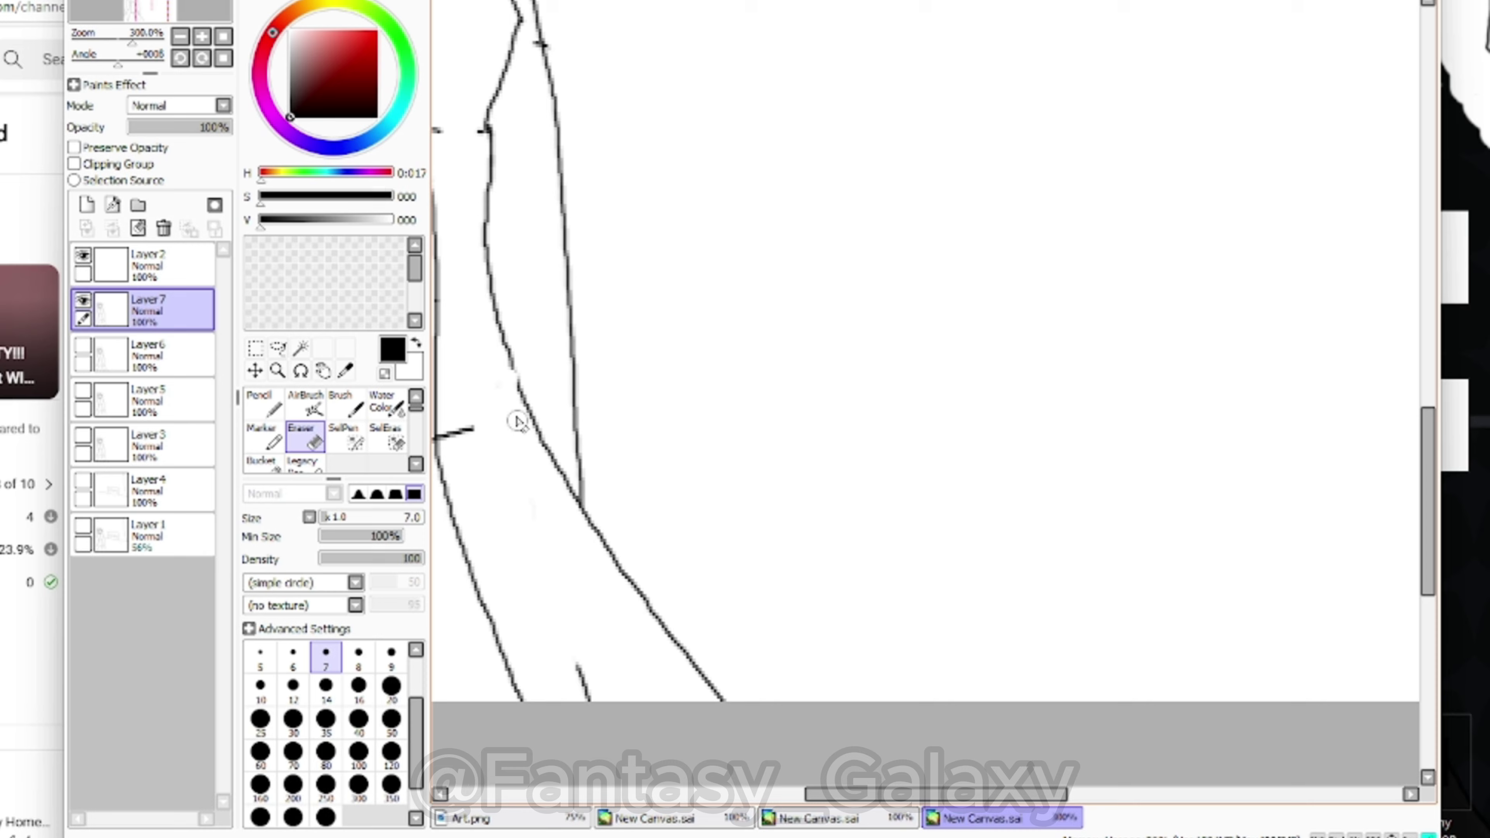
# On Layer 7, erase the flared line below the right-hand arm and redraw it steeper, down to the canvas edge
pyautogui.moveTo(516, 423); pyautogui.dragTo(671, 631)
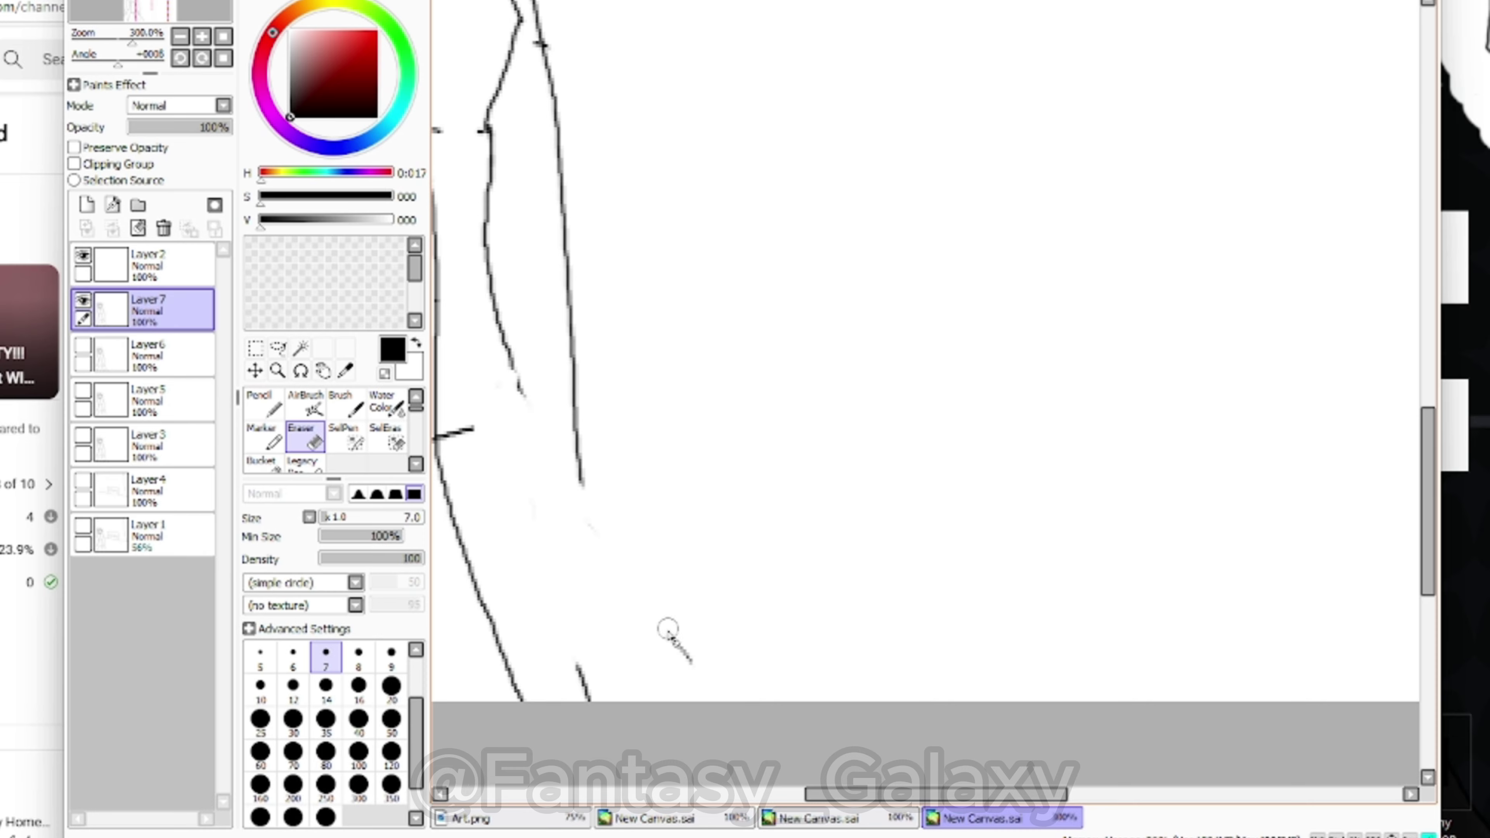
pyautogui.click(265, 404)
pyautogui.moveTo(516, 370); pyautogui.dragTo(693, 702)
pyautogui.scroll(-2, 693, 674)
pyautogui.scroll(2, 675, 668)
pyautogui.hotkey('ctrl', 'z')
pyautogui.moveTo(567, 359); pyautogui.dragTo(681, 711)
pyautogui.moveTo(561, 400); pyautogui.dragTo(598, 537)
pyautogui.moveTo(639, 484); pyautogui.dragTo(621, 549)
pyautogui.scroll(-5, 609, 538)
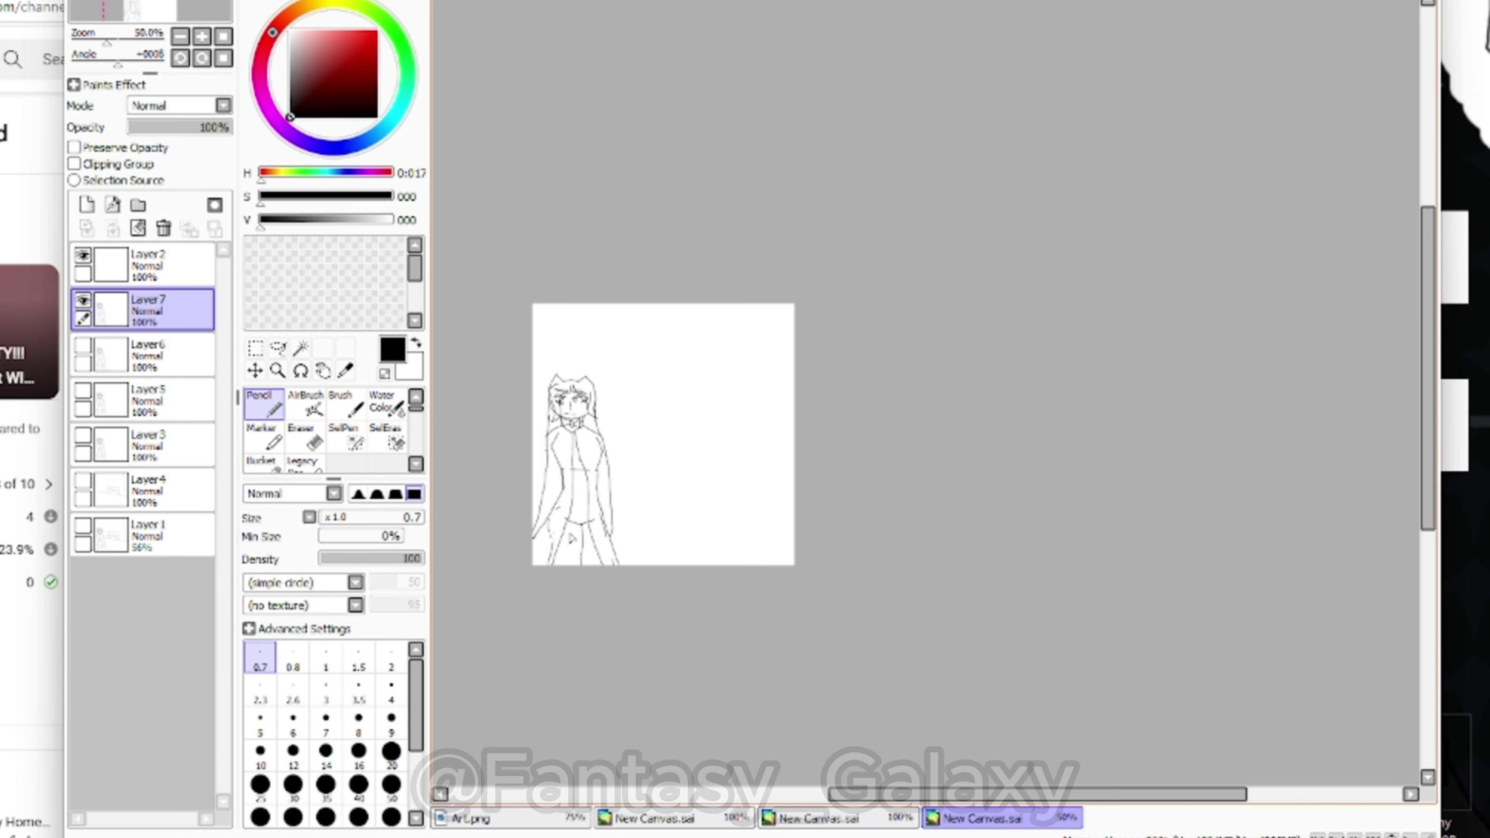
# Compare the frame with Layer 6, and redraw the figure's right-hand shoulder on Layer 7 as a rounder, fuller curve
pyautogui.scroll(1, 572, 520)
pyautogui.click(82, 346)
pyautogui.click(83, 346)
pyautogui.scroll(6, 1004, 194)
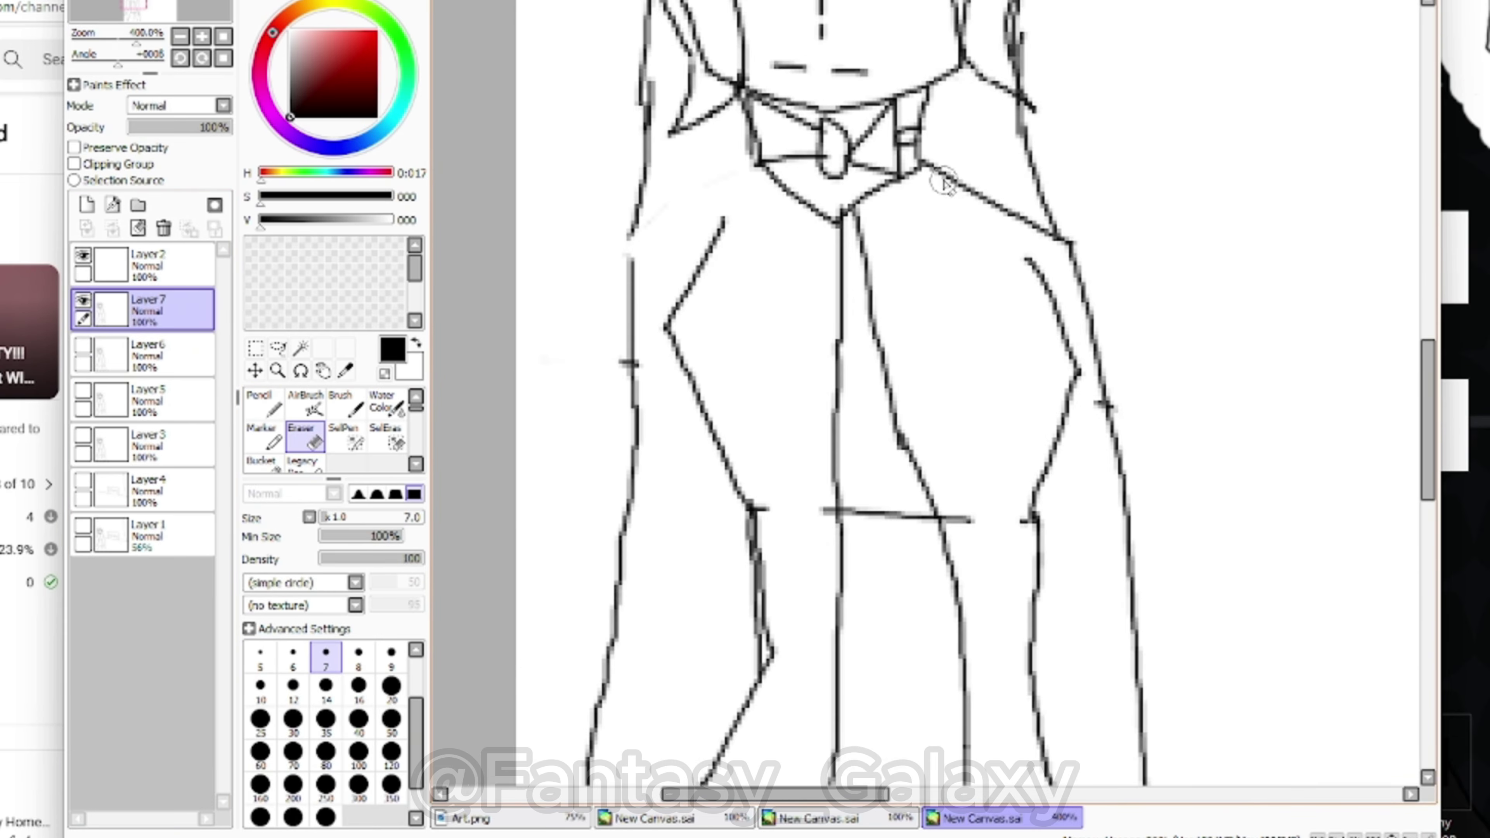
pyautogui.scroll(-6, 1004, 193)
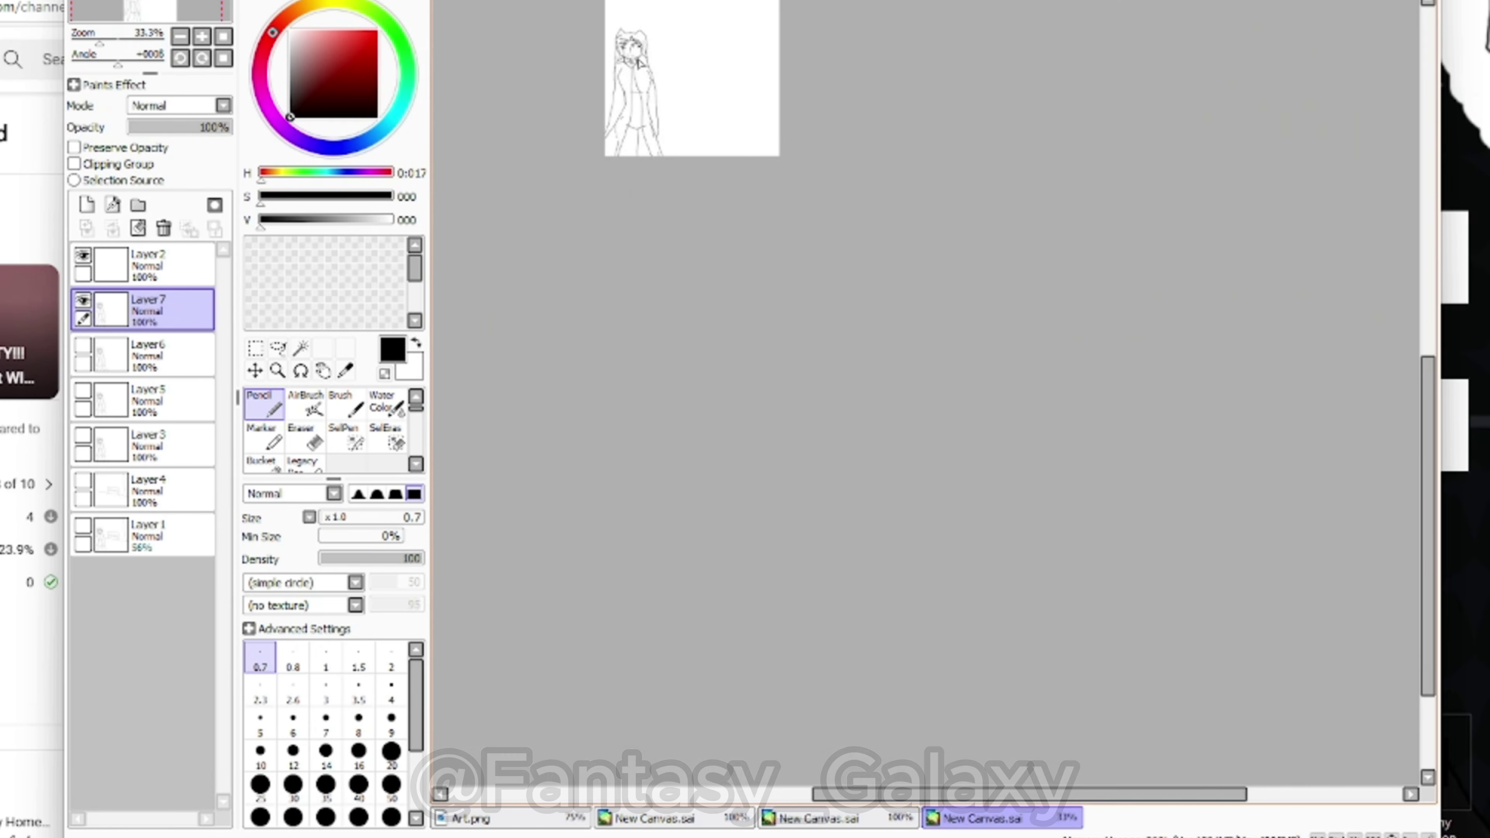
pyautogui.scroll(6, 590, 264)
pyautogui.scroll(-2, 581, 103)
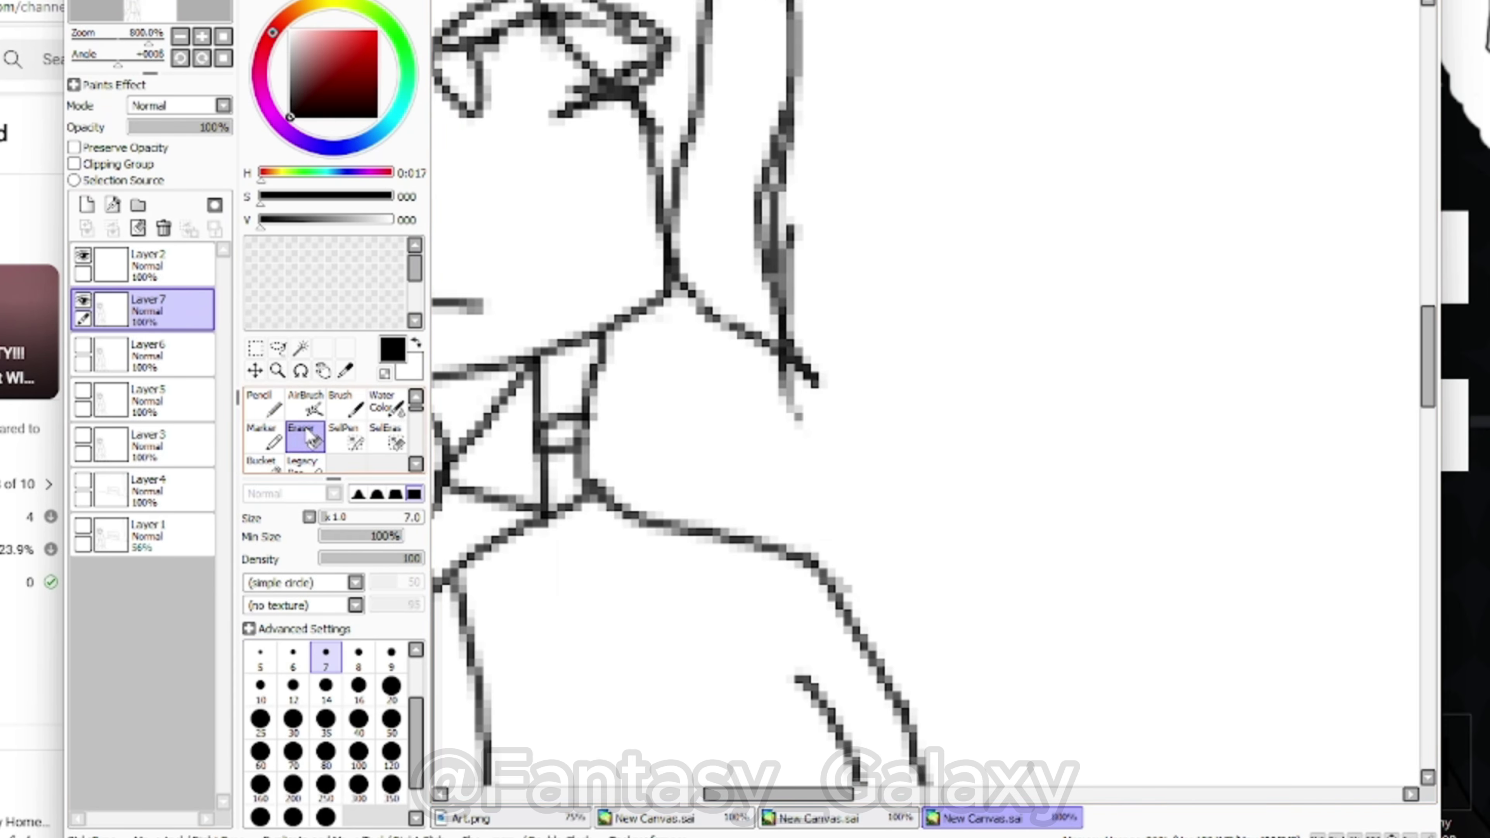
# Lasso the figure, copy it onto a new frame layer, and show the desk background on Layer 4
pyautogui.scroll(-3, 798, 393)
pyautogui.click(279, 348)
pyautogui.moveTo(597, 525); pyautogui.dragTo(599, 534)
pyautogui.click(264, 404)
pyautogui.click(82, 525)
# On Layer 8, replace the first finger strokes with a hand of several slanted fingers below the left-hand wrist
pyautogui.scroll(6, 528, 564)
pyautogui.moveTo(511, 515); pyautogui.dragTo(557, 522)
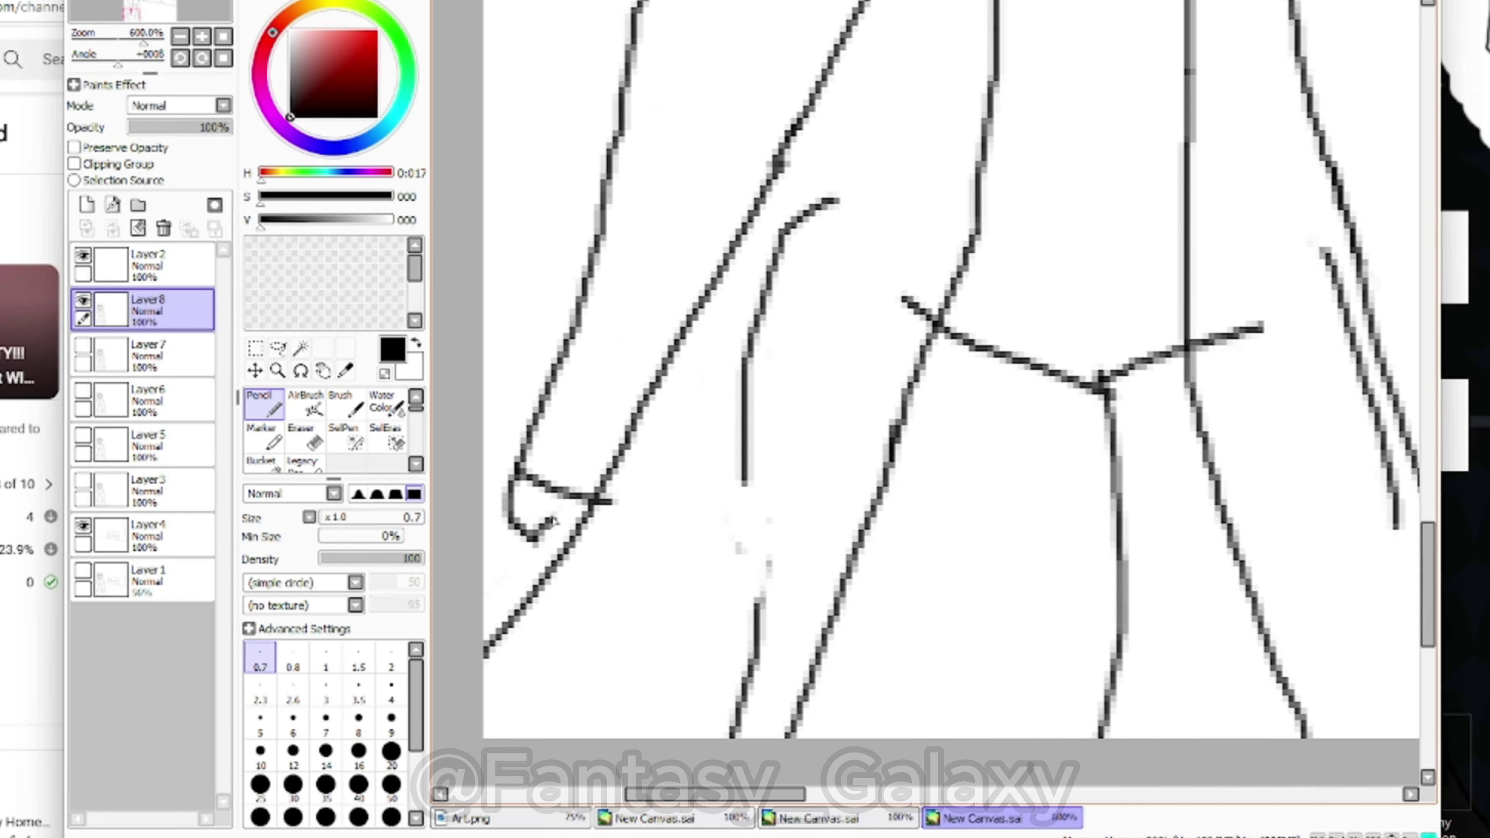
pyautogui.scroll(-4, 522, 522)
pyautogui.scroll(5, 516, 540)
pyautogui.hotkey('ctrl', 'z')
pyautogui.hotkey('ctrl', 'z')
pyautogui.moveTo(521, 384); pyautogui.dragTo(431, 457)
pyautogui.moveTo(537, 424); pyautogui.dragTo(470, 478)
pyautogui.moveTo(545, 459); pyautogui.dragTo(470, 525)
pyautogui.moveTo(552, 501); pyautogui.dragTo(474, 577)
pyautogui.scroll(-6, 616, 432)
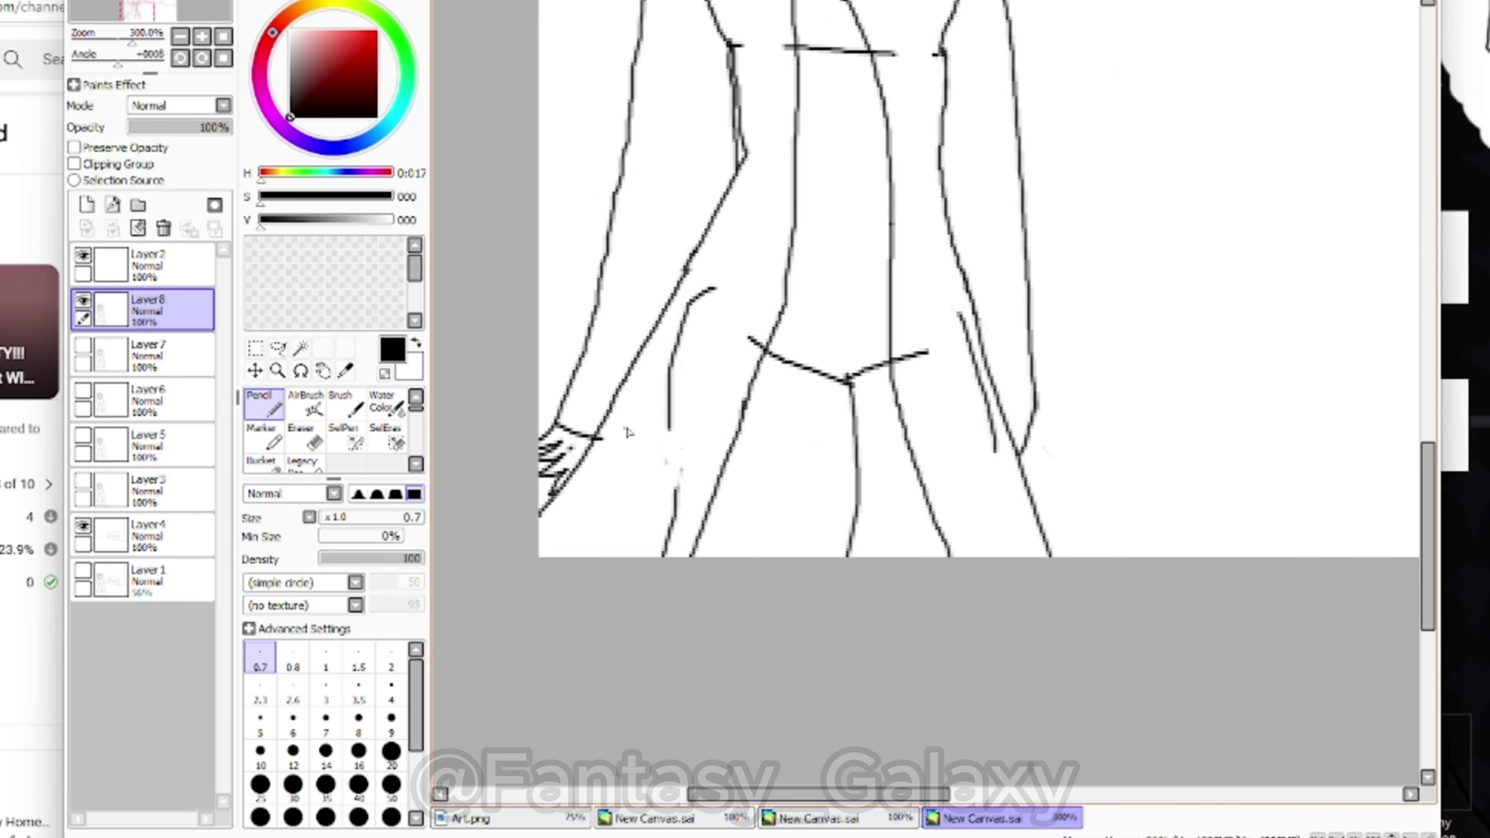
# Hide Layer 8, switch to Layer 7, and draw the wrist and hand at the end of the left-hand arm
pyautogui.moveTo(82, 301)
pyautogui.mouseDown()
pyautogui.moveTo(83, 346)
pyautogui.moveTo(140, 347)
pyautogui.mouseUp()
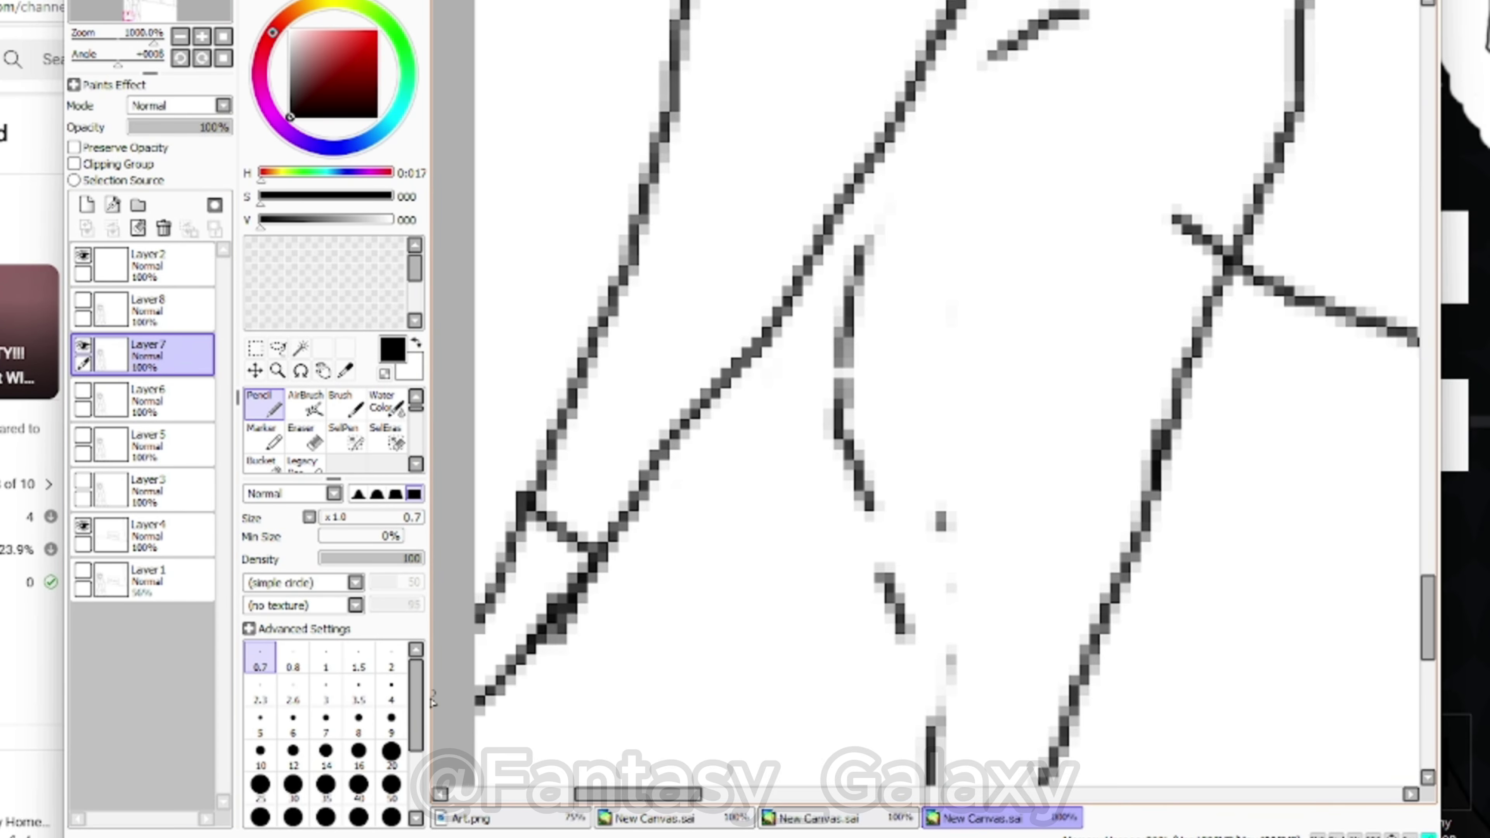
pyautogui.scroll(-5, 809, 332)
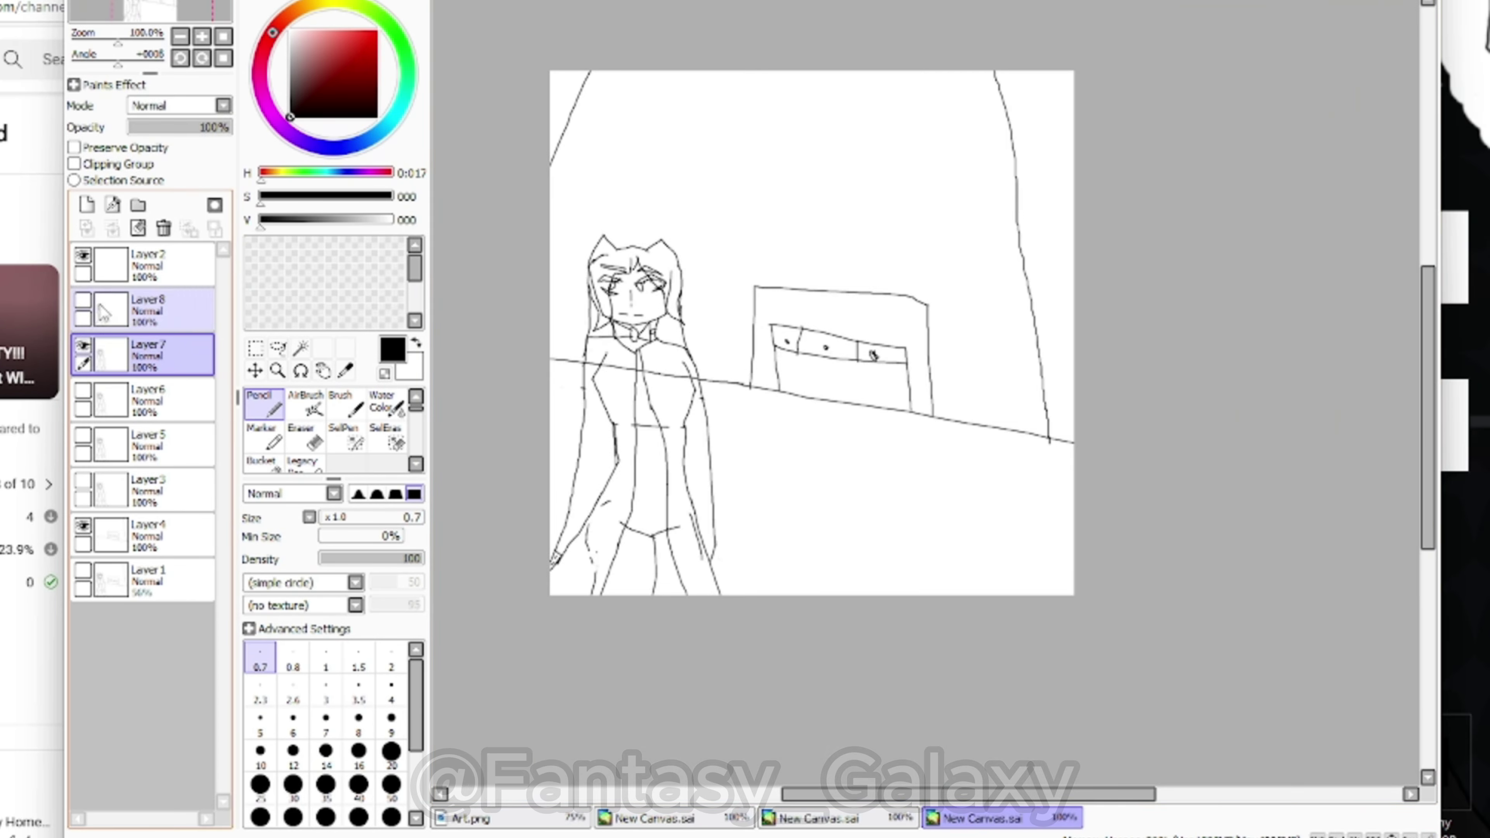
# Show Layer 8 in place of Layer 7, paste a copy of its figure onto a new layer, and hide Layer 8
pyautogui.click(83, 301)
pyautogui.click(83, 346)
pyautogui.hotkey('ctrl', 'c')
pyautogui.hotkey('ctrl', 'v')
pyautogui.click(82, 345)
# On Layer 9, erase and redraw the hair strands hanging beside the left-hand side of the face
pyautogui.scroll(6, 586, 282)
pyautogui.moveTo(850, 508); pyautogui.dragTo(797, 672)
pyautogui.click(305, 436)
pyautogui.moveTo(880, 551); pyautogui.dragTo(841, 520)
pyautogui.click(264, 404)
pyautogui.scroll(1, 833, 505)
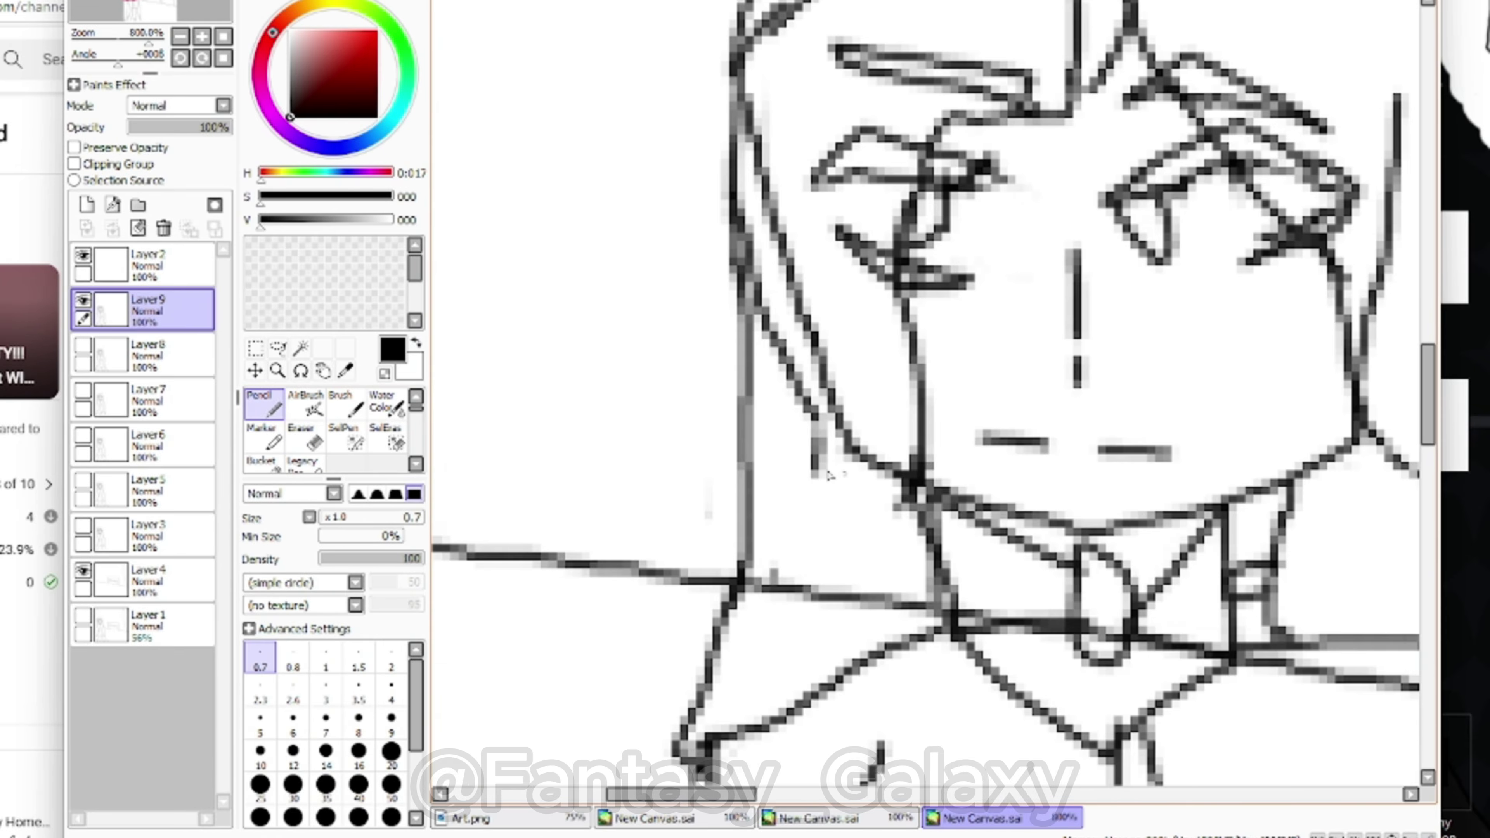
pyautogui.scroll(-3, 829, 476)
pyautogui.scroll(1, 867, 469)
pyautogui.click(305, 436)
pyautogui.moveTo(856, 334)
pyautogui.mouseDown()
pyautogui.moveTo(768, 434)
pyautogui.moveTo(885, 522)
pyautogui.mouseUp()
pyautogui.click(264, 403)
pyautogui.moveTo(756, 420); pyautogui.dragTo(893, 526)
pyautogui.scroll(-3, 868, 504)
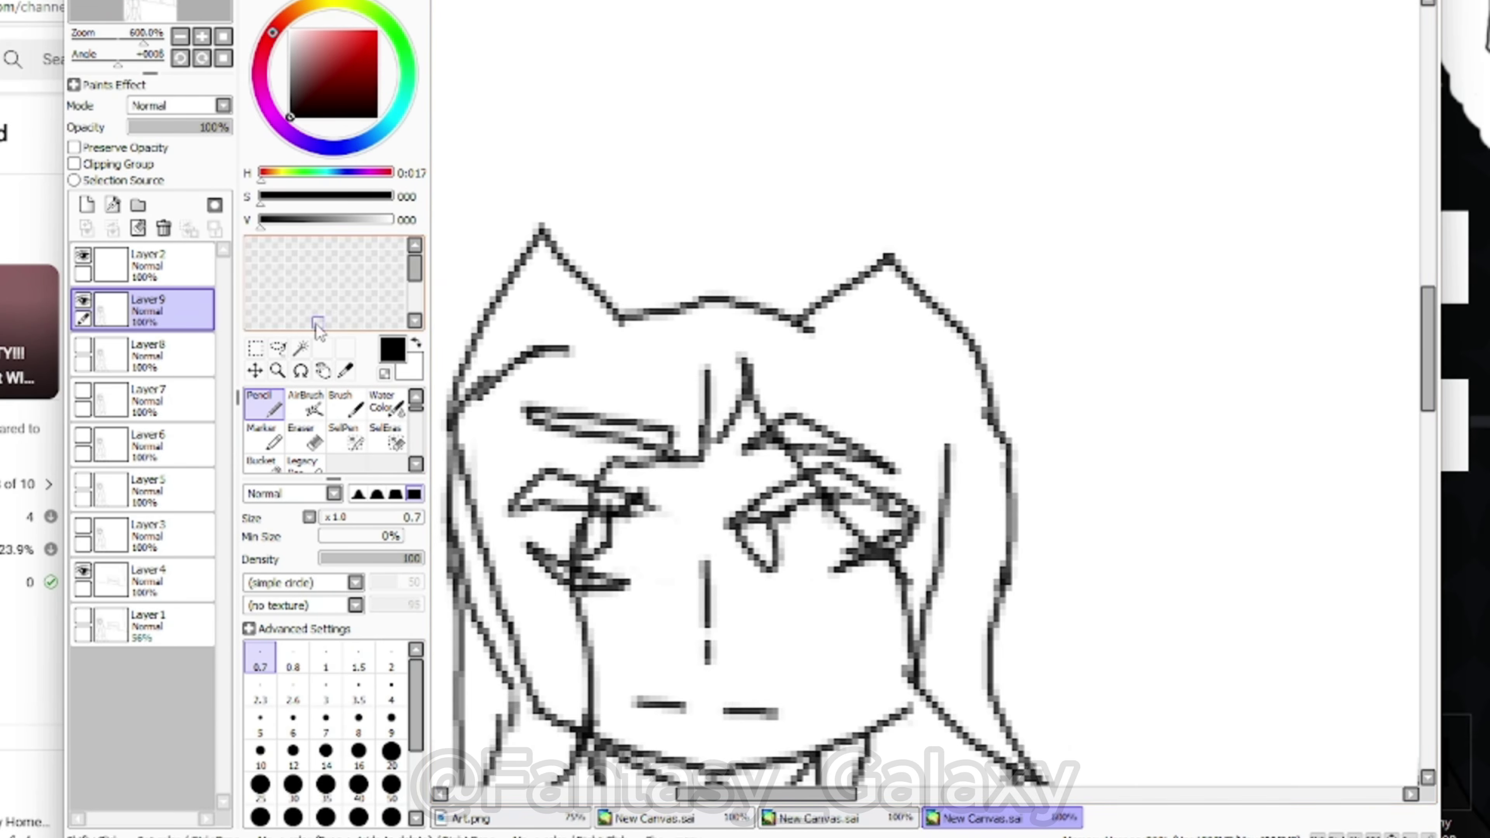
# Touch up the head-top line, and erase and redraw the right-hand cat ear with its outer hair edge
pyautogui.click(304, 436)
pyautogui.click(263, 404)
pyautogui.moveTo(622, 311)
pyautogui.mouseDown()
pyautogui.moveTo(469, 329)
pyautogui.moveTo(658, 315)
pyautogui.mouseUp()
pyautogui.click(305, 436)
pyautogui.moveTo(804, 282); pyautogui.dragTo(985, 399)
pyautogui.click(264, 403)
pyautogui.moveTo(769, 311)
pyautogui.mouseDown()
pyautogui.moveTo(890, 242)
pyautogui.moveTo(997, 423)
pyautogui.mouseUp()
pyautogui.scroll(-8, 867, 411)
# Lasso the figure, paste a copy of it onto a new layer, and clear the selection
pyautogui.click(277, 348)
pyautogui.moveTo(918, 238); pyautogui.dragTo(923, 254)
pyautogui.hotkey('ctrl', 'c')
pyautogui.hotkey('ctrl', 'v')
pyautogui.hotkey('ctrl', 'z')
pyautogui.hotkey('ctrl', 'y')
pyautogui.doubleClick(83, 345)
pyautogui.click(84, 300)
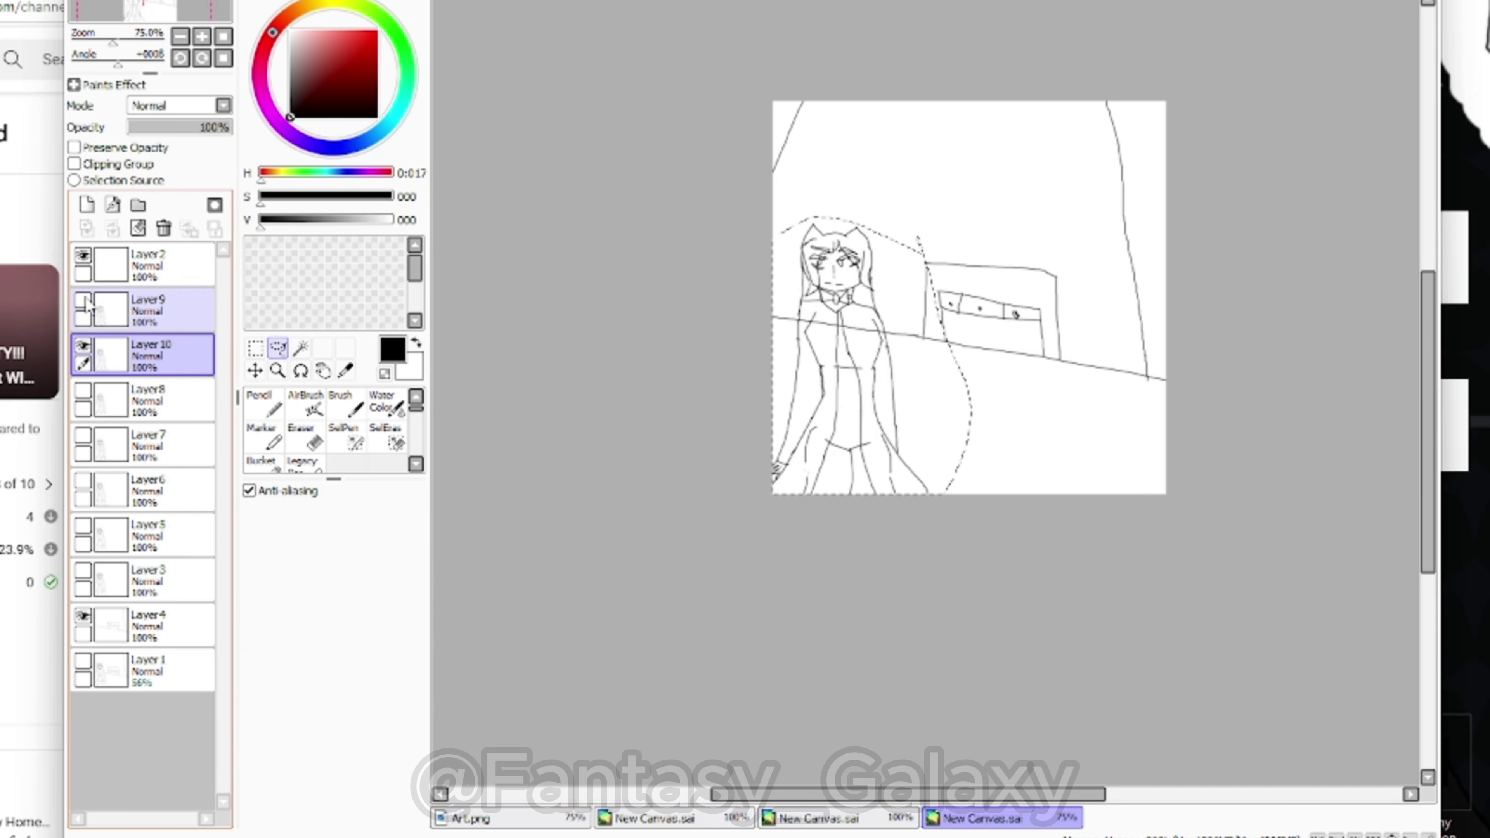
pyautogui.hotkey('ctrl', 'd')
# Compare the figure's position on Layers 8, 9 and 10 by switching their visibility
pyautogui.click(84, 390)
pyautogui.click(83, 346)
pyautogui.click(83, 300)
pyautogui.click(86, 317)
pyautogui.click(83, 300)
pyautogui.click(84, 346)
pyautogui.click(85, 358)
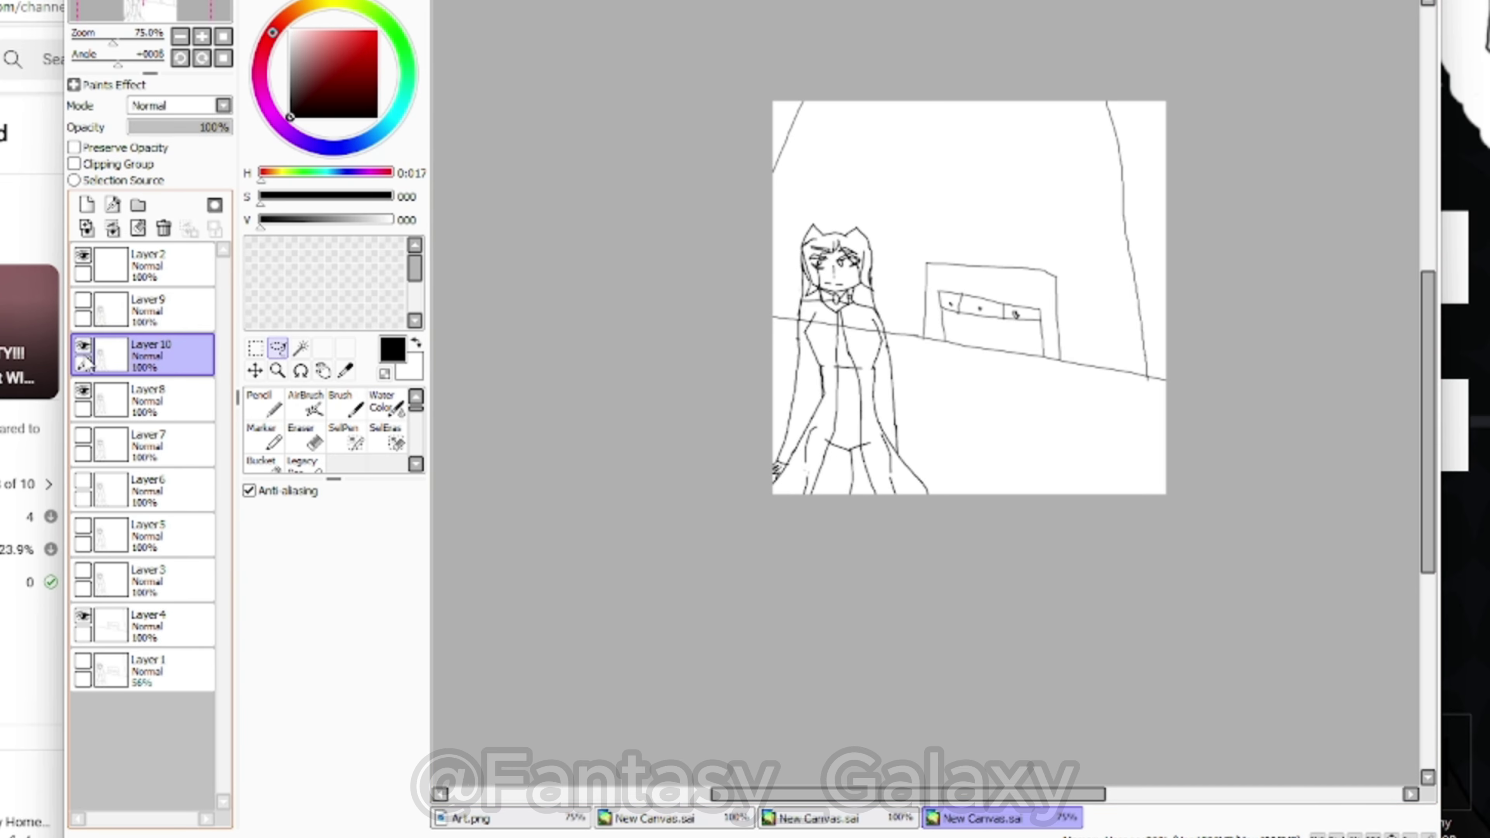
# Check the copy against Layers 7 and 8, delete Layer 10, and return to Layer 9 as the visible frame
pyautogui.click(83, 390)
pyautogui.click(84, 436)
pyautogui.click(85, 453)
pyautogui.click(85, 361)
pyautogui.click(164, 228)
pyautogui.click(84, 345)
pyautogui.click(84, 300)
pyautogui.click(84, 317)
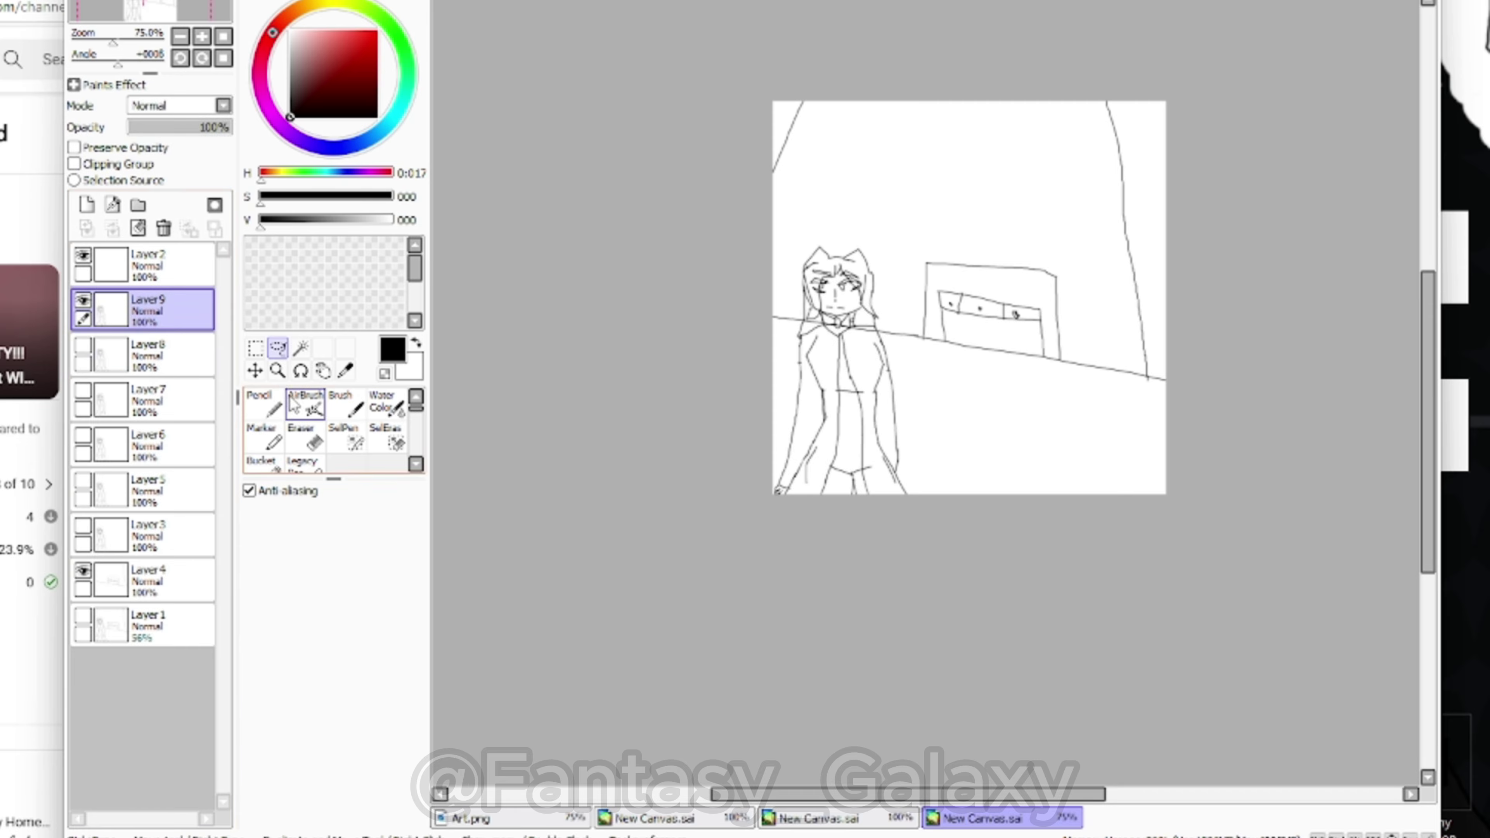
# Lasso the figure on Layer 9, paste a copy onto a new layer, clear the selection, and hide Layer 9
pyautogui.moveTo(918, 291); pyautogui.dragTo(924, 316)
pyautogui.hotkey('ctrl', 'c')
pyautogui.hotkey('ctrl', 'v')
pyautogui.hotkey('ctrl', 'd')
pyautogui.click(83, 346)
# On Layer 10, erase the lower torso, hip and leg lines with a size 14 eraser, and redraw the right-hand hip line
pyautogui.click(303, 435)
pyautogui.scroll(5, 855, 471)
pyautogui.moveTo(698, 376); pyautogui.dragTo(660, 513)
pyautogui.moveTo(773, 405); pyautogui.dragTo(727, 552)
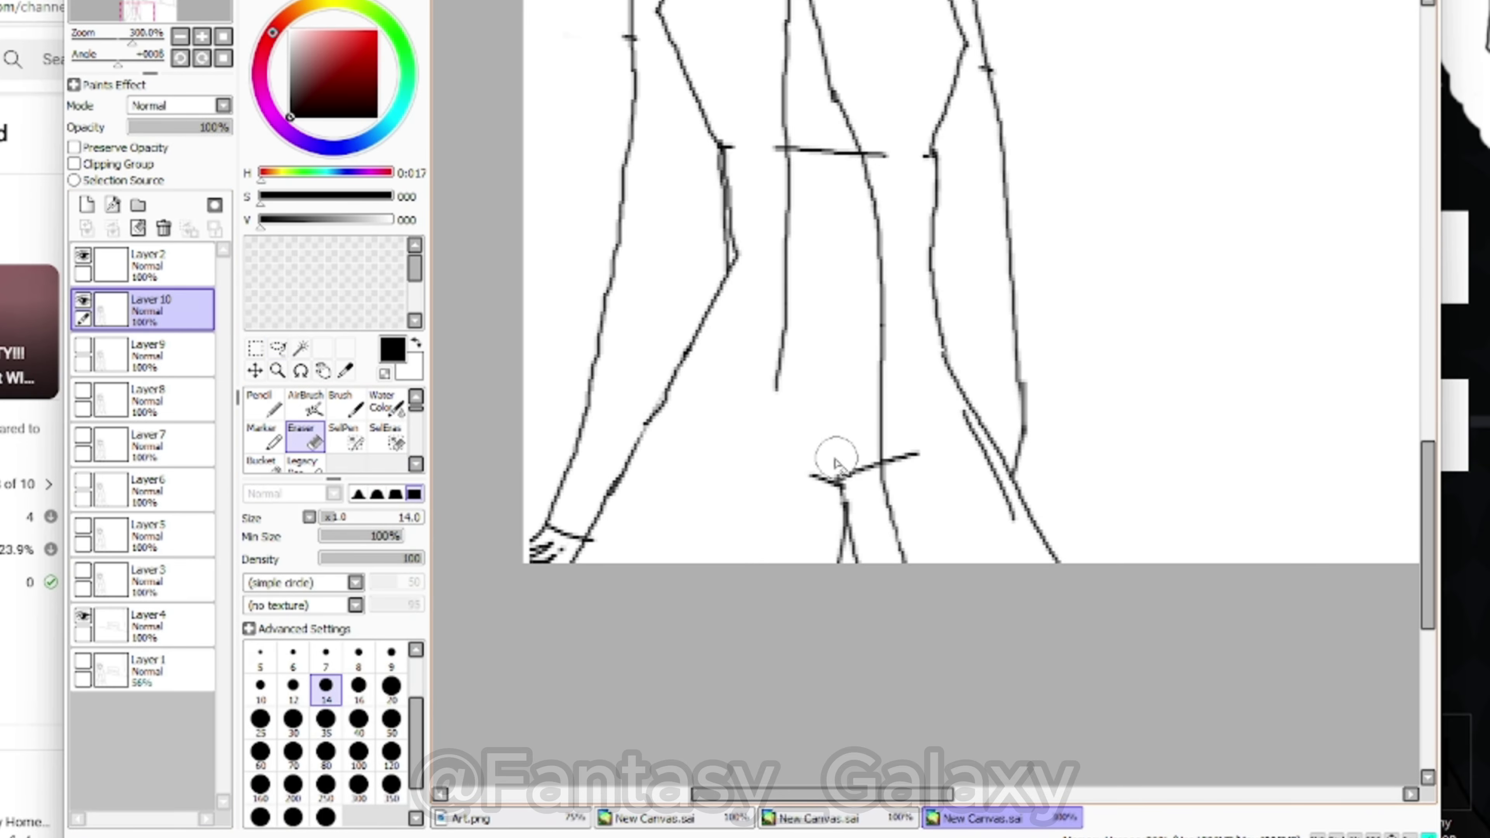
pyautogui.moveTo(835, 458); pyautogui.dragTo(845, 560)
pyautogui.click(263, 403)
pyautogui.scroll(1, 923, 450)
pyautogui.moveTo(976, 369)
pyautogui.mouseDown()
pyautogui.moveTo(1191, 645)
pyautogui.moveTo(1019, 473)
pyautogui.mouseUp()
# Show Layer 9 at 54% opacity as a faint reference, and make Layer 10 the active layer
pyautogui.click(83, 346)
pyautogui.click(147, 356)
pyautogui.moveTo(223, 128); pyautogui.dragTo(184, 128)
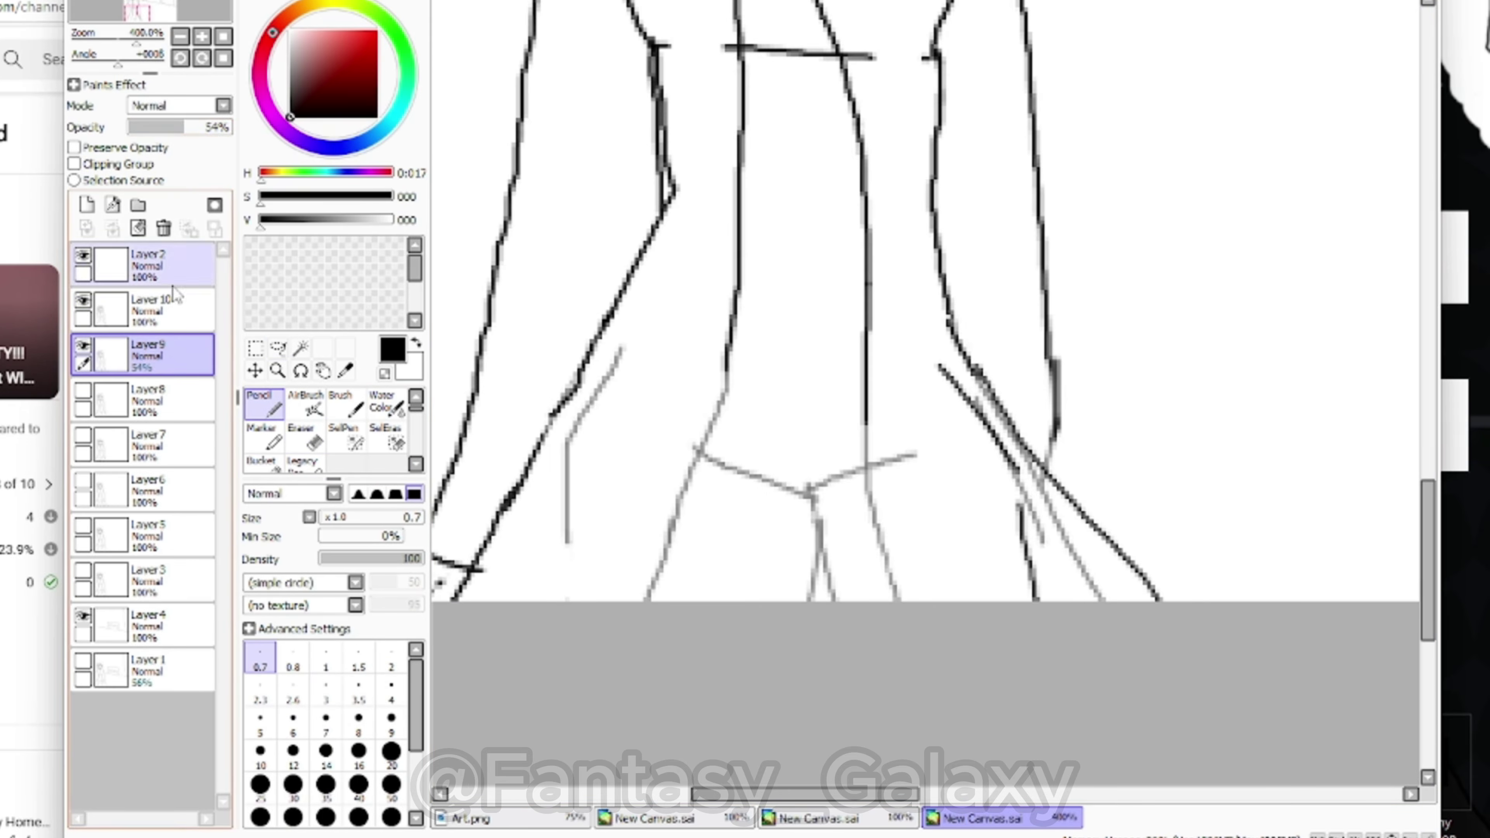
pyautogui.click(170, 302)
# Redraw the figure's legs and V-shaped lower torso edge over the faint reference, extending the legs to the canvas edge
pyautogui.scroll(1, 839, 473)
pyautogui.moveTo(872, 404); pyautogui.dragTo(1006, 634)
pyautogui.moveTo(836, 467); pyautogui.dragTo(869, 634)
pyautogui.moveTo(901, 454); pyautogui.dragTo(802, 508)
pyautogui.moveTo(825, 499)
pyautogui.mouseDown()
pyautogui.moveTo(802, 634)
pyautogui.moveTo(662, 422)
pyautogui.mouseUp()
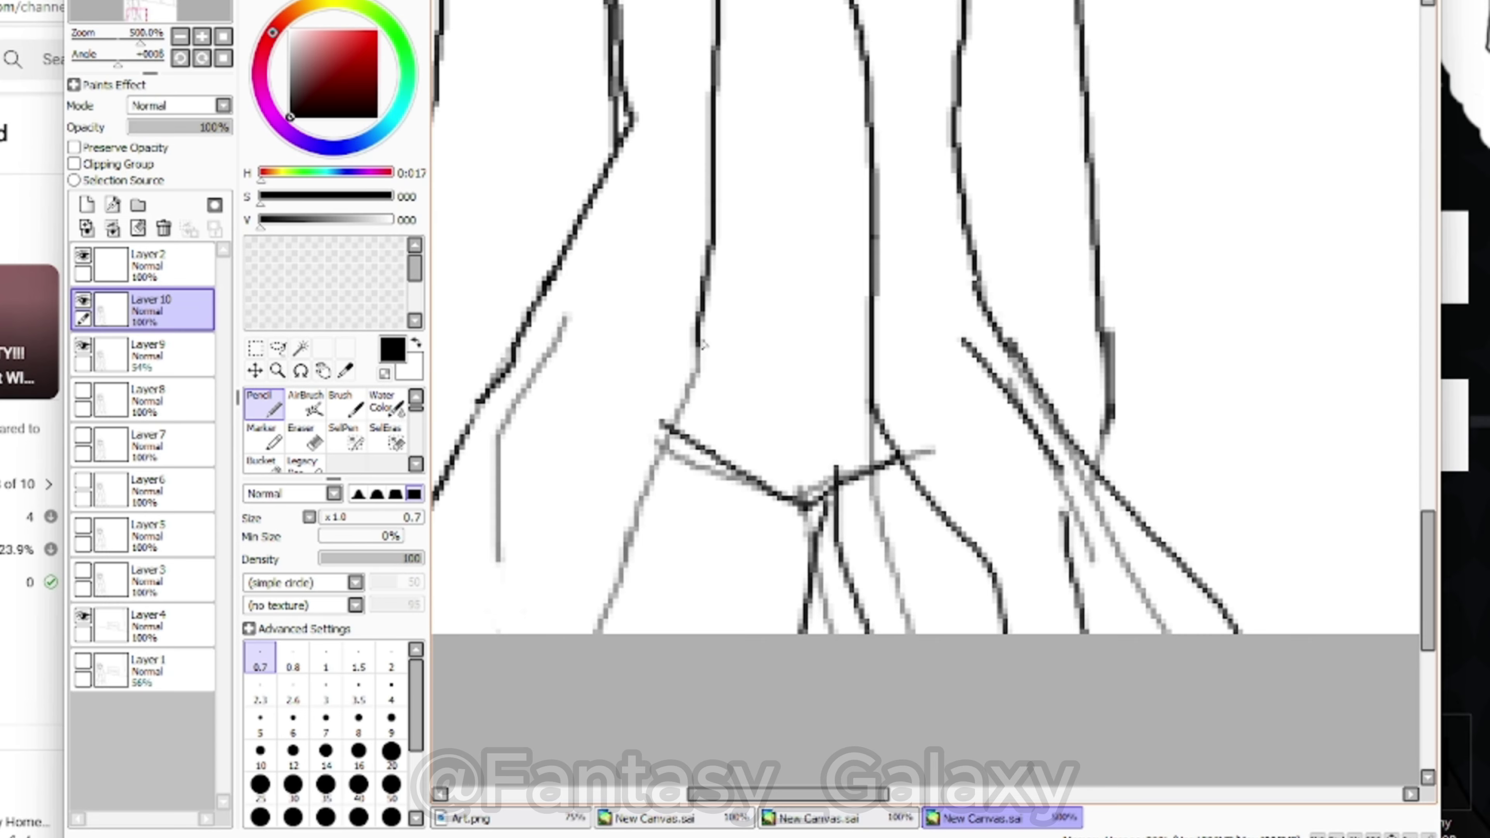
pyautogui.moveTo(699, 345); pyautogui.dragTo(599, 634)
# Hide Layer 9 and inspect the Layer 10 frame on its own against the background
pyautogui.scroll(-4, 613, 645)
pyautogui.click(84, 346)
pyautogui.click(84, 301)
pyautogui.click(83, 300)
pyautogui.scroll(4, 577, 322)
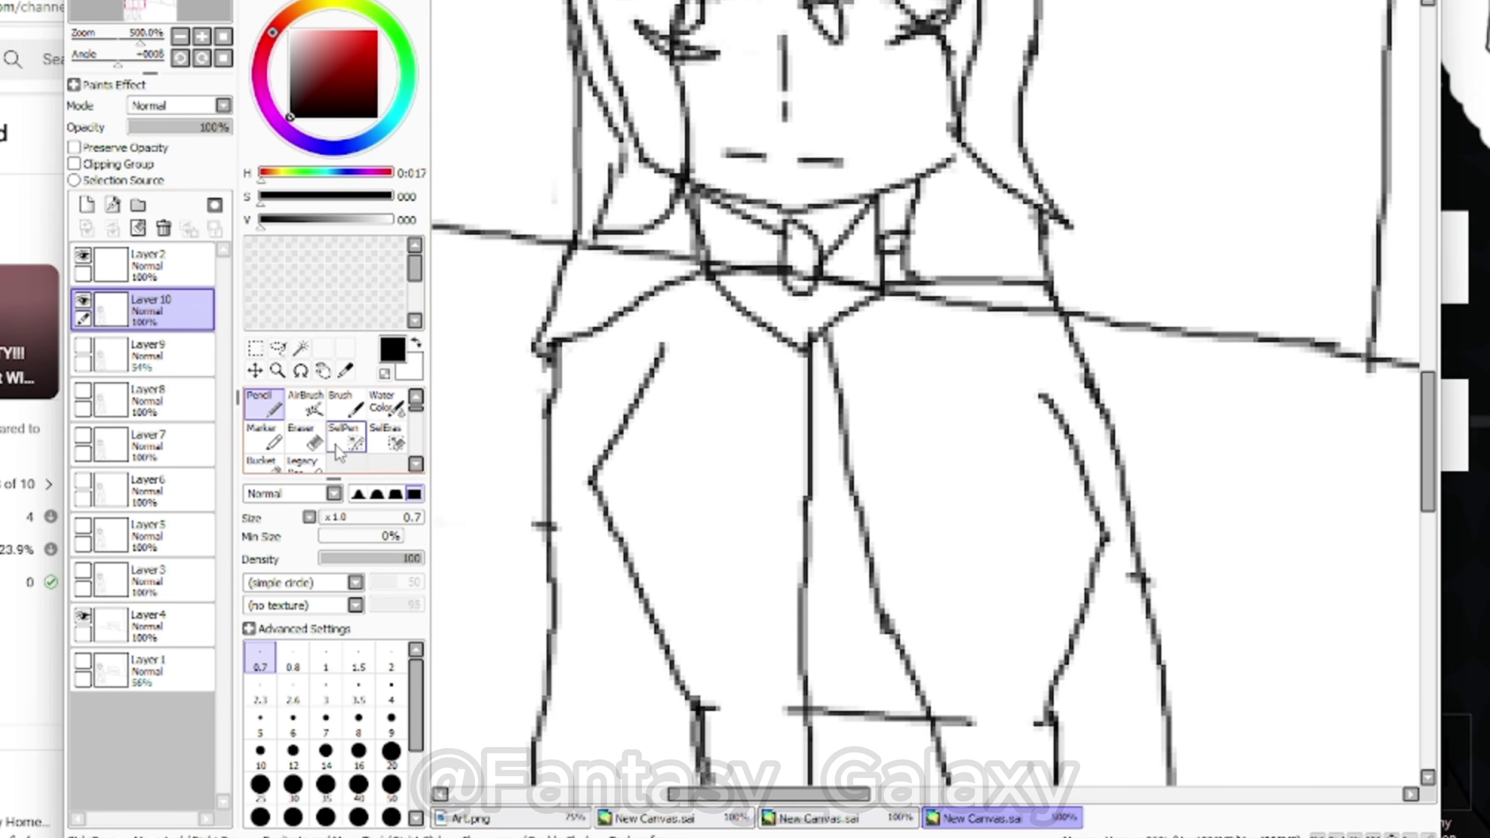
pyautogui.scroll(-2, 1041, 323)
pyautogui.scroll(-2, 1041, 323)
# Restore Layer 9 to 100% opacity, and hide it so that Layer 10 is the visible frame
pyautogui.click(83, 346)
pyautogui.scroll(-2, 1065, 308)
pyautogui.click(84, 301)
pyautogui.click(164, 355)
pyautogui.moveTo(190, 127); pyautogui.dragTo(232, 128)
pyautogui.scroll(1, 647, 323)
pyautogui.click(83, 300)
pyautogui.click(84, 345)
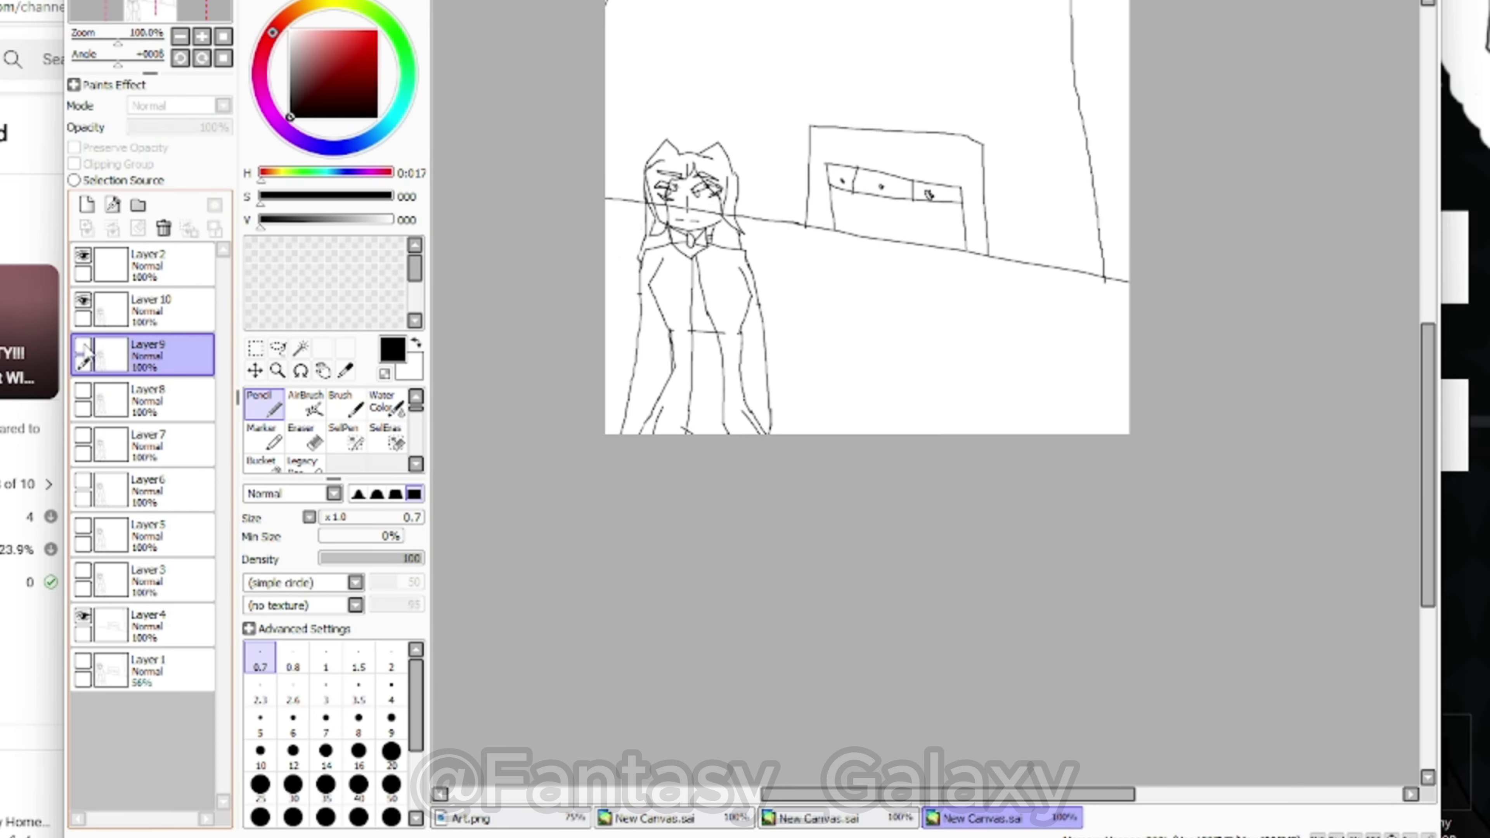
# Duplicate the Layer 10 figure onto a new Layer 11, and hide Layer 10
pyautogui.click(147, 308)
pyautogui.click(278, 348)
pyautogui.moveTo(763, 113)
pyautogui.mouseDown()
pyautogui.moveTo(812, 144)
pyautogui.moveTo(792, 126)
pyautogui.mouseUp()
pyautogui.hotkey('ctrl', 'c')
pyautogui.hotkey('ctrl', 'v')
pyautogui.click(83, 345)
# Redraw the cat ears and the top outline of the hair on the Layer 11 figure
pyautogui.click(264, 404)
pyautogui.scroll(6, 681, 188)
pyautogui.moveTo(645, 203); pyautogui.dragTo(569, 239)
pyautogui.moveTo(470, 185); pyautogui.dragTo(576, 220)
pyautogui.scroll(-6, 1240, 521)
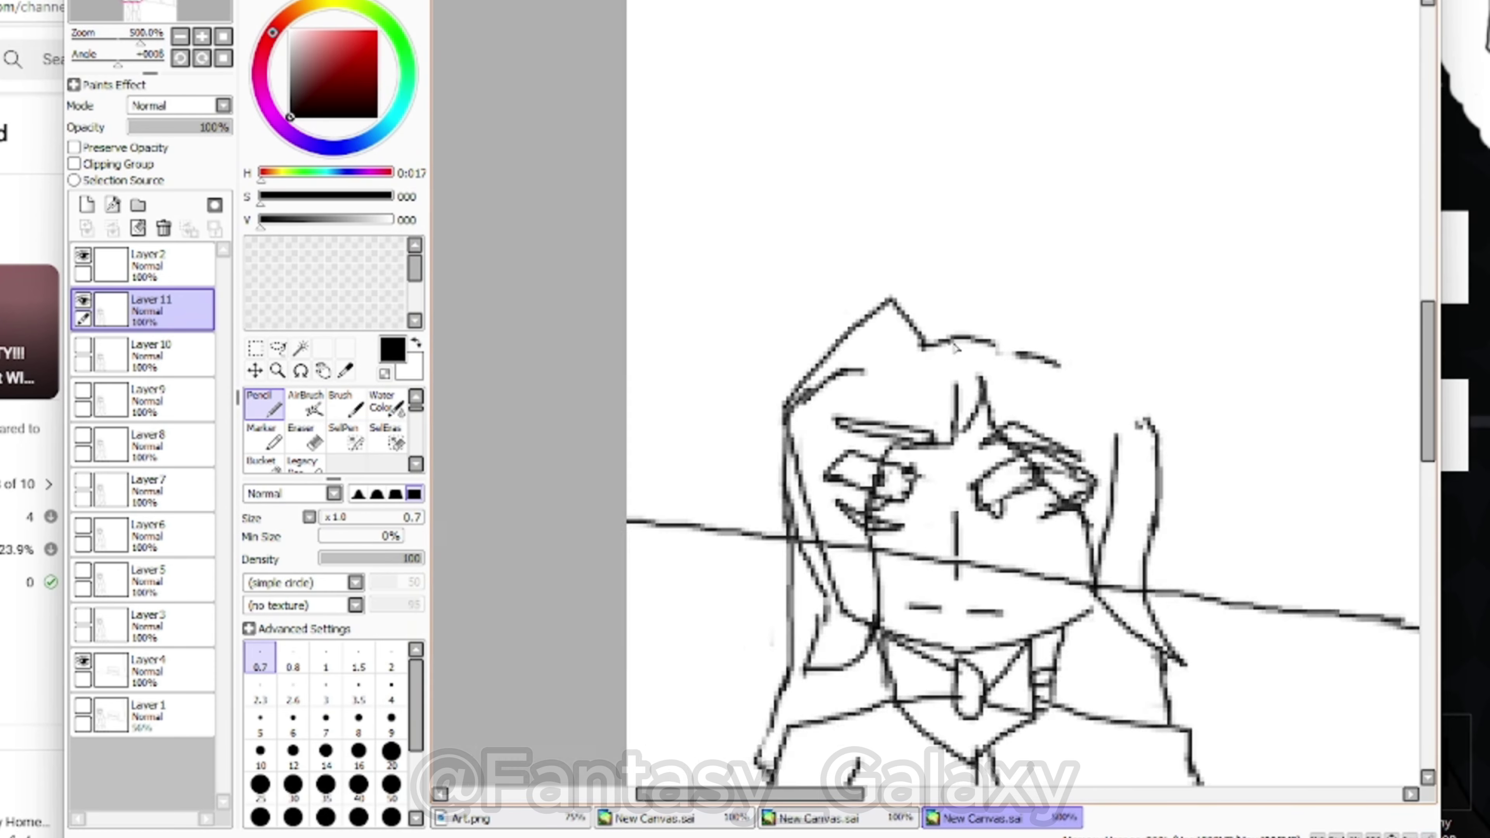
pyautogui.scroll(2, 1240, 521)
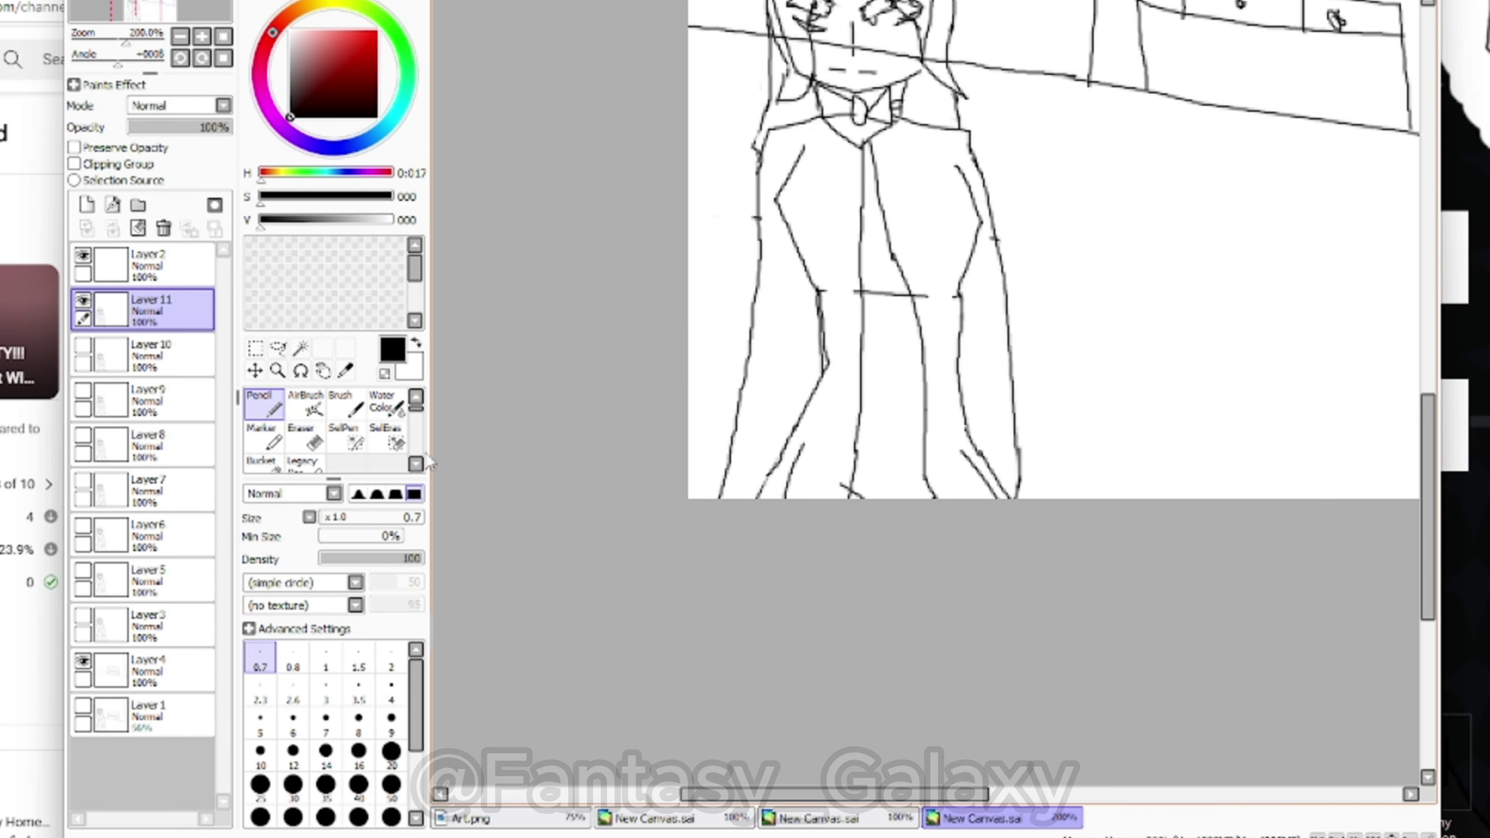
# Erase the coat's outer edges and redraw them, running the left edge straight down to the canvas bottom
pyautogui.press('e')
pyautogui.moveTo(1008, 286); pyautogui.dragTo(1016, 493)
pyautogui.click(262, 405)
pyautogui.scroll(1, 840, 292)
pyautogui.moveTo(719, 261); pyautogui.dragTo(723, 578)
pyautogui.scroll(-4, 1044, 529)
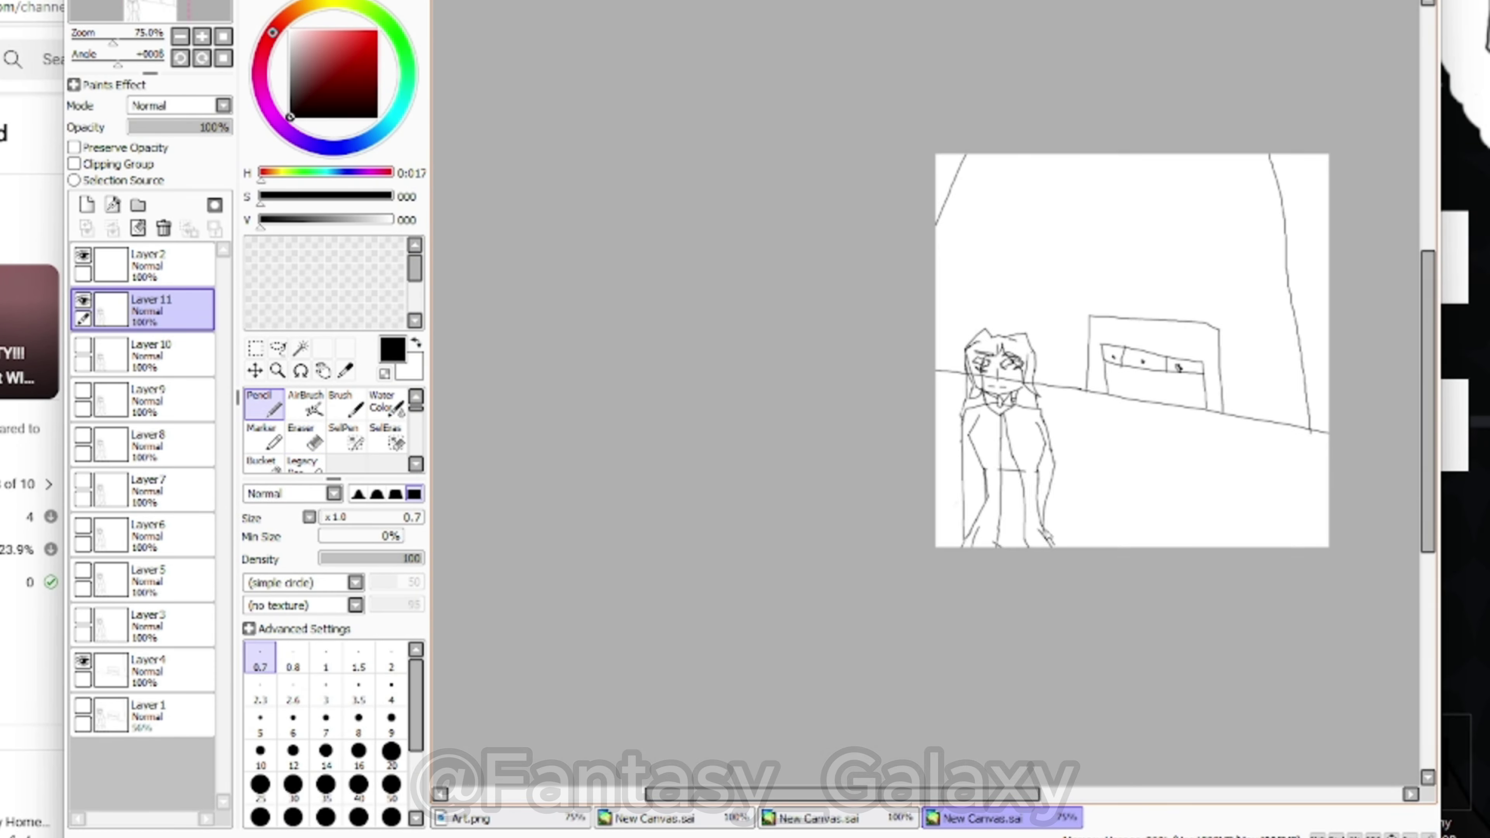
# Toggle the visibility of Layers 11, 10 and 9 to compare the frames
pyautogui.click(83, 300)
pyautogui.click(83, 346)
pyautogui.click(83, 390)
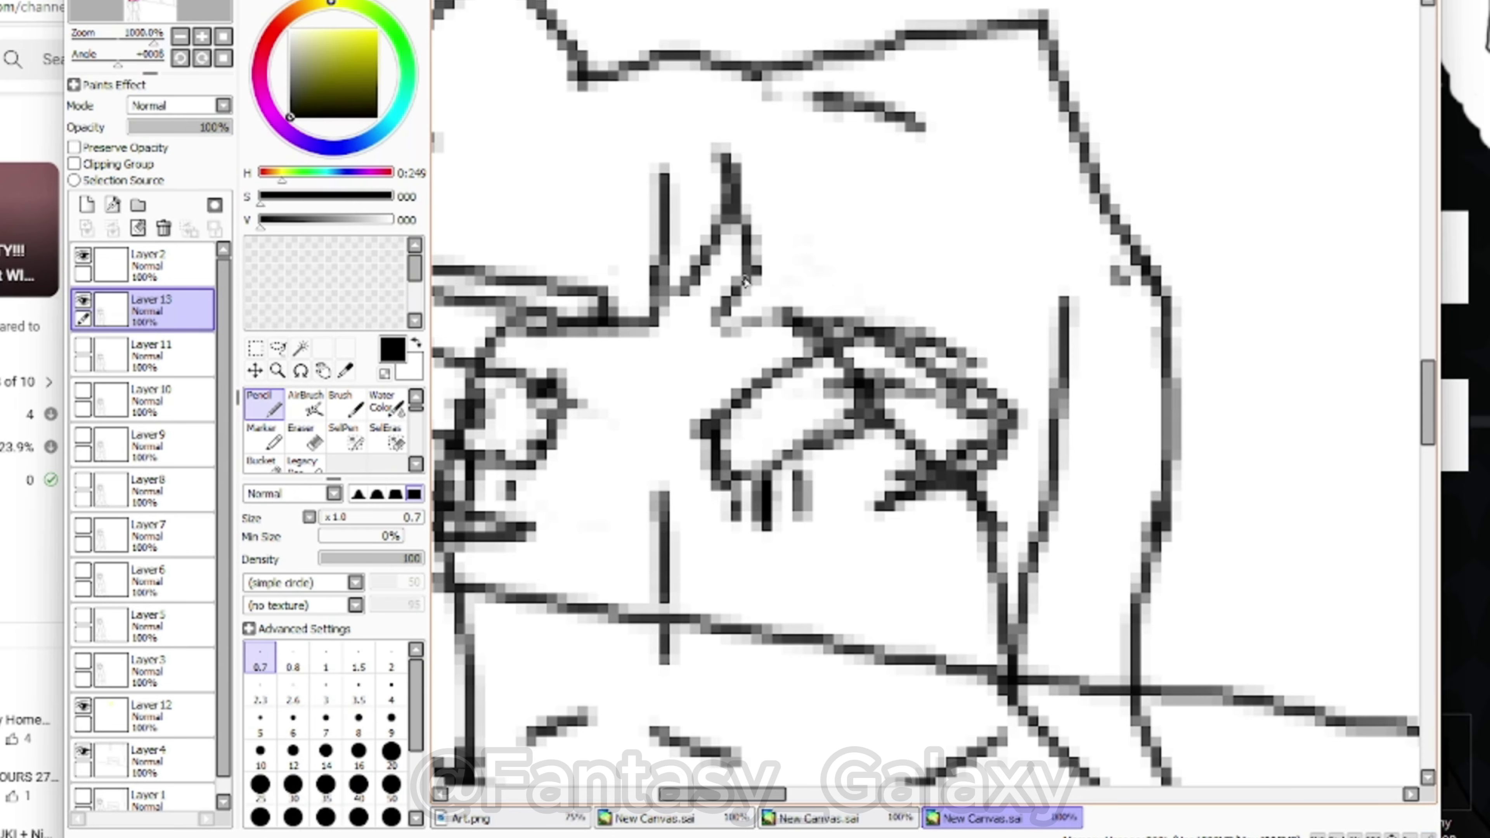
# Erase the cat ears and the top of the hair on Layer 13 with a size 14 eraser
pyautogui.scroll(-4, 867, 239)
pyautogui.scroll(5, 807, 186)
pyautogui.click(305, 436)
pyautogui.click(326, 693)
pyautogui.moveTo(602, 373); pyautogui.dragTo(1138, 454)
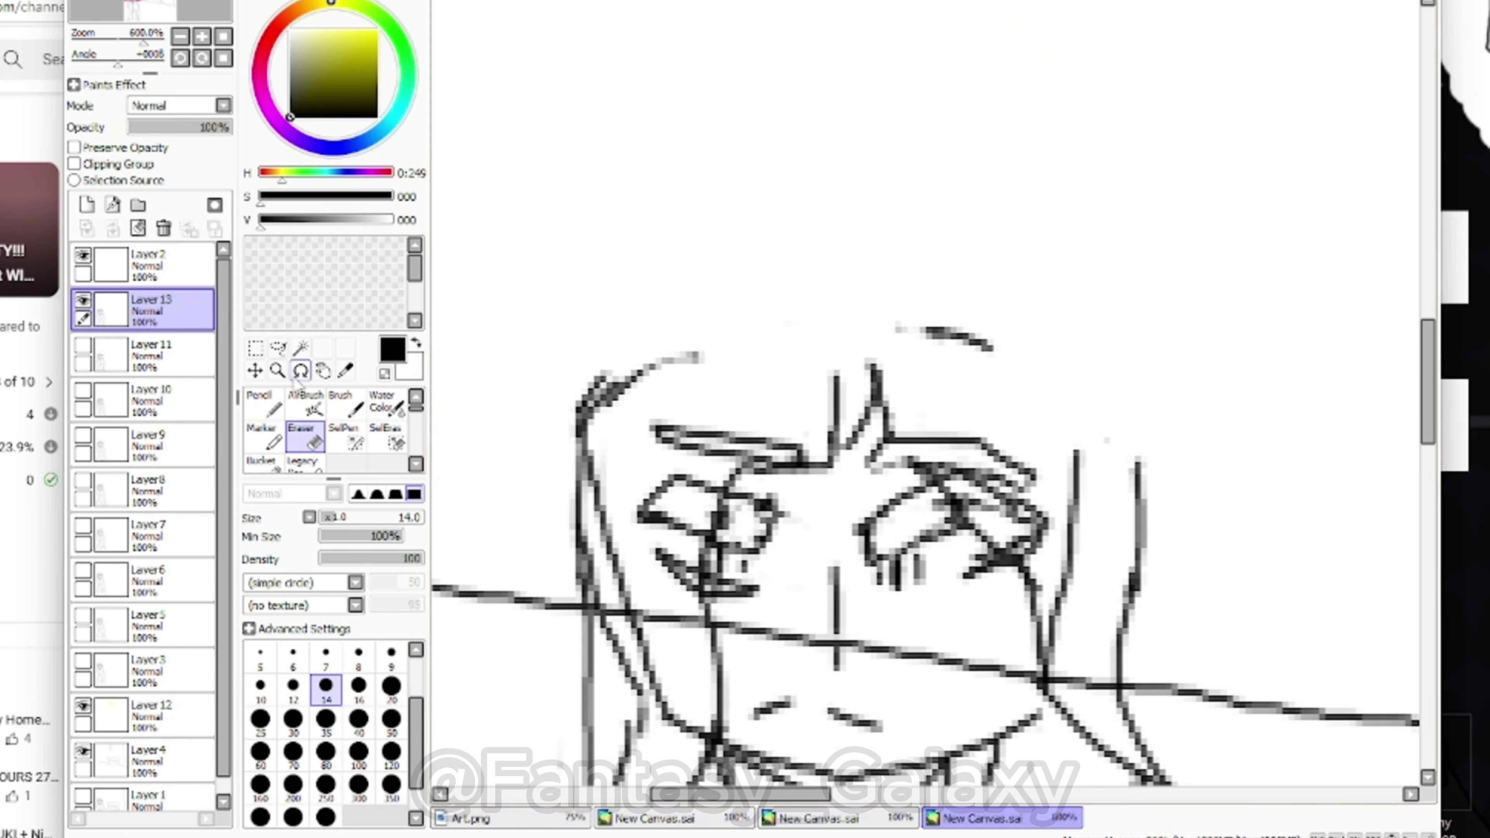
# Redraw the two pointed cat ears and the hair outline between them on Layer 13
pyautogui.click(264, 404)
pyautogui.scroll(2, 528, 178)
pyautogui.moveTo(631, 521); pyautogui.dragTo(946, 444)
pyautogui.scroll(-2, 727, 458)
pyautogui.moveTo(1055, 461); pyautogui.dragTo(1210, 584)
pyautogui.moveTo(856, 439); pyautogui.dragTo(1030, 451)
pyautogui.scroll(-5, 845, 281)
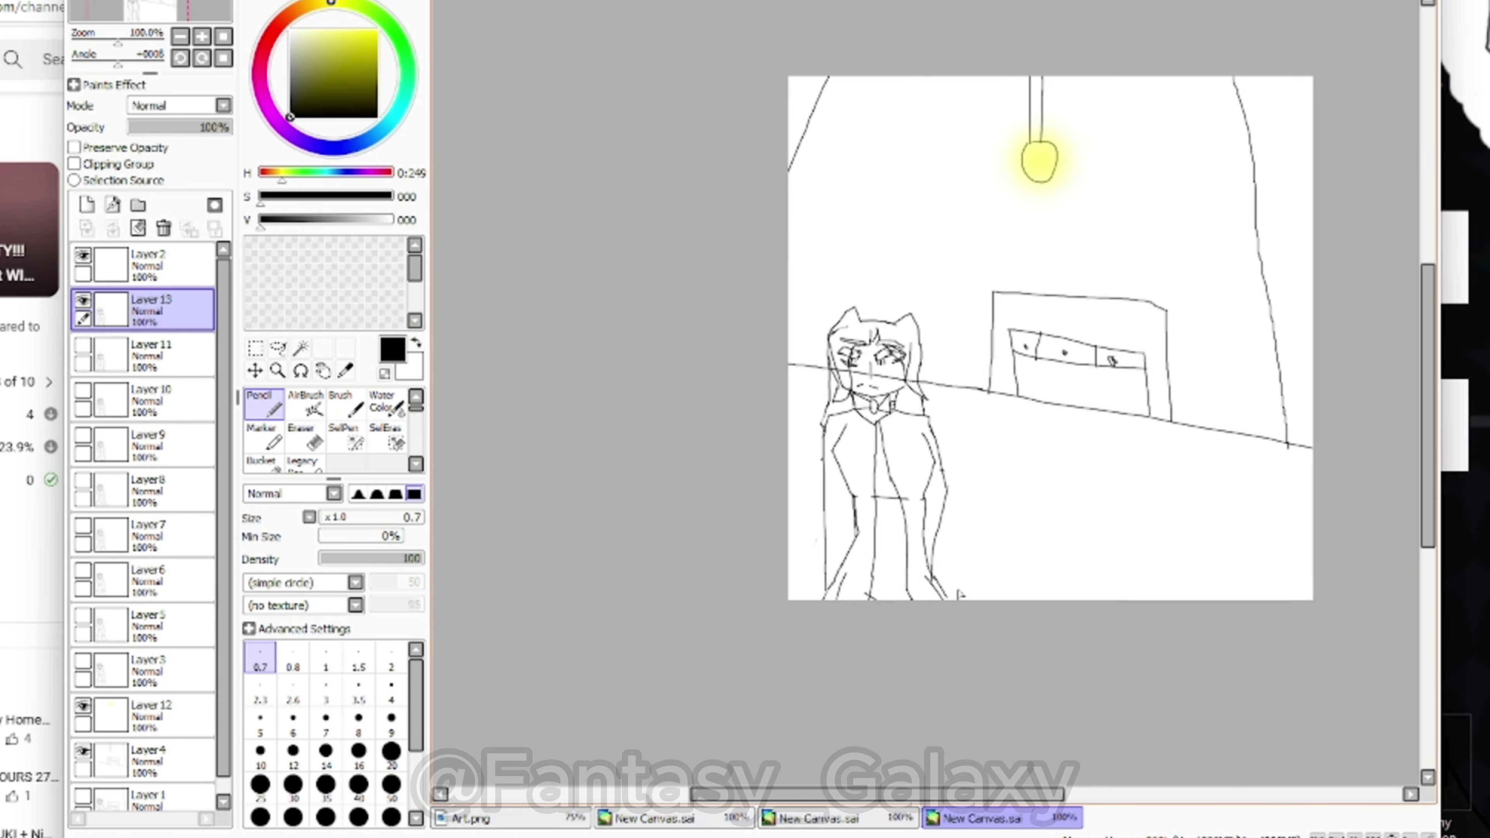
# Fill Layer 2 with solid black using the Bucket, and hide it
pyautogui.scroll(5, 847, 397)
pyautogui.click(305, 435)
pyautogui.scroll(-6, 719, 348)
pyautogui.click(156, 265)
pyautogui.scroll(-1, 325, 434)
pyautogui.click(264, 437)
pyautogui.click(938, 422)
pyautogui.click(82, 255)
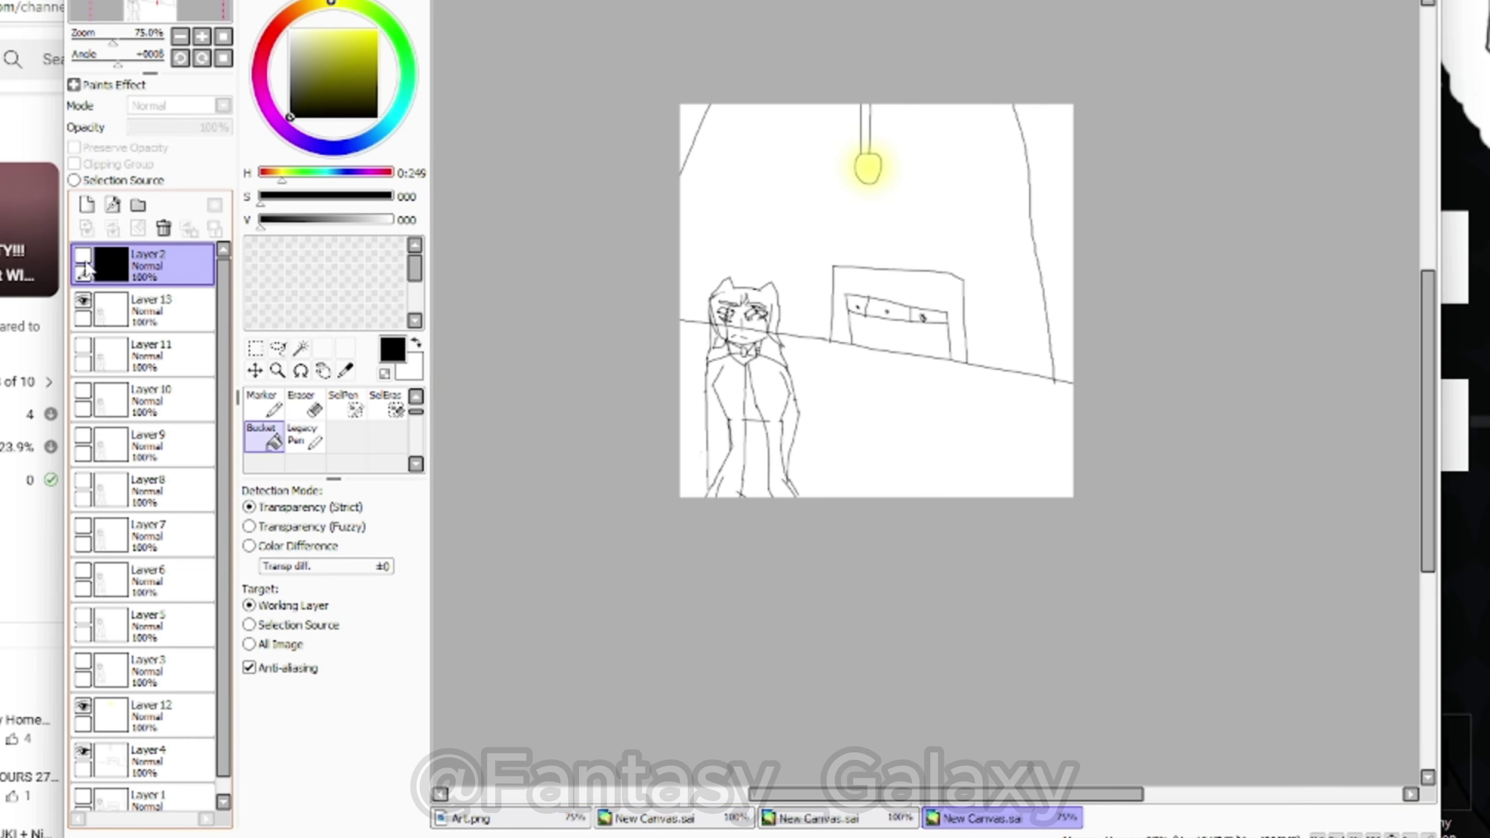
# Replace Layer 2 with a new layer, and airbrush soft black shading at size 500 around the scene's left and lower areas
pyautogui.click(164, 228)
pyautogui.click(86, 205)
pyautogui.scroll(1, 325, 434)
pyautogui.click(305, 404)
pyautogui.moveTo(868, 552)
pyautogui.mouseDown()
pyautogui.moveTo(1210, 156)
pyautogui.moveTo(824, 213)
pyautogui.mouseUp()
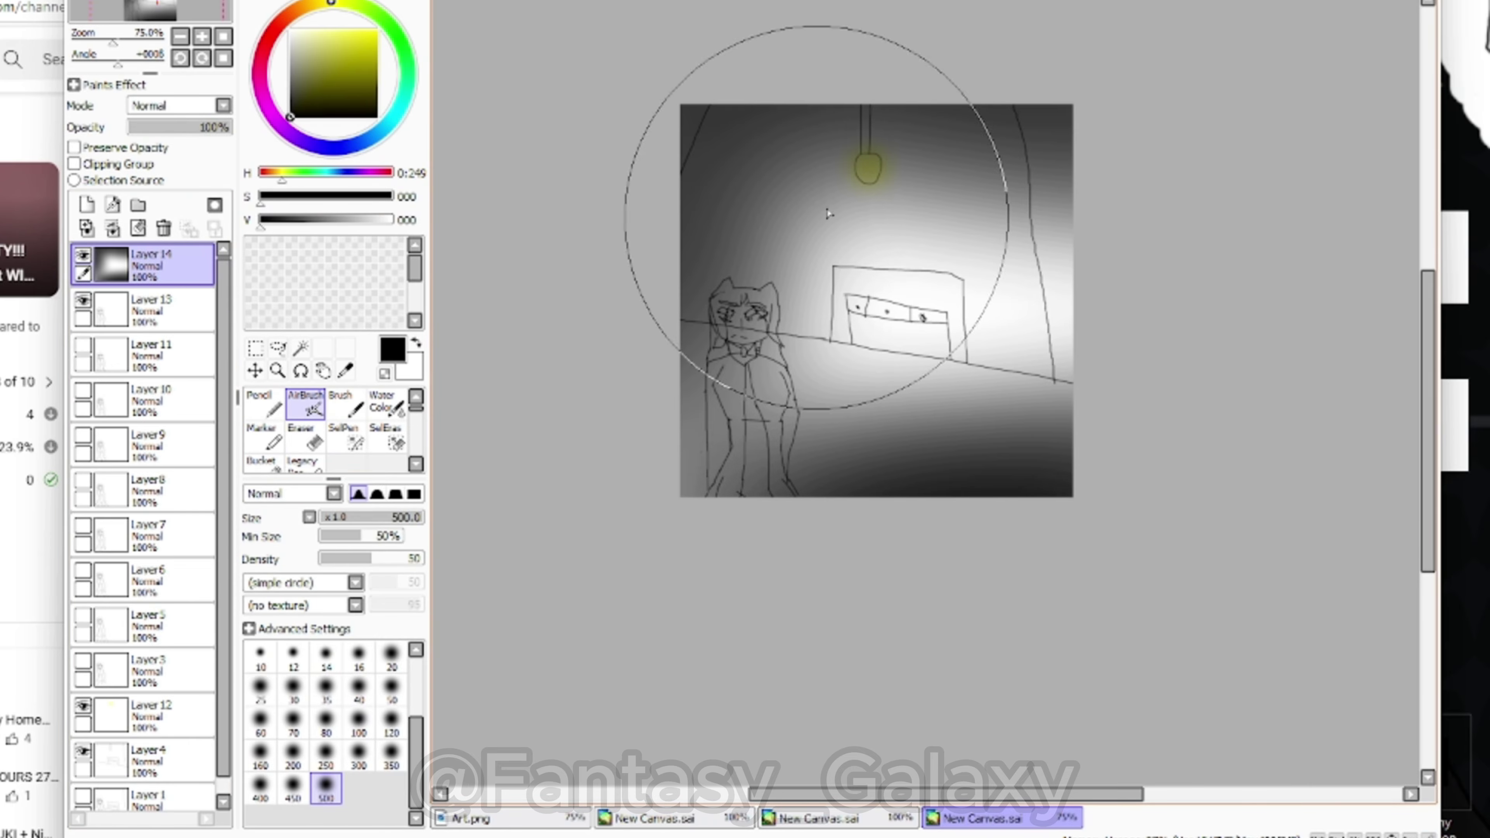
pyautogui.scroll(-3, 1072, 462)
pyautogui.scroll(2, 1153, 520)
# Hide Layers 14 and 13, and make Layer 3 the active, visible frame
pyautogui.click(82, 255)
pyautogui.click(83, 300)
pyautogui.click(146, 654)
pyautogui.click(83, 656)
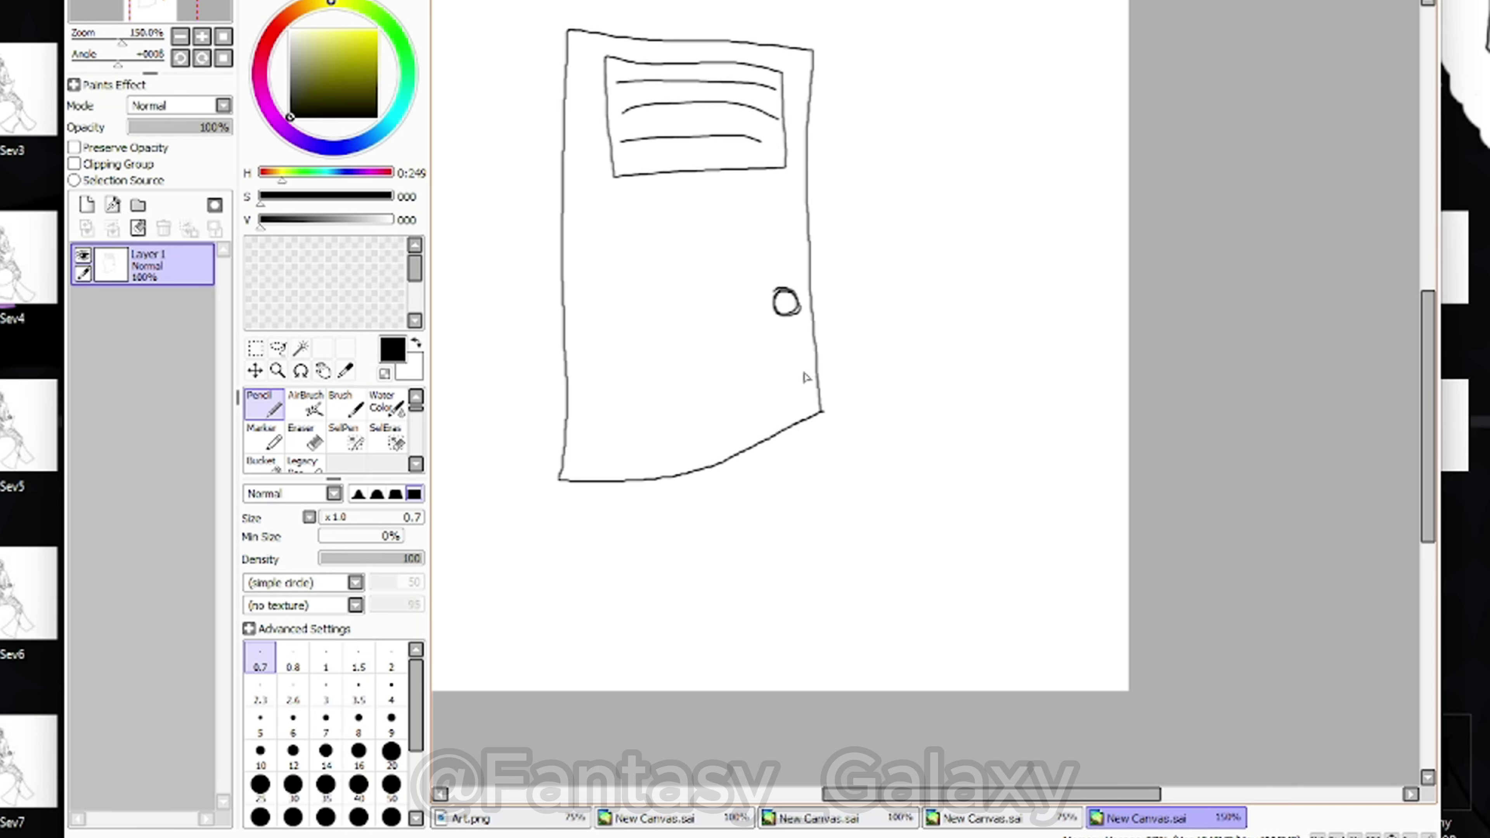
# Undo the trial stroke beside the door, and add a new layer above Layer 1
pyautogui.scroll(1, 806, 378)
pyautogui.scroll(-2, 841, 408)
pyautogui.scroll(1, 844, 411)
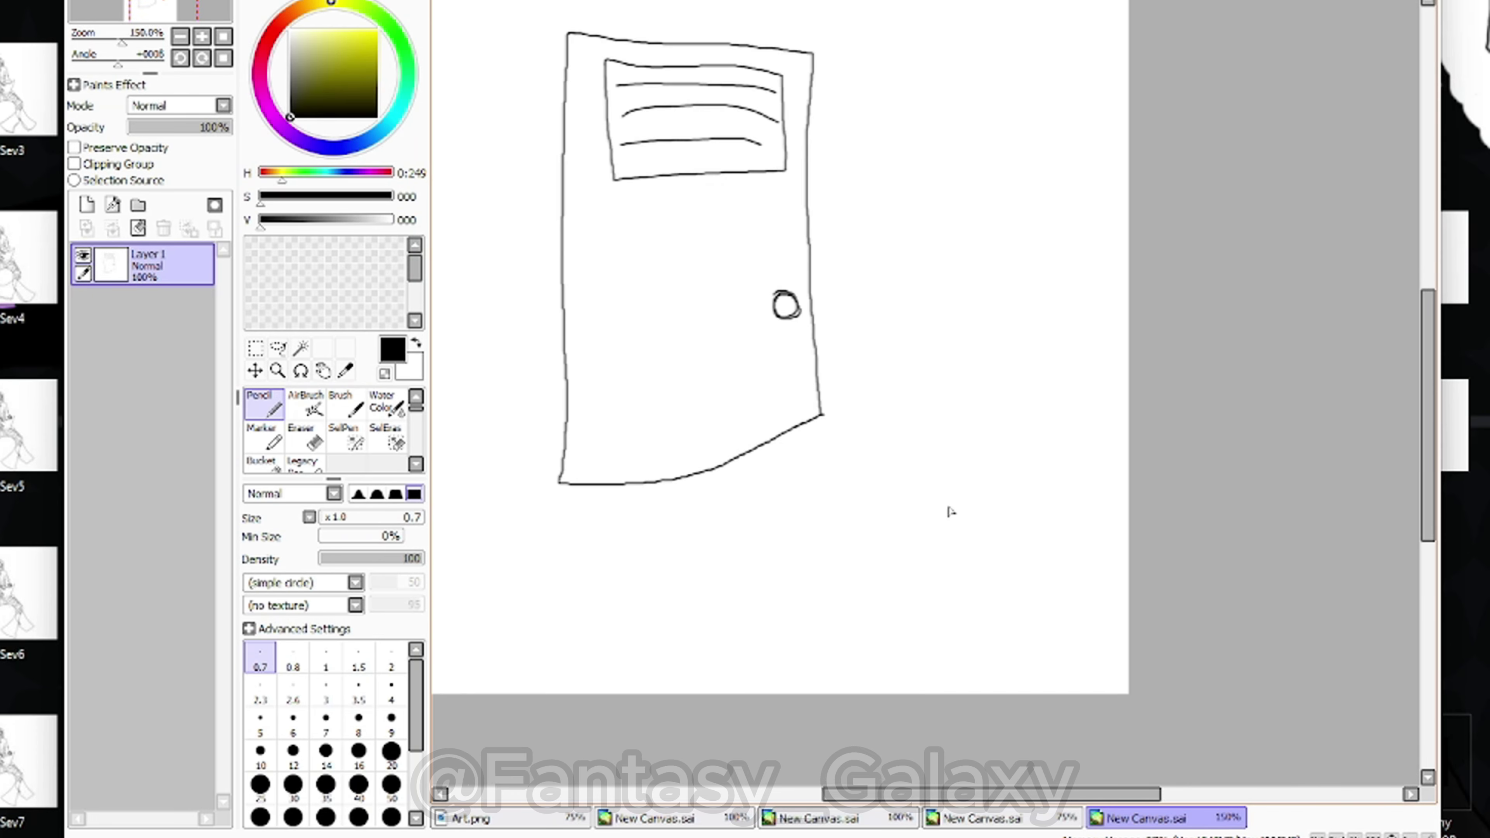
pyautogui.moveTo(973, 504); pyautogui.dragTo(935, 368)
pyautogui.hotkey('ctrl', 'z')
pyautogui.click(87, 205)
# Try to sketch a forearm and hand reaching toward the doorknob on Layer 2, and undo the strokes
pyautogui.scroll(1, 1014, 483)
pyautogui.moveTo(1067, 549); pyautogui.dragTo(968, 388)
pyautogui.scroll(1, 942, 363)
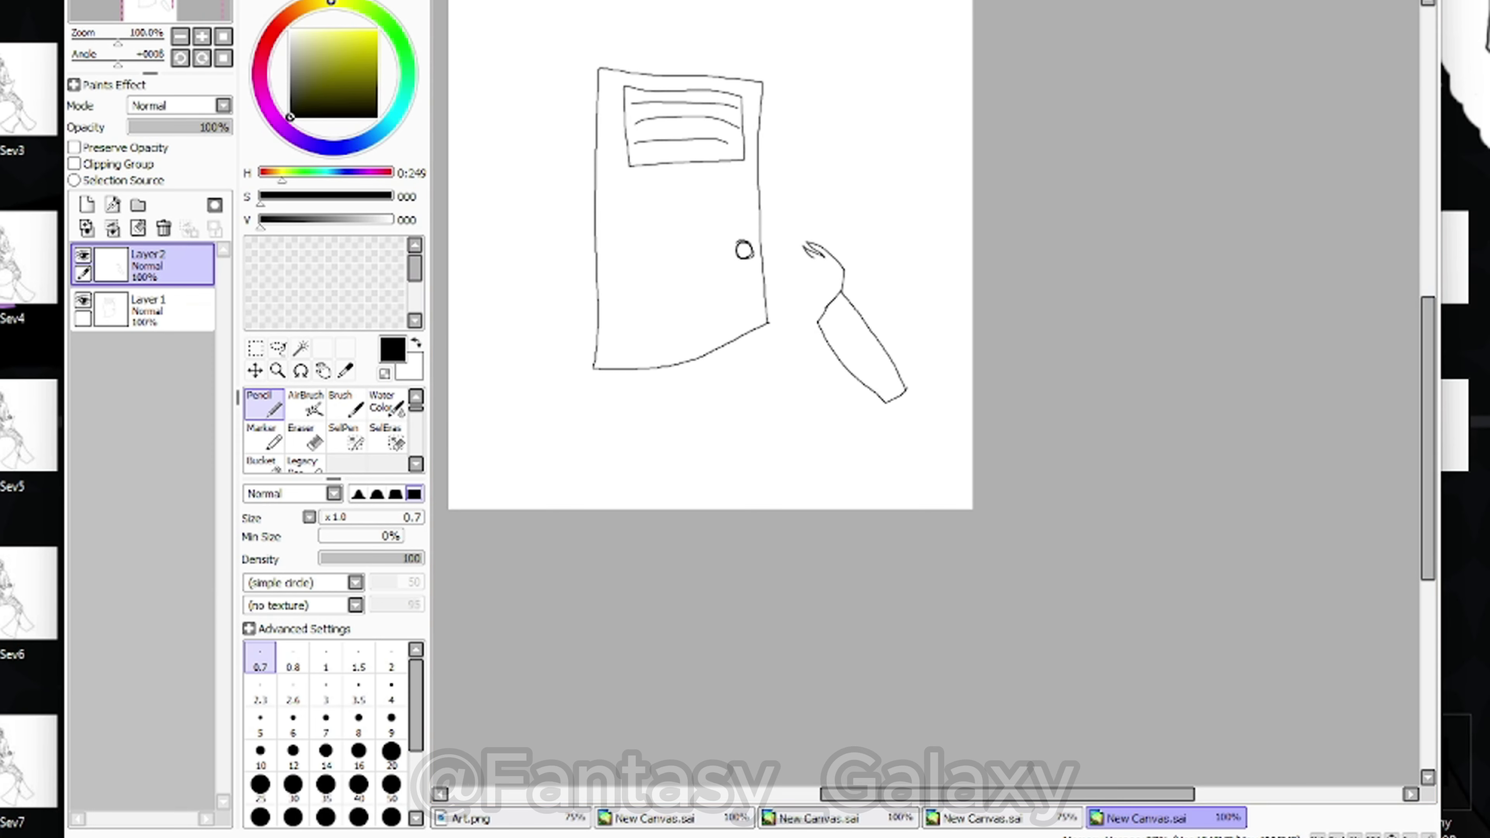
pyautogui.hotkey('ctrl', 'z')
pyautogui.hotkey('ctrl', 'z')
pyautogui.hotkey('ctrl', 'z')
pyautogui.hotkey('ctrl', 'z')
pyautogui.hotkey('ctrl', 'z')
pyautogui.hotkey('ctrl', 'z')
pyautogui.hotkey('ctrl', 'z')
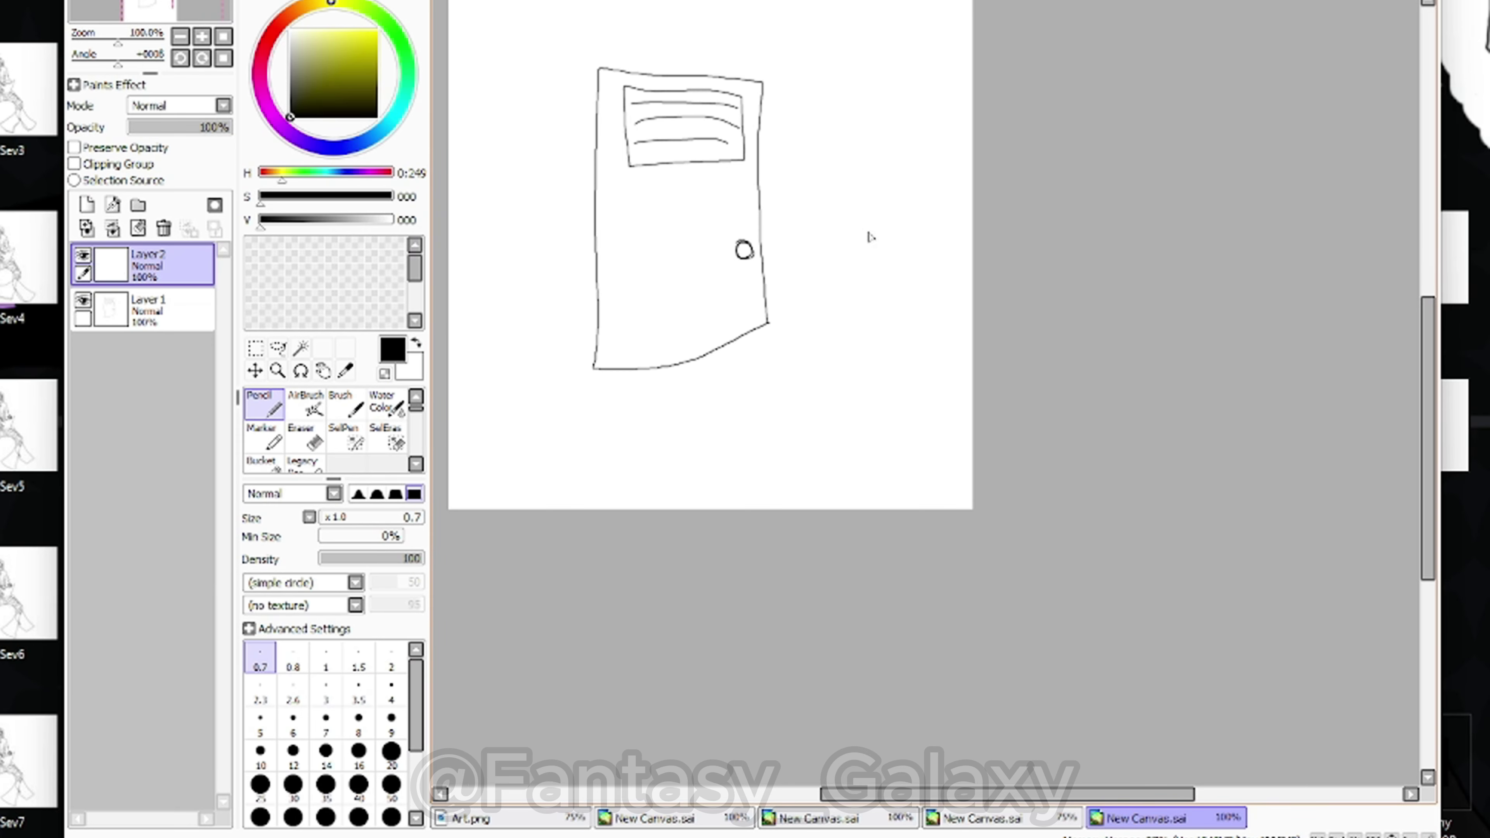
# Try to outline a pointed fingertip to the right of the doorknob, and undo it
pyautogui.scroll(2, 871, 237)
pyautogui.moveTo(766, 362)
pyautogui.mouseDown()
pyautogui.moveTo(754, 246)
pyautogui.moveTo(788, 332)
pyautogui.mouseUp()
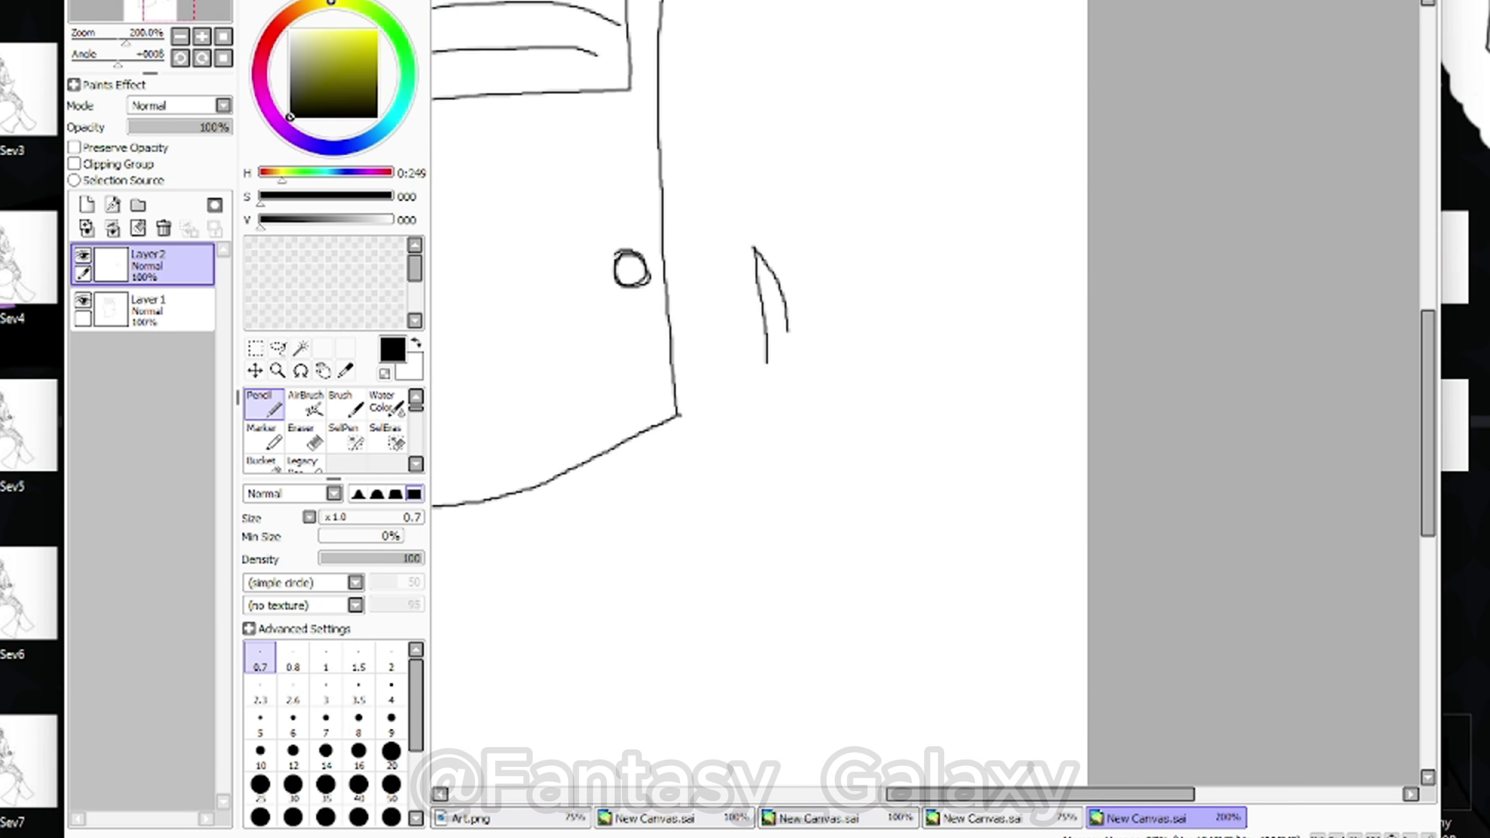
pyautogui.hotkey('ctrl', 'z')
pyautogui.hotkey('ctrl', 'z')
pyautogui.hotkey('ctrl', 'z')
pyautogui.hotkey('ctrl', 'z')
pyautogui.hotkey('ctrl', 'y')
pyautogui.hotkey('ctrl', 'y')
pyautogui.hotkey('ctrl', 'y')
pyautogui.hotkey('ctrl', 'z')
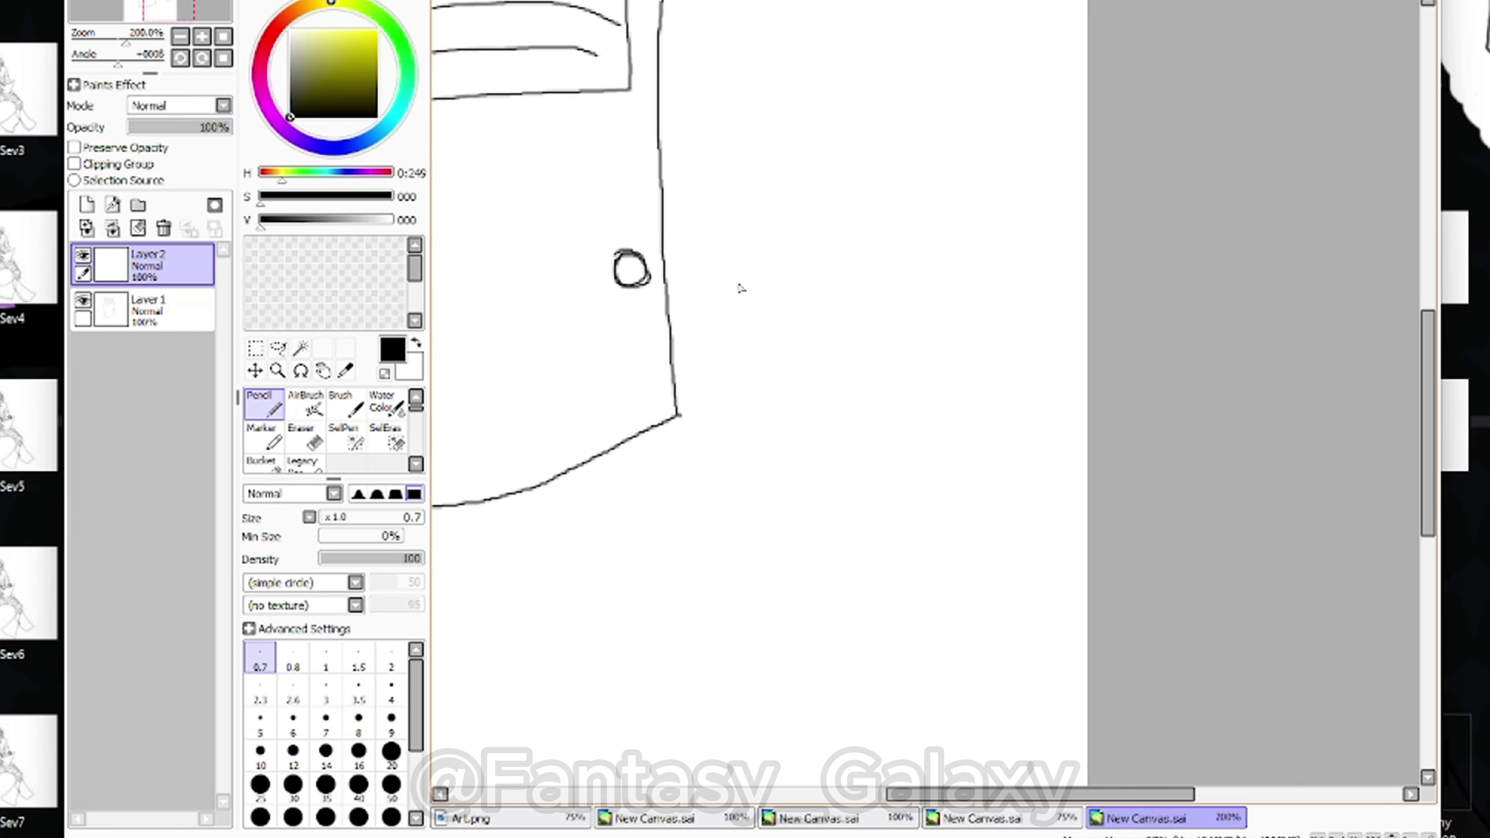
# Sketch a forearm slanting down to the right of the door, with an angled edge at the wrist
pyautogui.scroll(-2, 753, 299)
pyautogui.scroll(1, 757, 294)
pyautogui.scroll(1, 795, 347)
pyautogui.moveTo(982, 508)
pyautogui.mouseDown()
pyautogui.moveTo(834, 347)
pyautogui.moveTo(793, 429)
pyautogui.moveTo(964, 565)
pyautogui.moveTo(1039, 600)
pyautogui.moveTo(1056, 588)
pyautogui.mouseUp()
pyautogui.scroll(1, 836, 346)
pyautogui.scroll(-6, 1053, 576)
pyautogui.scroll(9, 1024, 548)
pyautogui.moveTo(1129, 657)
pyautogui.mouseDown()
pyautogui.moveTo(760, 458)
pyautogui.moveTo(941, 592)
pyautogui.mouseUp()
pyautogui.scroll(-3, 951, 592)
# Draw pointed fingers on the forearm's upper end, reaching toward the doorknob
pyautogui.scroll(3, 957, 644)
pyautogui.moveTo(909, 516)
pyautogui.mouseDown()
pyautogui.moveTo(609, 470)
pyautogui.moveTo(525, 532)
pyautogui.mouseUp()
pyautogui.moveTo(525, 533); pyautogui.dragTo(935, 569)
pyautogui.scroll(-8, 1006, 599)
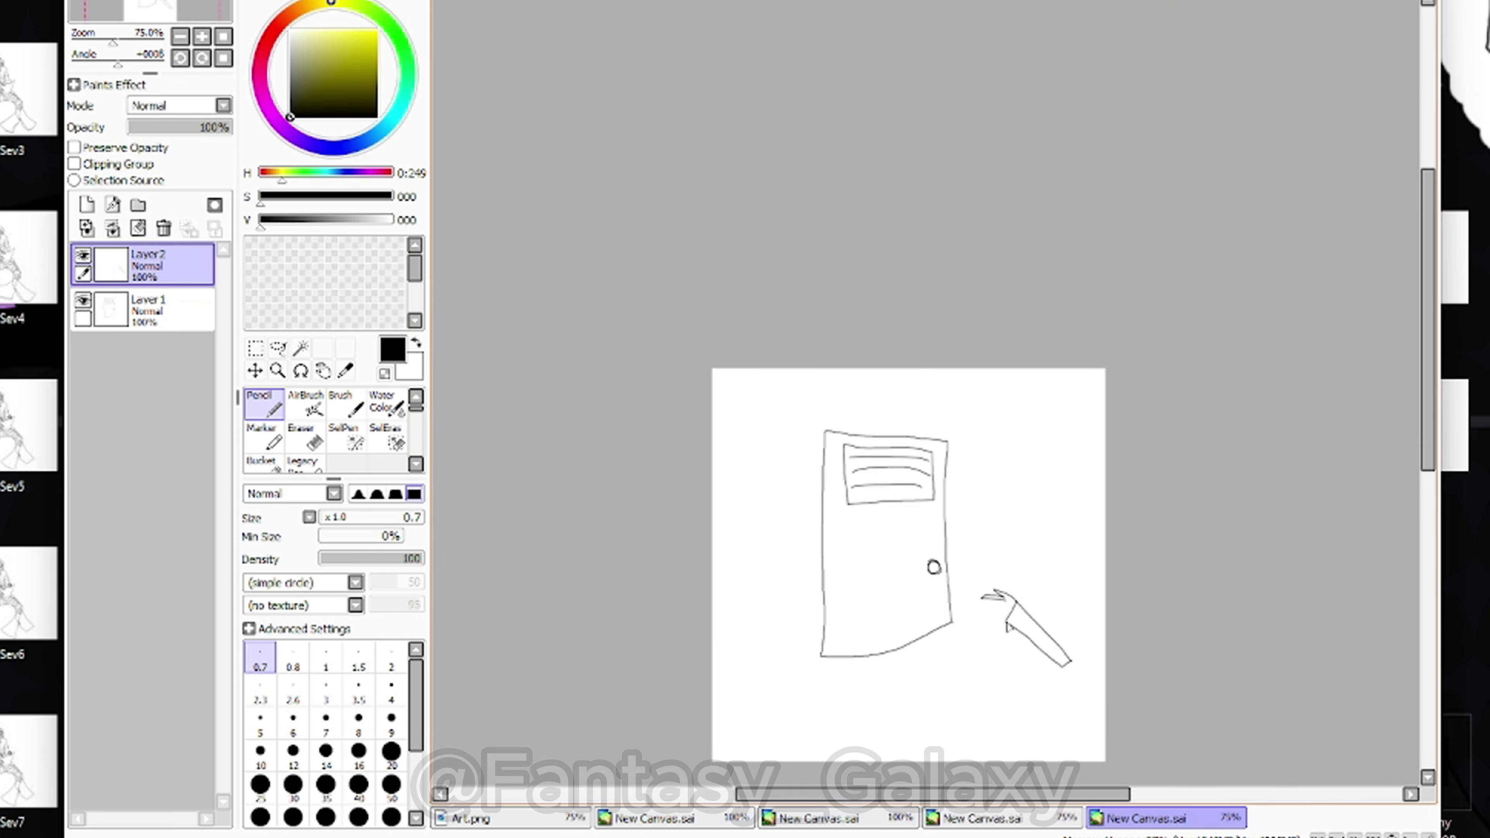
# Try to extend the reaching hand's lower lines, and undo back to the uppermost finger
pyautogui.scroll(7, 934, 567)
pyautogui.moveTo(1038, 522)
pyautogui.mouseDown()
pyautogui.moveTo(671, 517)
pyautogui.moveTo(652, 560)
pyautogui.mouseUp()
pyautogui.scroll(-8, 652, 561)
pyautogui.scroll(6, 985, 632)
pyautogui.hotkey('ctrl', 'z')
pyautogui.hotkey('ctrl', 'z')
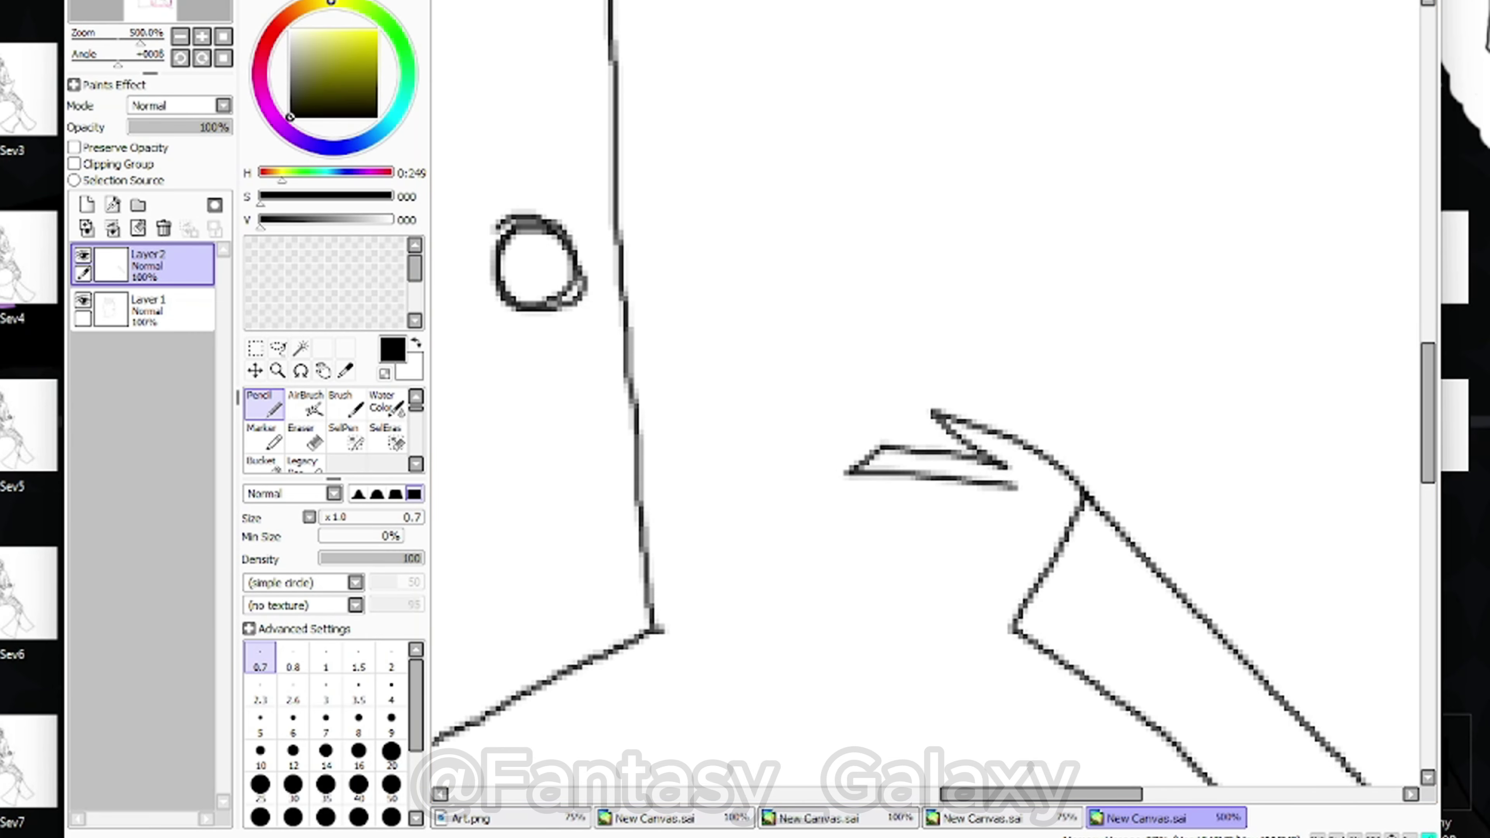
pyautogui.hotkey('ctrl', 'z')
pyautogui.hotkey('ctrl', 'z')
# Redraw the lower finger as a short pointed shape beneath the uppermost one
pyautogui.scroll(2, 1124, 585)
pyautogui.moveTo(1119, 558)
pyautogui.mouseDown()
pyautogui.moveTo(996, 466)
pyautogui.moveTo(997, 548)
pyautogui.mouseUp()
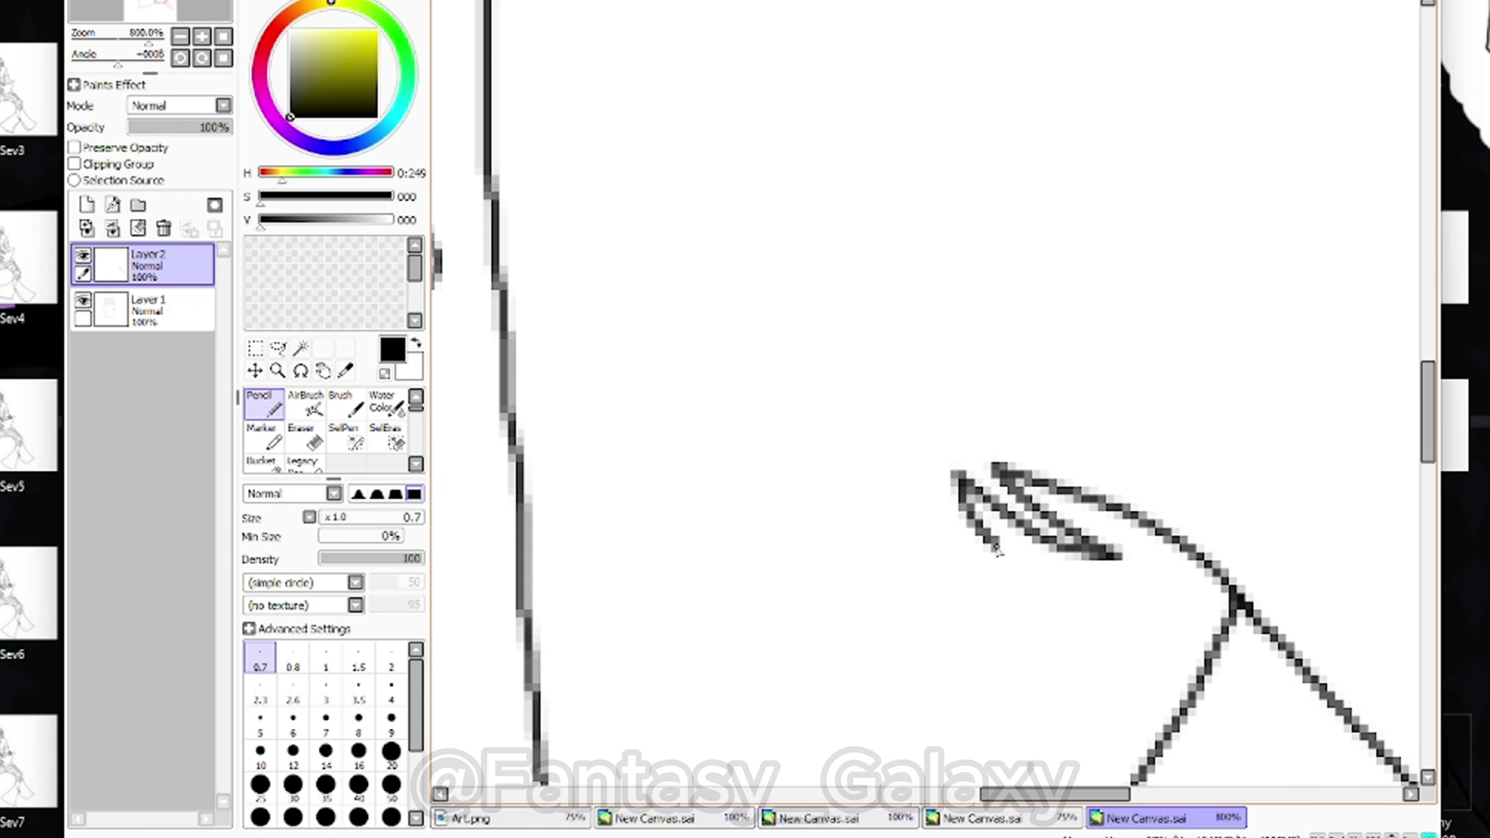
pyautogui.scroll(-4, 997, 549)
pyautogui.scroll(5, 997, 549)
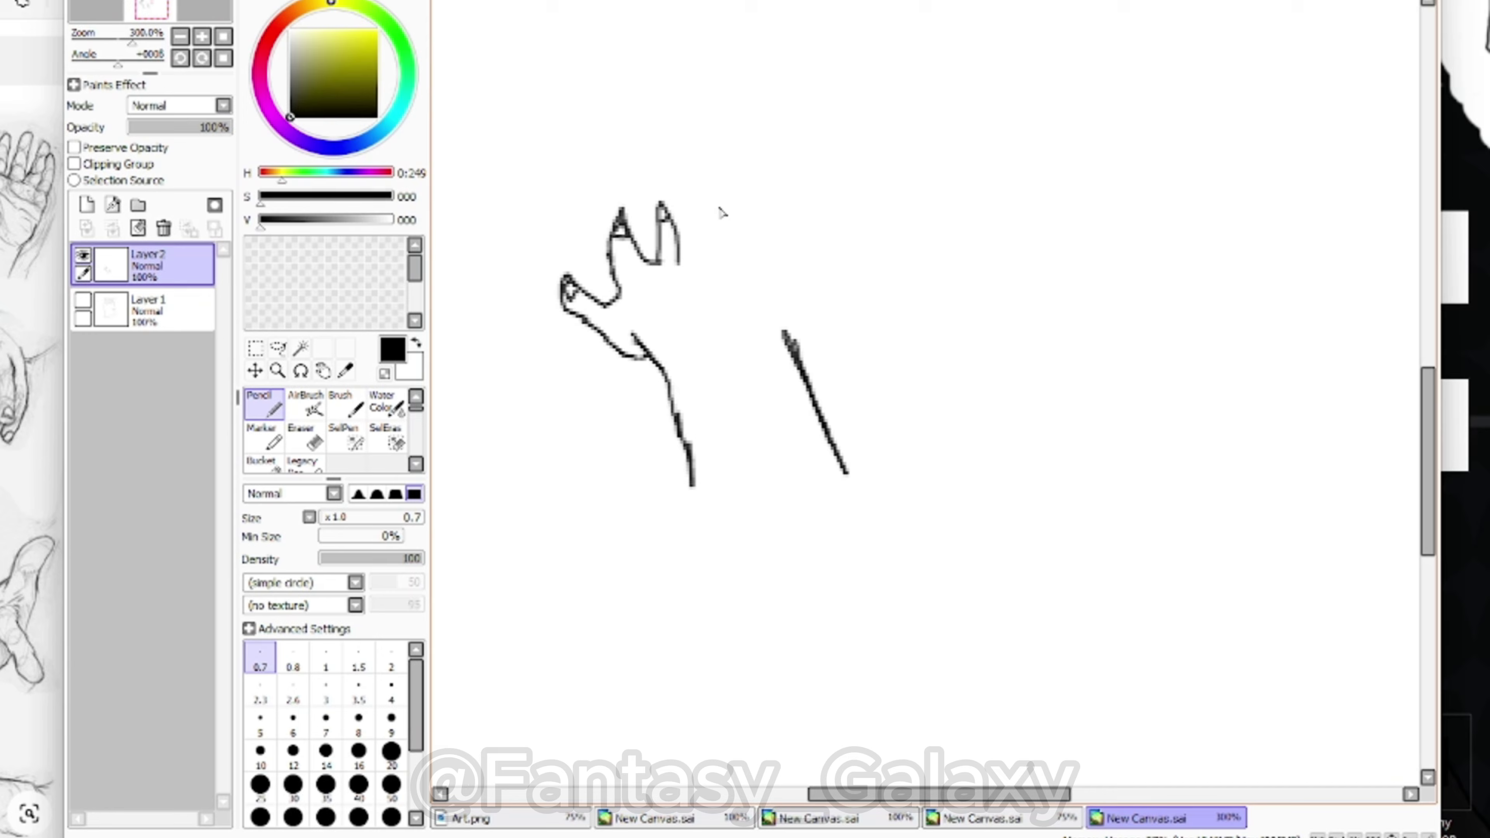
# Try to draw the ring and little fingers of the open hand on Layer 2
pyautogui.scroll(3, 698, 399)
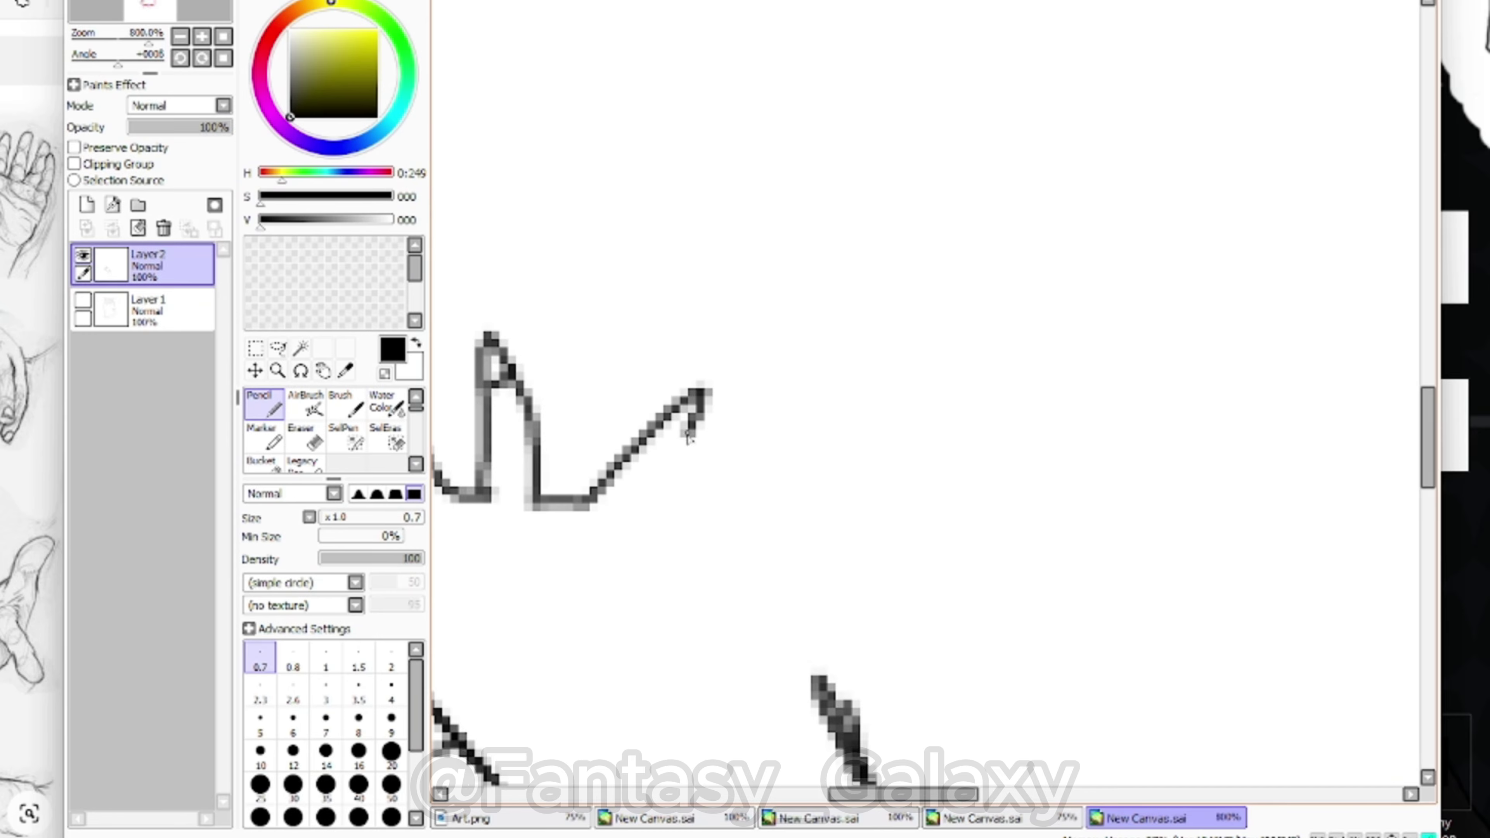
pyautogui.moveTo(694, 405); pyautogui.dragTo(651, 537)
pyautogui.scroll(-3, 853, 718)
pyautogui.scroll(3, 625, 105)
pyautogui.hotkey('ctrl', 'z')
pyautogui.hotkey('ctrl', 'z')
pyautogui.hotkey('ctrl', 'z')
pyautogui.moveTo(648, 310)
pyautogui.mouseDown()
pyautogui.moveTo(858, 320)
pyautogui.moveTo(772, 464)
pyautogui.mouseUp()
pyautogui.scroll(-2, 786, 323)
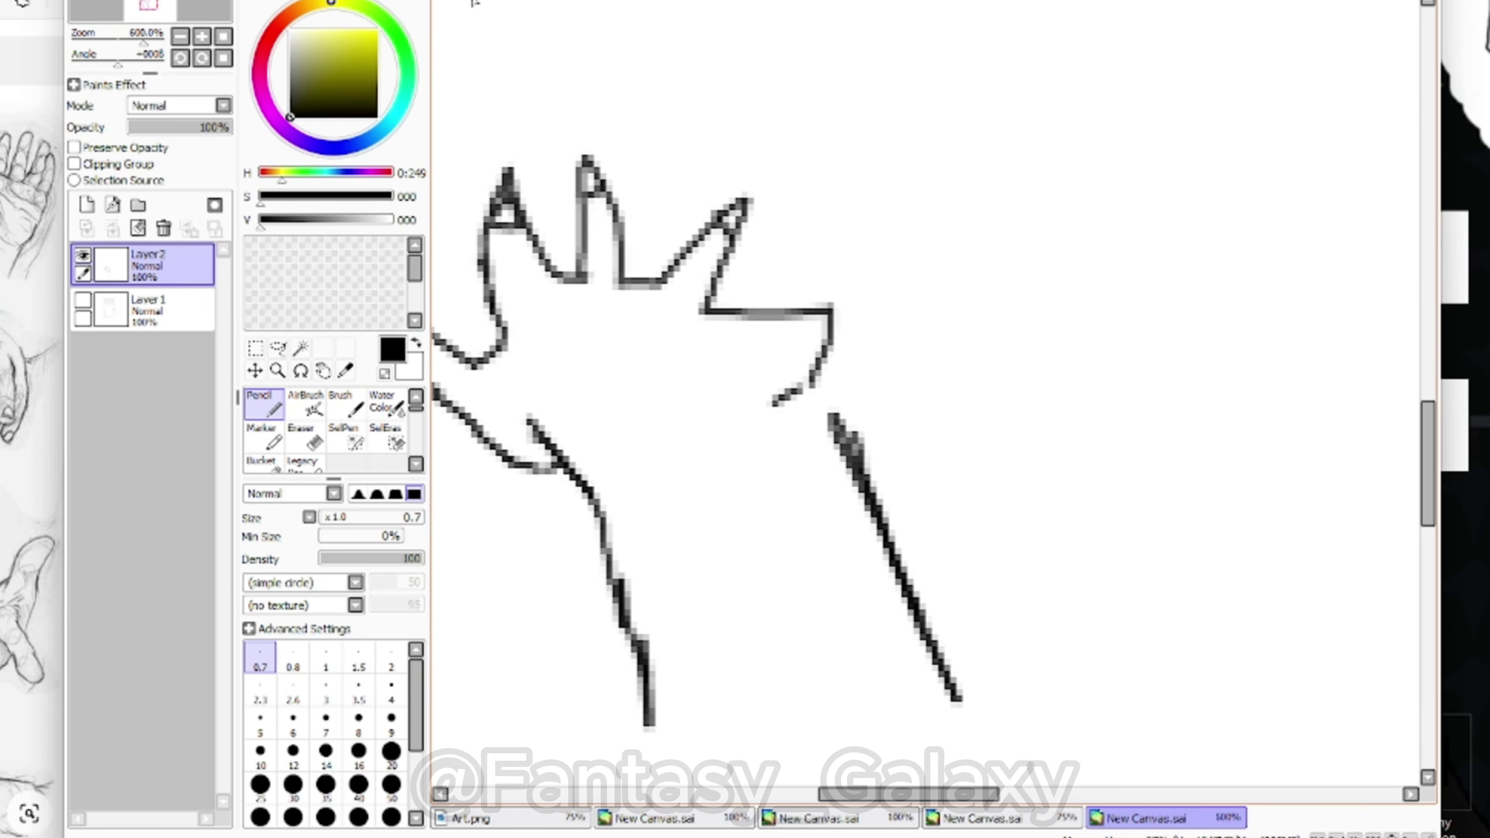
# Undo the latest finger strokes, and erase the open hand's fingers beyond the thumb
pyautogui.hotkey('ctrl', 'z')
pyautogui.hotkey('ctrl', 'z')
pyautogui.hotkey('ctrl', 'z')
pyautogui.press('e')
pyautogui.moveTo(540, 246)
pyautogui.mouseDown()
pyautogui.moveTo(651, 242)
pyautogui.moveTo(613, 158)
pyautogui.mouseUp()
# Try redrawing the index finger as a narrow pointed shape next to the thumb
pyautogui.scroll(2, 528, 234)
pyautogui.press('n')
pyautogui.moveTo(581, 381); pyautogui.dragTo(548, 216)
pyautogui.scroll(-5, 596, 347)
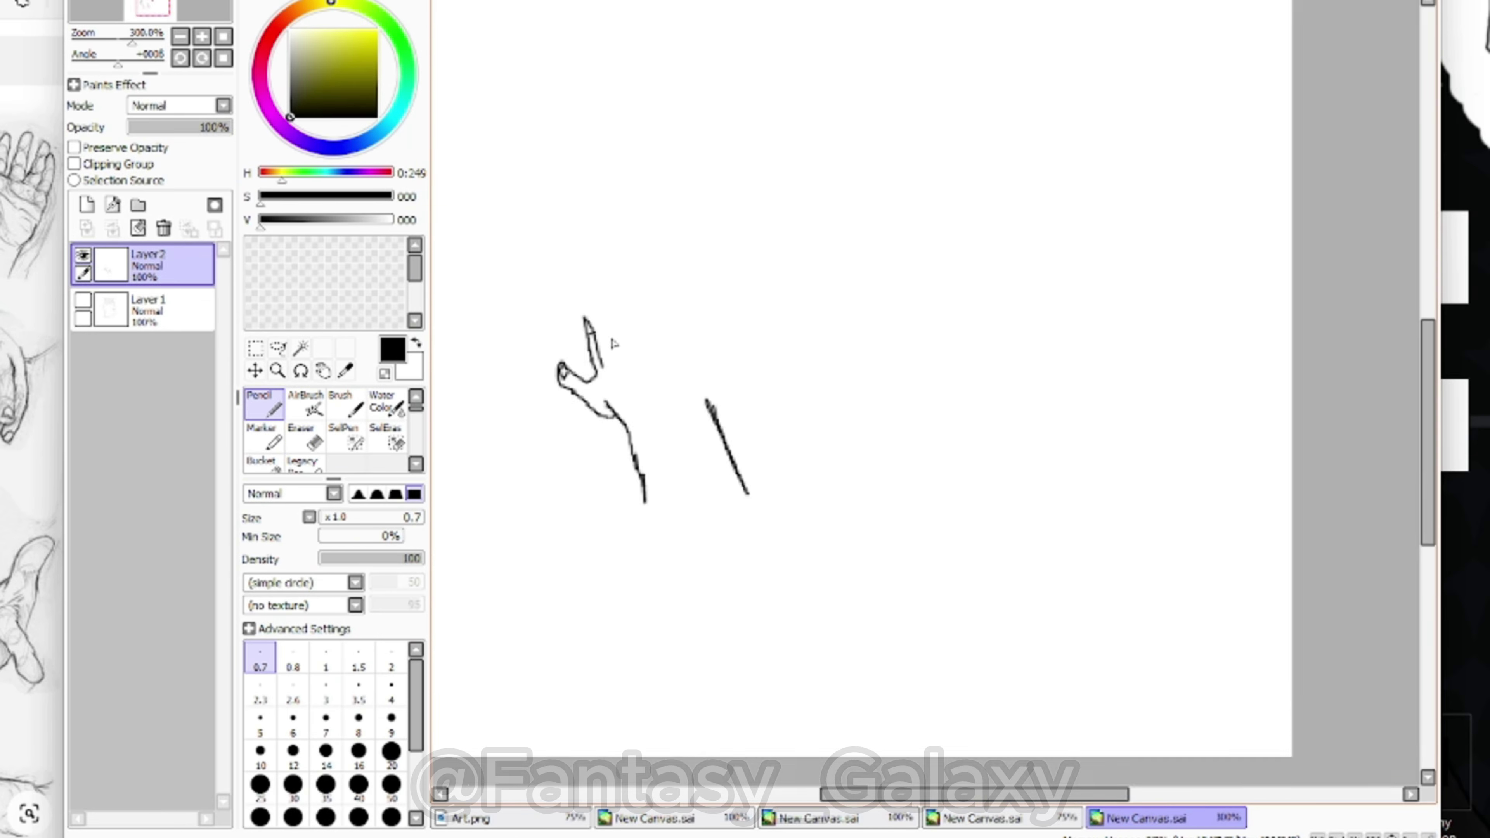
# Try to add rounded fingers beside the thumb, and undo the last finger strokes
pyautogui.scroll(6, 606, 345)
pyautogui.moveTo(528, 378)
pyautogui.mouseDown()
pyautogui.moveTo(534, 136)
pyautogui.moveTo(625, 405)
pyautogui.mouseUp()
pyautogui.scroll(-8, 786, 587)
pyautogui.scroll(4, 818, 631)
pyautogui.hotkey('ctrl', 'z')
pyautogui.hotkey('ctrl', 'z')
pyautogui.hotkey('ctrl', 'z')
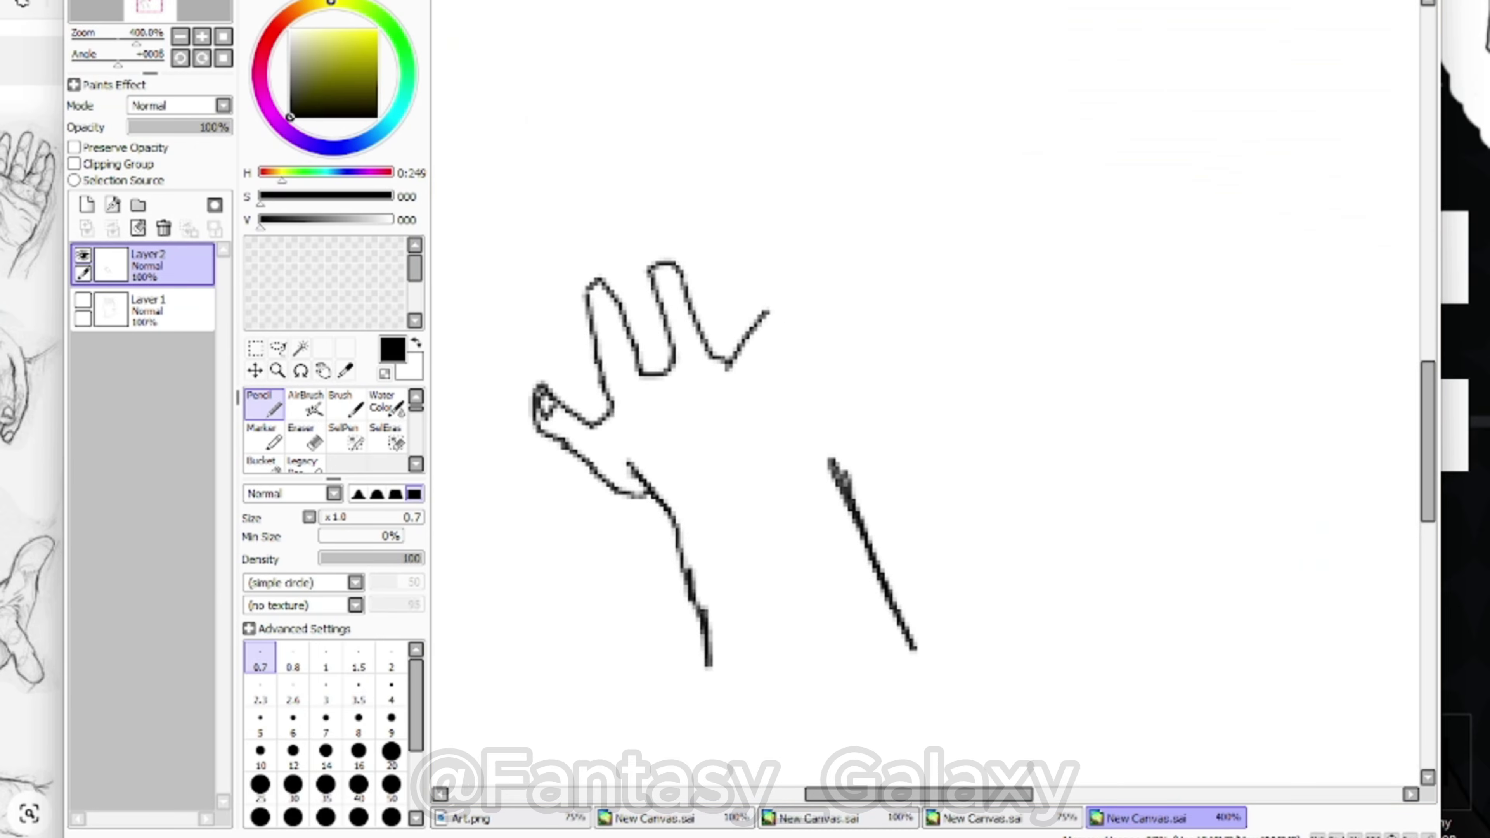
# Undo the rounded fingers, and try drawing the index and middle fingers with pointed tips instead
pyautogui.scroll(1, 610, 418)
pyautogui.hotkey('ctrl', 'z')
pyautogui.hotkey('ctrl', 'z')
pyautogui.hotkey('ctrl', 'z')
pyautogui.hotkey('ctrl', 'z')
pyautogui.hotkey('ctrl', 'z')
pyautogui.scroll(3, 586, 258)
pyautogui.moveTo(582, 238)
pyautogui.mouseDown()
pyautogui.moveTo(695, 454)
pyautogui.moveTo(736, 193)
pyautogui.mouseUp()
pyautogui.scroll(-5, 764, 366)
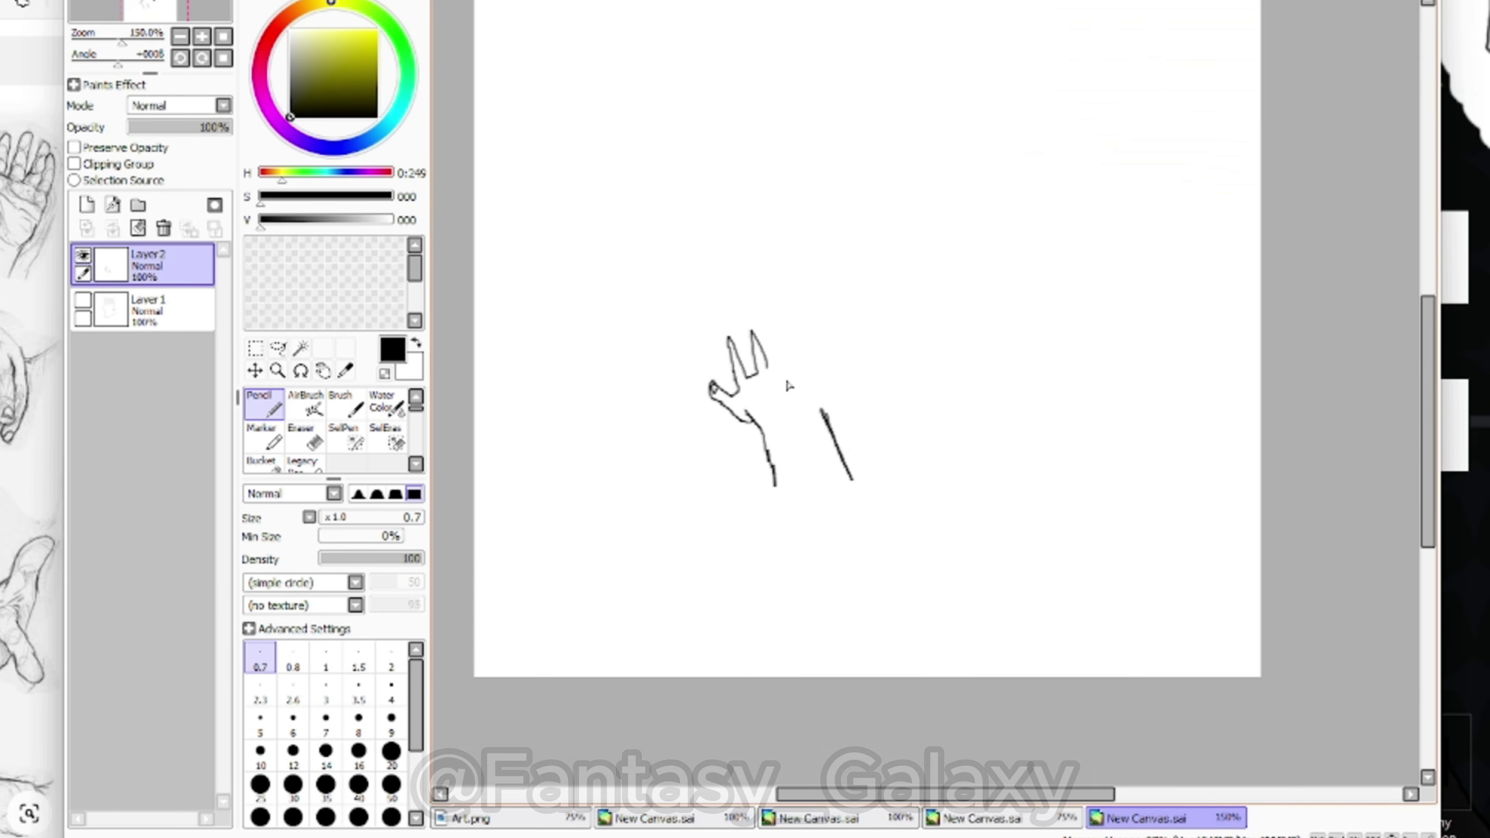
# Try to continue the hand outline past the middle finger, and undo the finger strokes
pyautogui.scroll(2, 736, 320)
pyautogui.moveTo(785, 439); pyautogui.dragTo(870, 406)
pyautogui.hotkey('ctrl', 'z')
pyautogui.hotkey('ctrl', 'z')
pyautogui.hotkey('ctrl', 'z')
# Try drawing the index finger with a rounded tip, and undo its last stroke
pyautogui.scroll(4, 807, 440)
pyautogui.moveTo(599, 522); pyautogui.dragTo(529, 293)
pyautogui.scroll(-5, 530, 293)
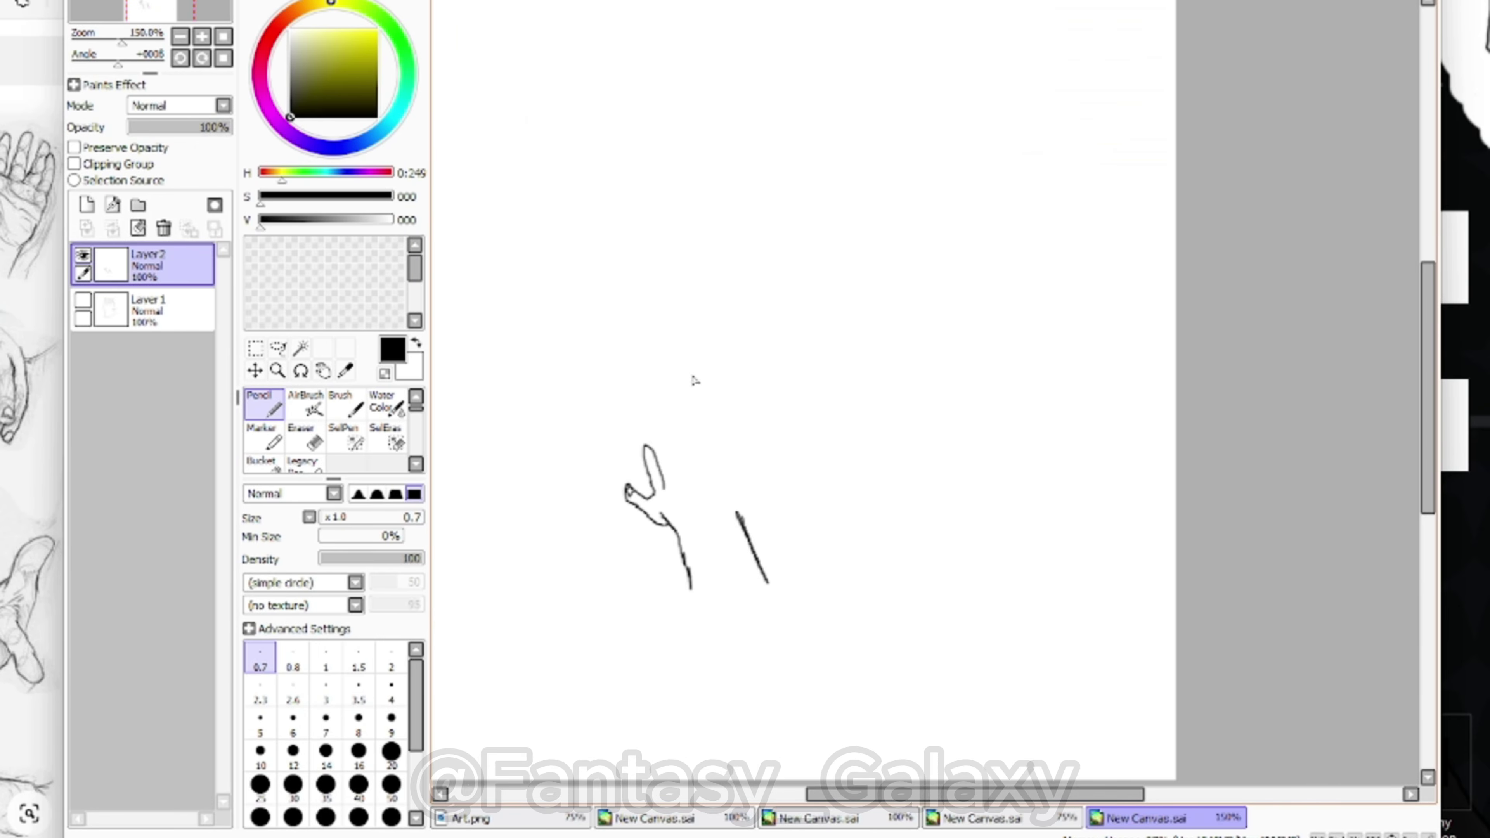
pyautogui.hotkey('ctrl', 'z')
# Redraw the index finger as a tall, tapered outline rising from the base of the thumb
pyautogui.moveTo(672, 484)
pyautogui.mouseDown()
pyautogui.moveTo(716, 447)
pyautogui.moveTo(642, 469)
pyautogui.mouseUp()
pyautogui.press('e')
pyautogui.press('n')
pyautogui.scroll(4, 681, 528)
pyautogui.moveTo(539, 274); pyautogui.dragTo(645, 422)
# Continue the hand outline with pointed middle, ring and little fingers, joining it to the outer side of the wrist
pyautogui.moveTo(636, 296)
pyautogui.mouseDown()
pyautogui.moveTo(747, 408)
pyautogui.moveTo(814, 352)
pyautogui.mouseUp()
pyautogui.scroll(-6, 814, 352)
pyautogui.scroll(5, 762, 305)
pyautogui.moveTo(683, 234)
pyautogui.mouseDown()
pyautogui.moveTo(792, 177)
pyautogui.moveTo(593, 158)
pyautogui.moveTo(701, 278)
pyautogui.mouseUp()
pyautogui.press('e')
pyautogui.scroll(2, 646, 235)
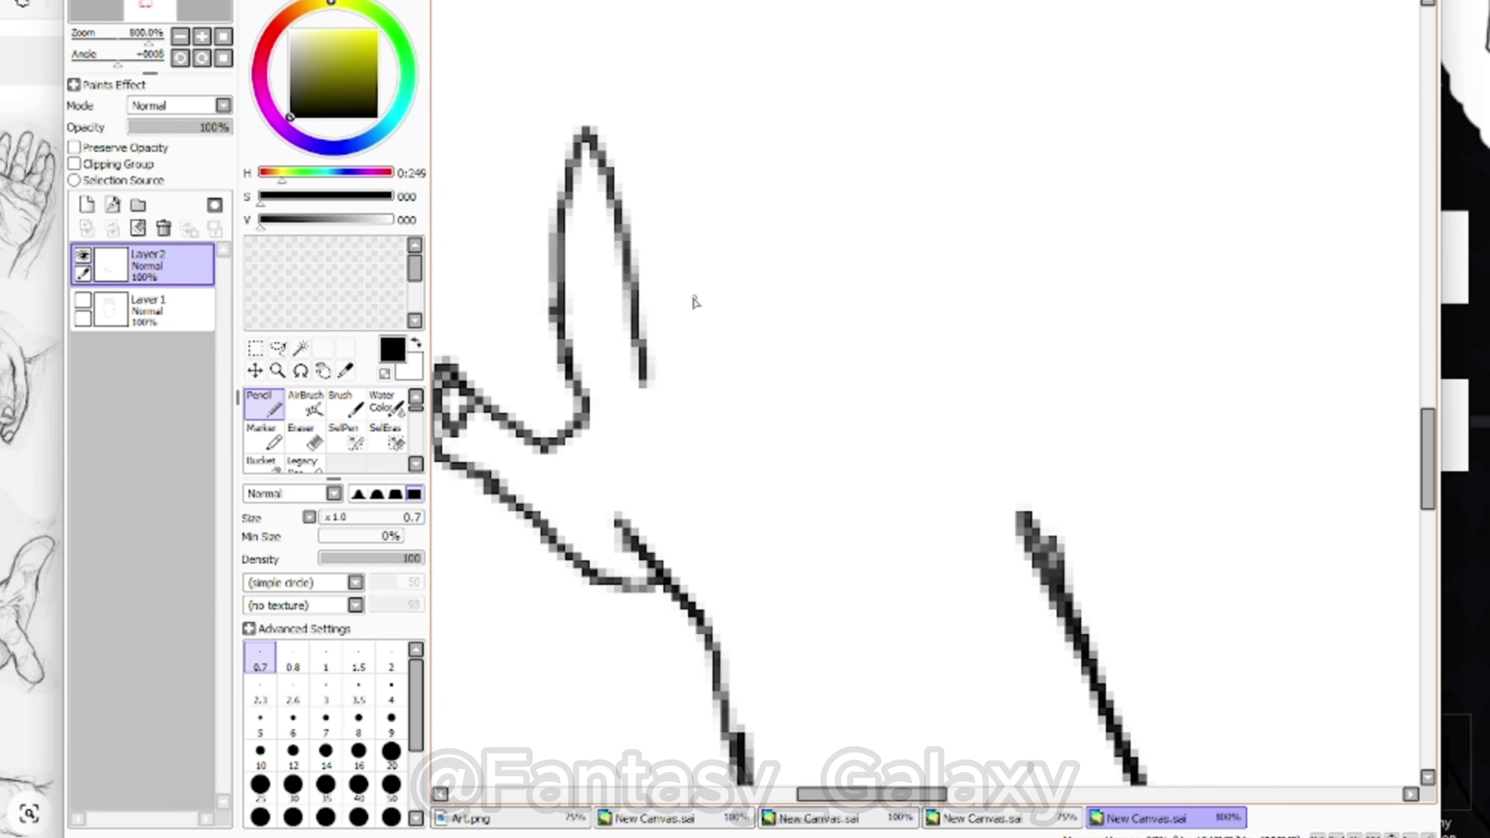
pyautogui.moveTo(644, 381); pyautogui.dragTo(778, 225)
pyautogui.scroll(-6, 786, 405)
pyautogui.scroll(5, 762, 393)
pyautogui.moveTo(776, 356); pyautogui.dragTo(850, 396)
# Draw short nail lines across the tips of the index, middle and ring fingers
pyautogui.scroll(4, 786, 329)
pyautogui.moveTo(756, 253); pyautogui.dragTo(830, 259)
pyautogui.moveTo(997, 385); pyautogui.dragTo(1060, 382)
pyautogui.moveTo(1171, 449); pyautogui.dragTo(1093, 416)
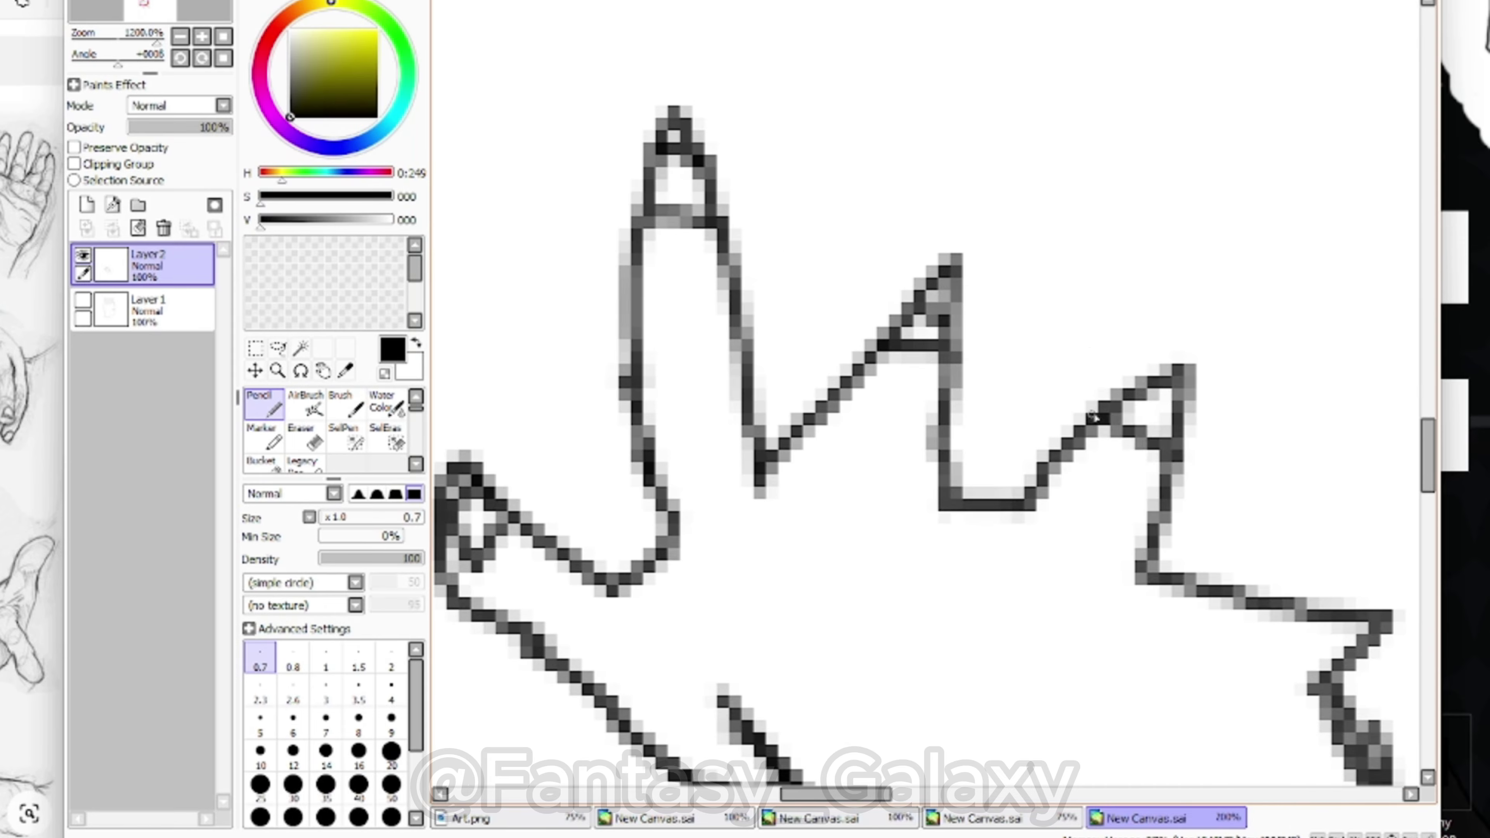
# Extend the index fingertip upward into a longer, pointed nail
pyautogui.scroll(-8, 1144, 464)
pyautogui.scroll(6, 1194, 504)
pyautogui.click(304, 435)
pyautogui.scroll(-6, 675, 436)
pyautogui.click(264, 404)
pyautogui.scroll(8, 669, 390)
pyautogui.moveTo(588, 370); pyautogui.dragTo(614, 260)
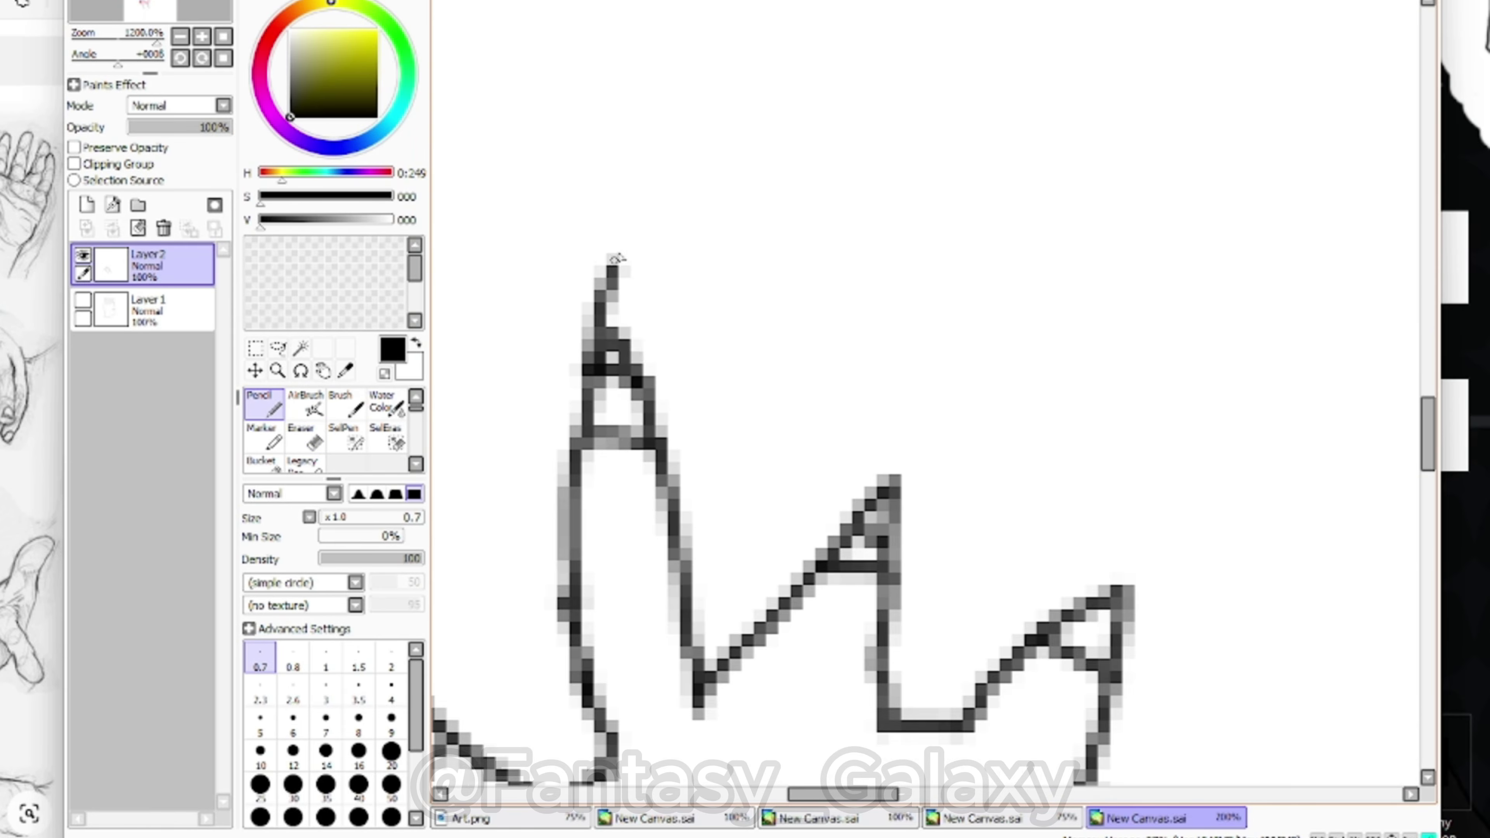
pyautogui.scroll(-2, 674, 434)
pyautogui.moveTo(656, 484); pyautogui.dragTo(707, 481)
# Erase stray lines inside the index finger's nail and redraw its outer side down to the nail base
pyautogui.scroll(-6, 675, 428)
pyautogui.scroll(8, 681, 410)
pyautogui.press('e')
pyautogui.moveTo(674, 367); pyautogui.dragTo(685, 342)
pyautogui.scroll(-6, 685, 341)
pyautogui.press('n')
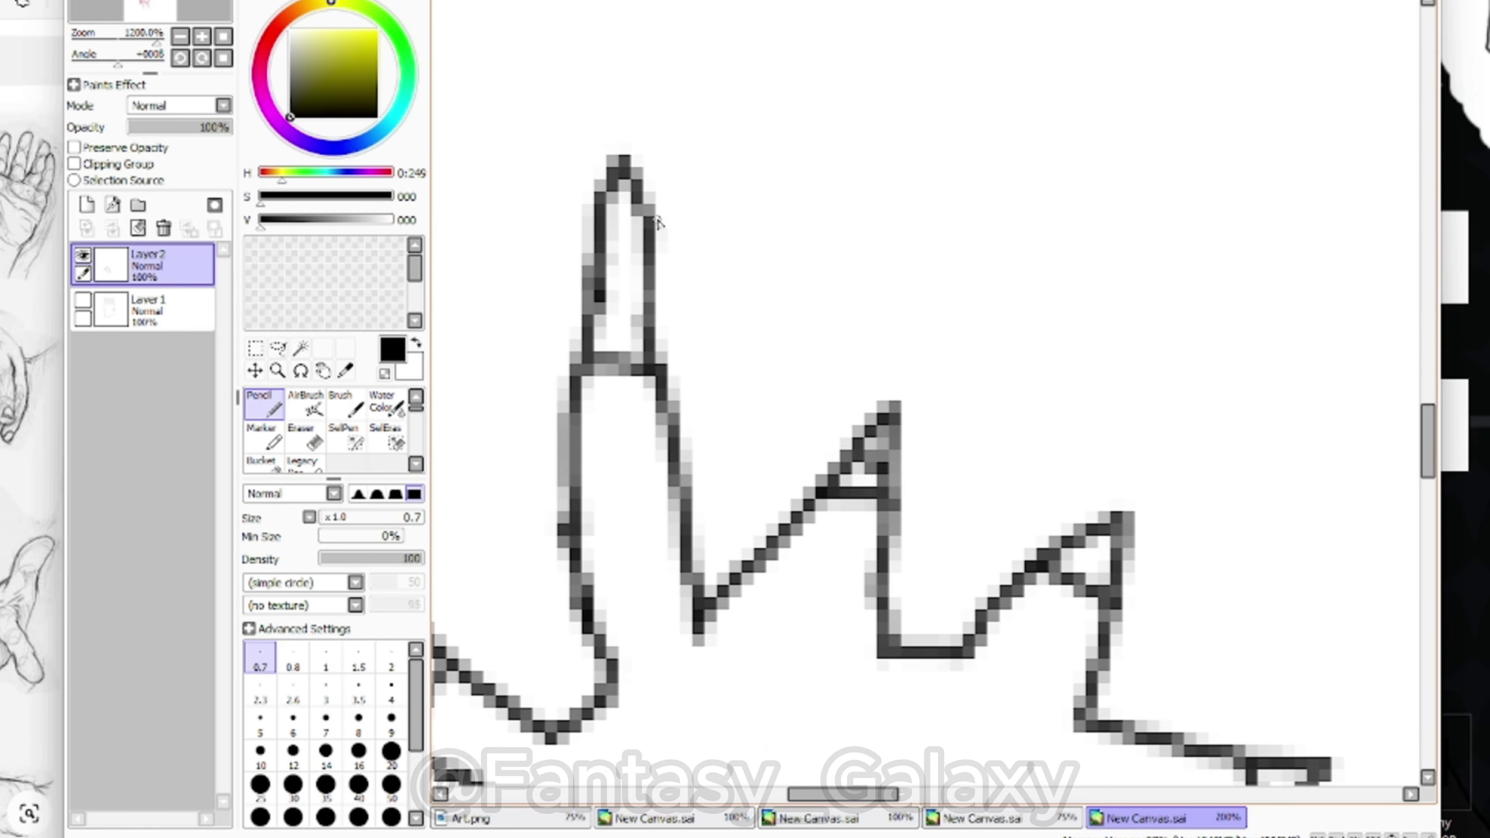
pyautogui.moveTo(657, 222); pyautogui.dragTo(660, 355)
# Touch up the pointed nails on the middle and ring fingers
pyautogui.scroll(-8, 669, 368)
pyautogui.scroll(6, 670, 359)
pyautogui.scroll(-6, 674, 364)
pyautogui.scroll(7, 699, 372)
pyautogui.moveTo(613, 469); pyautogui.dragTo(661, 507)
pyautogui.moveTo(776, 545); pyautogui.dragTo(843, 546)
pyautogui.scroll(-2, 791, 551)
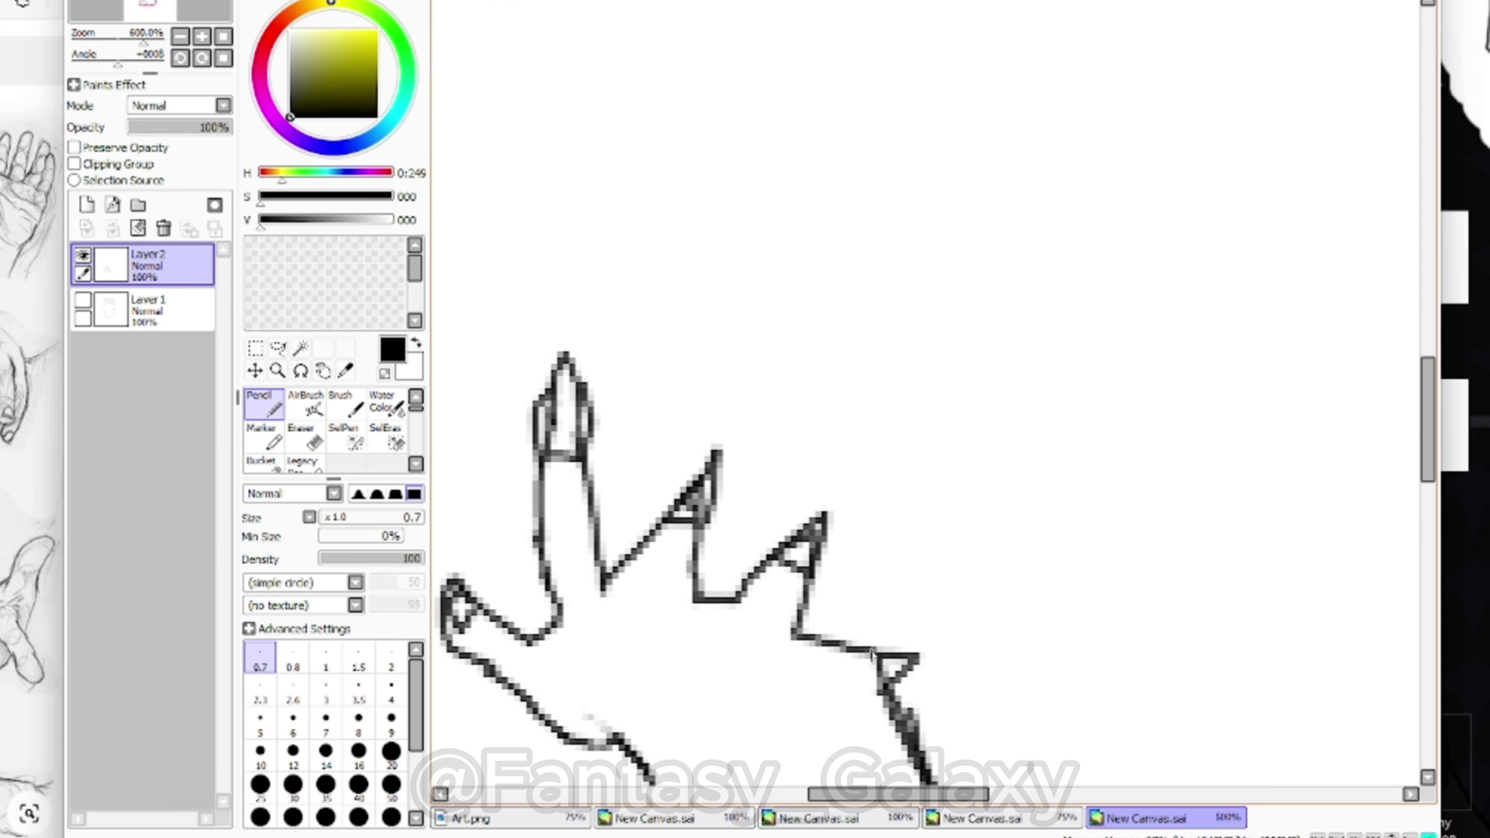
pyautogui.scroll(-5, 872, 655)
pyautogui.scroll(4, 715, 587)
pyautogui.scroll(-4, 620, 299)
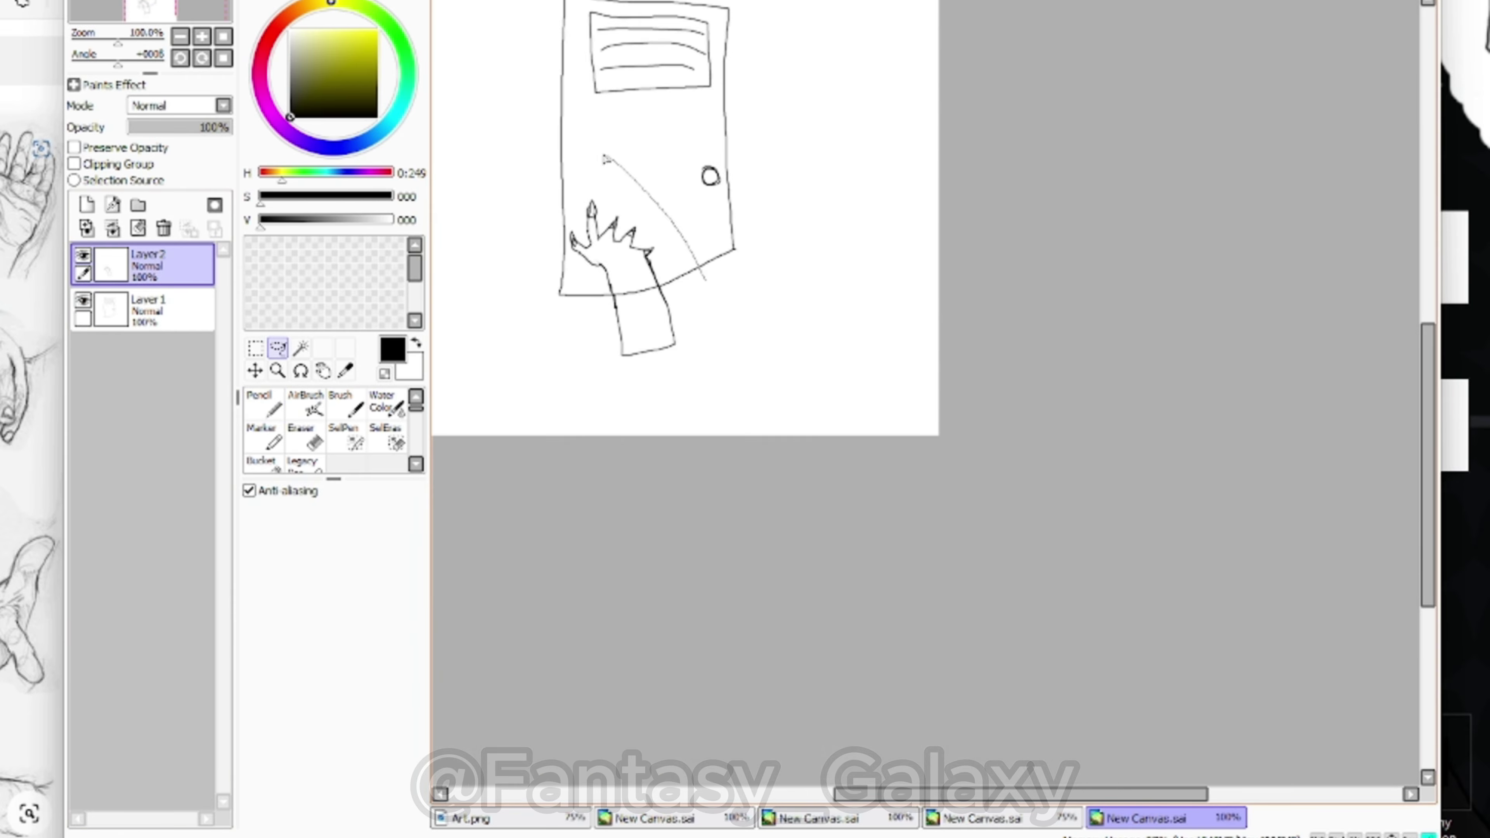
# Transform the selected hand to shift it slightly over the door, and hide Layer2
pyautogui.hotkey('ctrl', 't')
pyautogui.moveTo(703, 259)
pyautogui.mouseDown()
pyautogui.moveTo(712, 273)
pyautogui.moveTo(674, 274)
pyautogui.mouseUp()
pyautogui.press('Return')
pyautogui.scroll(-1, 698, 393)
pyautogui.click(83, 255)
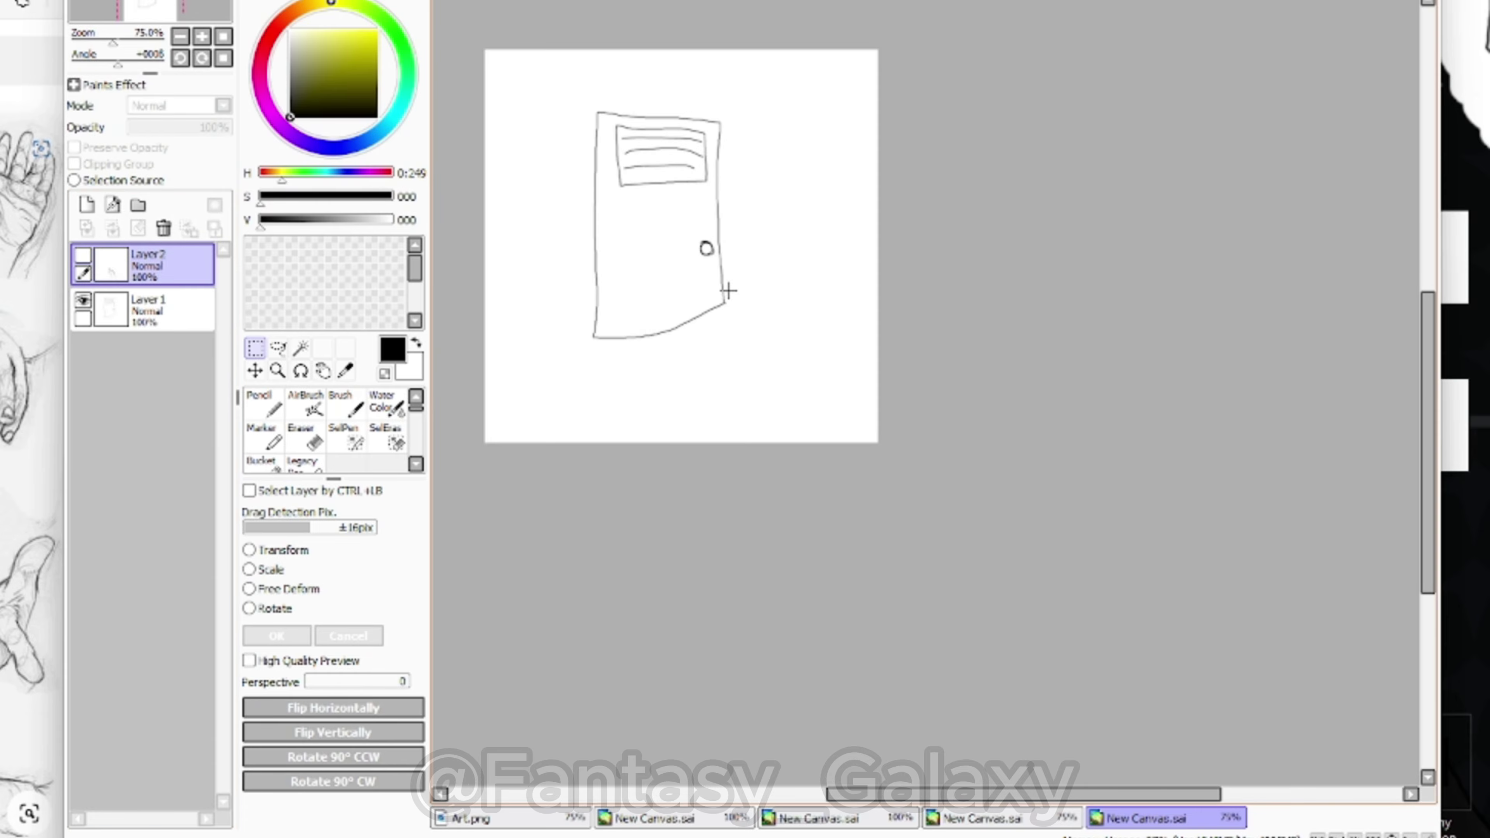
# Lower Layer1's opacity to 68% and add a new layer above it
pyautogui.click(152, 310)
pyautogui.click(198, 128)
pyautogui.click(87, 204)
pyautogui.scroll(2, 683, 125)
# Draw the slightly opened door's slanted top edge and its right edge with the Pencil over the faded door sketch
pyautogui.click(263, 405)
pyautogui.scroll(1, 525, 141)
pyautogui.moveTo(459, 87); pyautogui.dragTo(771, 153)
pyautogui.moveTo(771, 152); pyautogui.dragTo(796, 607)
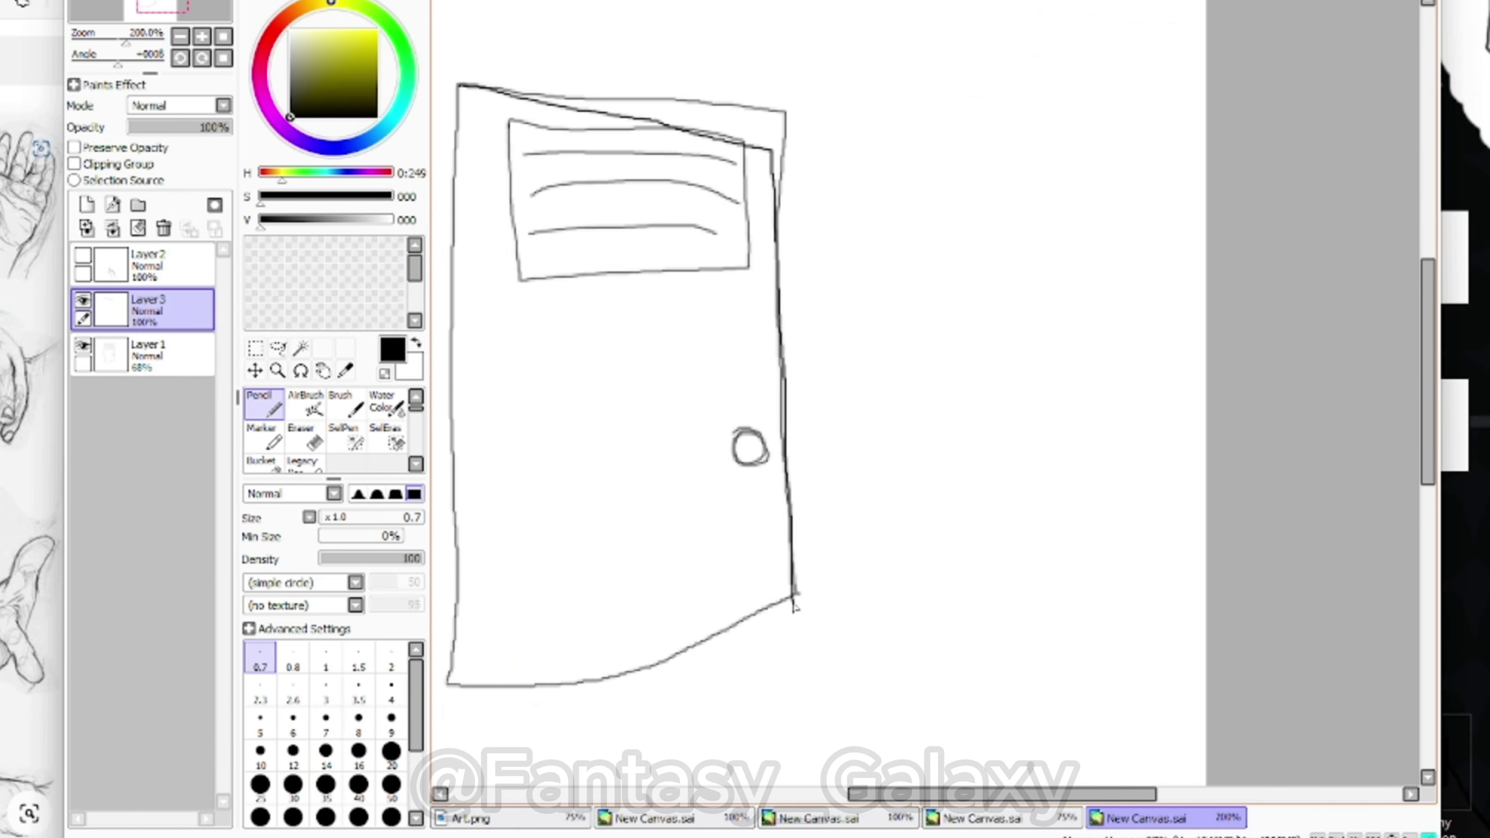
# Trace the door frame's top edge and upper right side over the faded sketch
pyautogui.scroll(3, 615, 71)
pyautogui.moveTo(1051, 202); pyautogui.dragTo(1031, 440)
pyautogui.moveTo(645, 170); pyautogui.dragTo(1049, 199)
pyautogui.scroll(-2, 732, 221)
pyautogui.scroll(2, 528, 147)
pyautogui.scroll(-4, 880, 194)
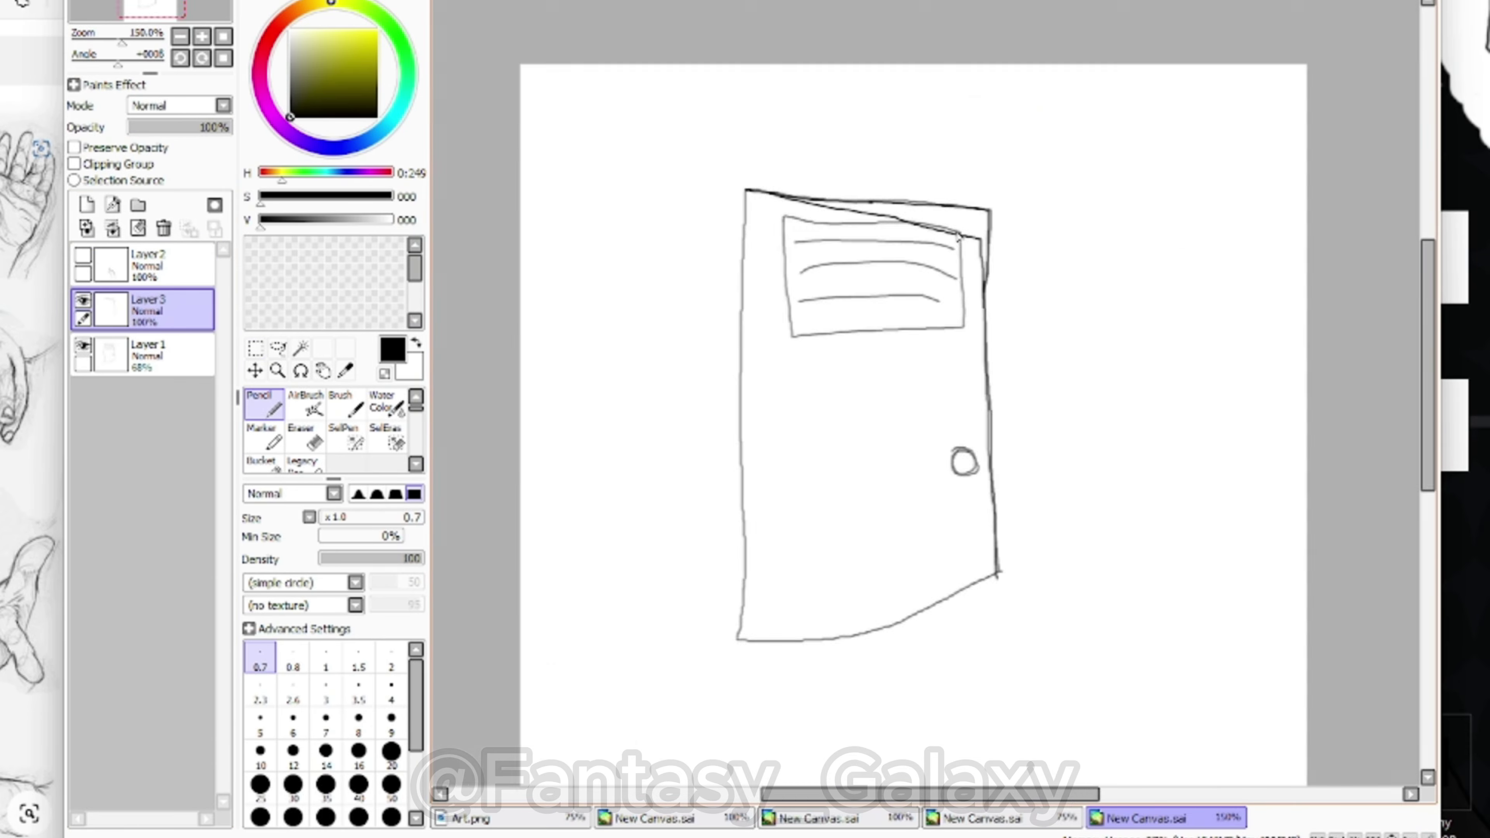
# Fill the narrow gap between the door and its frame with black
pyautogui.scroll(-1, 305, 431)
pyautogui.click(264, 437)
pyautogui.scroll(2, 971, 253)
pyautogui.click(965, 211)
pyautogui.scroll(-1, 813, 252)
pyautogui.scroll(1, 328, 432)
# Trace the door's left edge and the sign panel with its text lines using the Pencil
pyautogui.click(263, 405)
pyautogui.moveTo(619, 168); pyautogui.dragTo(607, 765)
pyautogui.scroll(3, 613, 188)
pyautogui.moveTo(622, 592); pyautogui.dragTo(1327, 572)
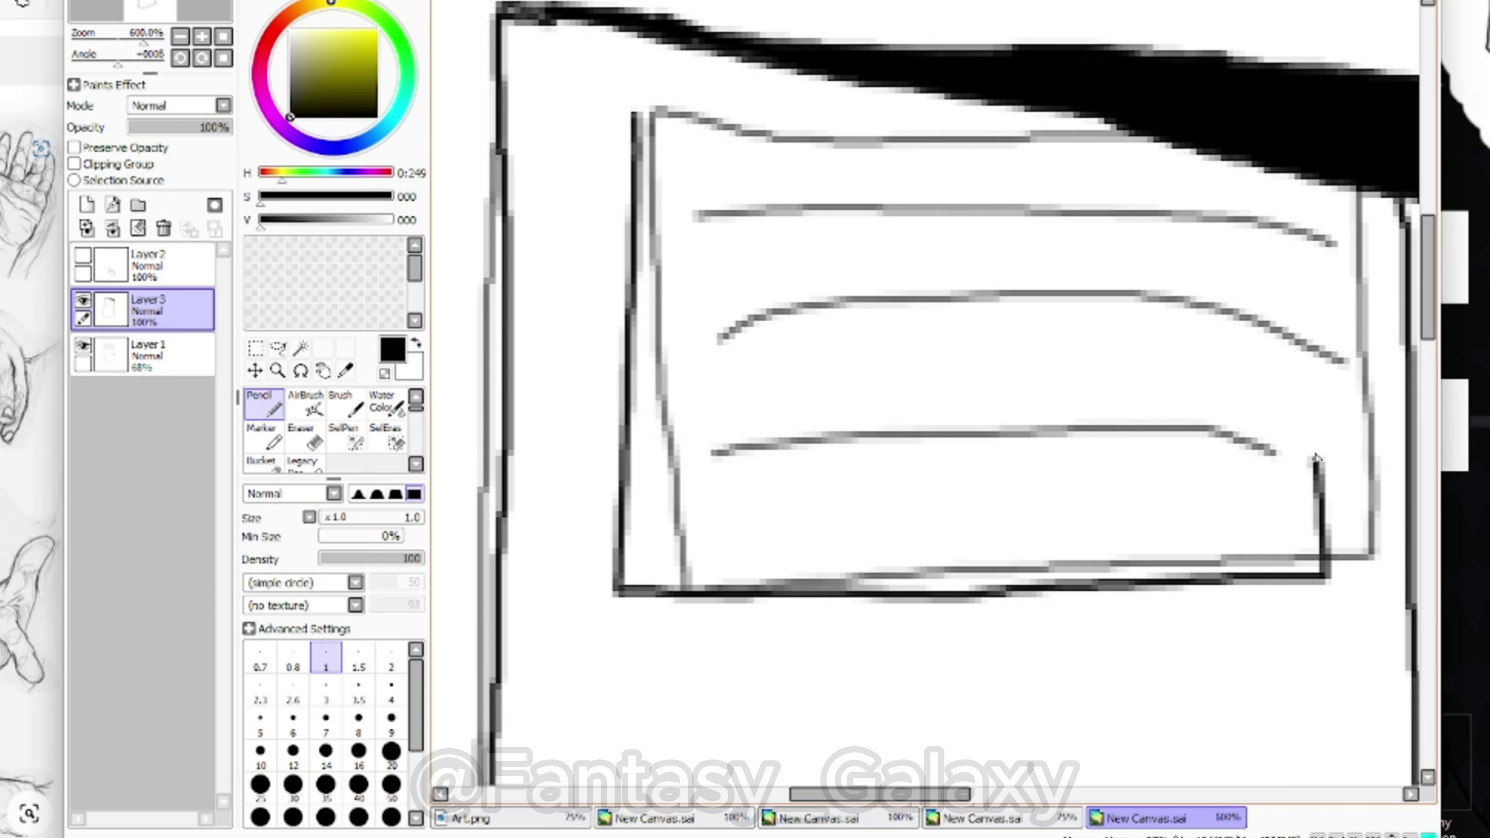
pyautogui.moveTo(640, 128); pyautogui.dragTo(1284, 188)
pyautogui.moveTo(663, 338); pyautogui.dragTo(1228, 332)
pyautogui.scroll(-4, 904, 255)
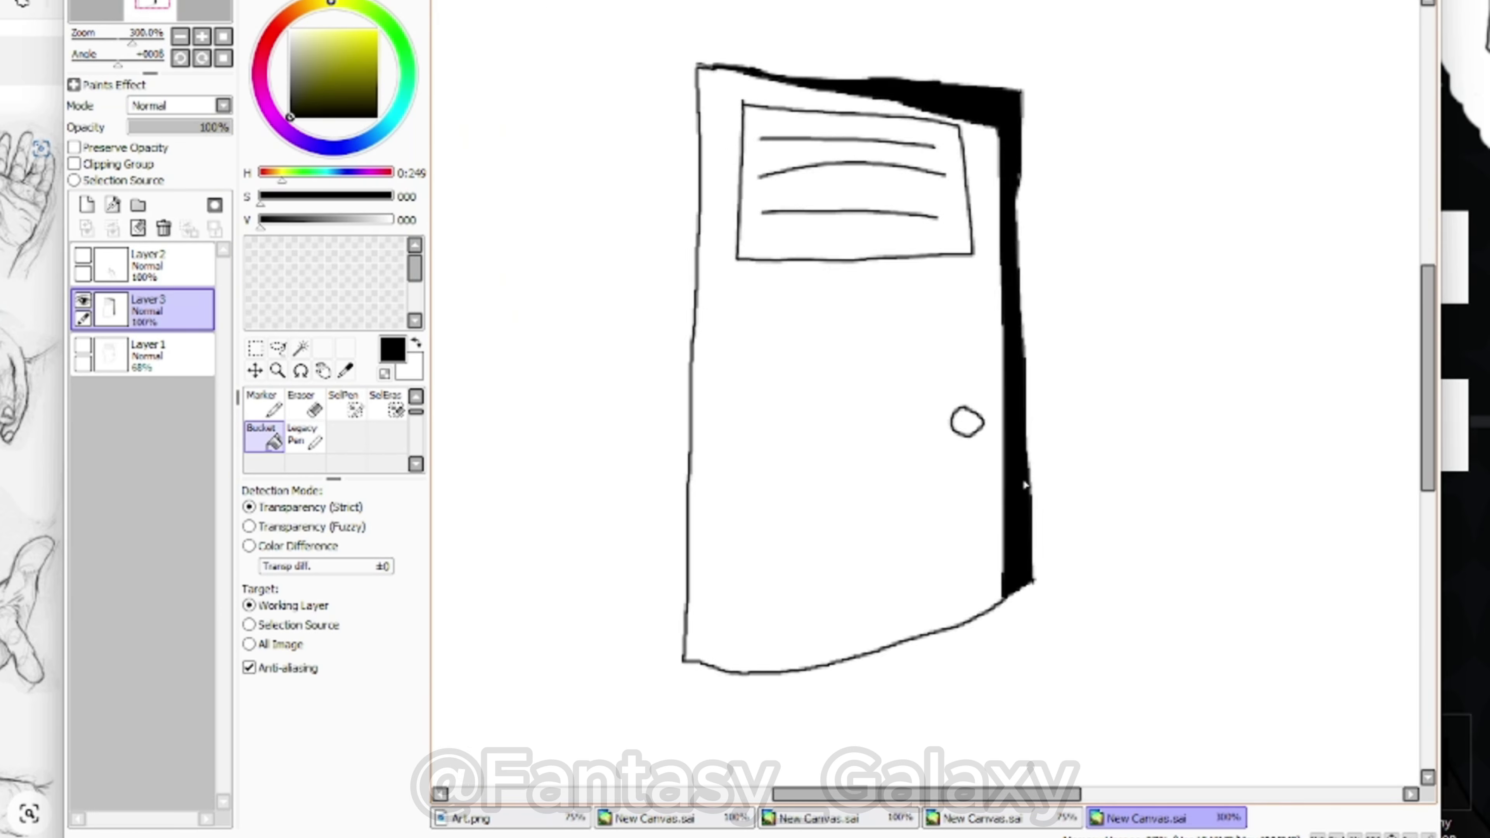
pyautogui.scroll(-2, 914, 364)
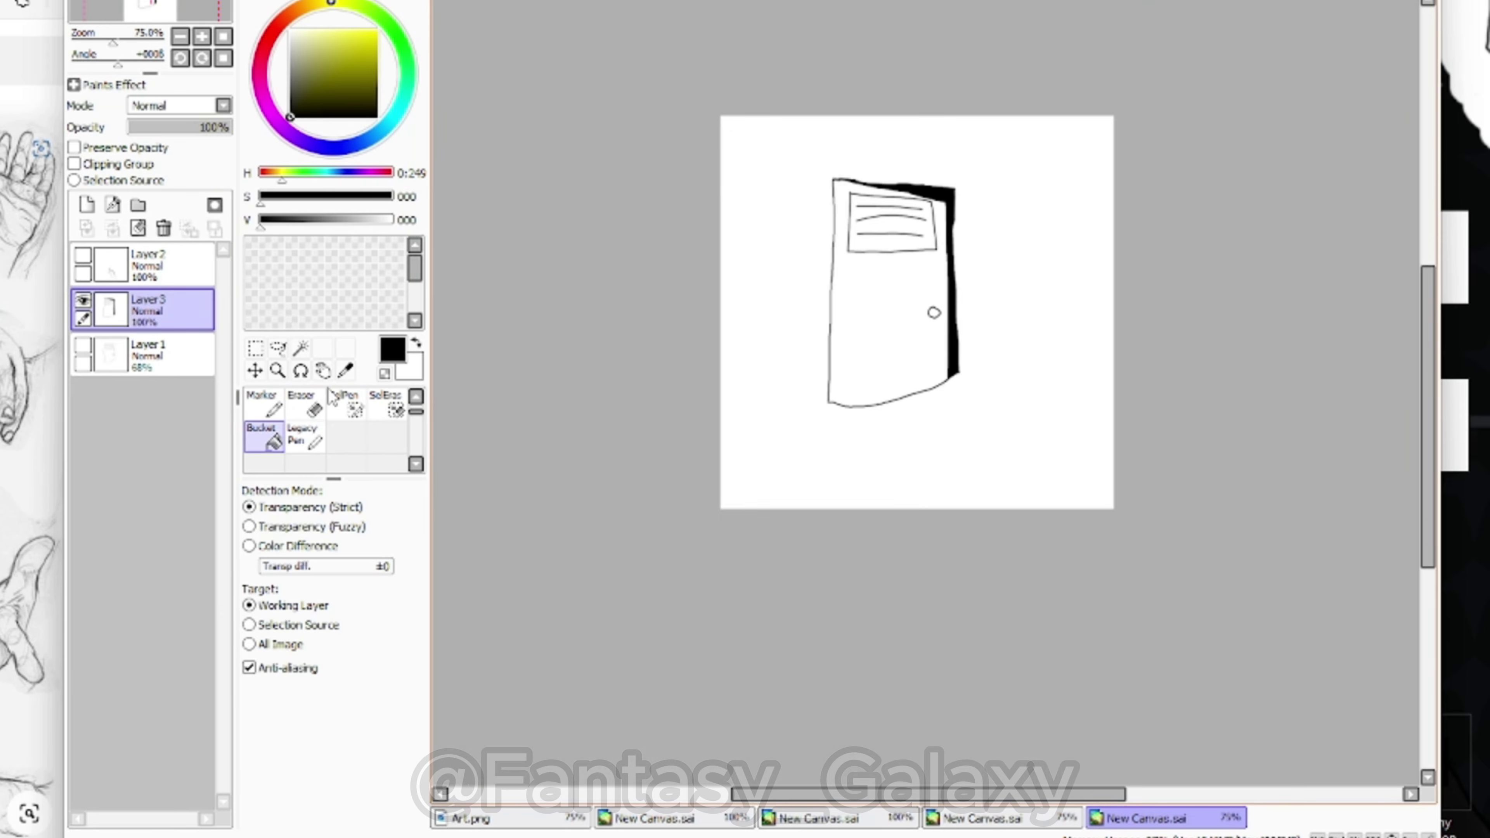
# Lasso the finished door, copy and paste it onto a new layer, deselect, and hide the original Layer3
pyautogui.click(278, 348)
pyautogui.moveTo(698, 336); pyautogui.dragTo(721, 396)
pyautogui.hotkey('ctrl', 'c')
pyautogui.hotkey('ctrl', 'v')
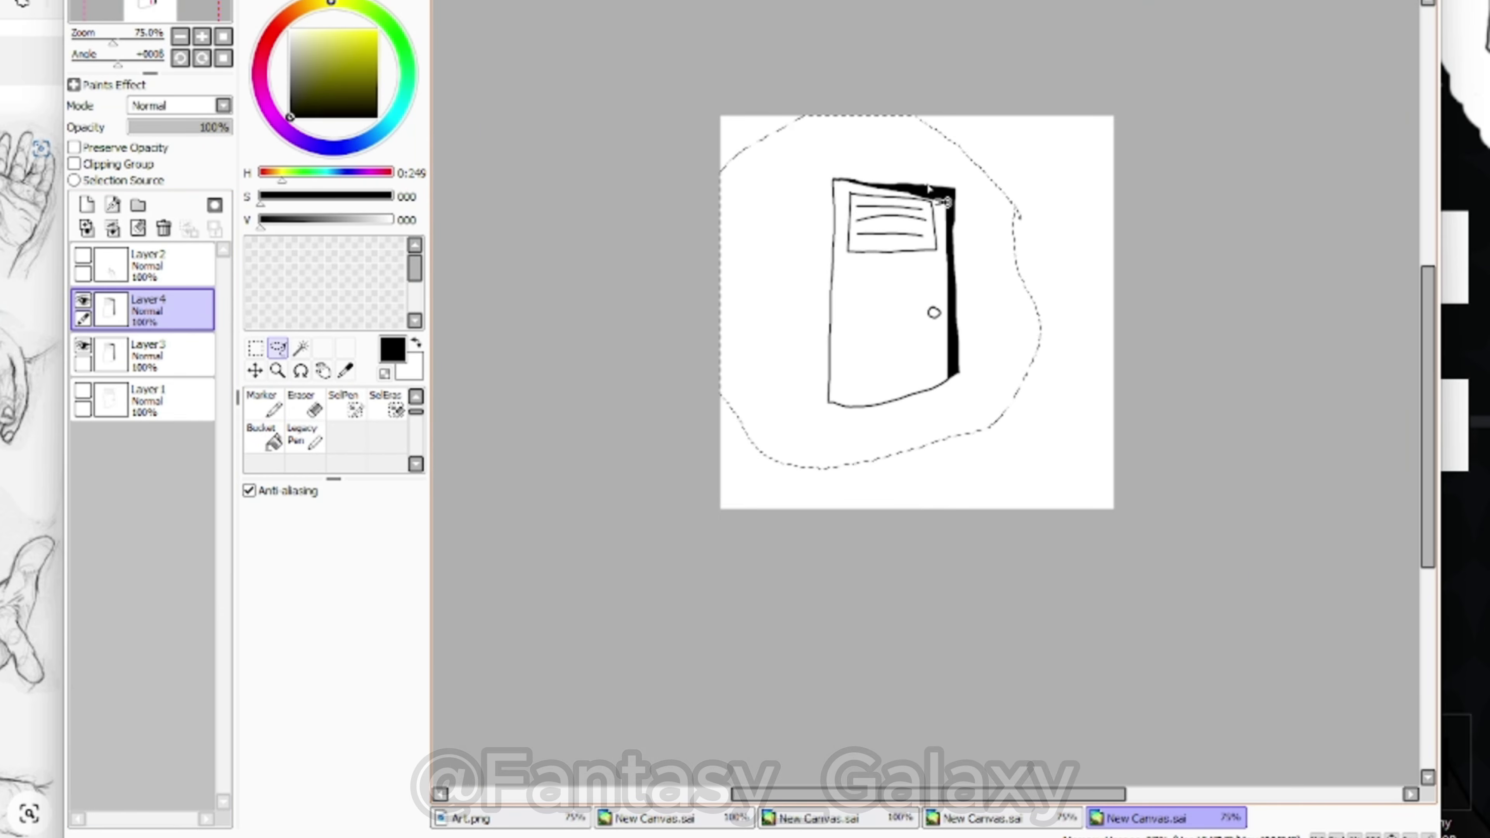
pyautogui.hotkey('ctrl', 'd')
pyautogui.click(83, 345)
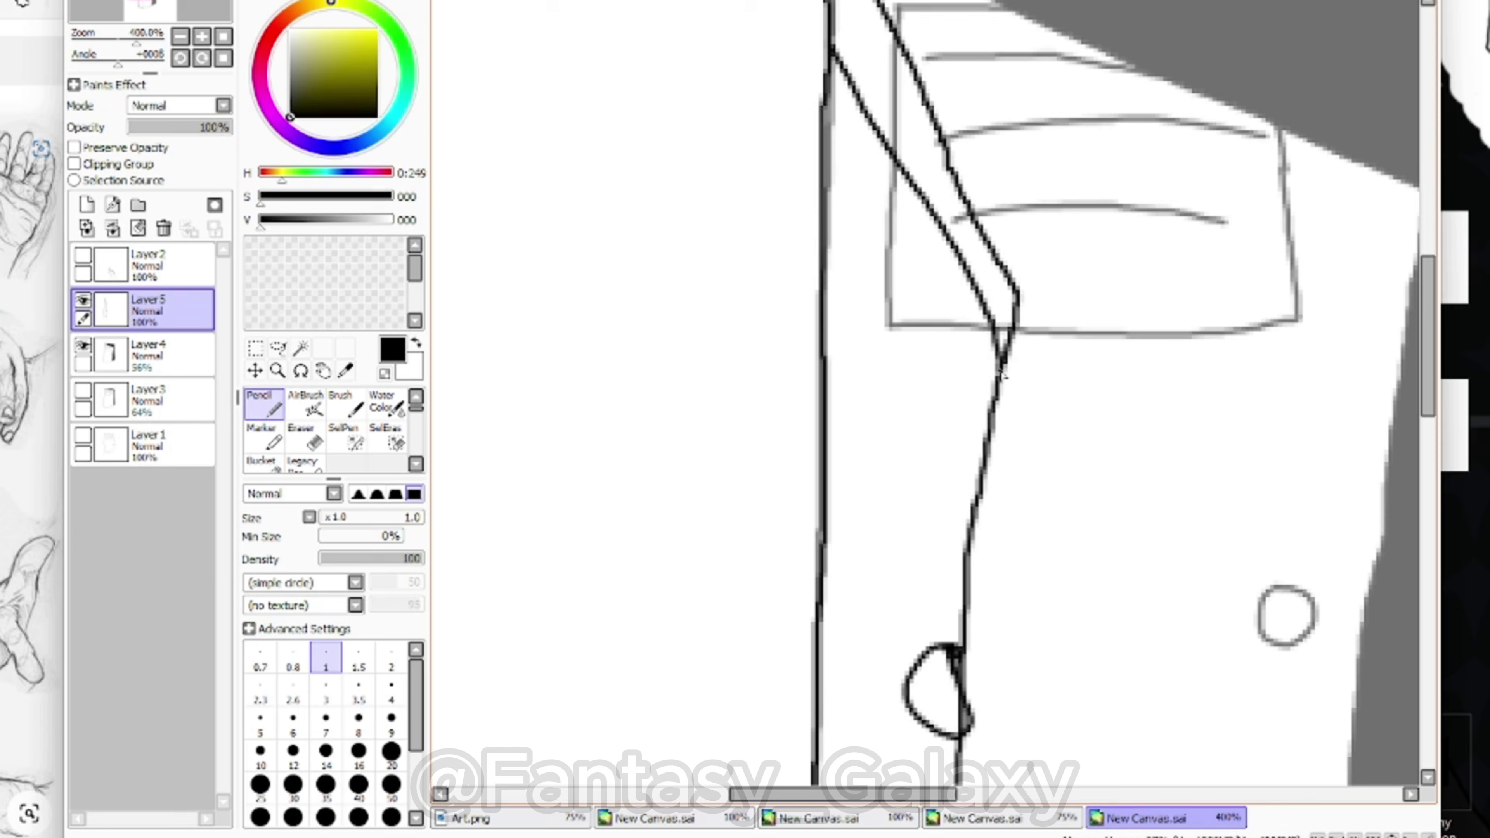
# Draw the slanted sign lines on the narrow open door and trace the bottom edge of the doorway
pyautogui.moveTo(841, 133); pyautogui.dragTo(964, 333)
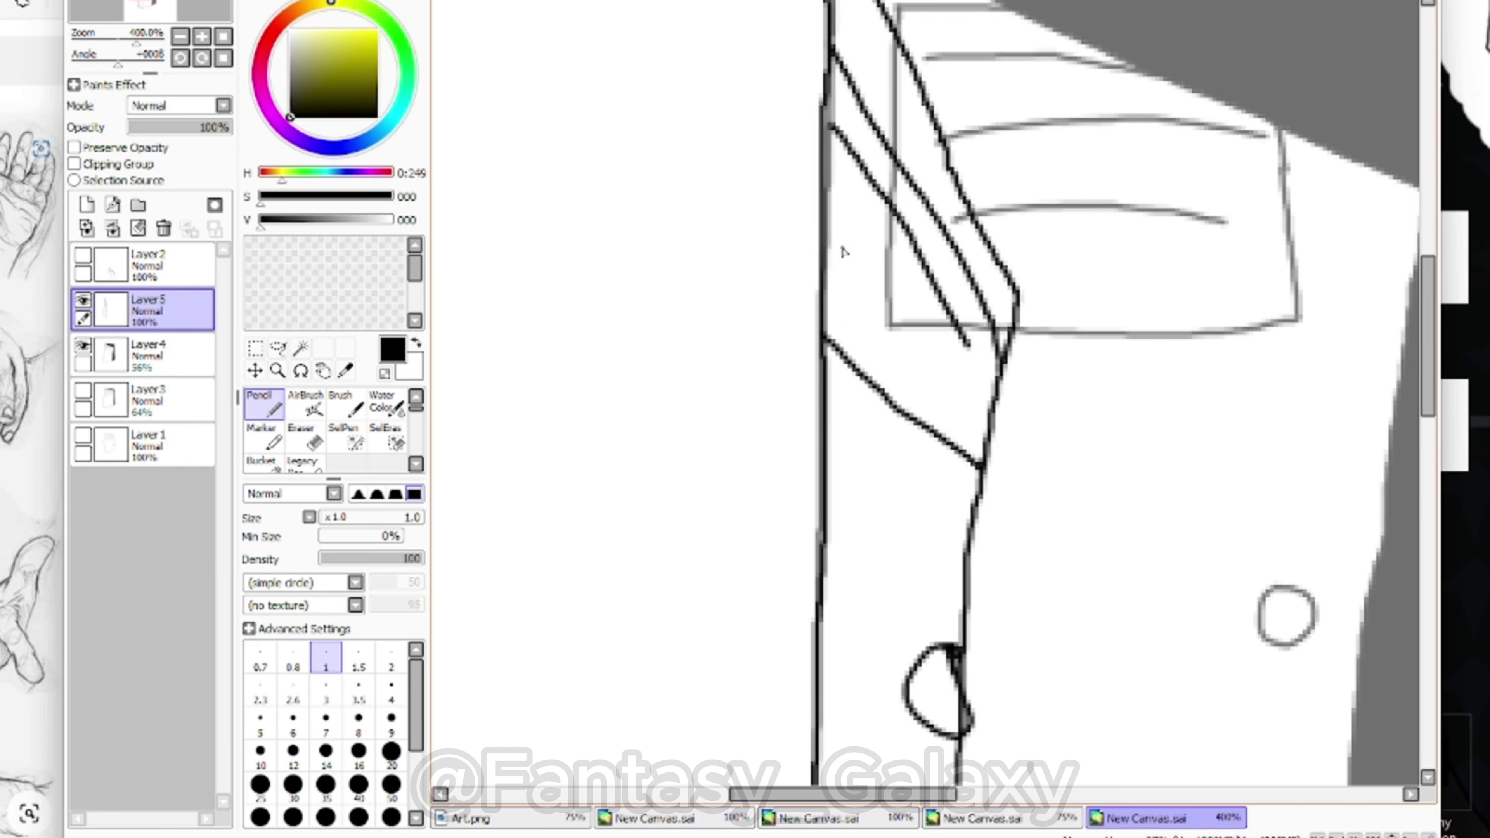
pyautogui.scroll(-5, 932, 410)
pyautogui.moveTo(1064, 448); pyautogui.dragTo(926, 516)
pyautogui.hotkey('ctrl', 'z')
pyautogui.scroll(1, 925, 516)
pyautogui.moveTo(1229, 308); pyautogui.dragTo(712, 479)
pyautogui.scroll(-2, 698, 449)
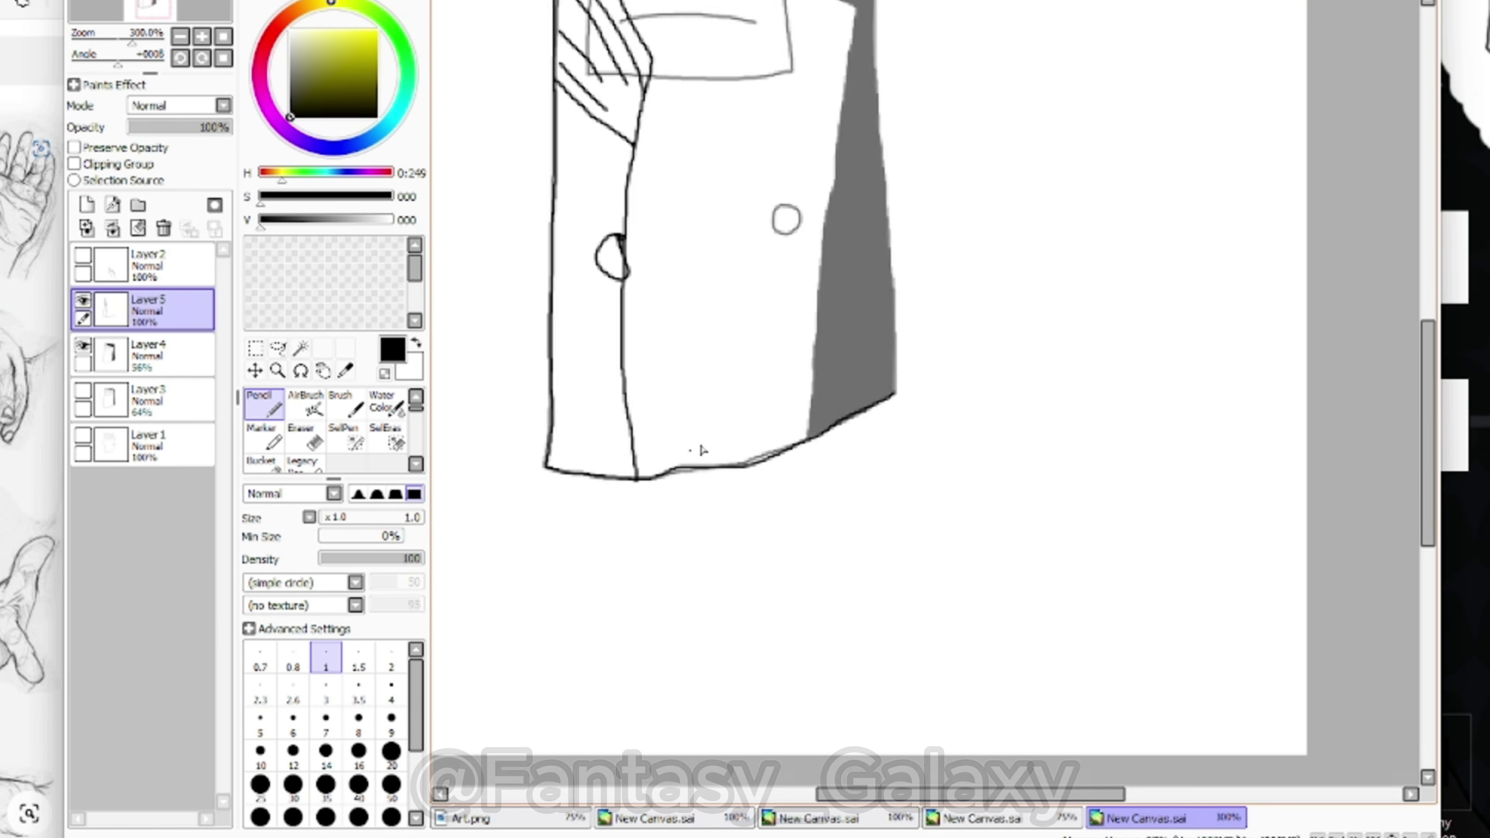
# Trace the right side of the door frame from its bottom corner up to the top corner
pyautogui.scroll(4, 894, 399)
pyautogui.moveTo(811, 784); pyautogui.dragTo(781, 302)
pyautogui.scroll(-1, 784, 291)
pyautogui.moveTo(771, 230)
pyautogui.mouseDown()
pyautogui.moveTo(798, 543)
pyautogui.moveTo(801, 320)
pyautogui.mouseUp()
pyautogui.scroll(-2, 798, 542)
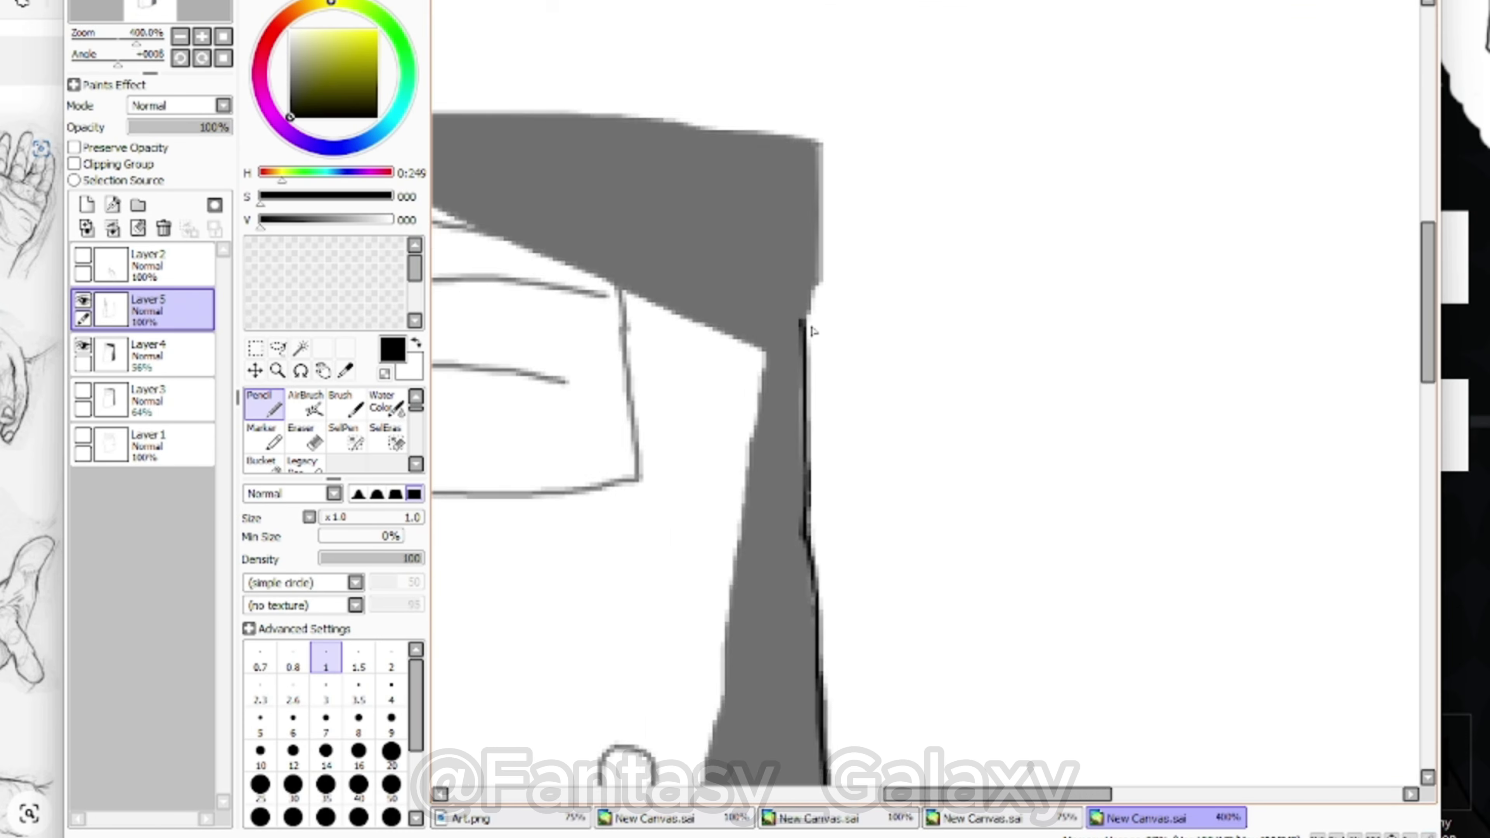
pyautogui.scroll(4, 805, 184)
pyautogui.moveTo(787, 582); pyautogui.dragTo(826, 340)
pyautogui.moveTo(824, 35); pyautogui.dragTo(827, 341)
# Trace the top edge of the door frame from the right corner to the hinge-side corner
pyautogui.scroll(-4, 827, 341)
pyautogui.scroll(2, 1118, 295)
pyautogui.moveTo(1187, 279)
pyautogui.mouseDown()
pyautogui.moveTo(804, 235)
pyautogui.moveTo(503, 234)
pyautogui.mouseUp()
pyautogui.scroll(-7, 503, 235)
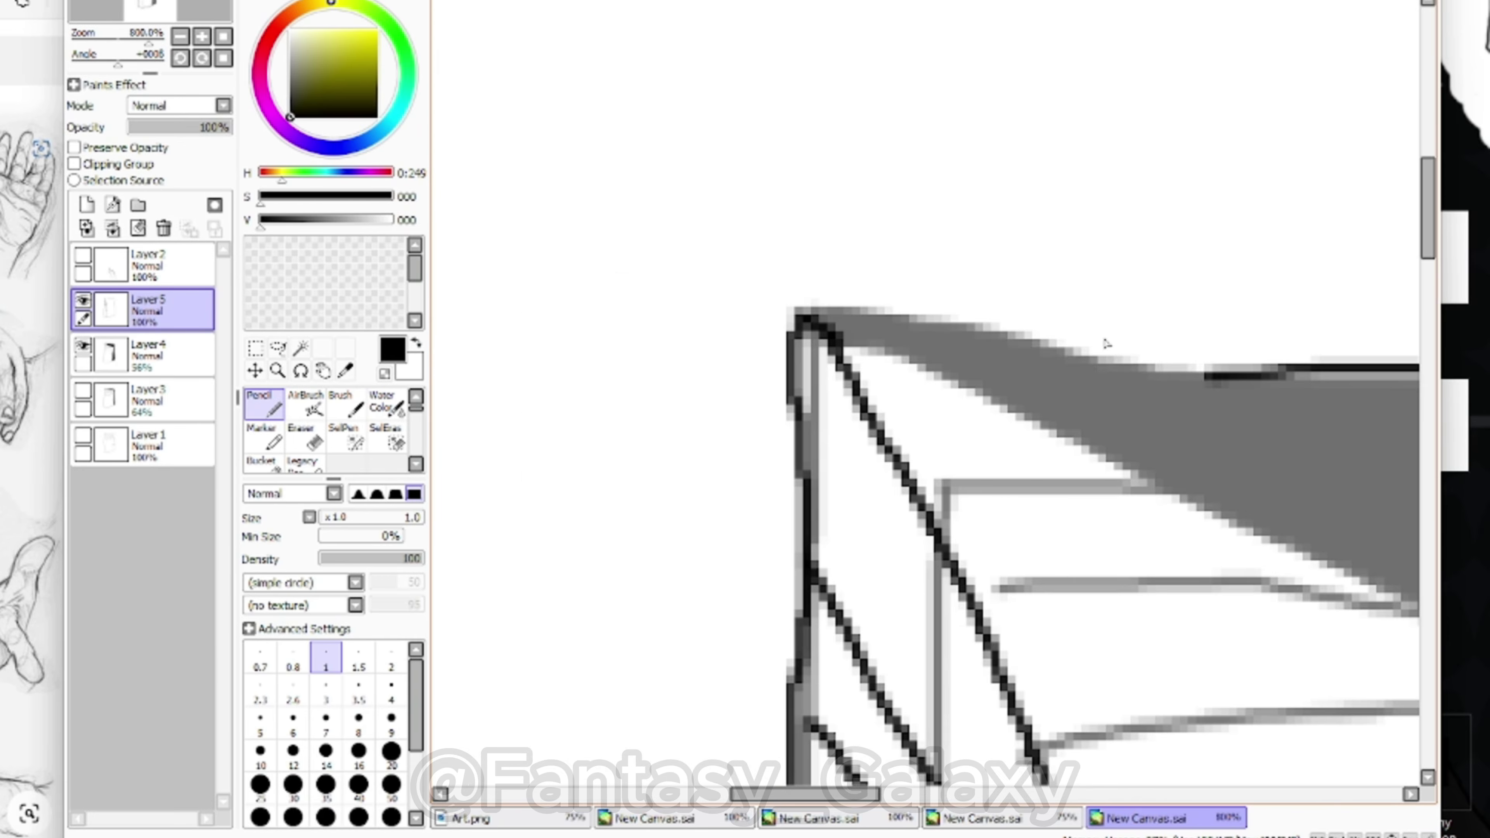
pyautogui.moveTo(1205, 374); pyautogui.dragTo(807, 317)
pyautogui.scroll(-8, 812, 320)
# Fill the doorway beside the narrow open door with black using the Bucket
pyautogui.click(263, 463)
pyautogui.click(898, 375)
pyautogui.scroll(-6, 788, 141)
pyautogui.scroll(1, 968, 399)
pyautogui.click(263, 404)
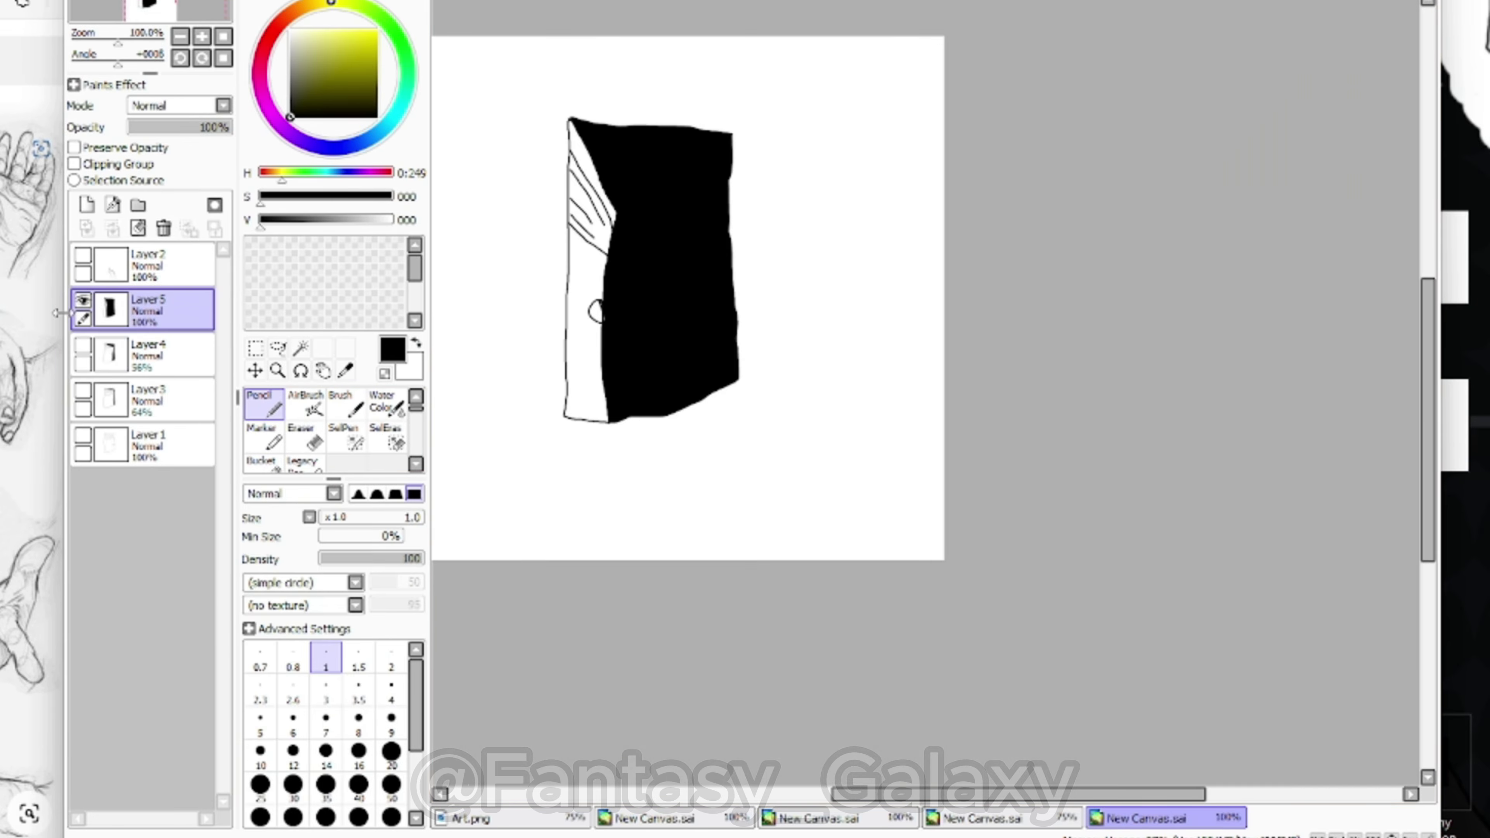
# Switch between the door frames on Layers 3, 4 and 5, and restore Layer3's opacity to 100%
pyautogui.click(83, 300)
pyautogui.click(83, 346)
pyautogui.click(83, 390)
pyautogui.click(148, 401)
pyautogui.moveTo(194, 127); pyautogui.dragTo(232, 127)
pyautogui.click(112, 360)
pyautogui.click(83, 346)
pyautogui.click(82, 345)
pyautogui.click(111, 402)
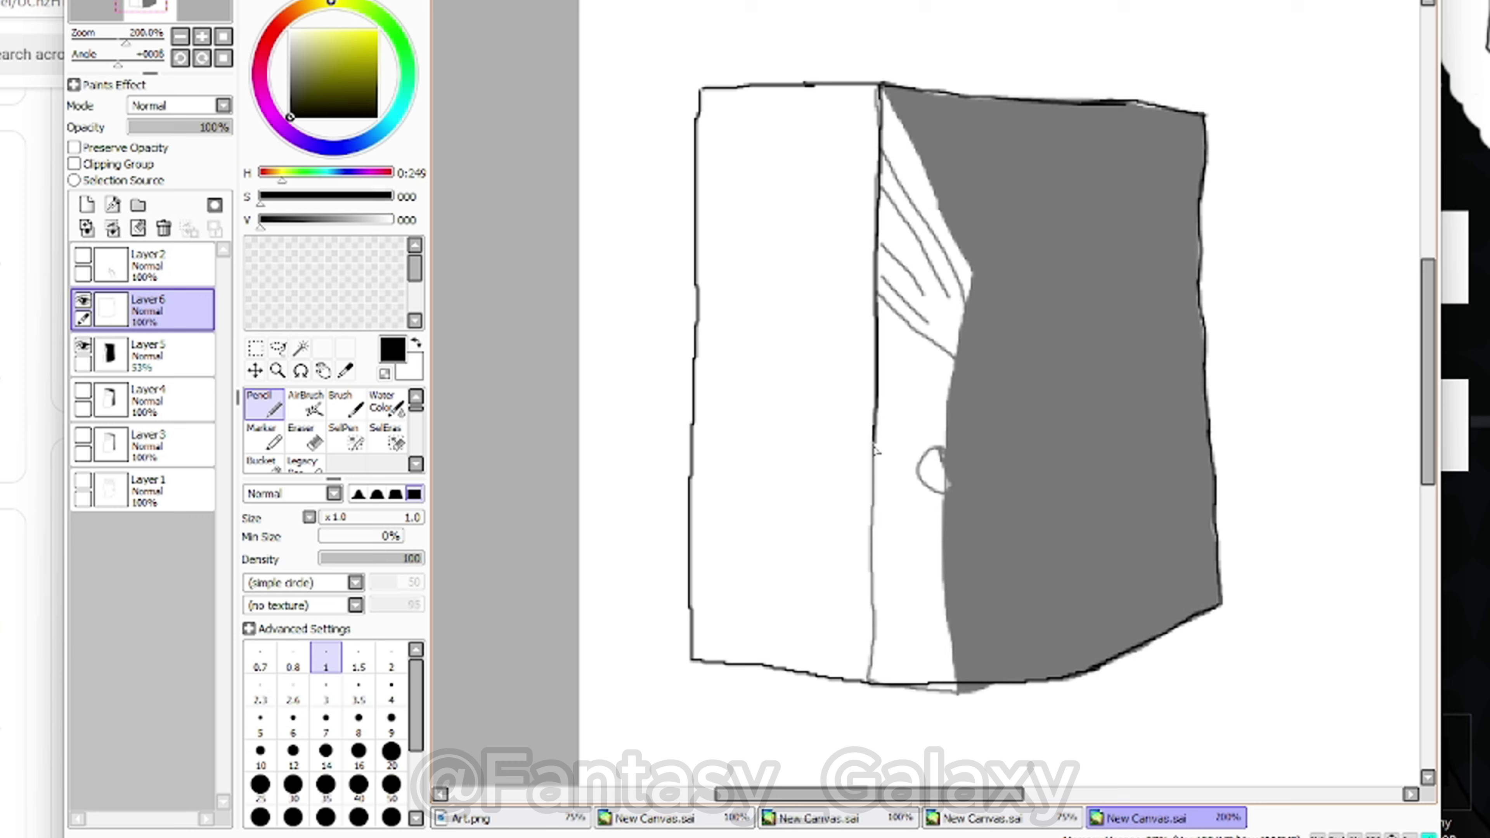
# Draw the vertical edge between the wide-open door and the doorway, and fill the doorway with black
pyautogui.moveTo(876, 440); pyautogui.dragTo(879, 692)
pyautogui.scroll(-1, 274, 437)
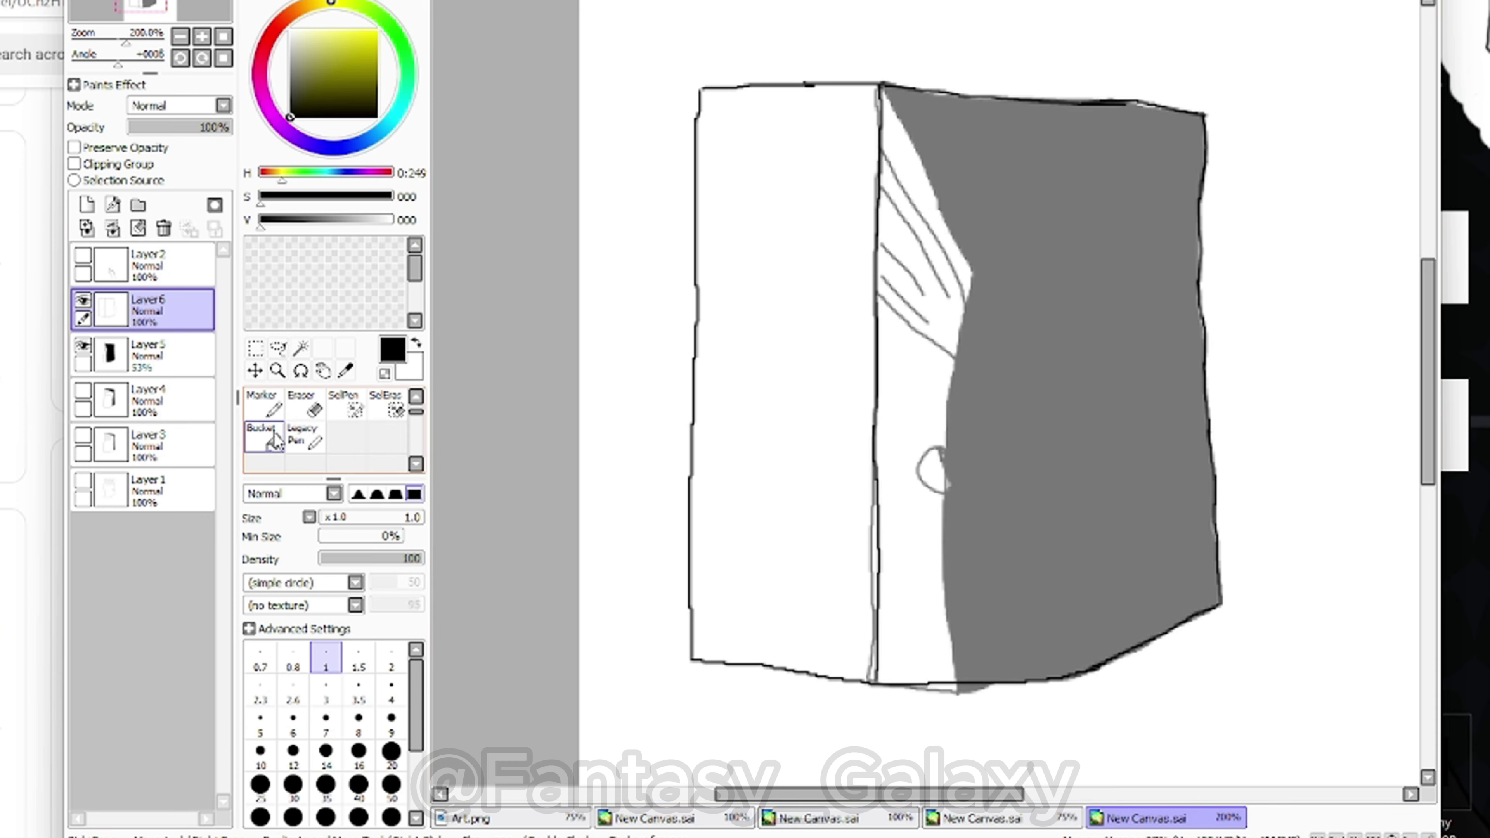
pyautogui.click(275, 437)
pyautogui.click(920, 407)
pyautogui.scroll(1, 263, 411)
# Touch up the doorway's vertical edge and draw a round doorknob beside it
pyautogui.click(262, 404)
pyautogui.scroll(5, 891, 97)
pyautogui.moveTo(809, 85); pyautogui.dragTo(812, 296)
pyautogui.moveTo(812, 519)
pyautogui.mouseDown()
pyautogui.moveTo(809, 648)
pyautogui.moveTo(806, 527)
pyautogui.moveTo(859, 596)
pyautogui.moveTo(807, 533)
pyautogui.mouseUp()
pyautogui.scroll(-6, 810, 539)
pyautogui.scroll(5, 805, 525)
pyautogui.scroll(-4, 806, 527)
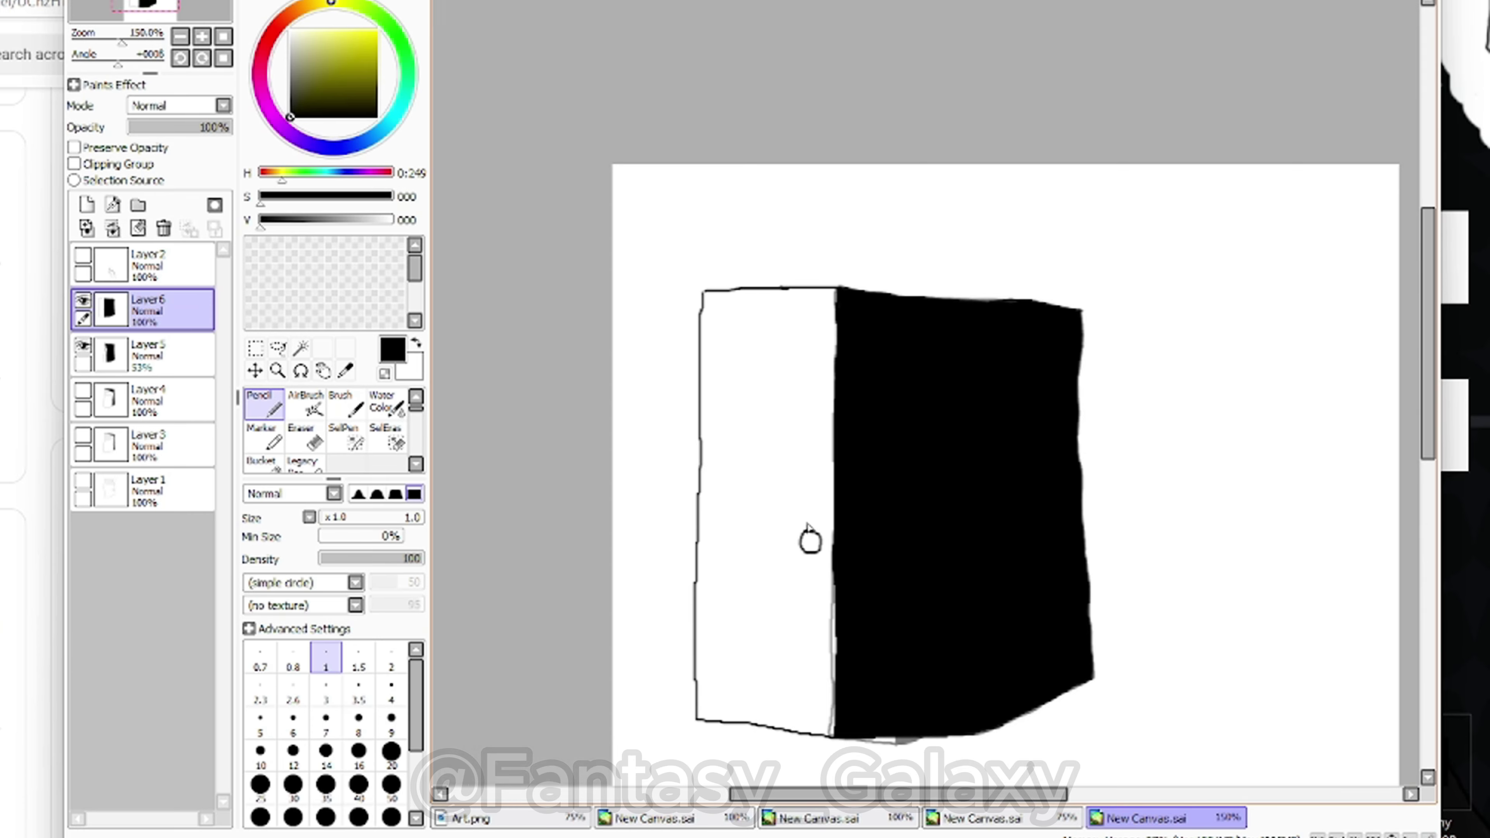
# Draw the sign panel with three text lines near the top of the wide-open door, and check Layer6 against Layer5
pyautogui.scroll(5, 810, 540)
pyautogui.moveTo(733, 271)
pyautogui.mouseDown()
pyautogui.moveTo(727, 446)
pyautogui.moveTo(1023, 481)
pyautogui.moveTo(830, 283)
pyautogui.moveTo(730, 271)
pyautogui.mouseUp()
pyautogui.scroll(-6, 730, 271)
pyautogui.scroll(5, 727, 246)
pyautogui.moveTo(609, 351); pyautogui.dragTo(792, 365)
pyautogui.moveTo(580, 381); pyautogui.dragTo(779, 400)
pyautogui.scroll(-5, 783, 440)
pyautogui.moveTo(649, 427)
pyautogui.mouseDown()
pyautogui.moveTo(784, 433)
pyautogui.moveTo(790, 332)
pyautogui.mouseUp()
pyautogui.click(83, 300)
pyautogui.click(83, 300)
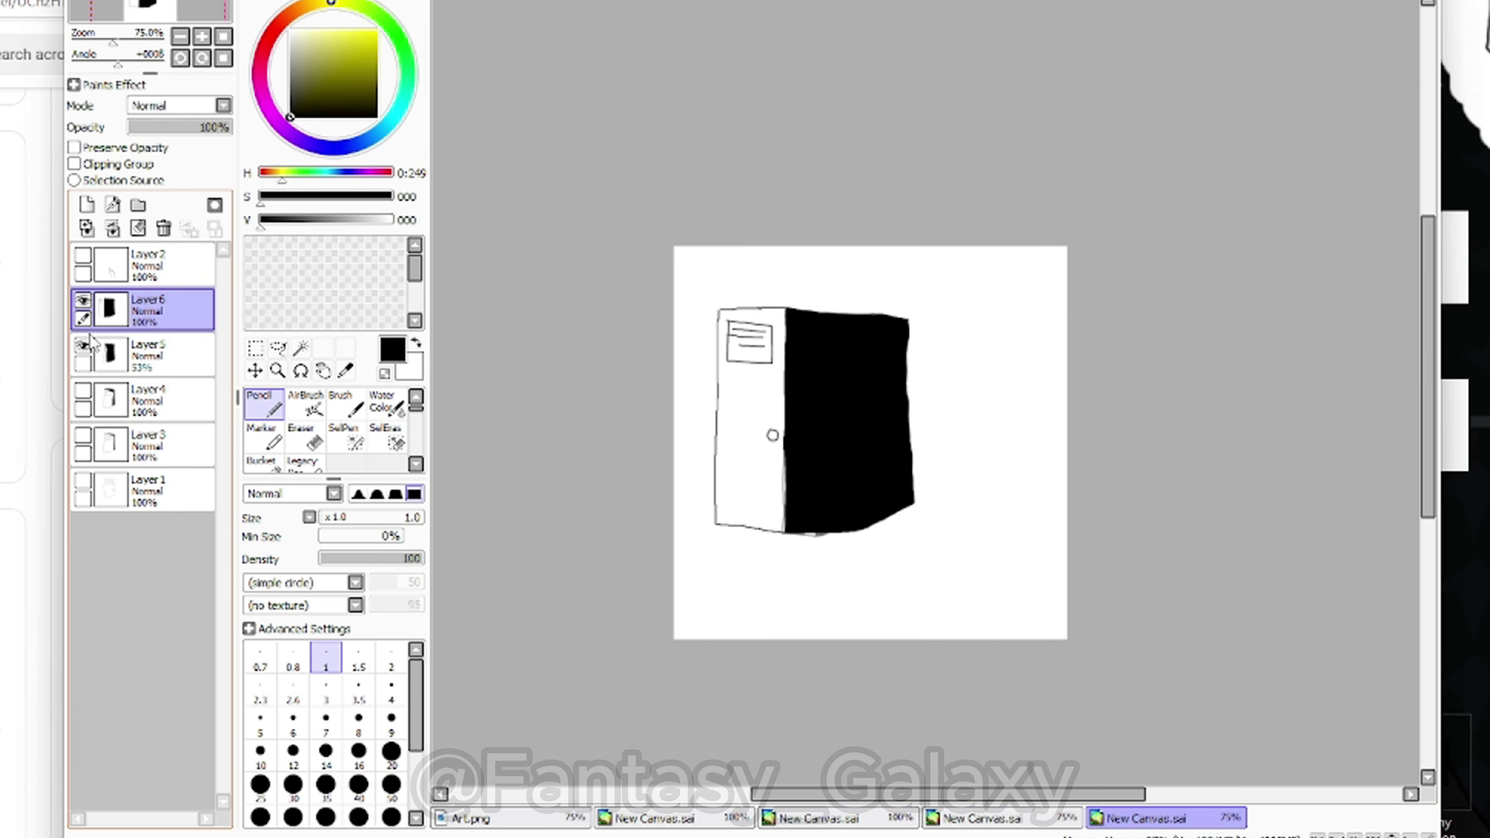
# Erase the doorknob beside the doorway and redraw it on the door's outer left edge
pyautogui.scroll(4, 776, 421)
pyautogui.click(306, 437)
pyautogui.moveTo(759, 441); pyautogui.dragTo(777, 473)
pyautogui.click(264, 404)
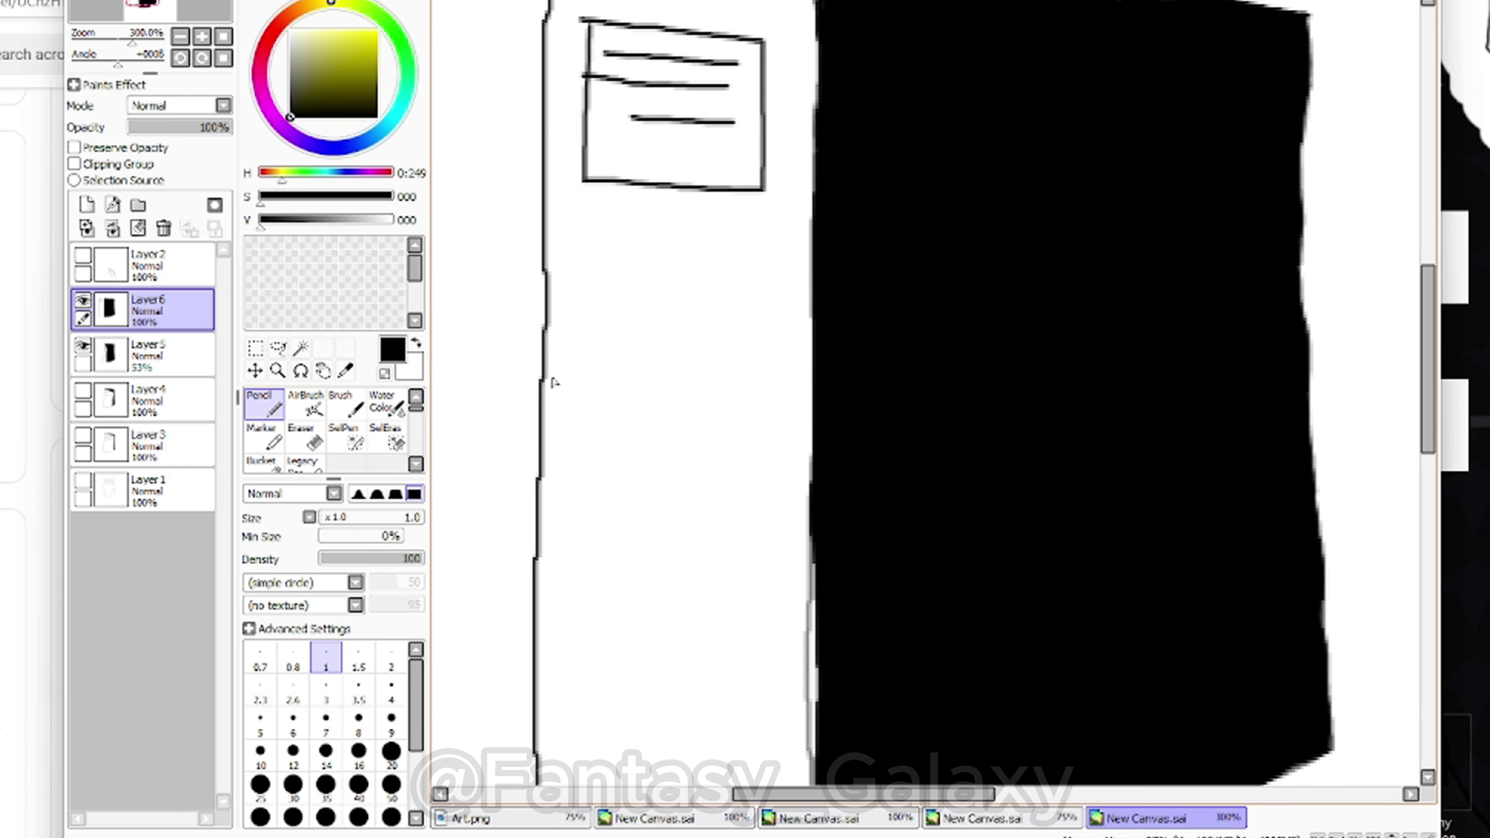
pyautogui.moveTo(554, 383); pyautogui.dragTo(548, 399)
pyautogui.scroll(-5, 548, 399)
# Toggle Layer6's visibility to compare the wide-open door with the previous frame
pyautogui.click(83, 300)
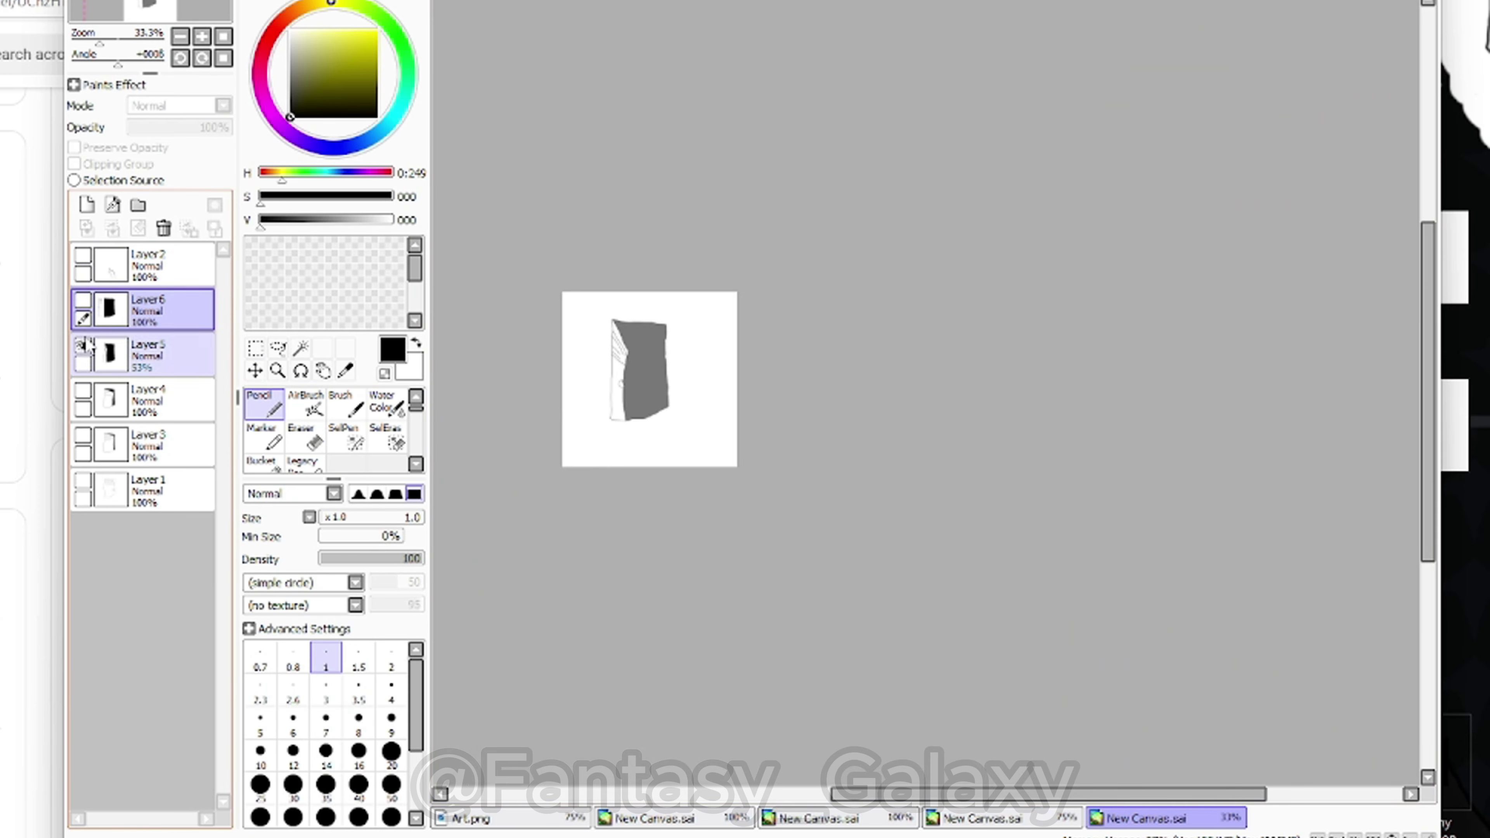
pyautogui.click(83, 300)
pyautogui.click(83, 301)
pyautogui.click(83, 301)
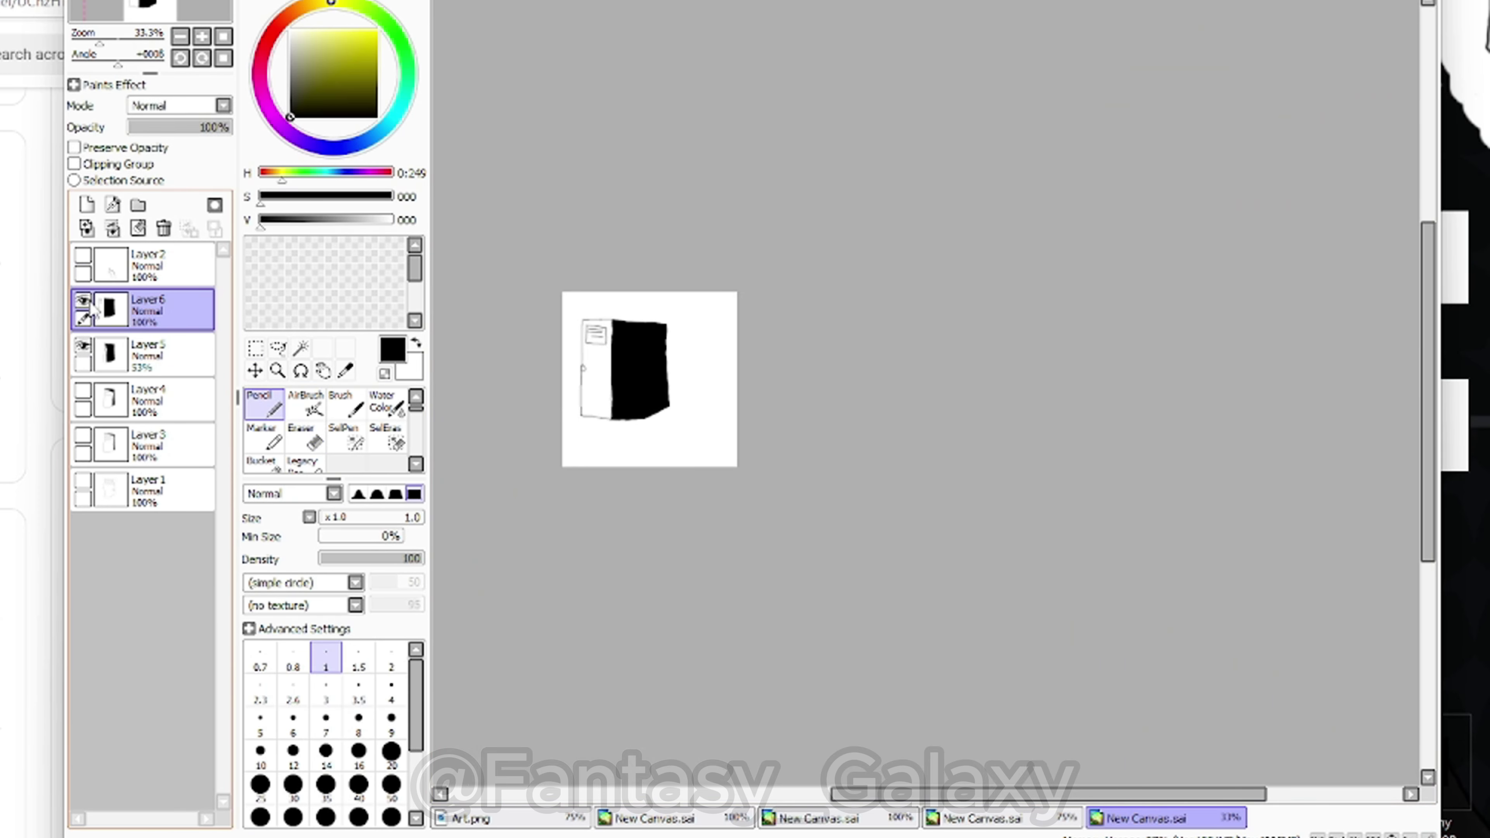
pyautogui.click(83, 300)
# Set Layer5's opacity to 100%, and show Layer6 in place of Layer5
pyautogui.scroll(1, 506, 393)
pyautogui.click(164, 356)
pyautogui.moveTo(188, 128); pyautogui.dragTo(232, 128)
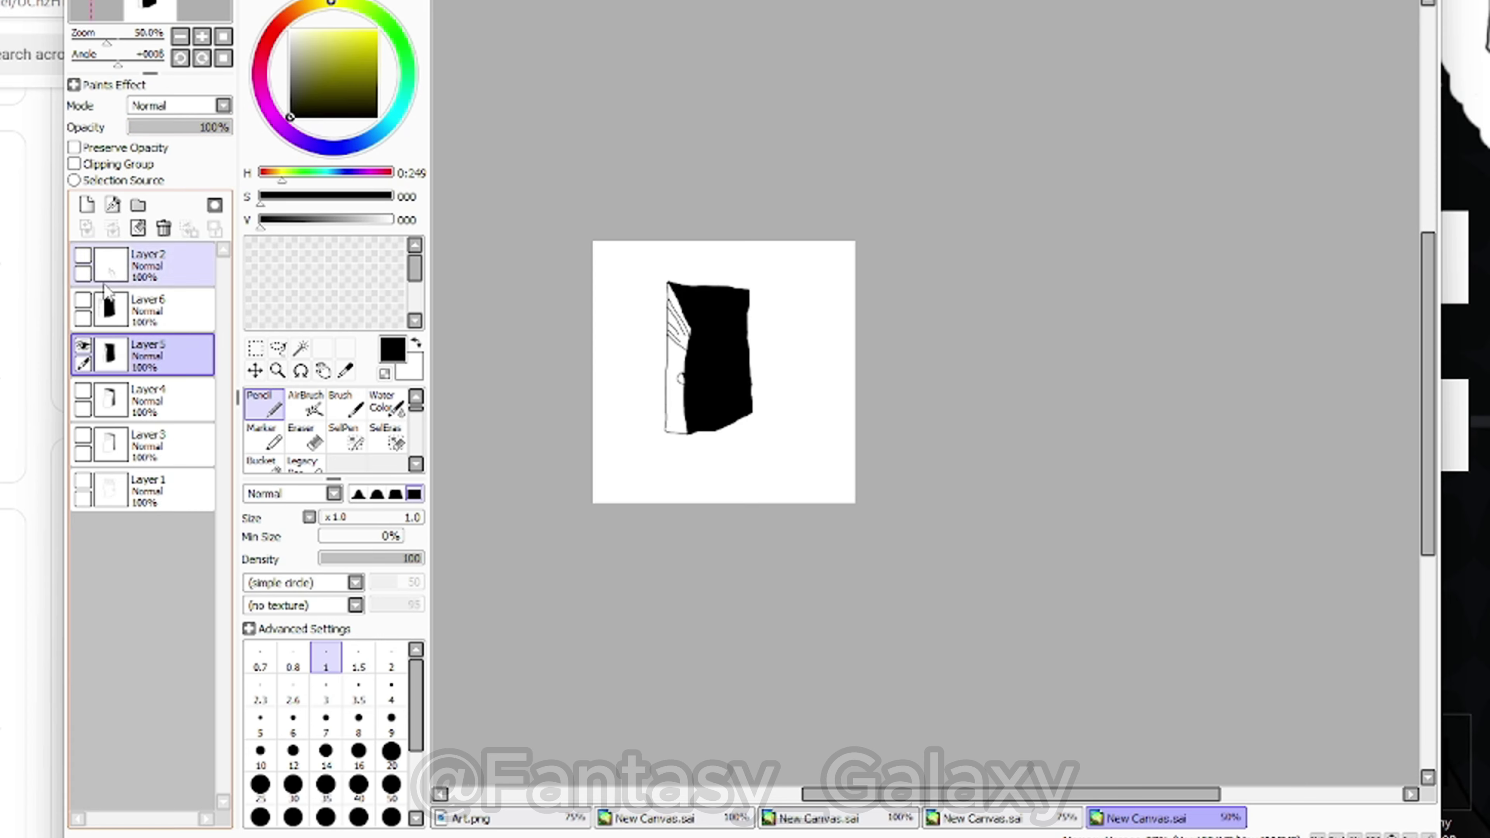
pyautogui.click(83, 300)
pyautogui.click(82, 345)
pyautogui.scroll(3, 622, 362)
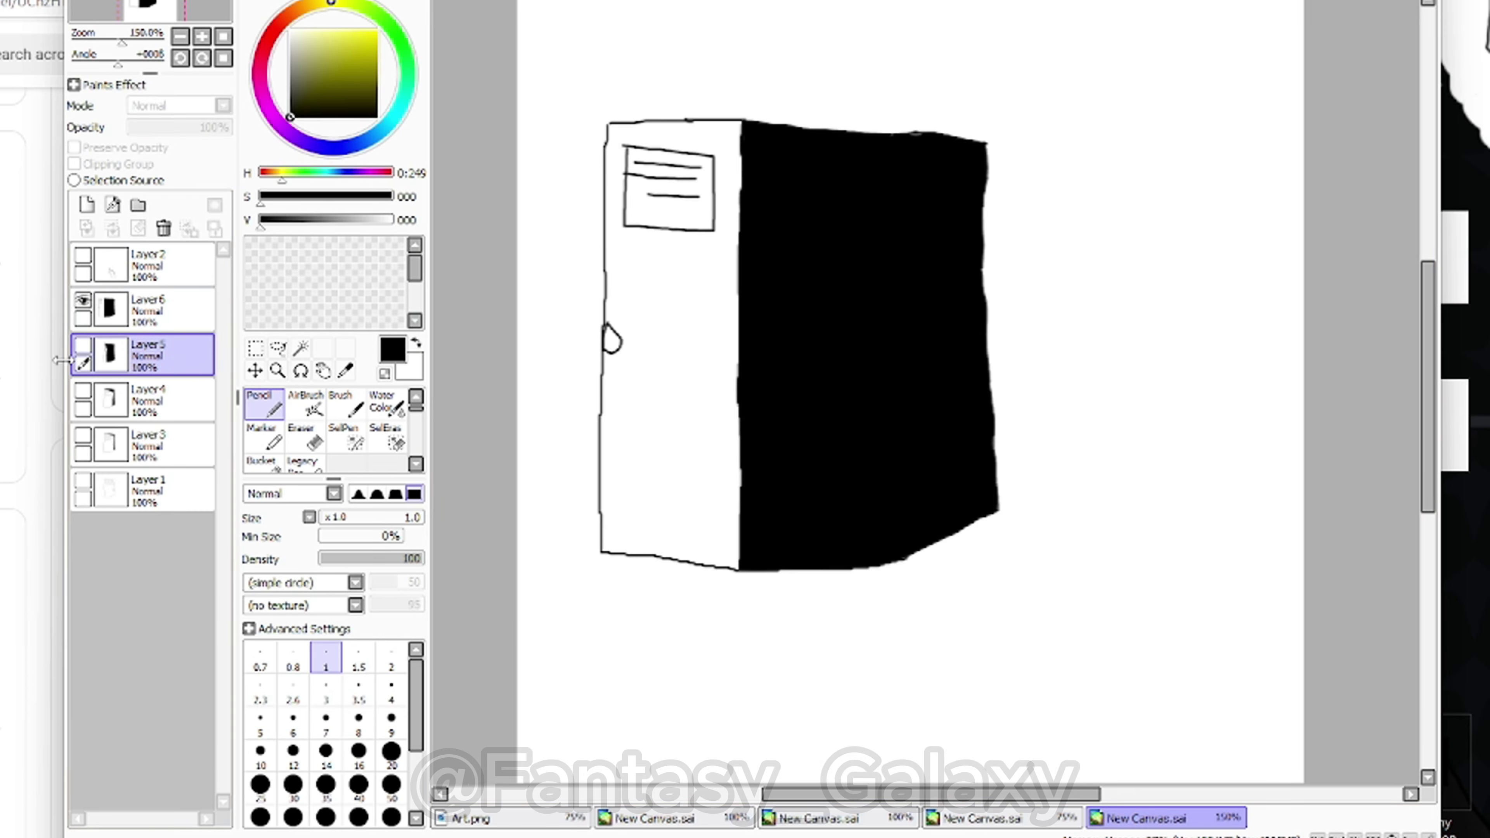
# Toggle the visibility of Layer5 and Layer6 to compare the last two door-opening frames
pyautogui.click(83, 346)
pyautogui.click(82, 317)
pyautogui.click(82, 300)
pyautogui.click(82, 301)
pyautogui.click(84, 346)
pyautogui.scroll(-4, 721, 333)
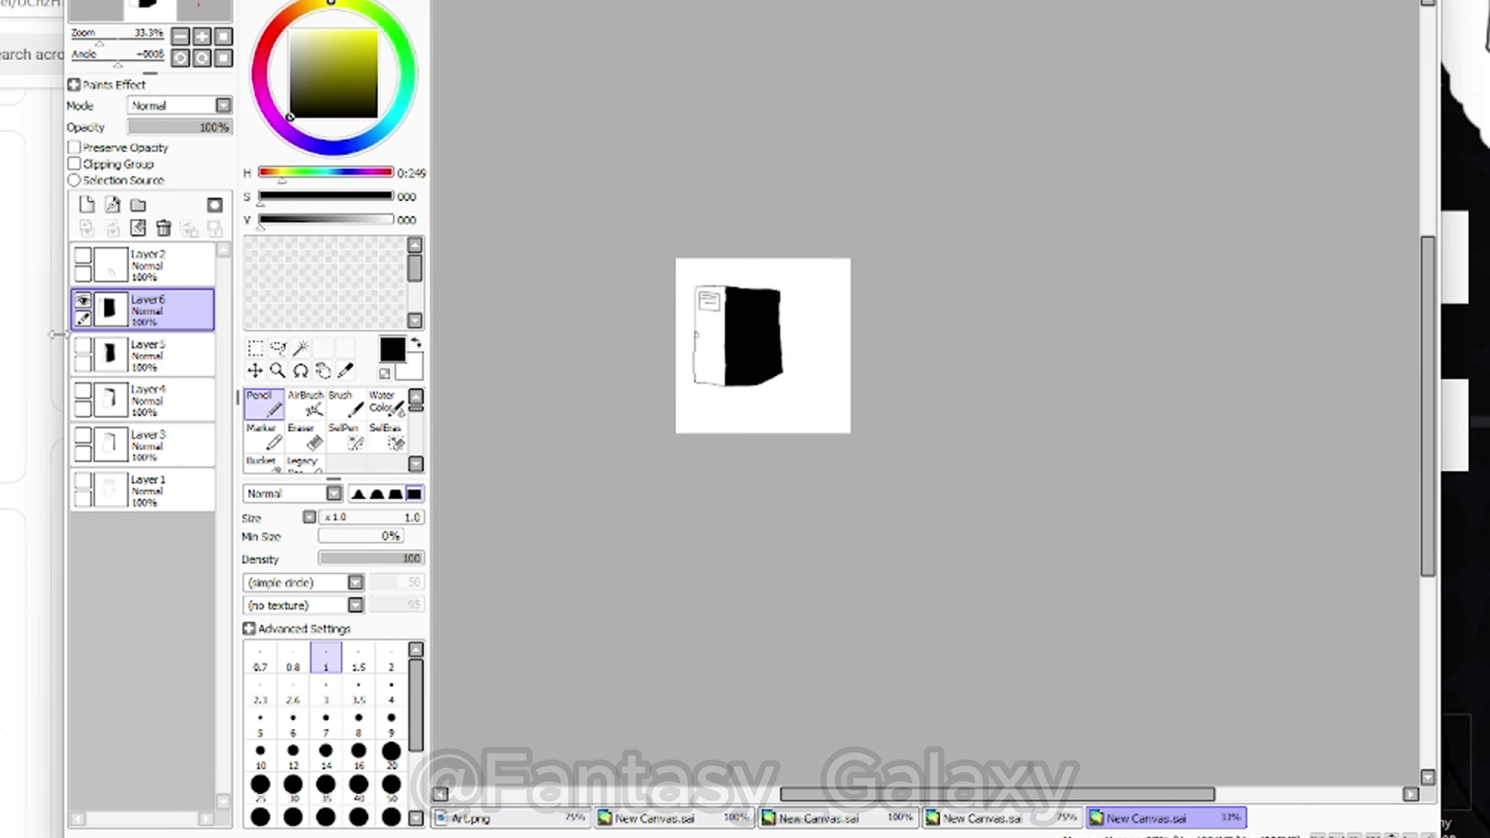
# Hide Layer6, show the closed door on Layer1, and add a new layer directly beneath Layer1
pyautogui.click(82, 300)
pyautogui.click(83, 481)
pyautogui.scroll(3, 758, 345)
pyautogui.click(147, 491)
pyautogui.click(86, 205)
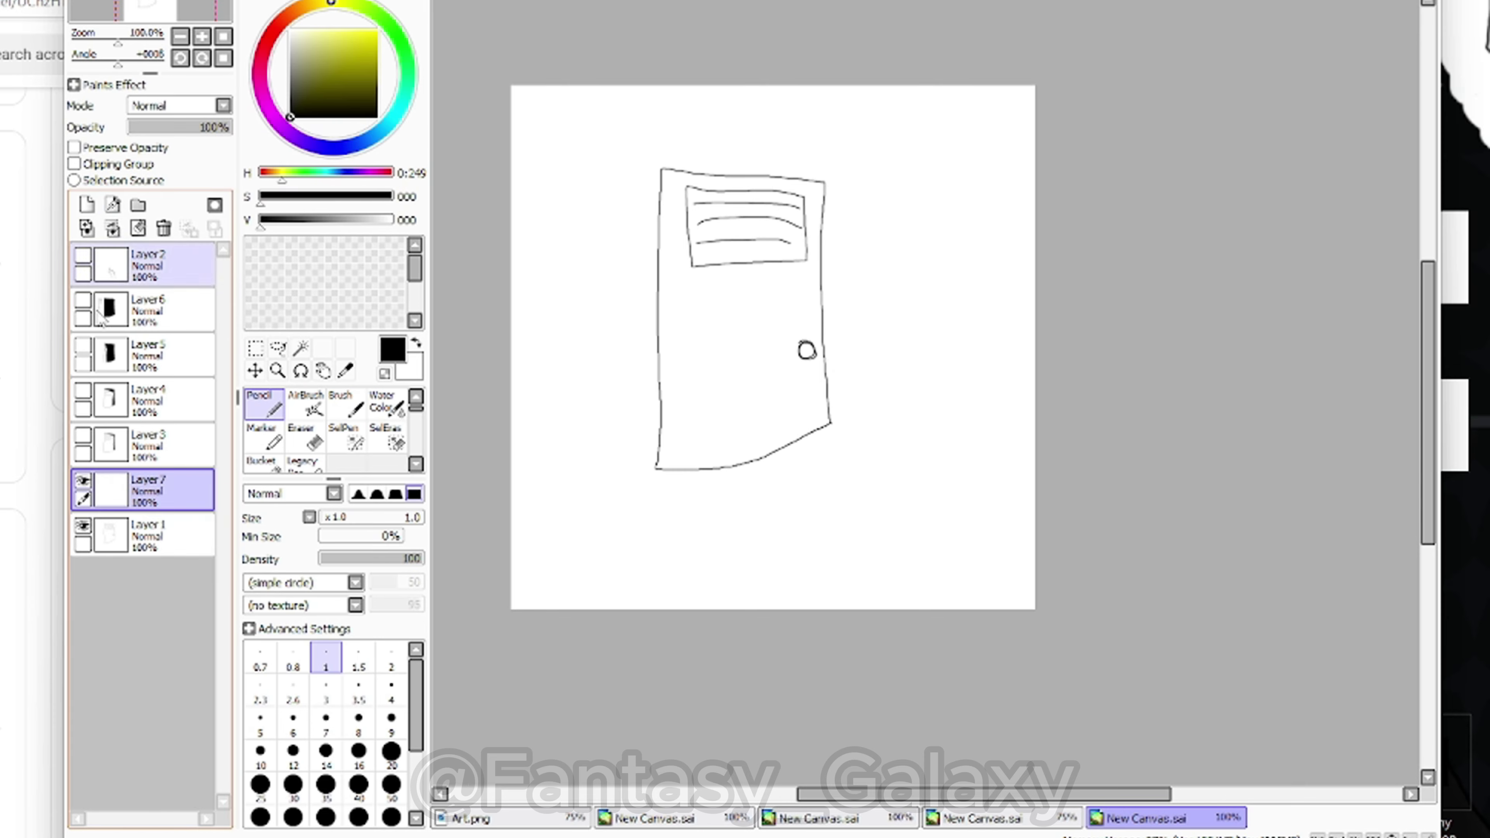
pyautogui.moveTo(147, 491); pyautogui.dragTo(146, 540)
# Outline a shadow on Layer7 with the Pencil, running from the closed door's bottom corners down to the canvas edge
pyautogui.click(305, 403)
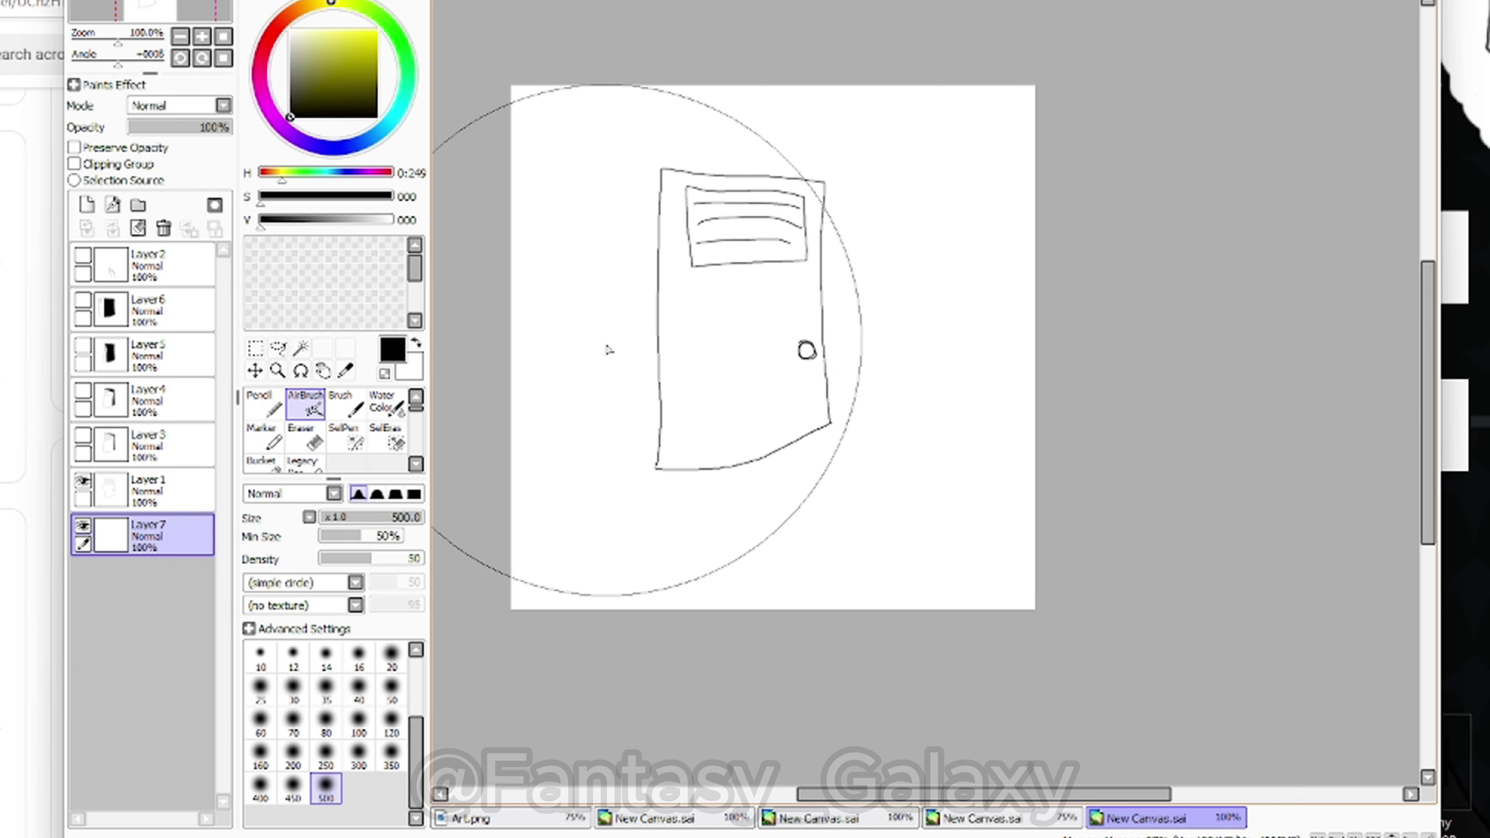
pyautogui.click(261, 404)
pyautogui.scroll(1, 839, 568)
pyautogui.moveTo(828, 355); pyautogui.dragTo(862, 634)
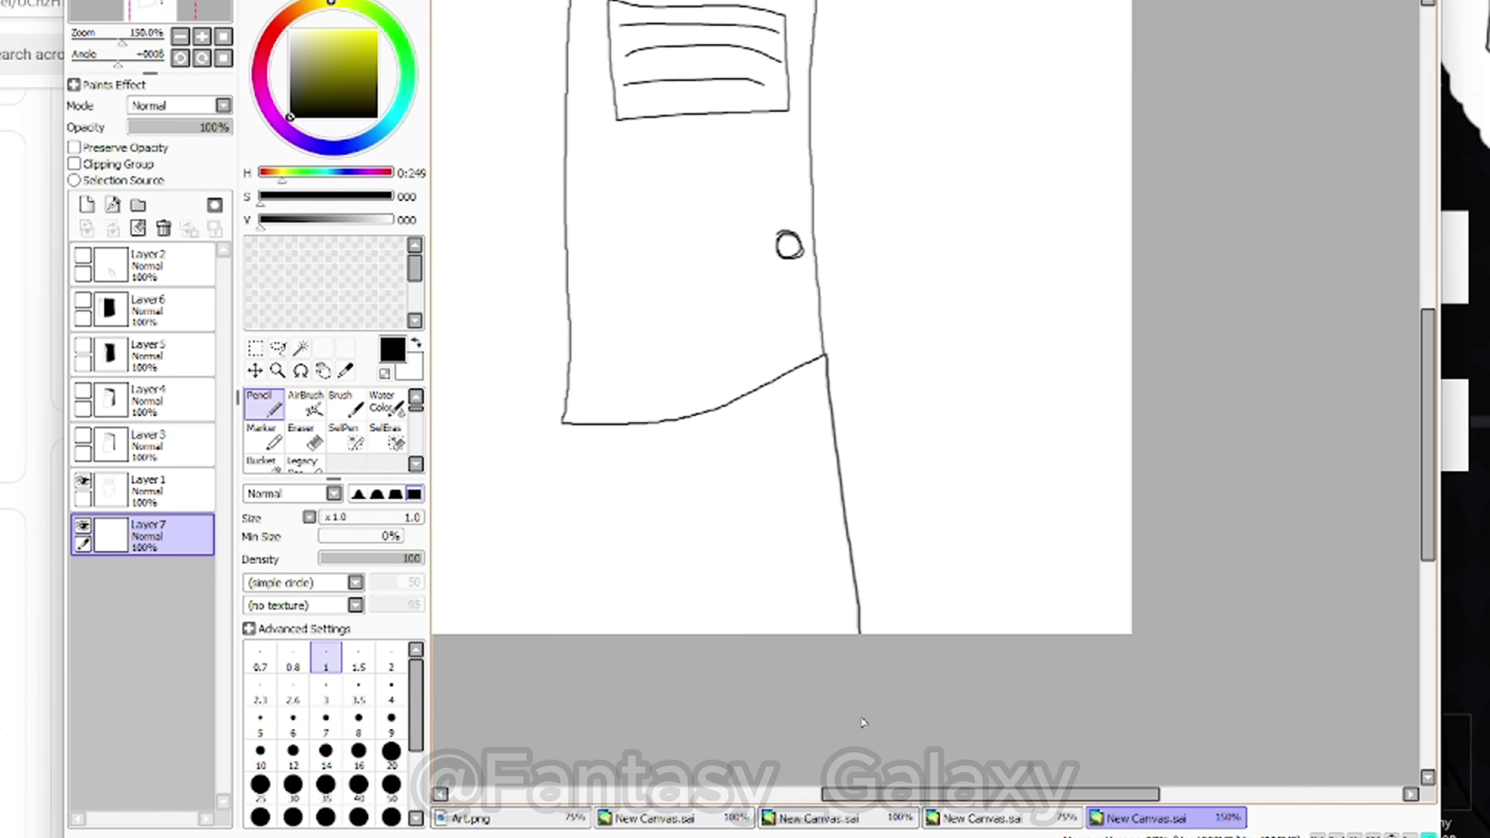
pyautogui.moveTo(828, 357); pyautogui.dragTo(796, 355)
pyautogui.scroll(2, 791, 378)
pyautogui.hotkey('ctrl', 'z')
pyautogui.scroll(-3, 790, 381)
pyautogui.scroll(2, 544, 306)
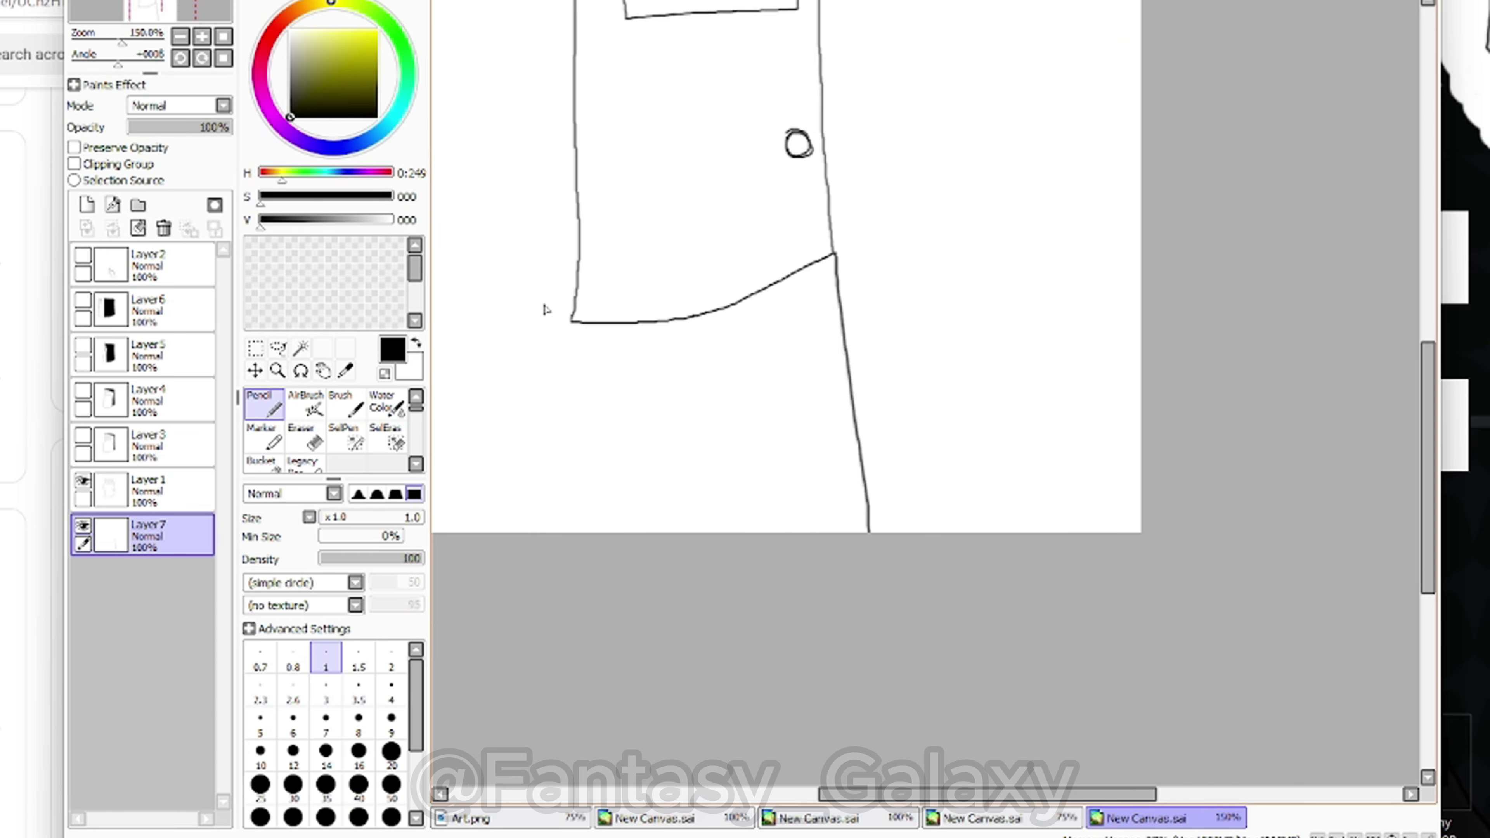
pyautogui.click(325, 723)
pyautogui.moveTo(934, 242)
pyautogui.mouseDown()
pyautogui.moveTo(775, 317)
pyautogui.moveTo(578, 324)
pyautogui.moveTo(569, 645)
pyautogui.moveTo(940, 348)
pyautogui.moveTo(978, 627)
pyautogui.mouseUp()
# Fill the shadow shape below the door with black and set Layer7's opacity to 15%
pyautogui.scroll(-1, 281, 437)
pyautogui.click(264, 437)
pyautogui.click(731, 453)
pyautogui.scroll(-4, 731, 453)
pyautogui.click(143, 127)
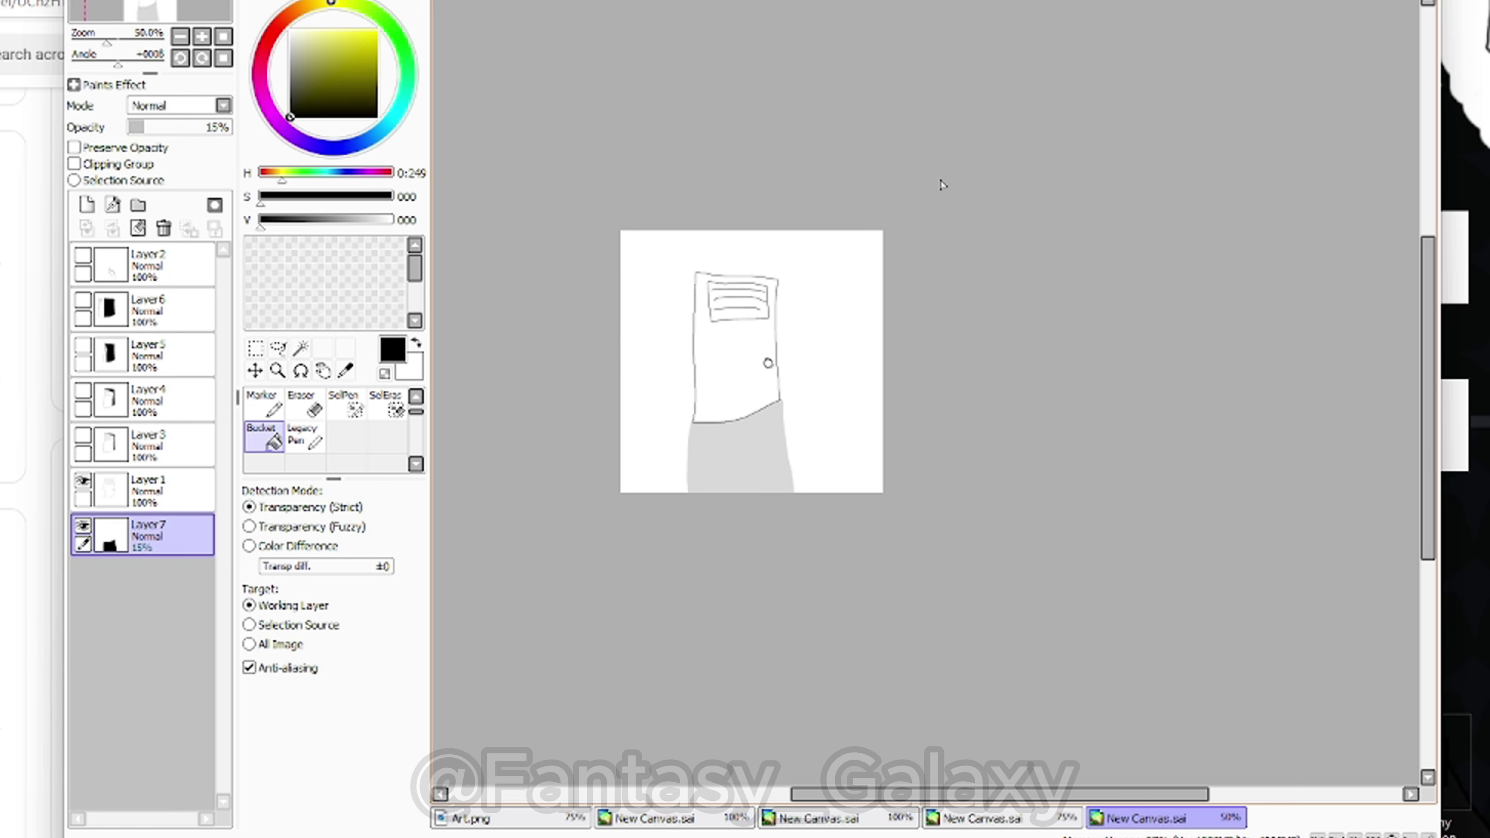